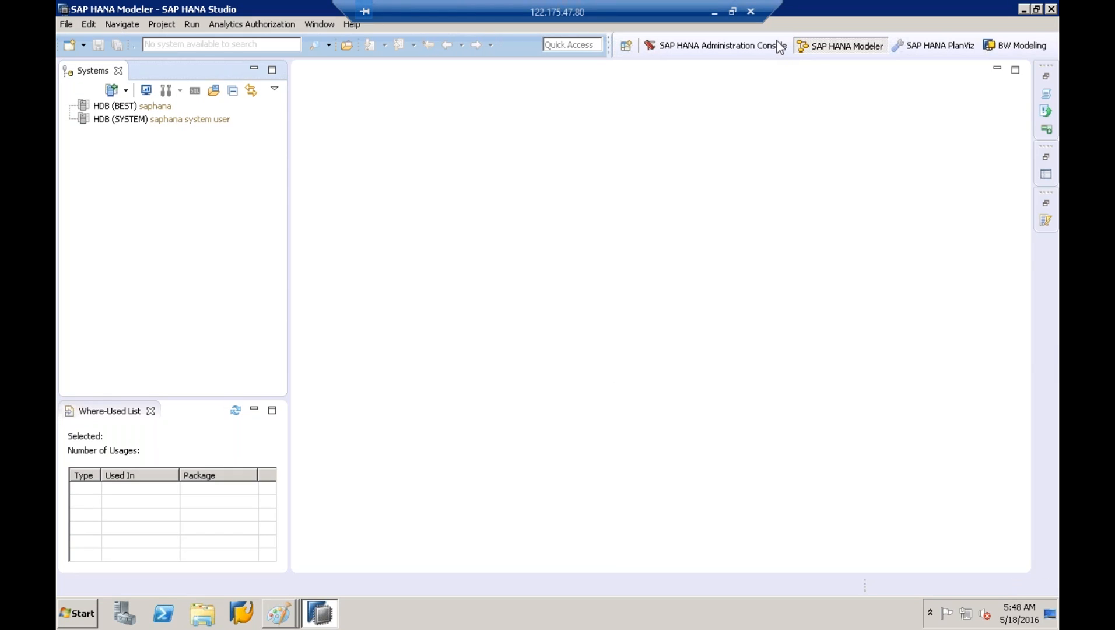
Log on to the BEST system with its password and expand its folders
double_click(124, 106)
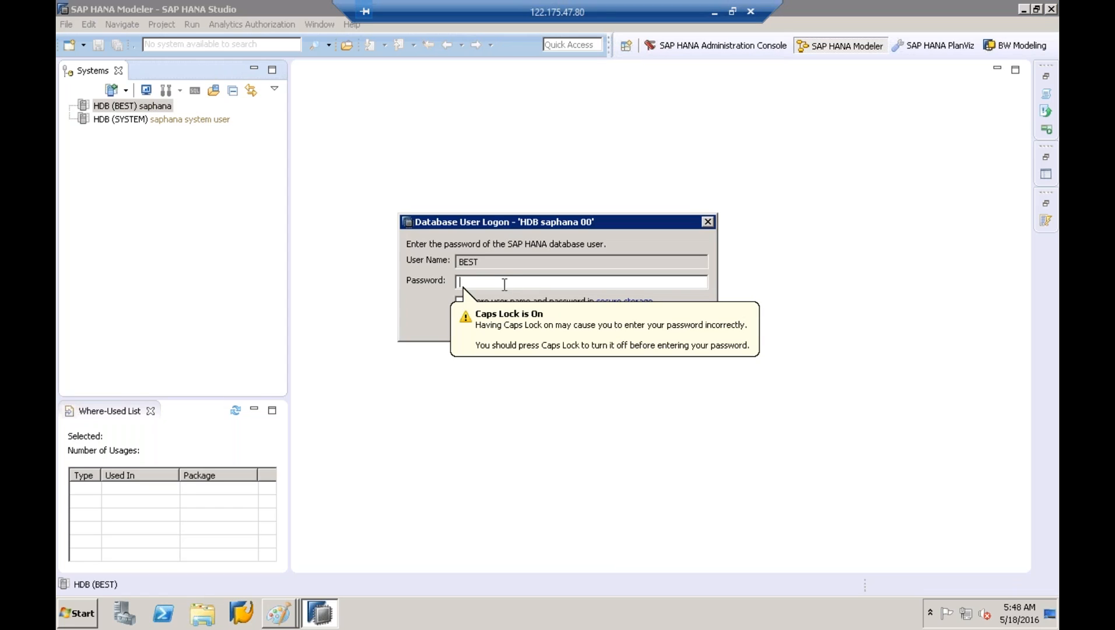
text(**********)
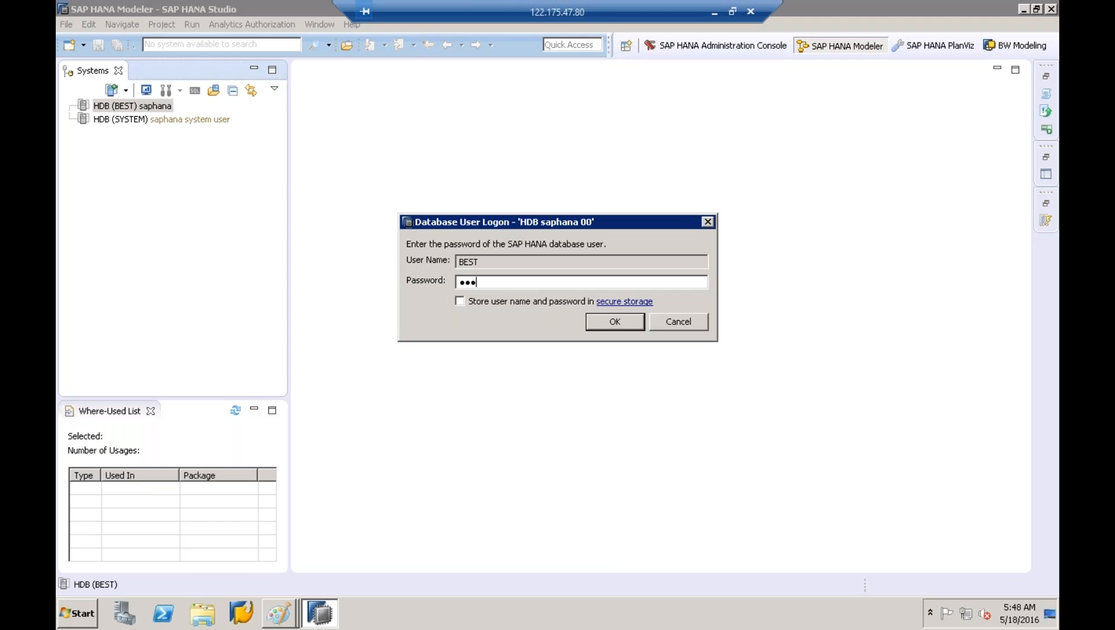
key(Return)
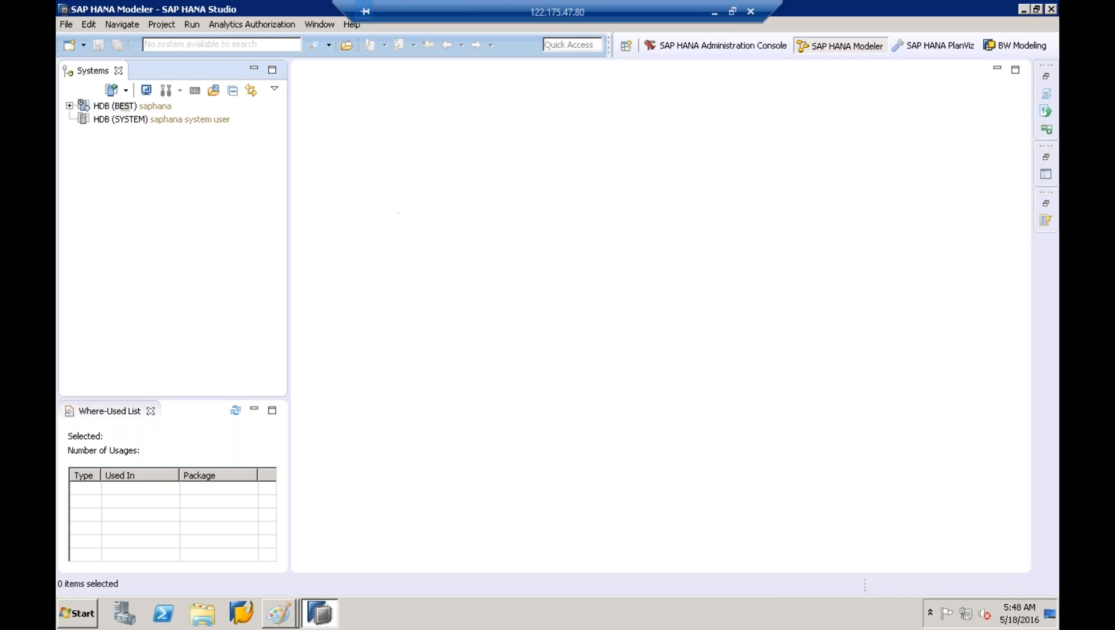
click(129, 108)
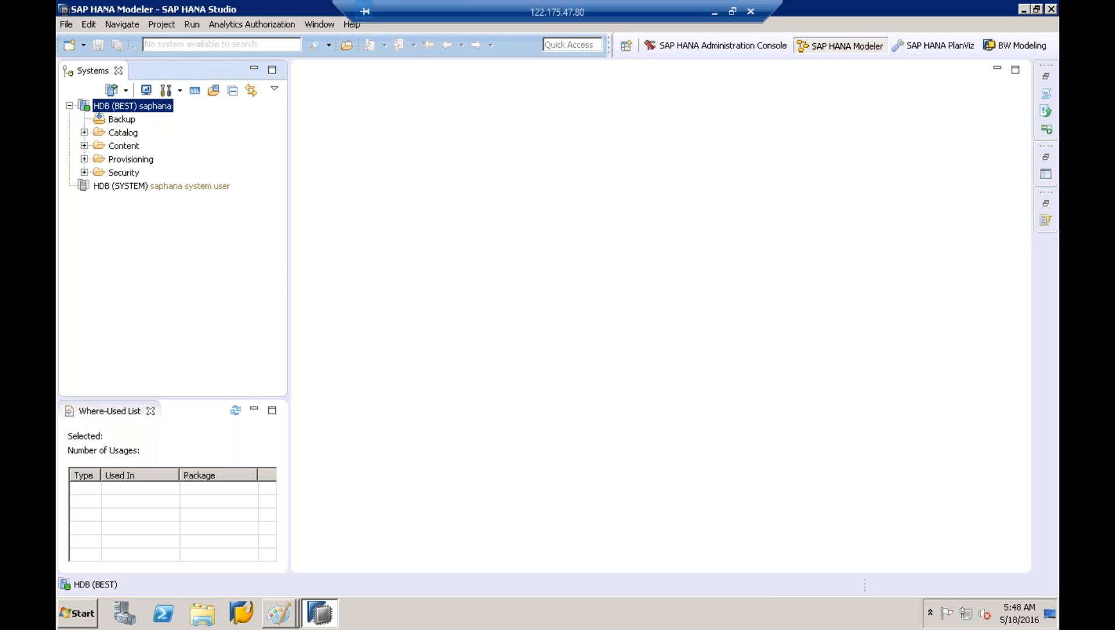
Minimize SAP HANA Studio and refresh the Windows desktop
click(1024, 10)
right_click(725, 173)
click(781, 211)
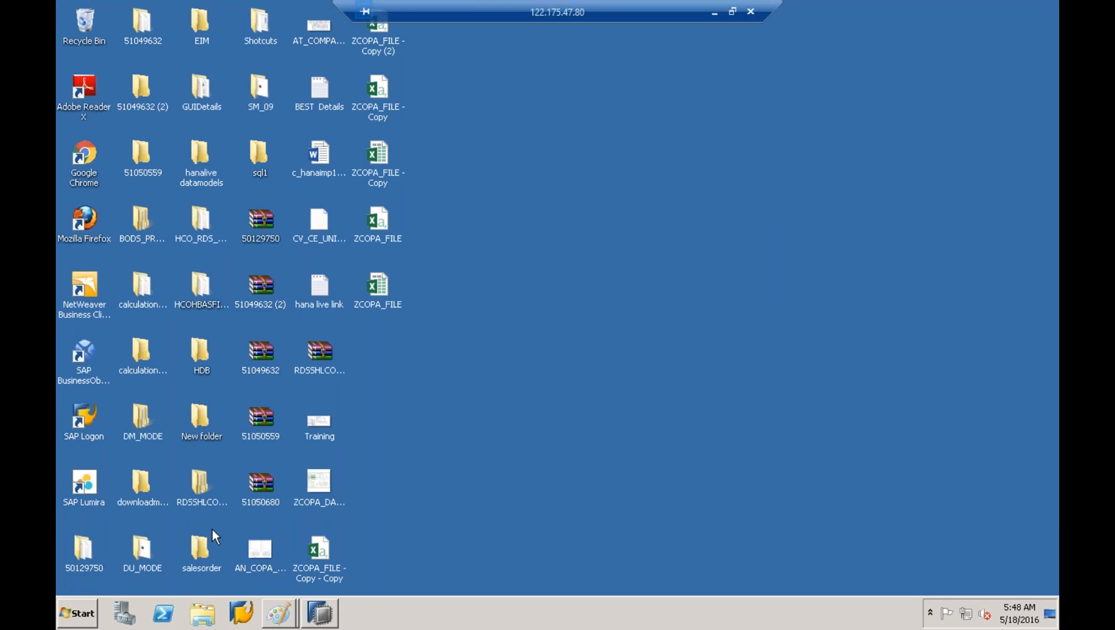
Launch Paint via 'mspaint' with the Rectangle shape selected, then return to SAP HANA Studio
click(78, 613)
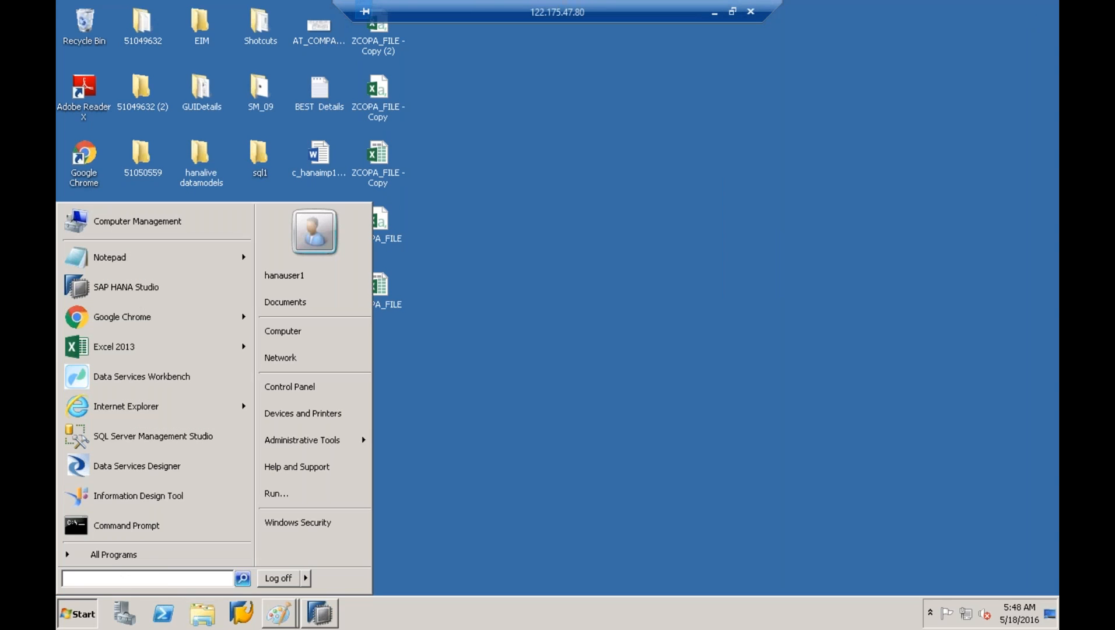
text(mspaint)
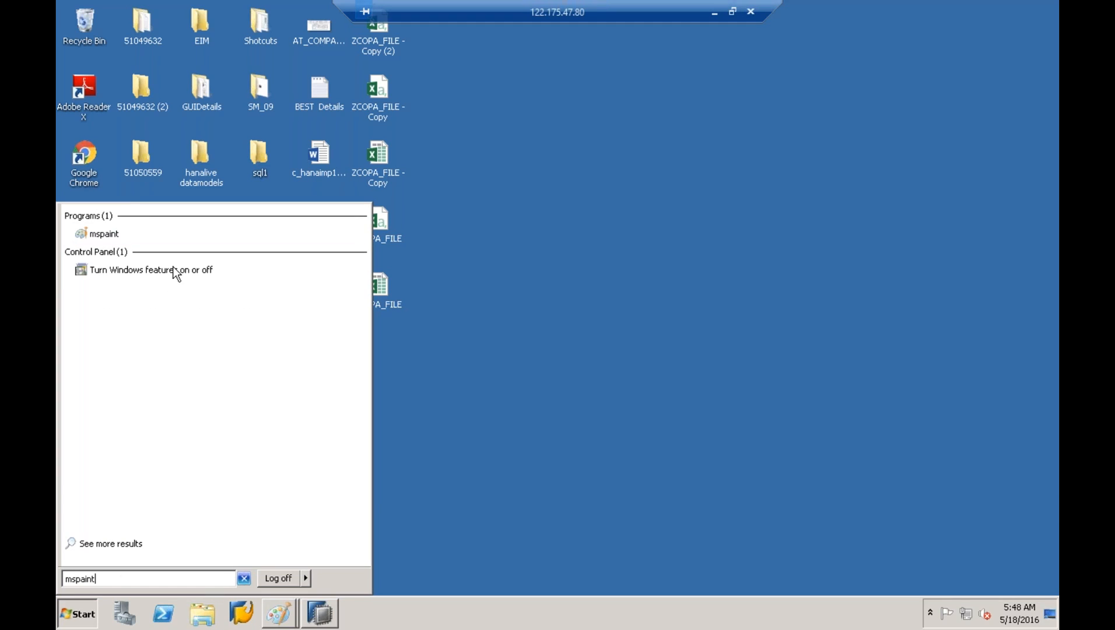
click(104, 234)
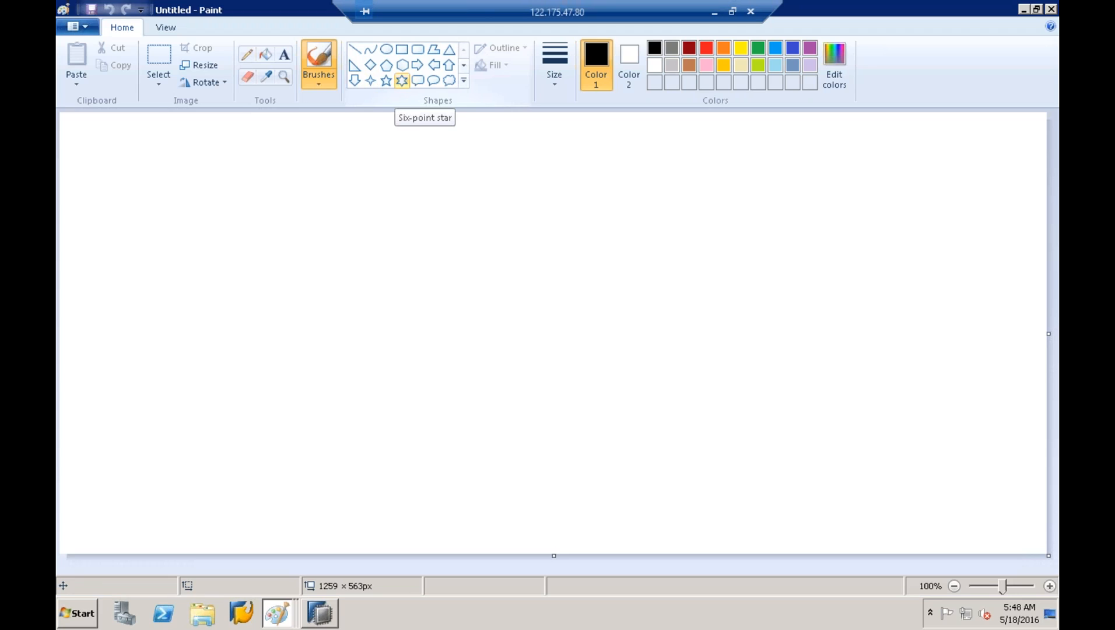
click(403, 50)
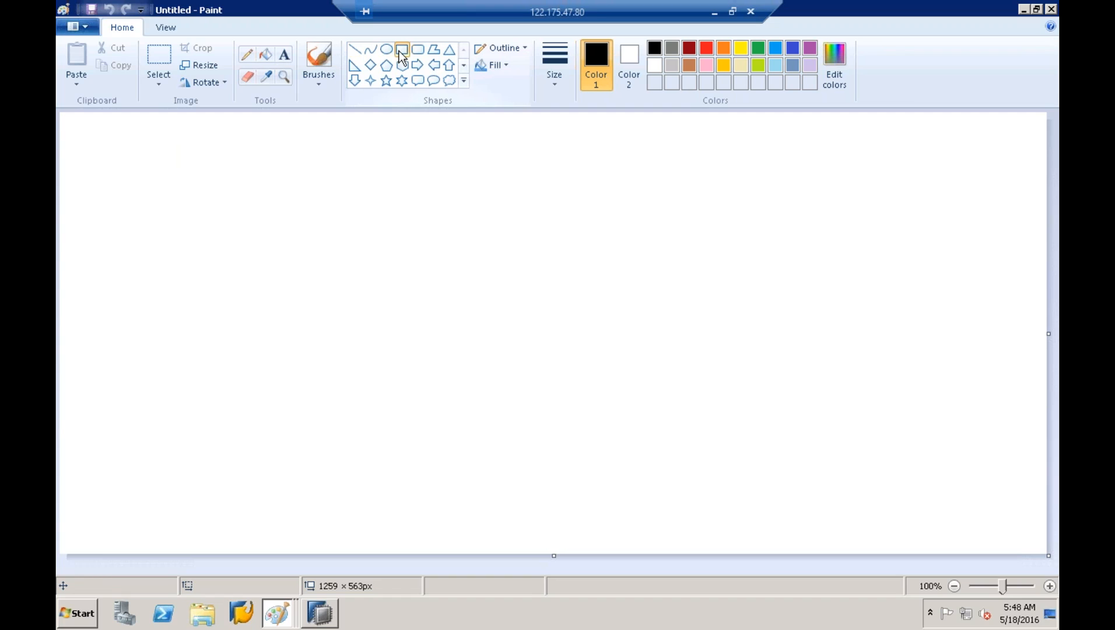
click(320, 612)
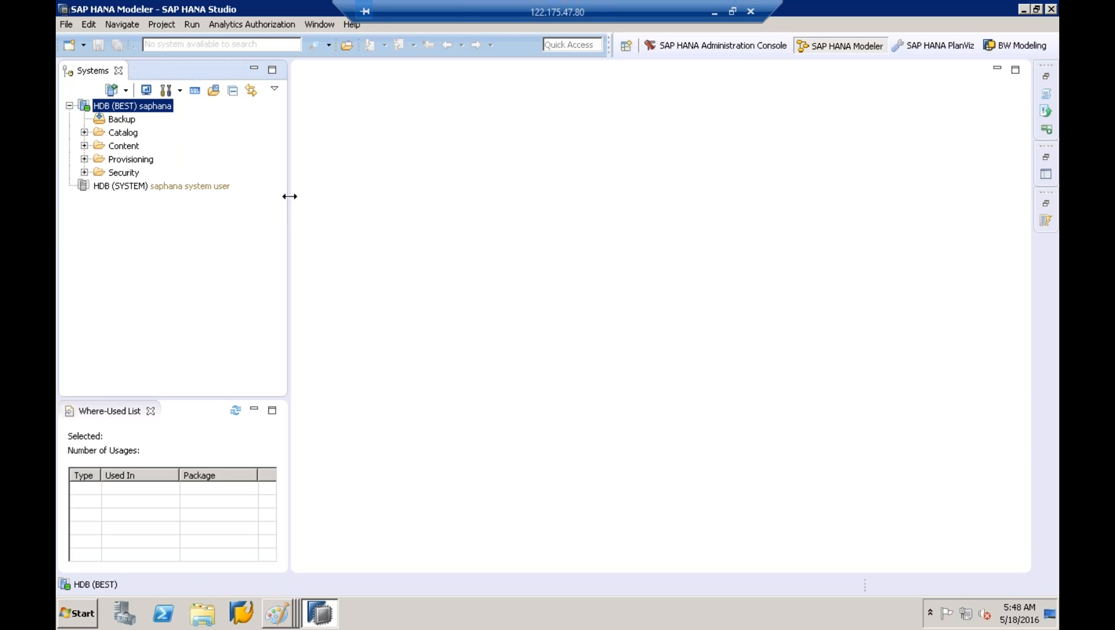
Expand the Content folder, minimize the Where-Used List and adjust the Systems panel width
drag(289, 196, 400, 187)
click(123, 128)
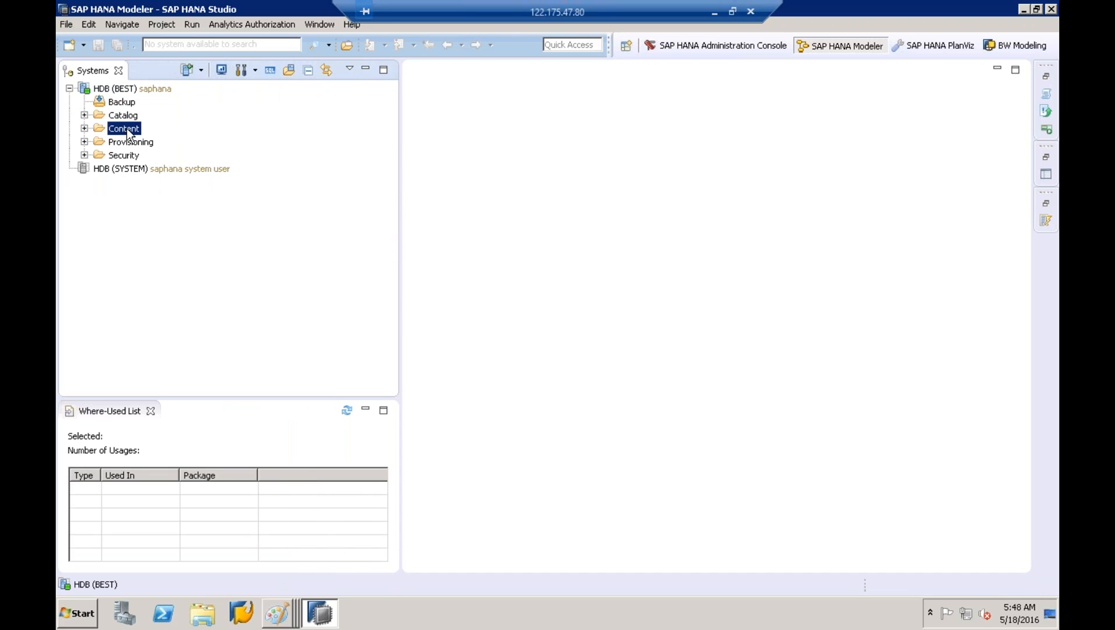
click(84, 128)
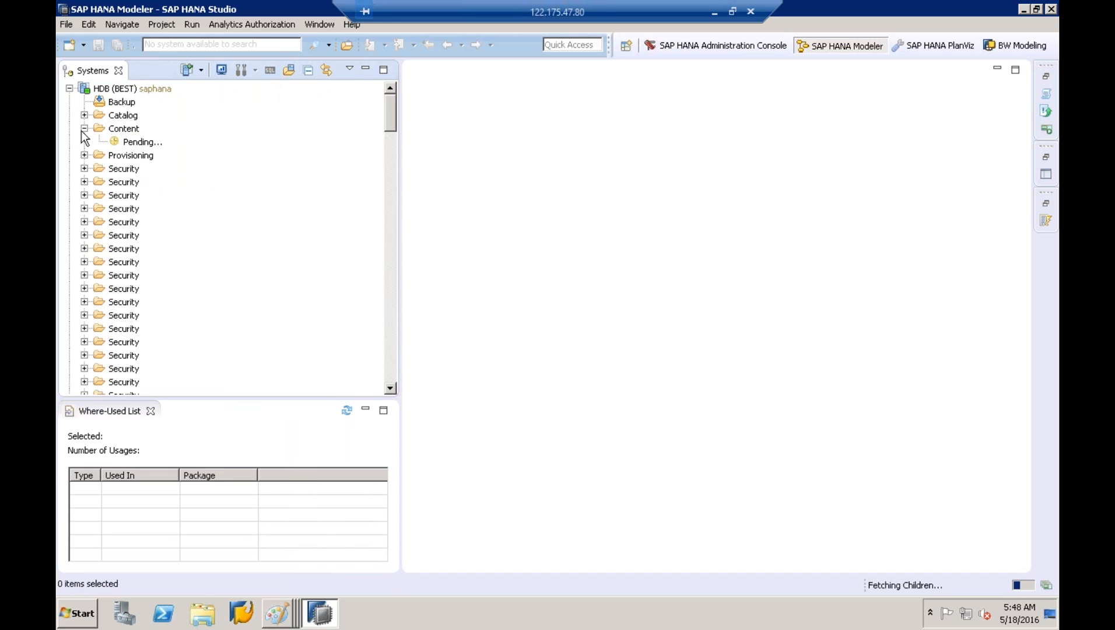
click(366, 410)
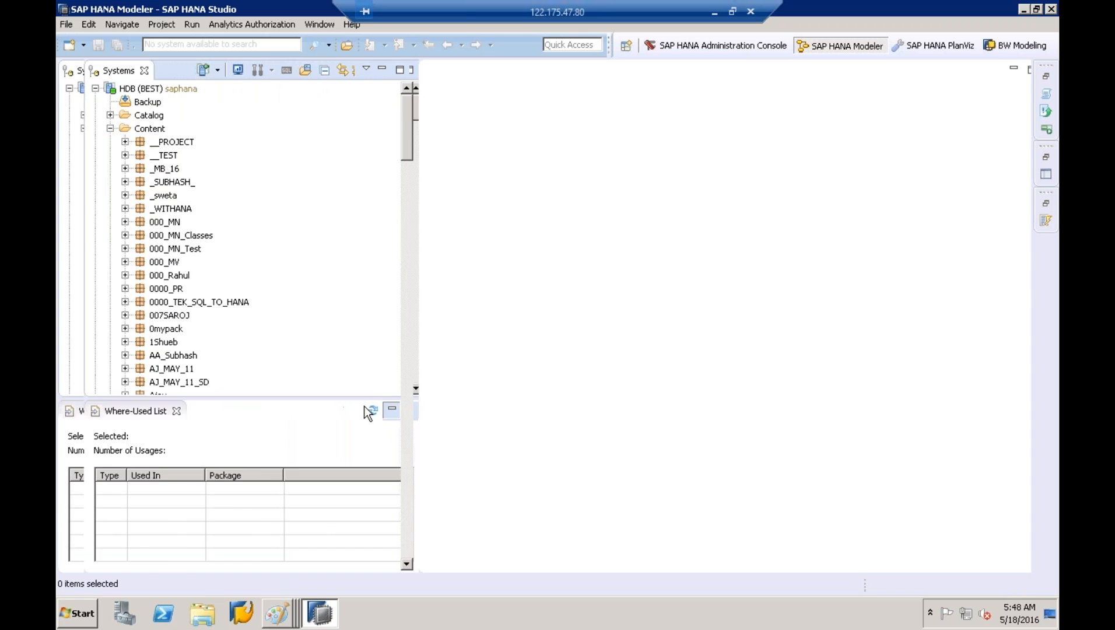
drag(416, 377, 391, 378)
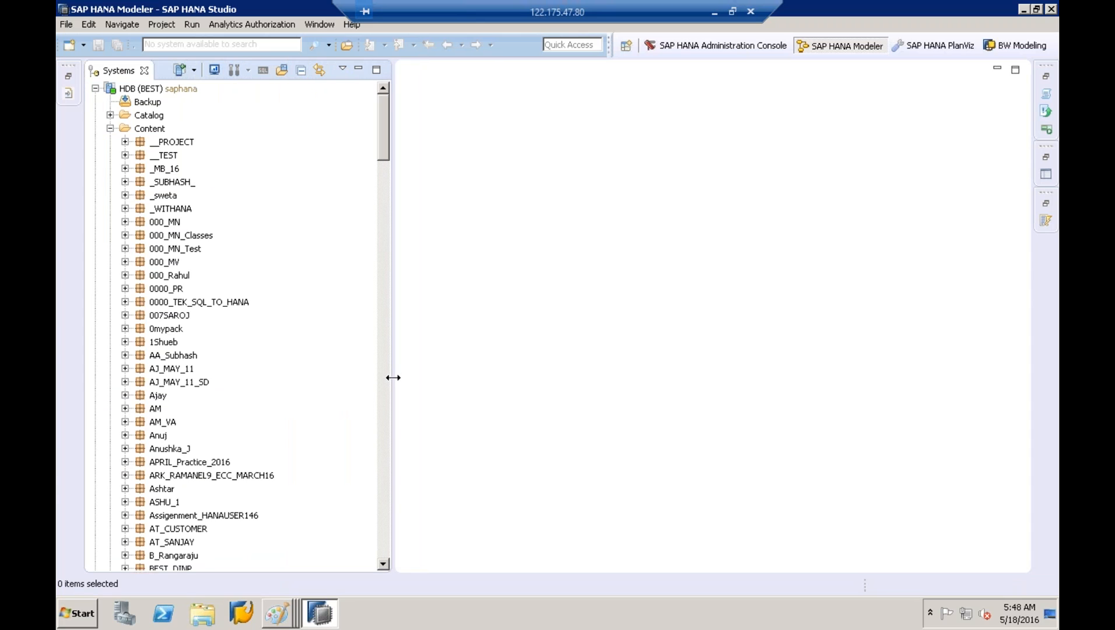
Expand ECC_April17 > SD and its Calculation, Analytic and Attribute Views folders
click(164, 249)
scroll(164, 250, down, 9)
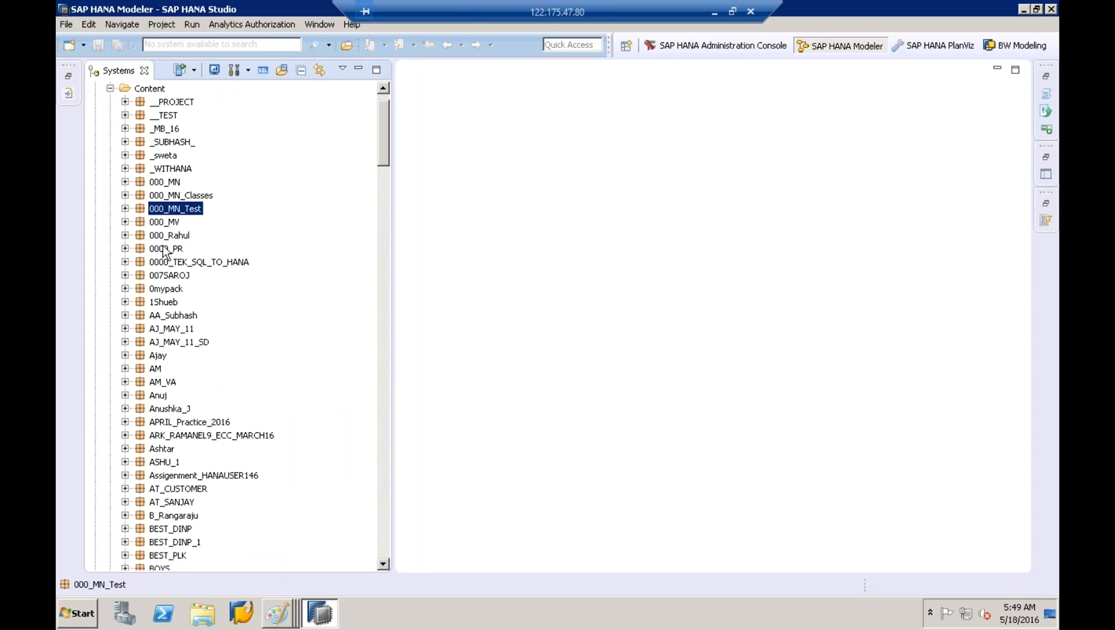
scroll(164, 249, down, 3)
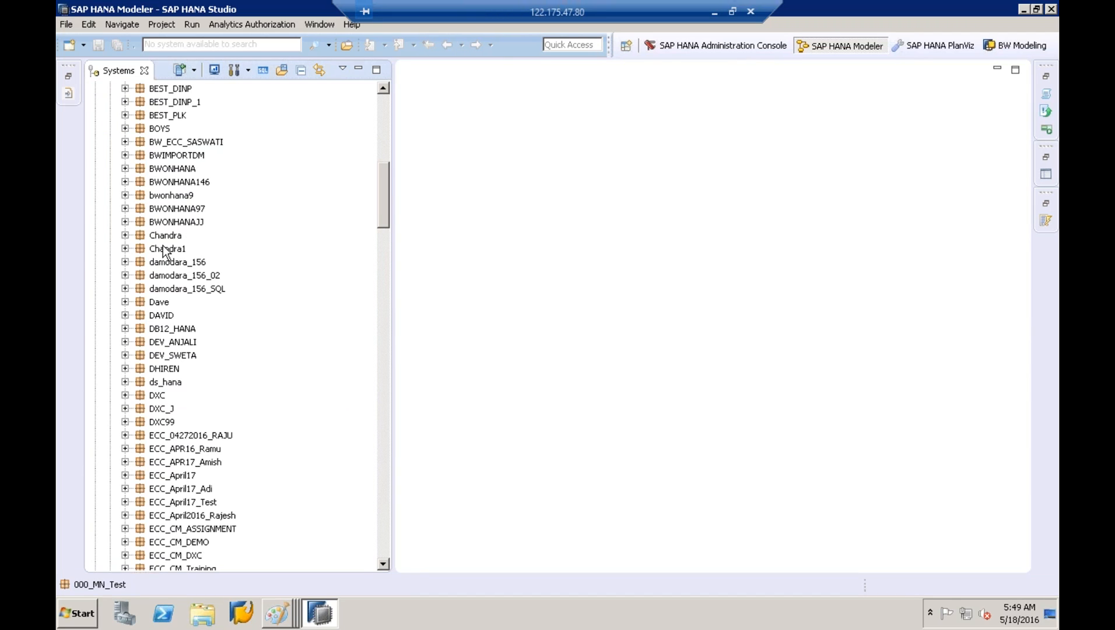
scroll(165, 251, down, 1)
scroll(165, 252, down, 2)
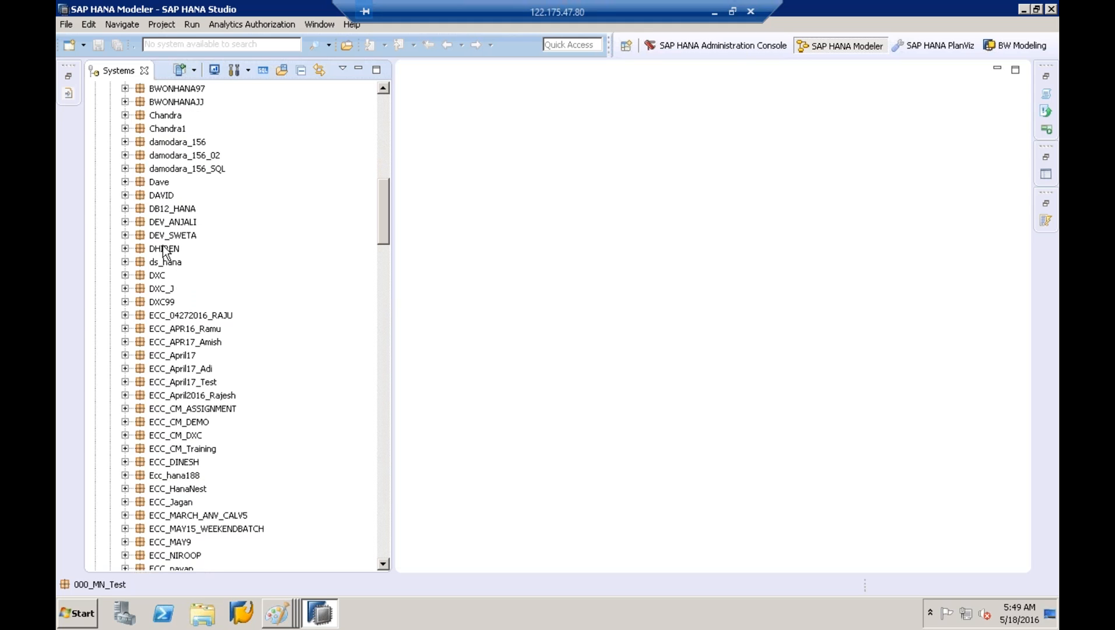
scroll(165, 252, down, 1)
click(164, 315)
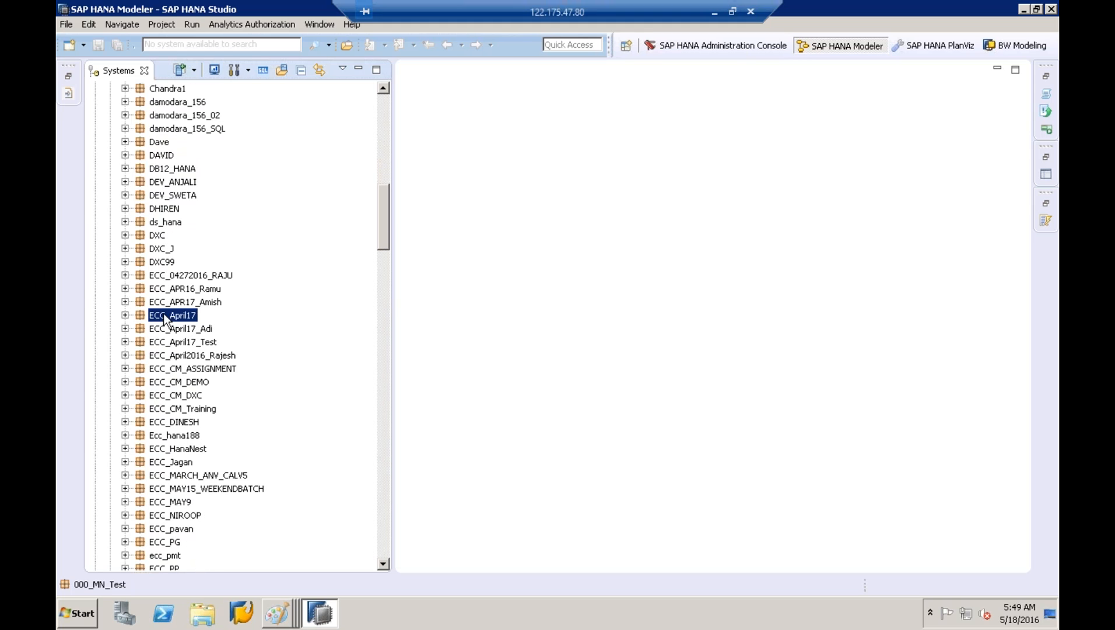
click(124, 315)
click(140, 368)
click(155, 408)
click(155, 394)
click(154, 382)
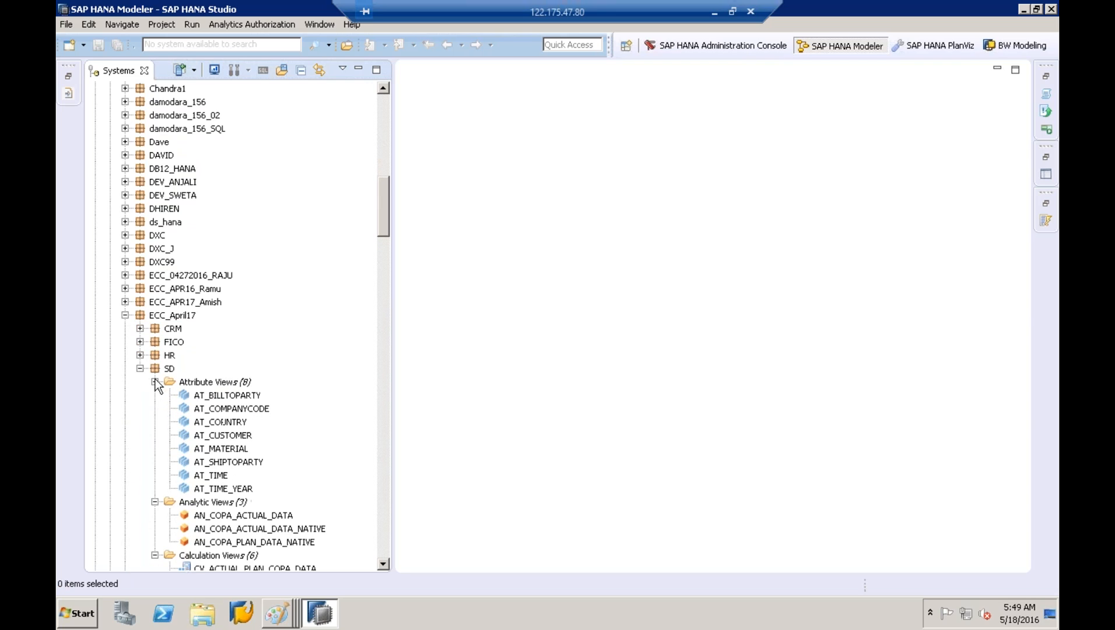
Select analytic view AN_COPA_ACTUAL_DATA_NATIVE and bring up its context menu
scroll(384, 562, down, 5)
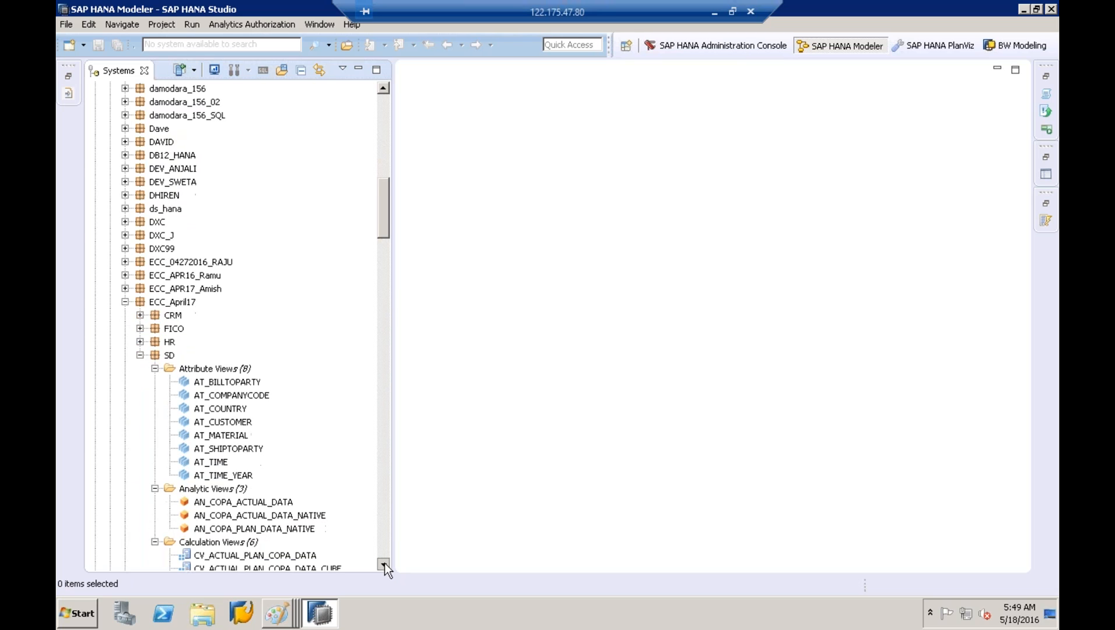
click(268, 344)
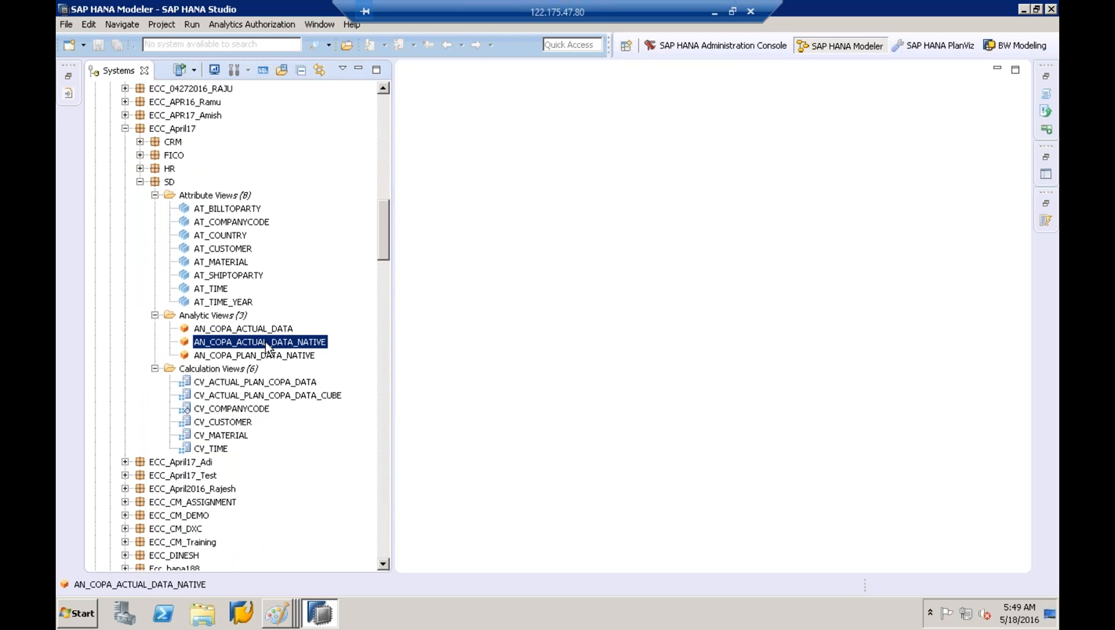
right_click(266, 342)
Preview AN_COPA_ACTUAL_DATA_NATIVE's raw data and autofit the NAME1 column
click(344, 160)
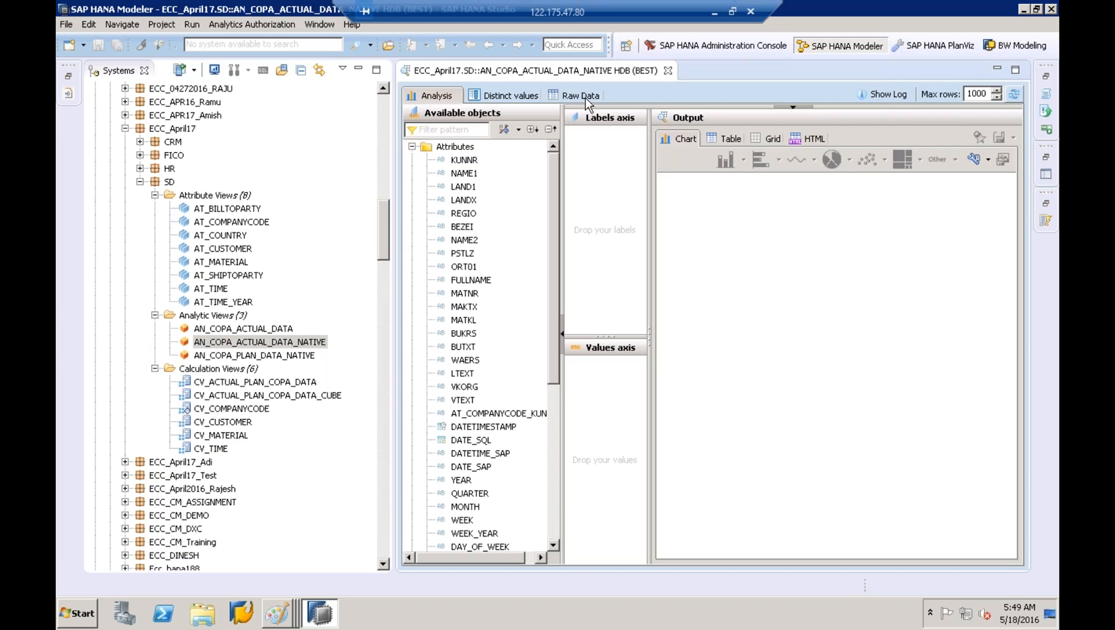
click(586, 97)
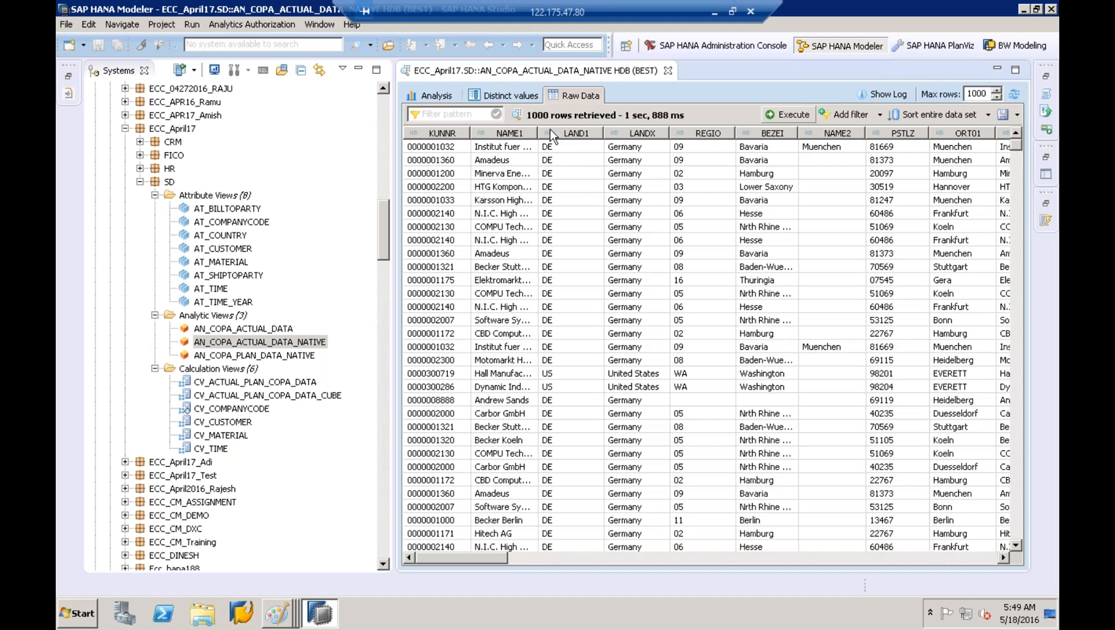
double_click(537, 133)
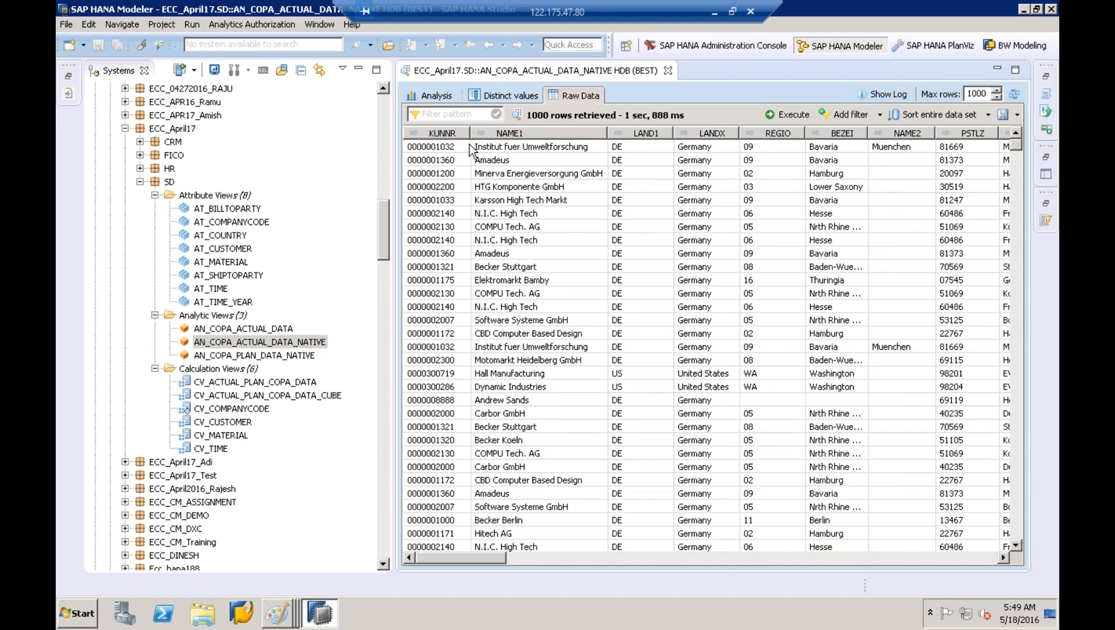
Open AN_COPA_ACTUAL_DATA_NATIVE in its editor from the Systems tree
click(238, 342)
click(237, 344)
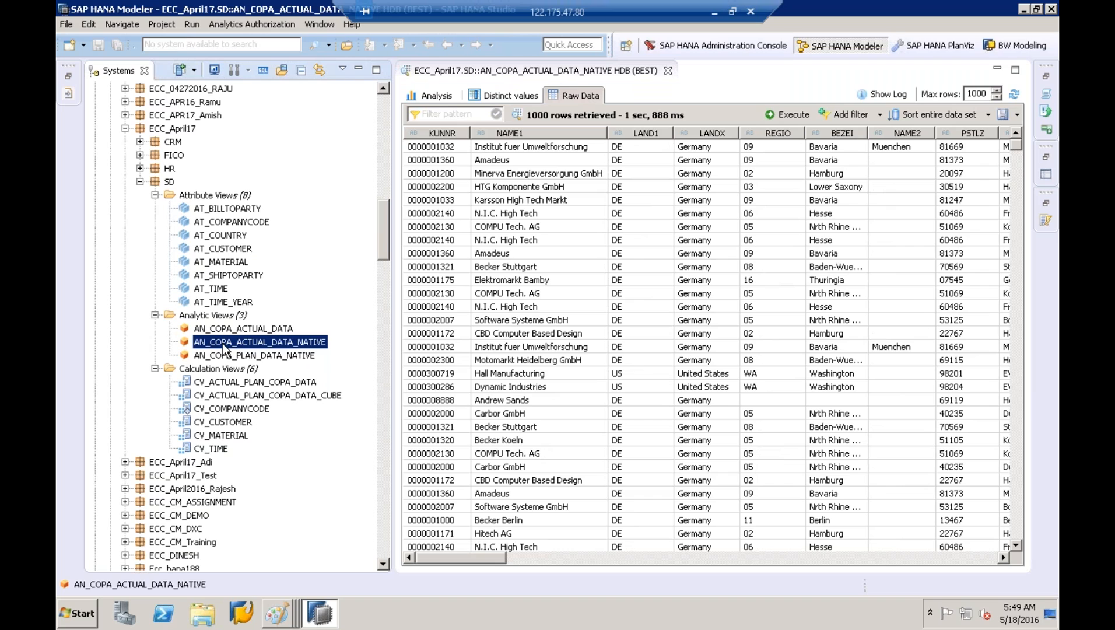
double_click(222, 343)
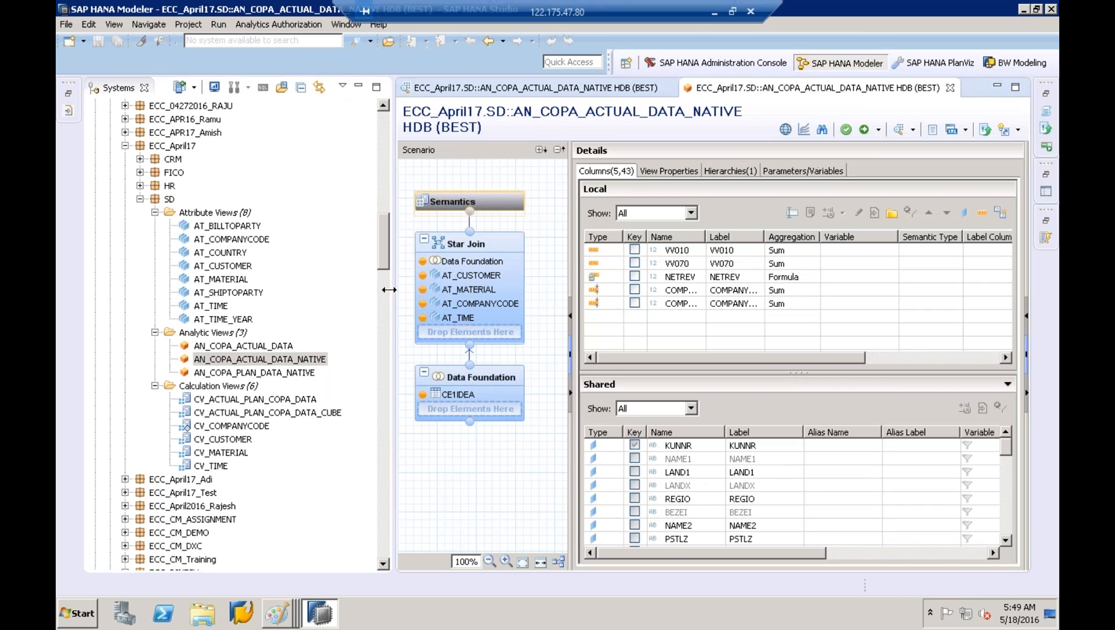
Enlarge the editor and show the Star Join node's details
drag(389, 290, 287, 289)
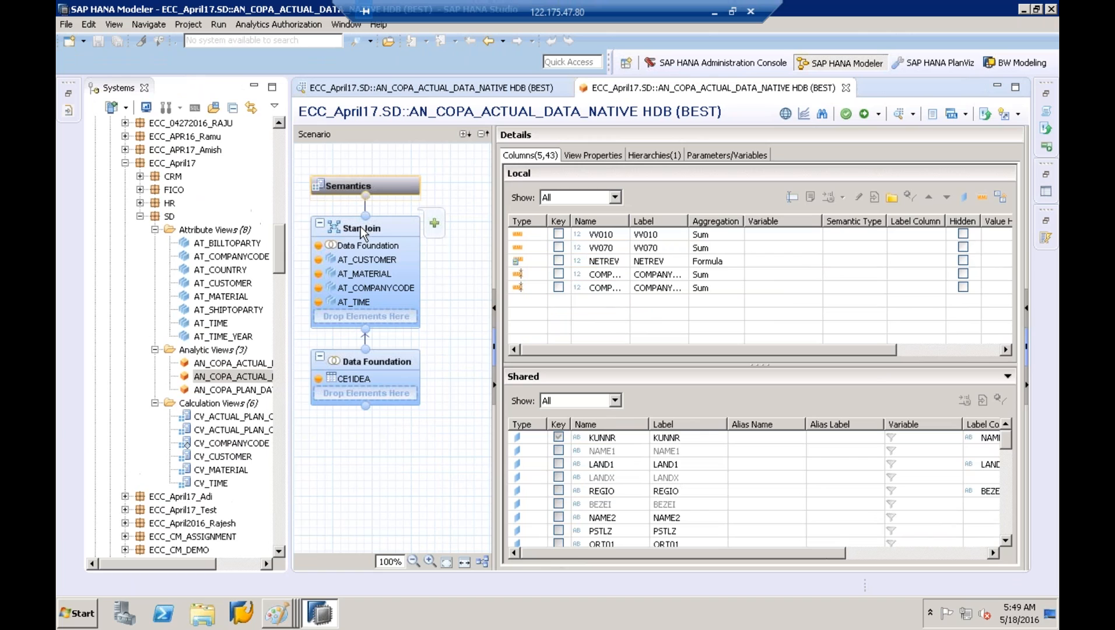
click(362, 228)
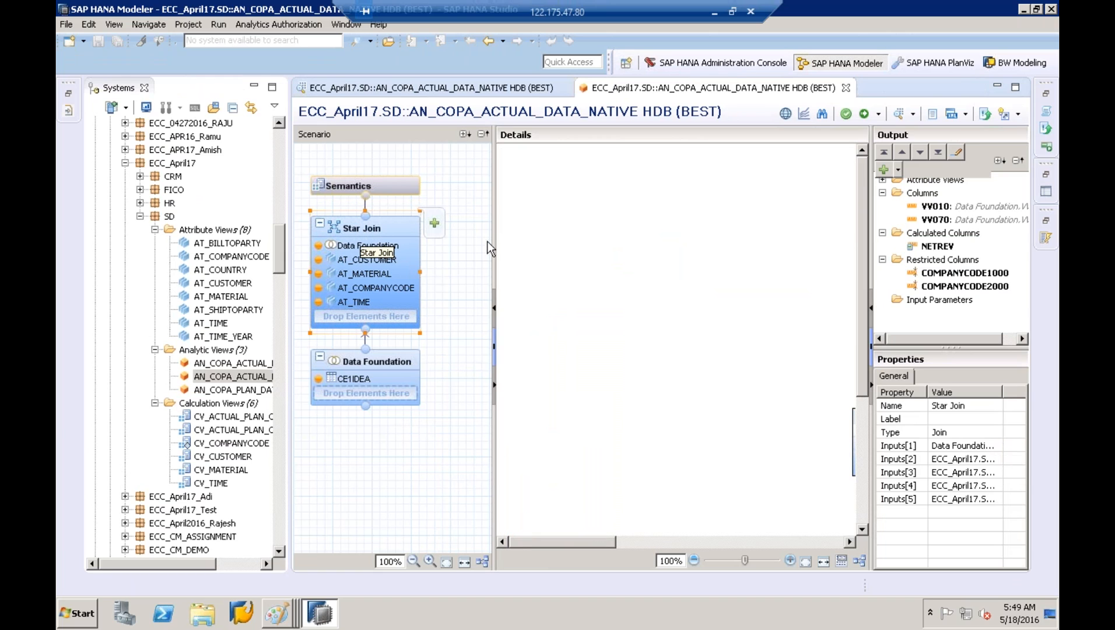
drag(493, 247, 412, 247)
drag(871, 276, 910, 303)
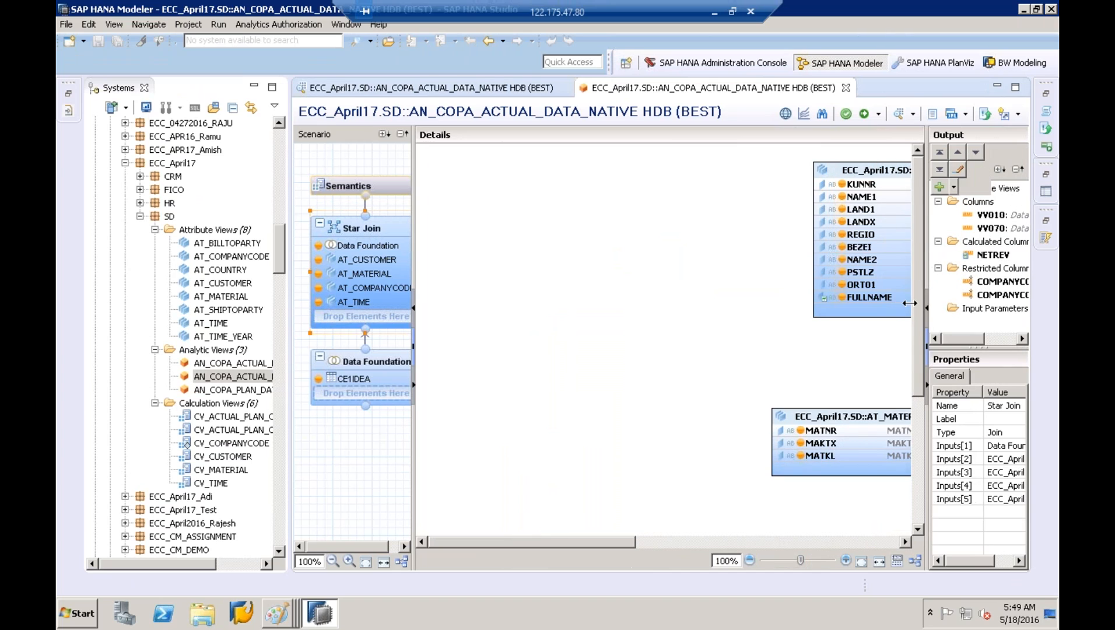
Select AT_COMPANYCODE in the Star Join diagram and bring up its actions
drag(493, 541, 782, 537)
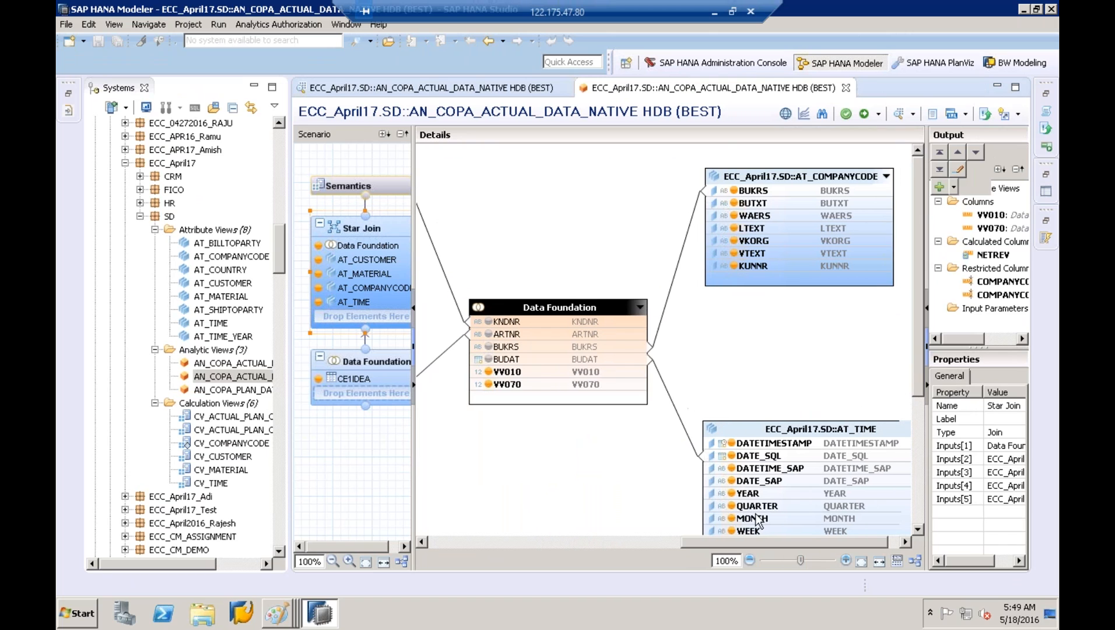
click(755, 177)
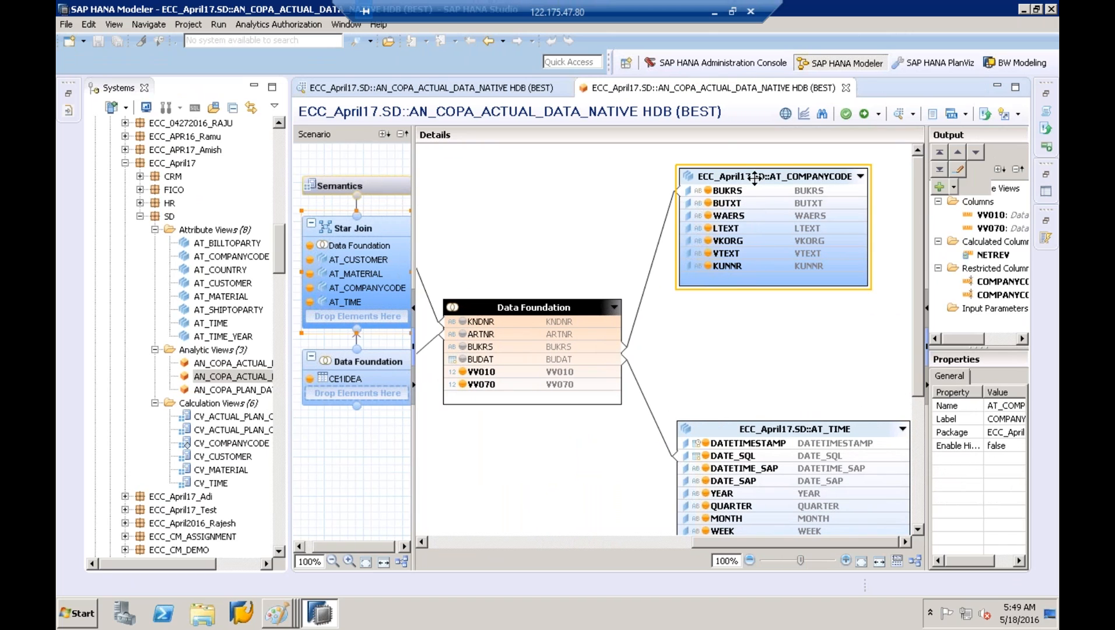
right_click(755, 178)
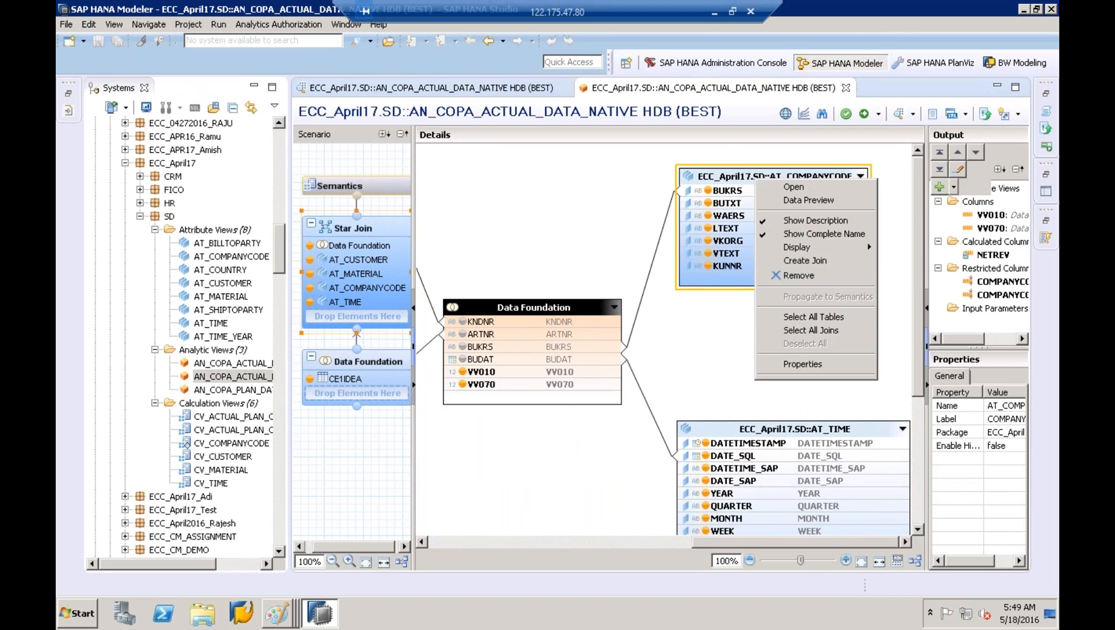
Open AT_COMPANYCODE in its own editor and show its Data Foundation diagram
click(778, 193)
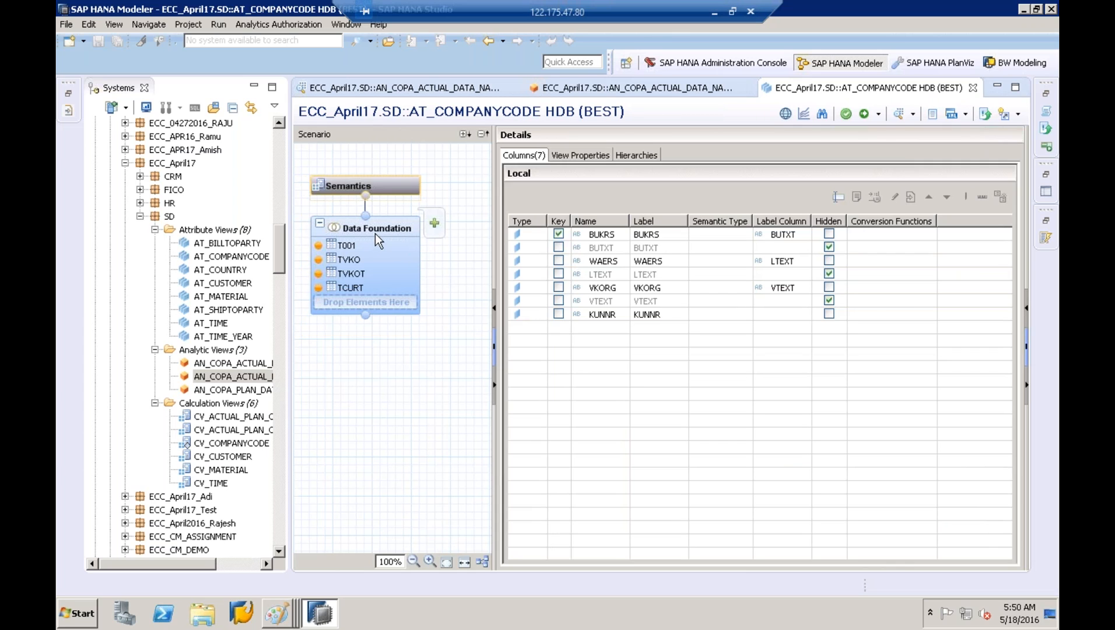
click(369, 231)
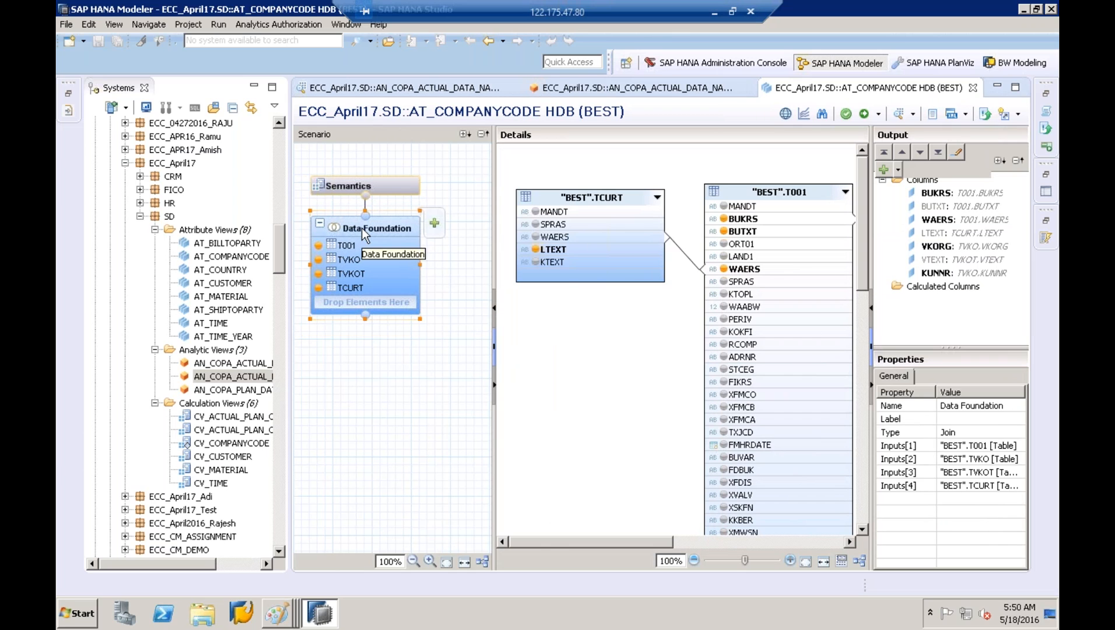
drag(868, 242, 938, 243)
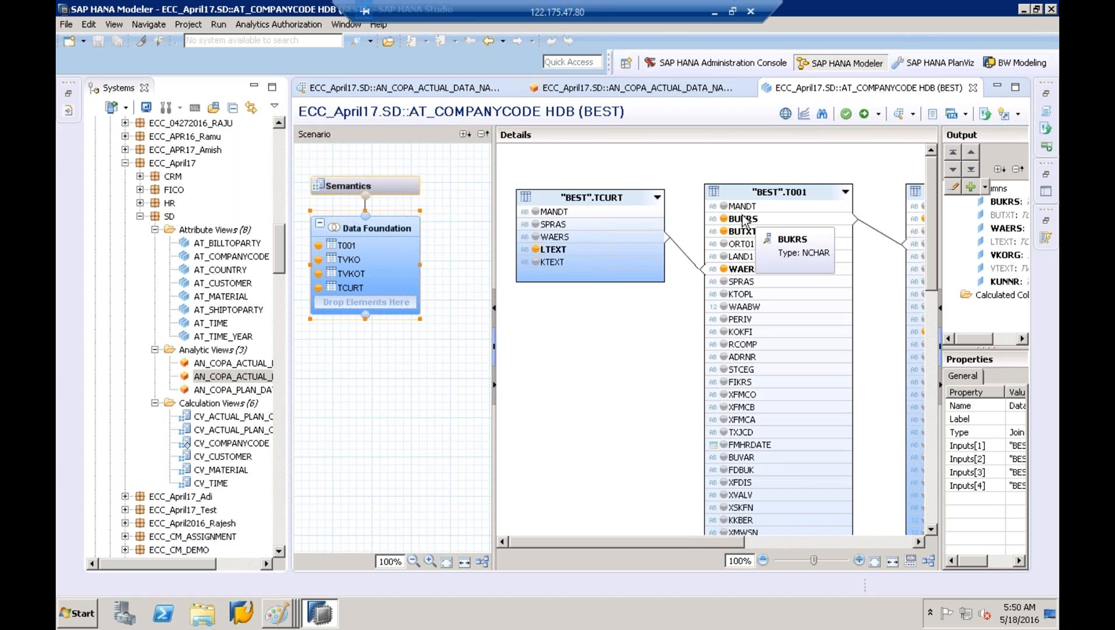
Reopen AN_COPA_ACTUAL_DATA_NATIVE and open AT_COMPANYCODE from its Star Join again
click(231, 378)
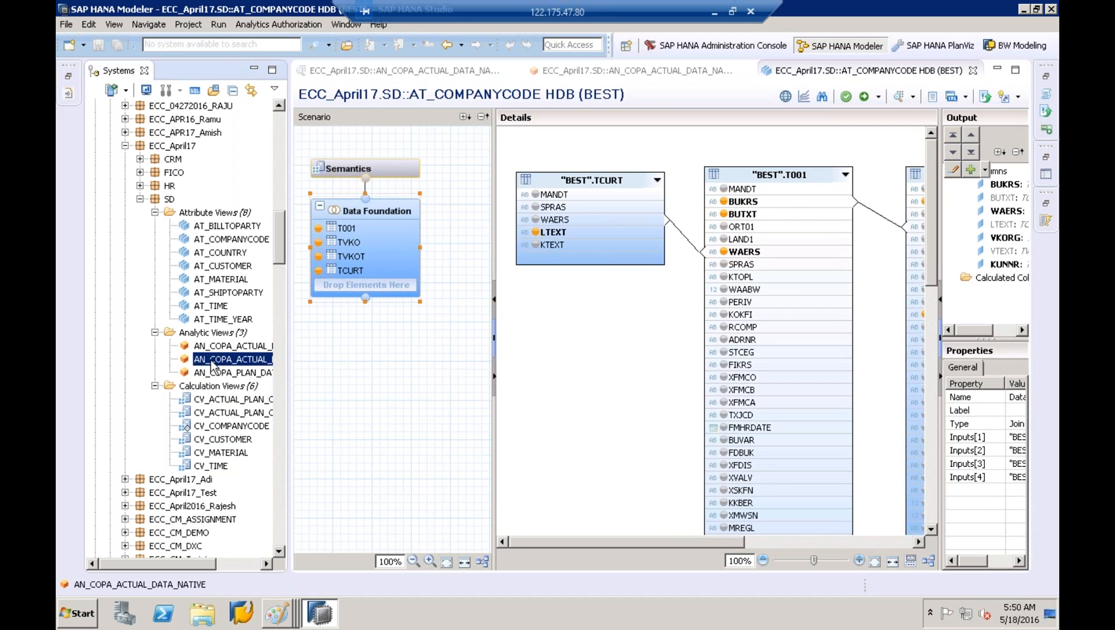
double_click(232, 362)
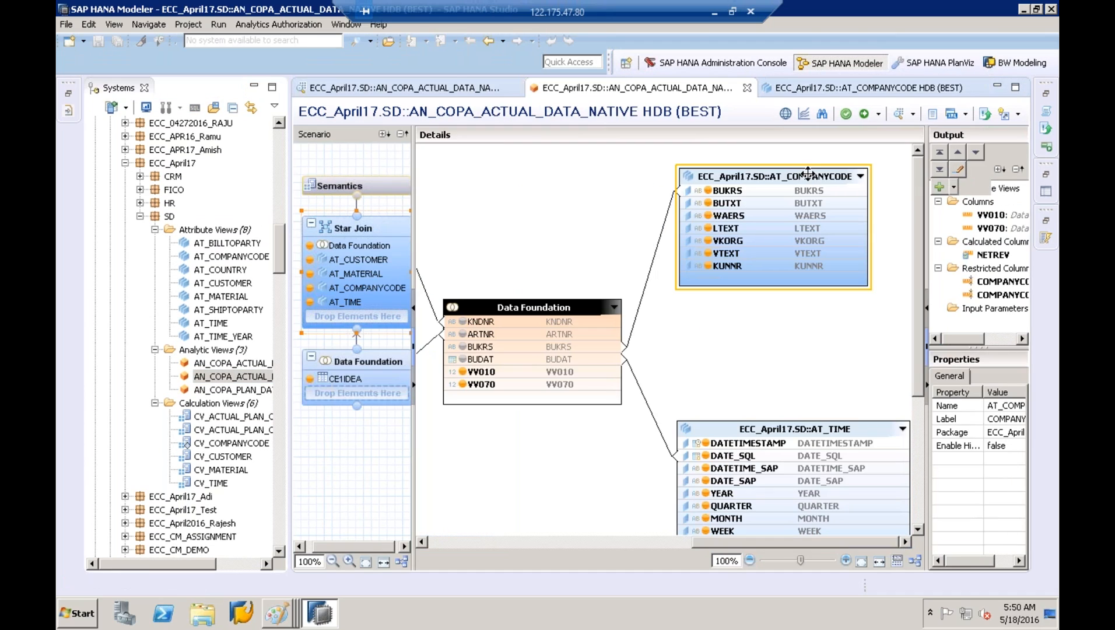
right_click(808, 174)
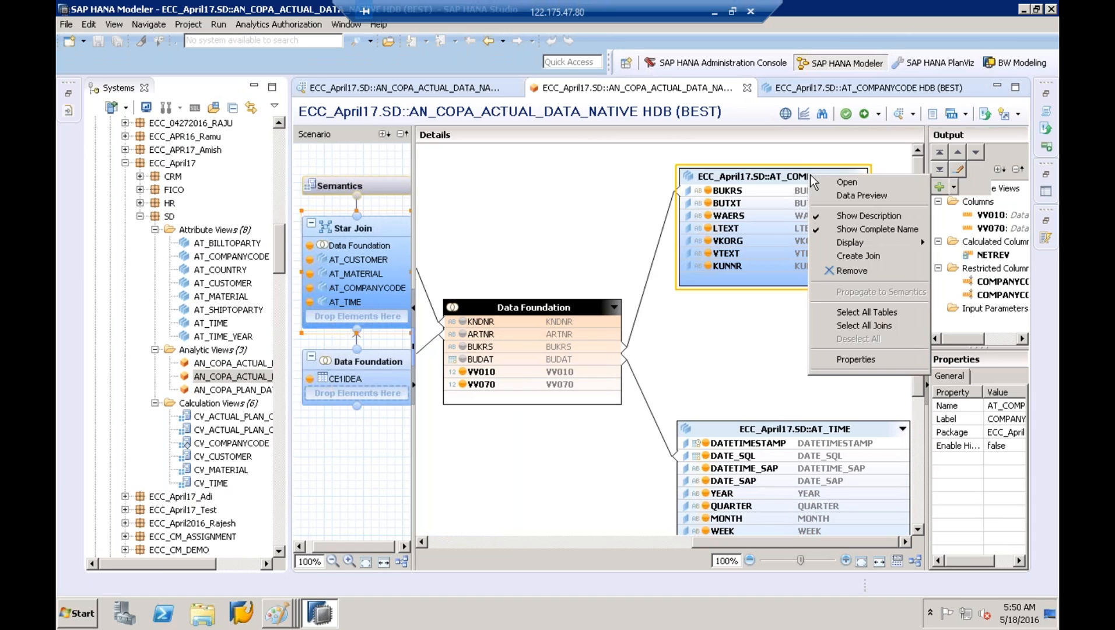
click(826, 184)
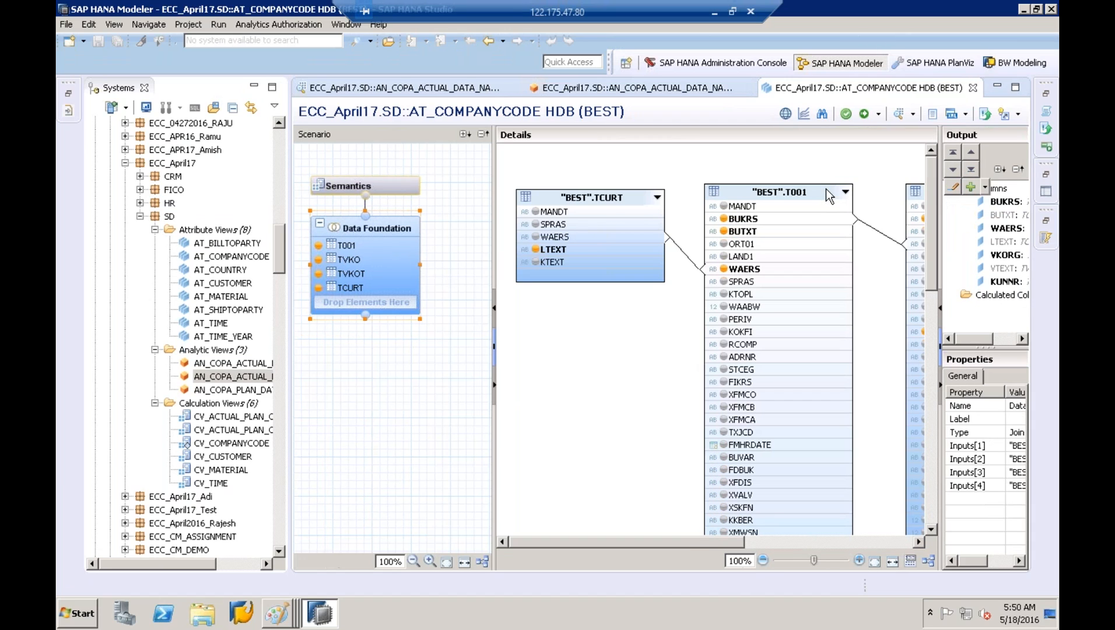
Browse T001's BUKRS filter values such as 1000, cancel, and return to AN_COPA_ACTUAL_DATA_NATIVE
click(817, 191)
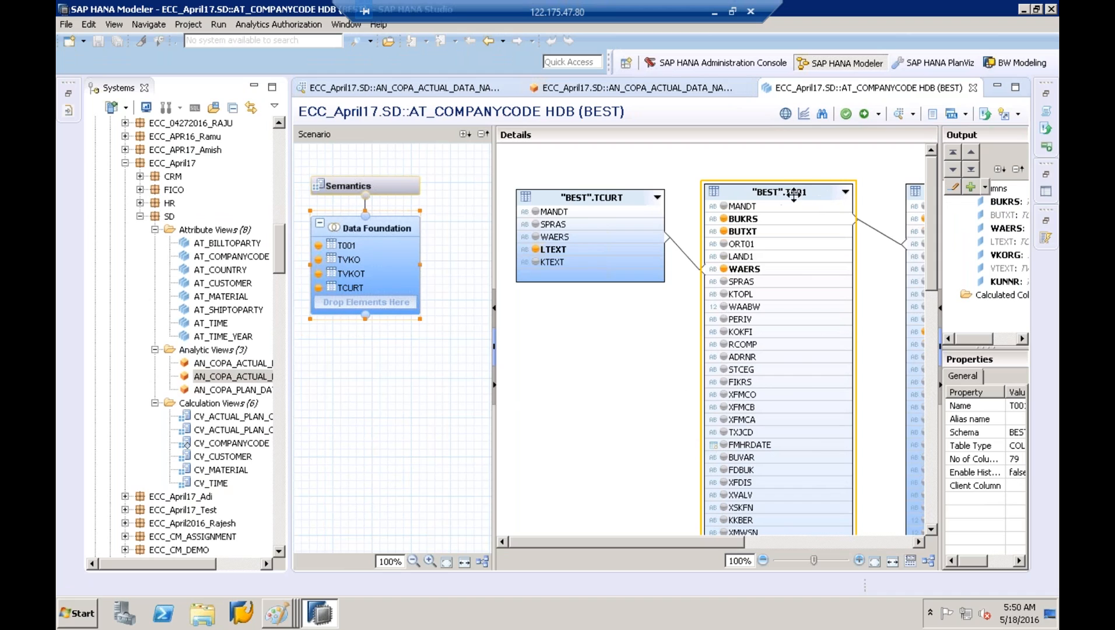
right_click(750, 220)
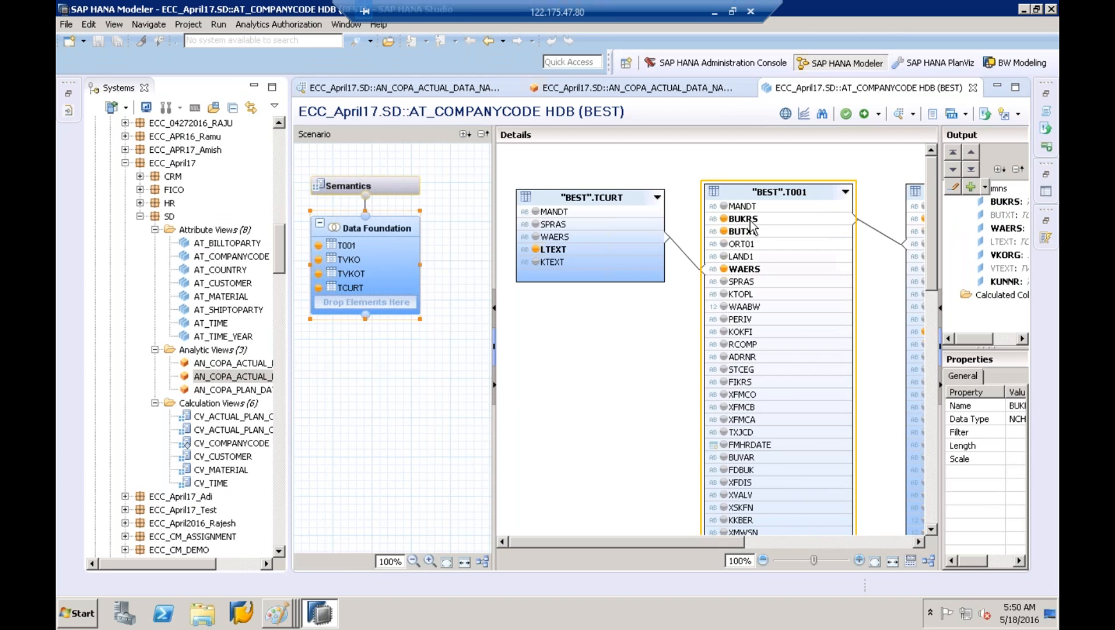
click(777, 246)
click(418, 156)
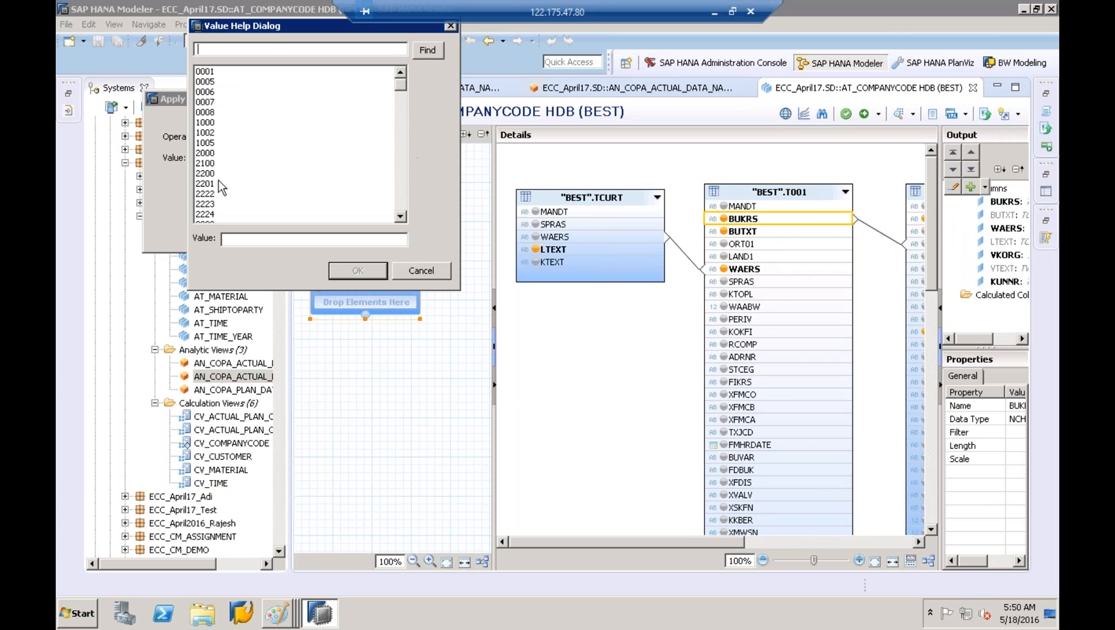
click(211, 124)
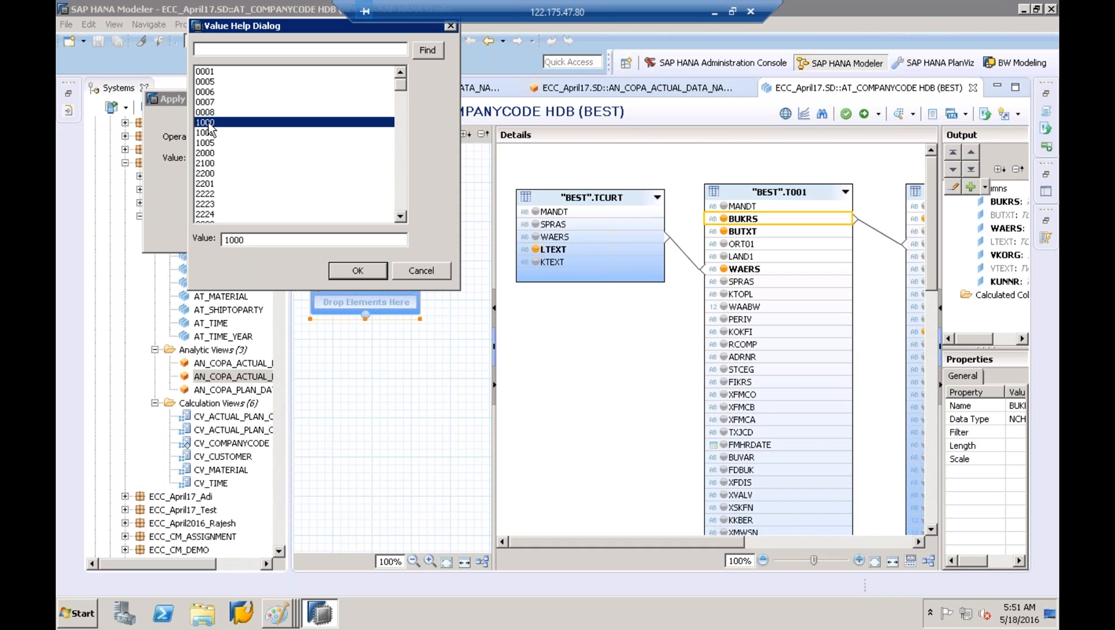
click(416, 262)
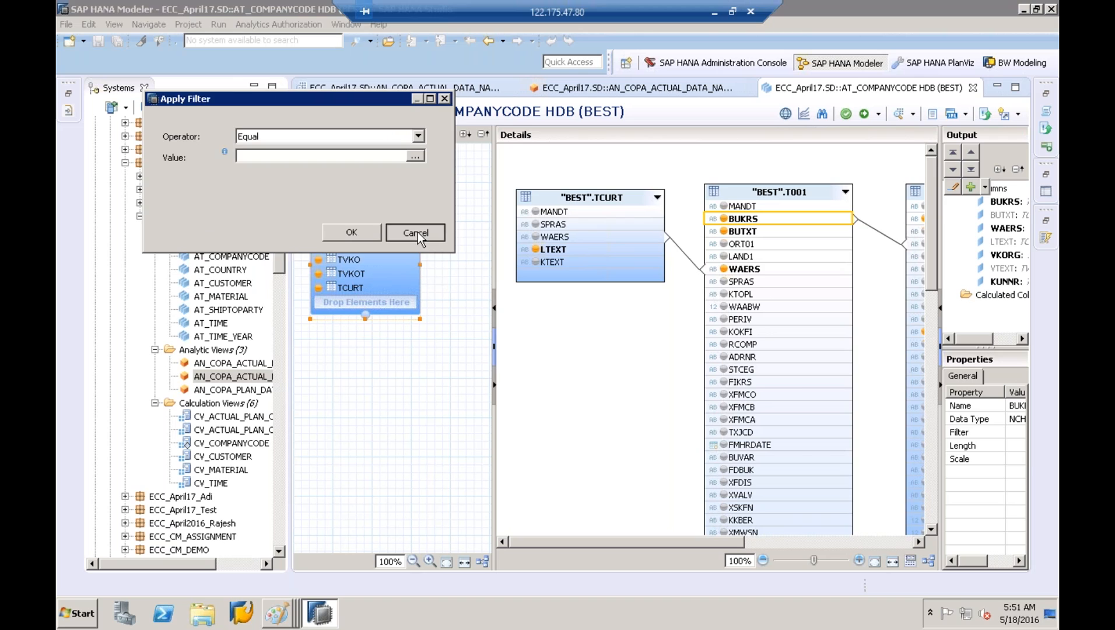
click(418, 231)
click(481, 45)
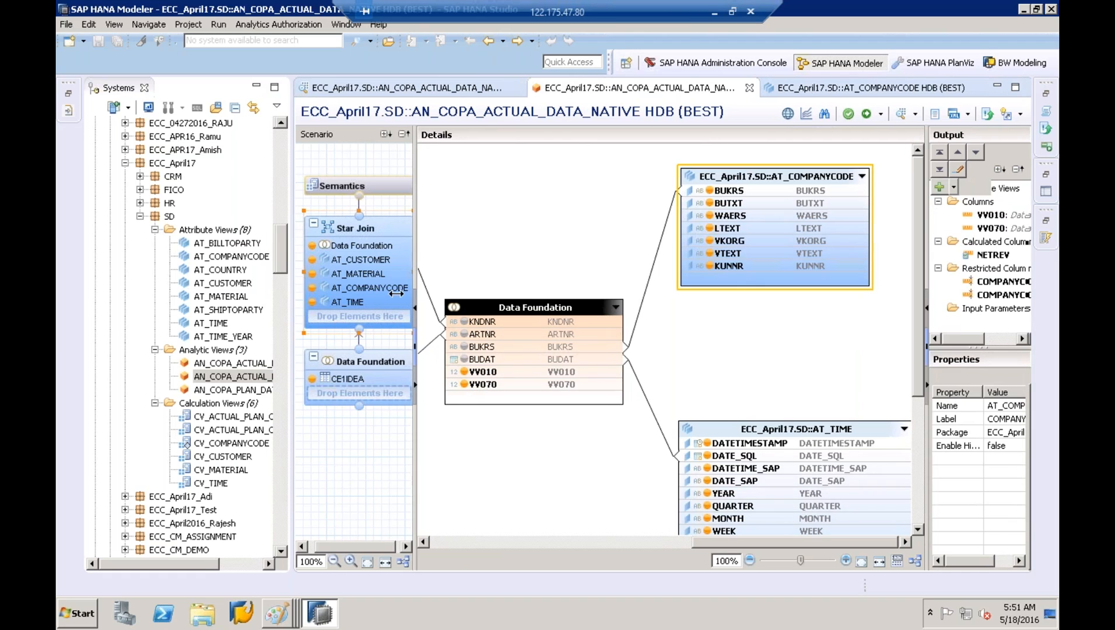
drag(293, 323, 398, 323)
Choose New > Analytic Privilege on the ECC_April17.SD package
click(169, 182)
right_click(167, 183)
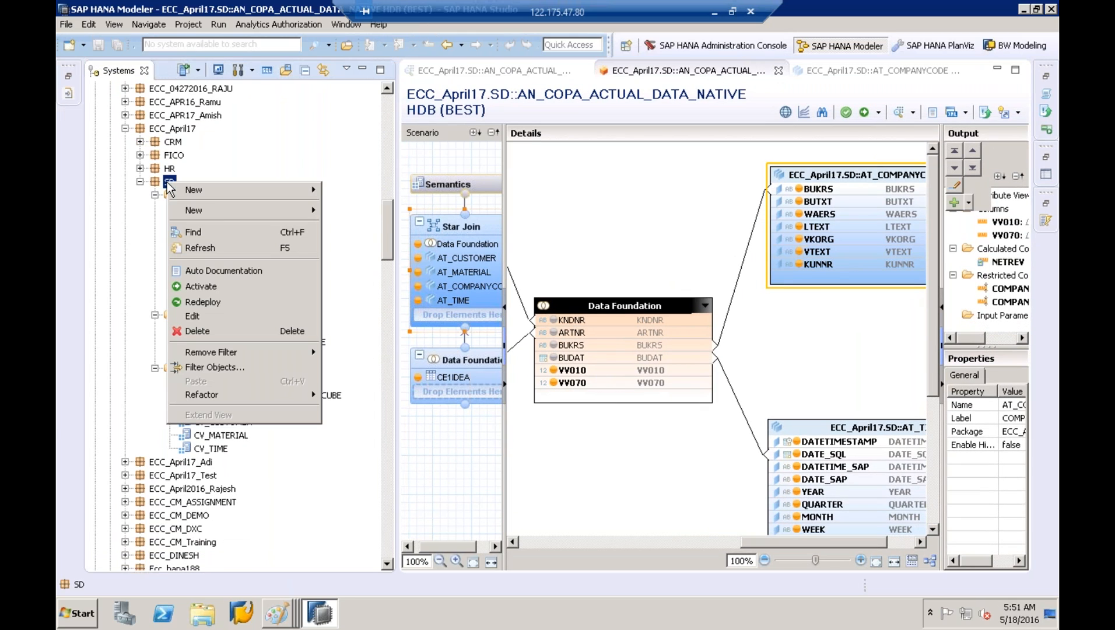
mouse_move(217, 208)
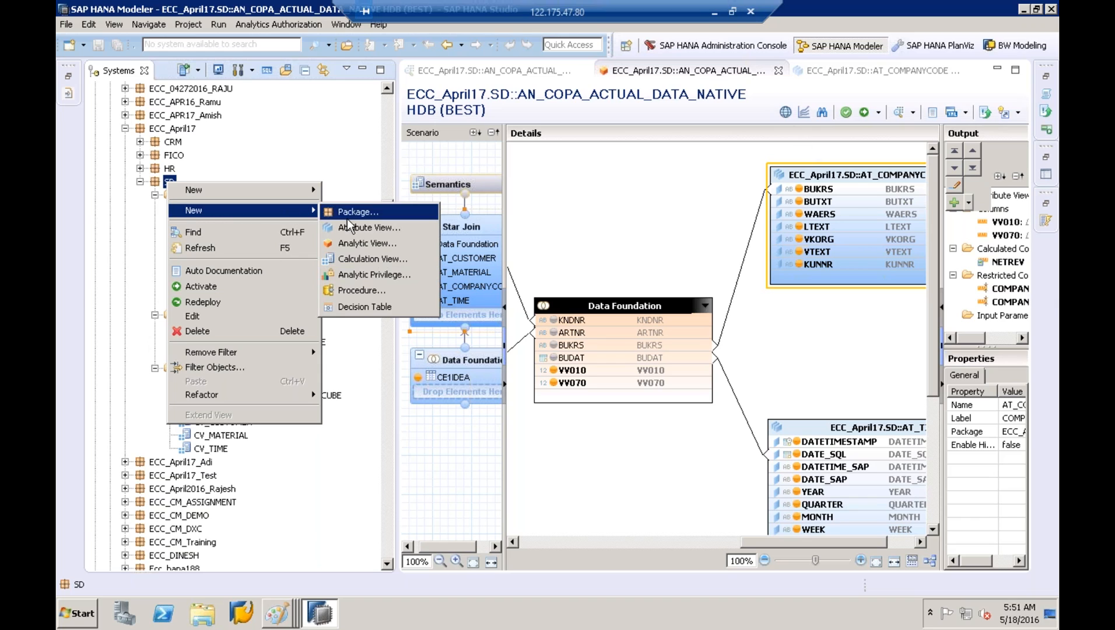
click(358, 276)
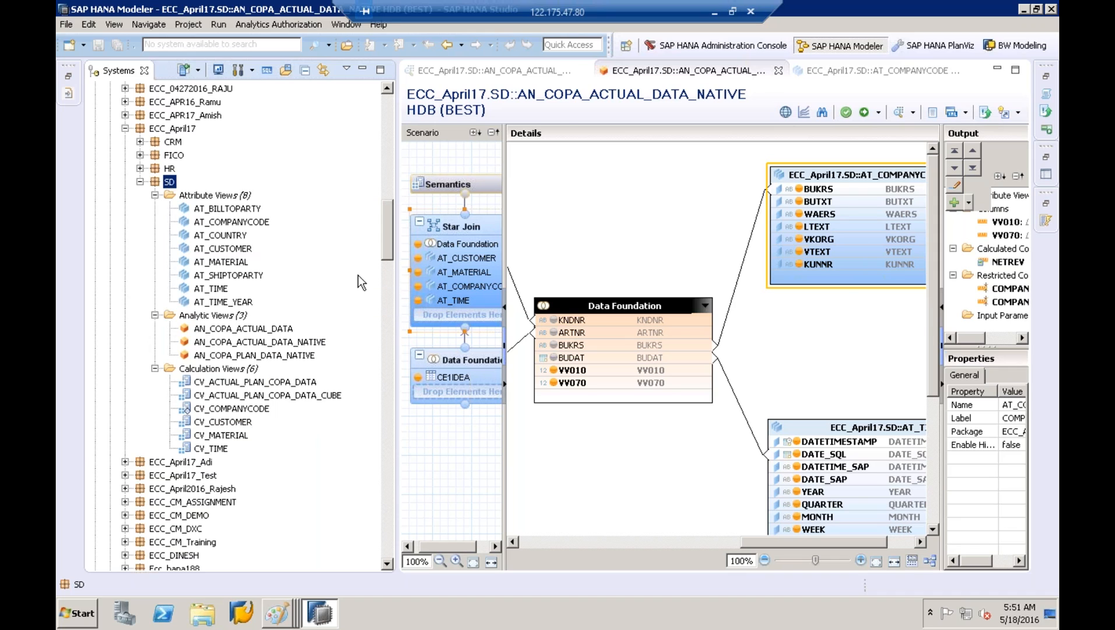
drag(252, 80, 365, 80)
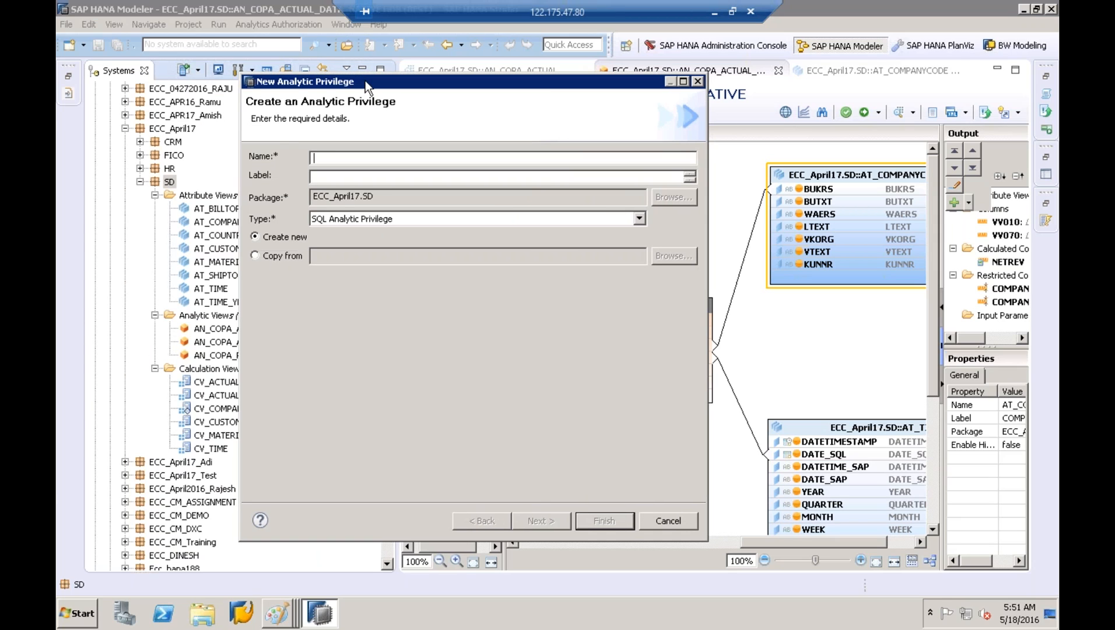
Name the privilege ANP_COMPANYCODE55 and give it the label COMPANYCODE55
text(ANP_COMPANYCODE)
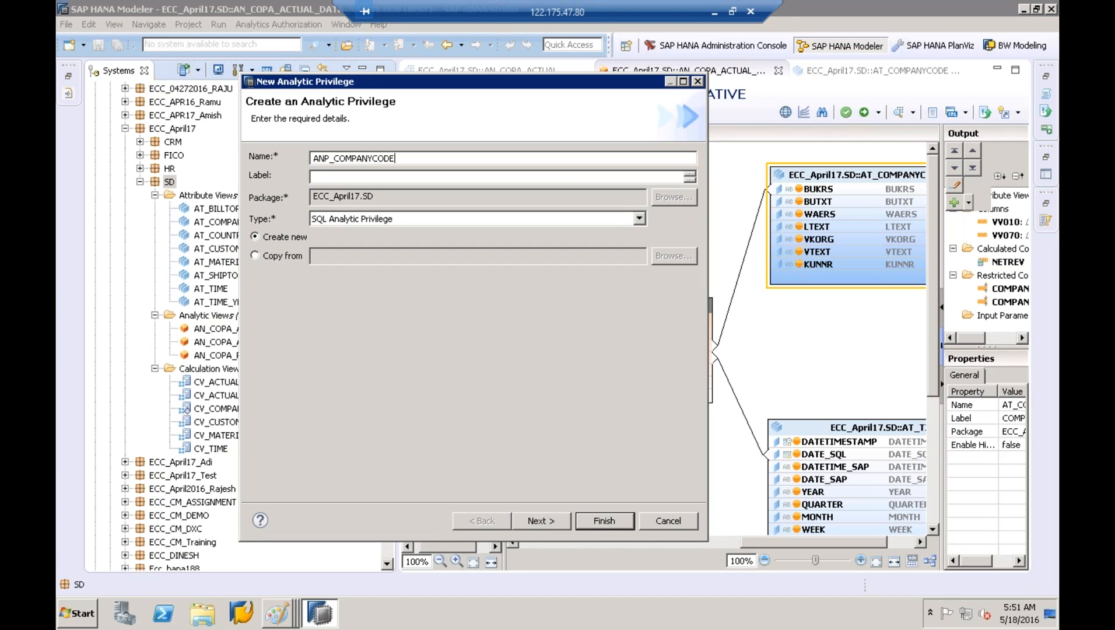
text(55)
double_click(376, 158)
key(ctrl+c)
click(332, 177)
key(ctrl+v)
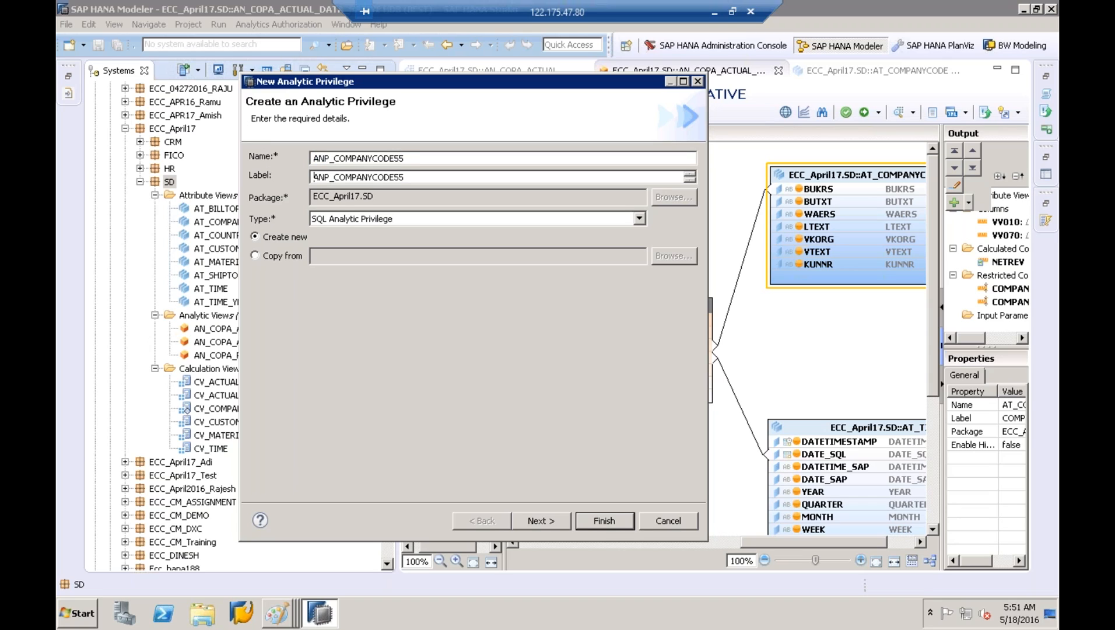
click(334, 177)
key(BackSpace)
key(BackSpace)
key(BackSpace)
key(BackSpace)
Set the type to Classical Analytic Privilege and continue to the next page
click(640, 218)
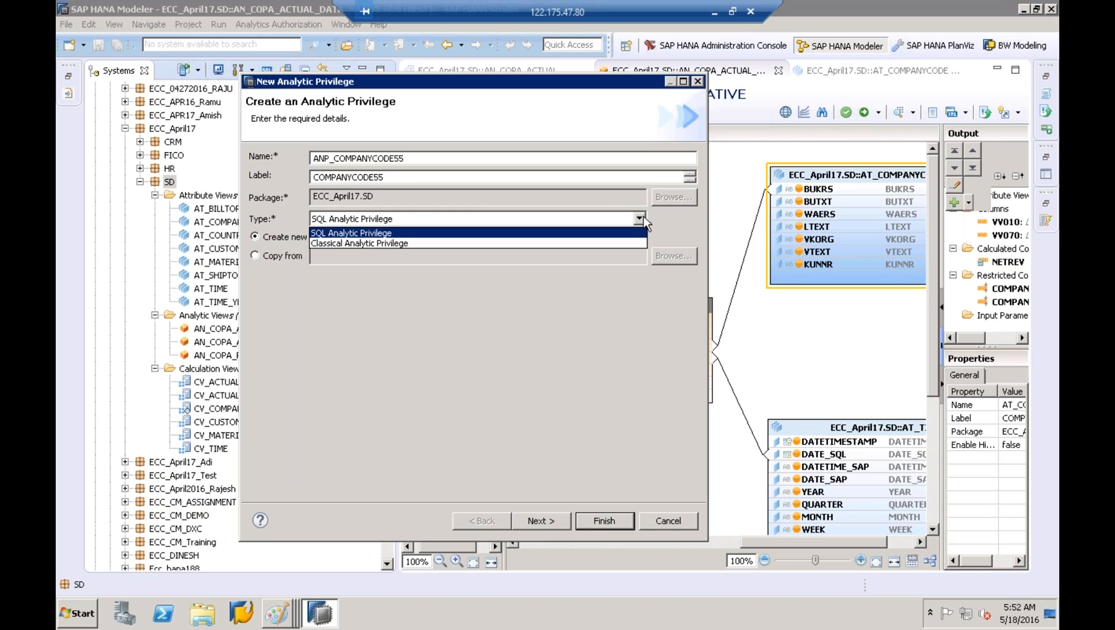
click(381, 244)
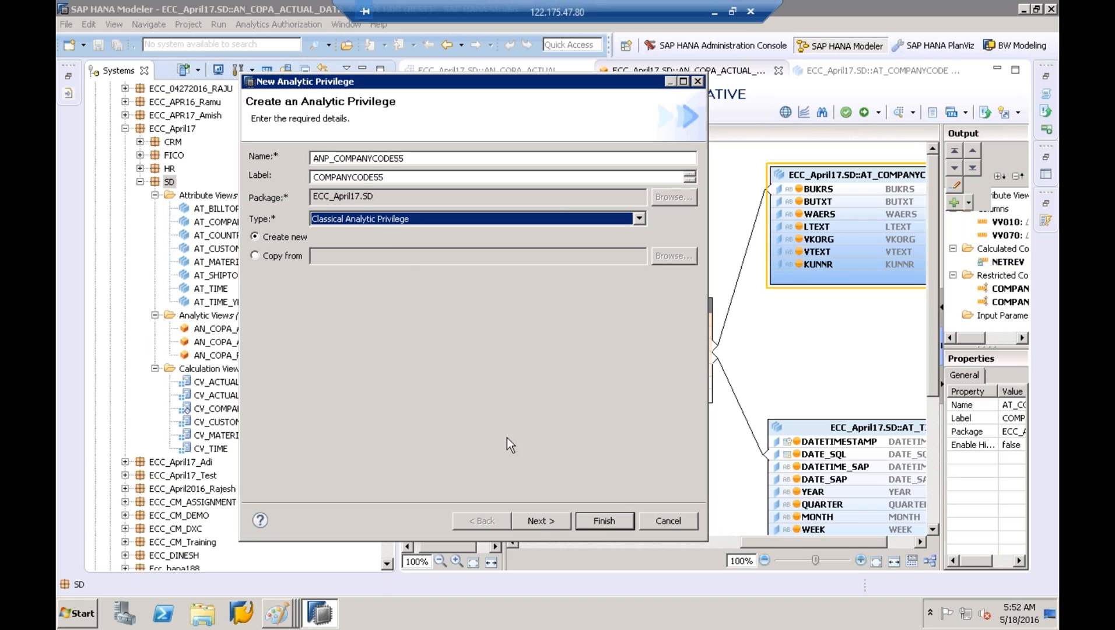
click(538, 521)
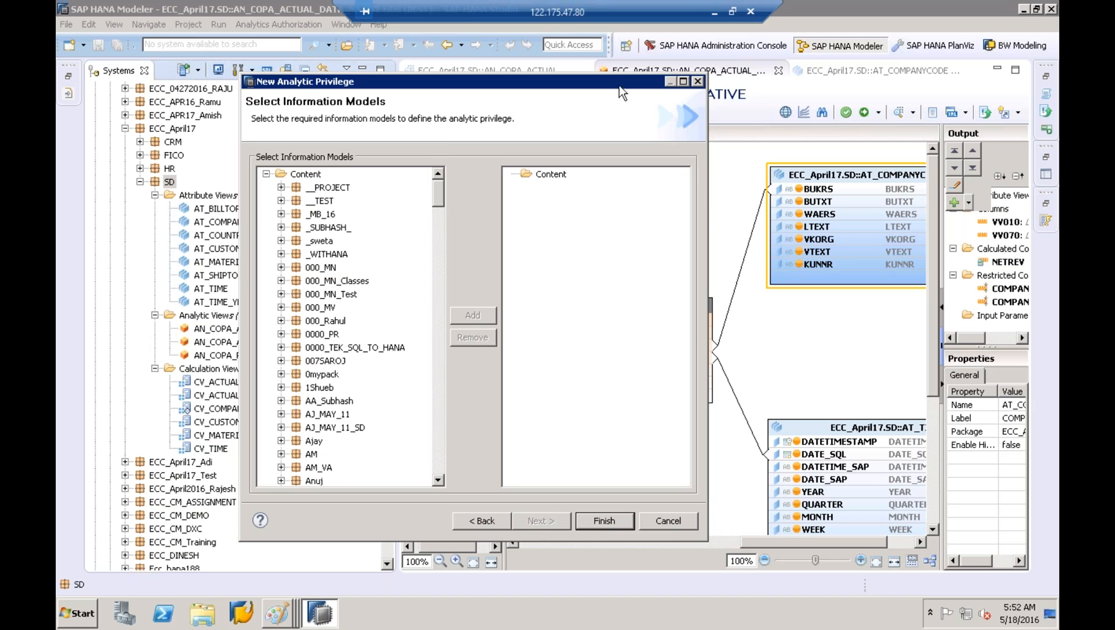
Locate AN_COPA_ACTUAL_DATA_NATIVE under ECC_April17 > SD > Analytic Views in the models tree
click(683, 81)
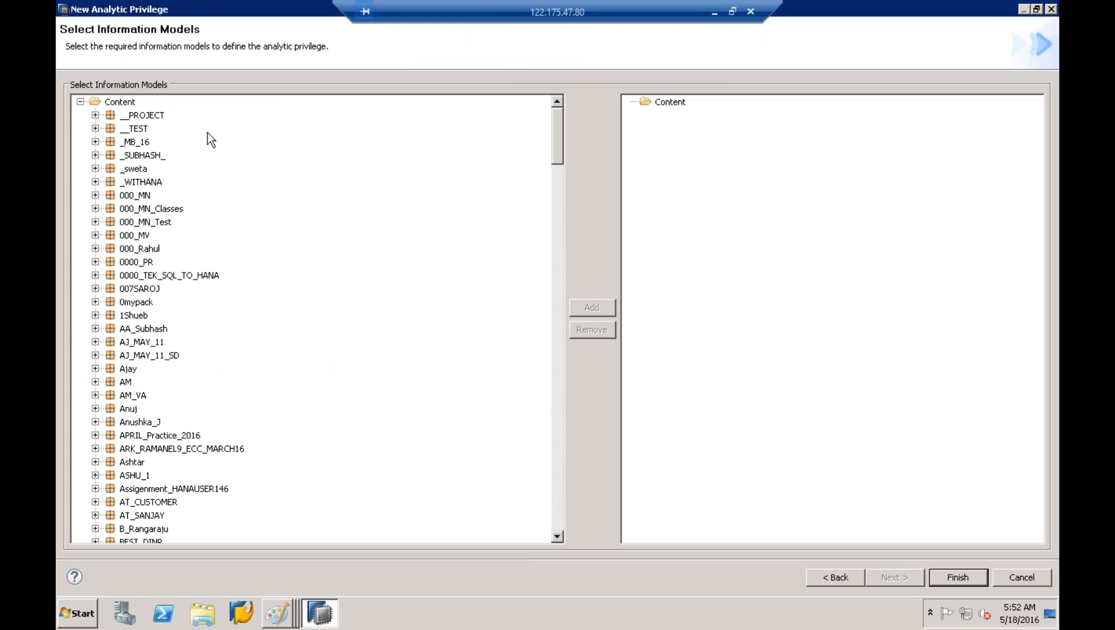
drag(198, 12, 437, 82)
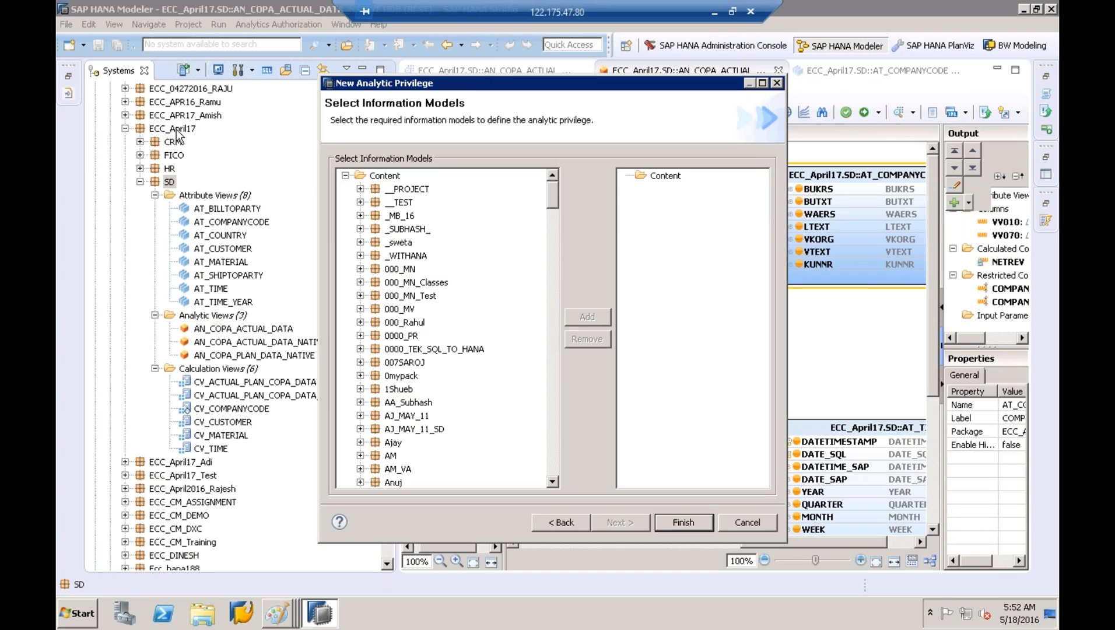
click(396, 231)
key(e)
click(551, 481)
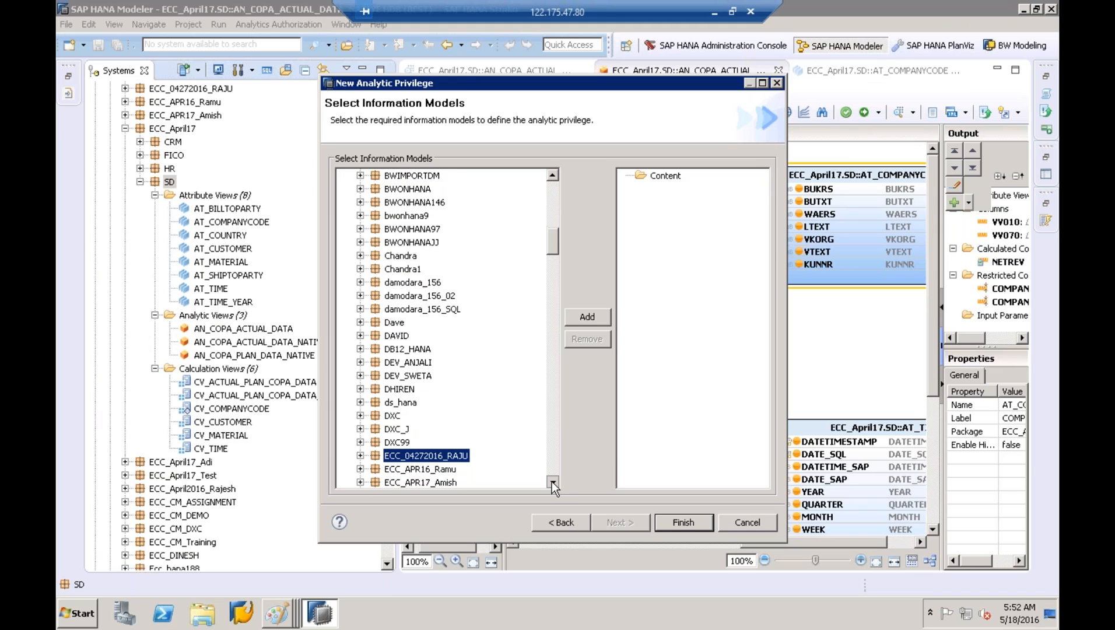
drag(551, 481, 551, 481)
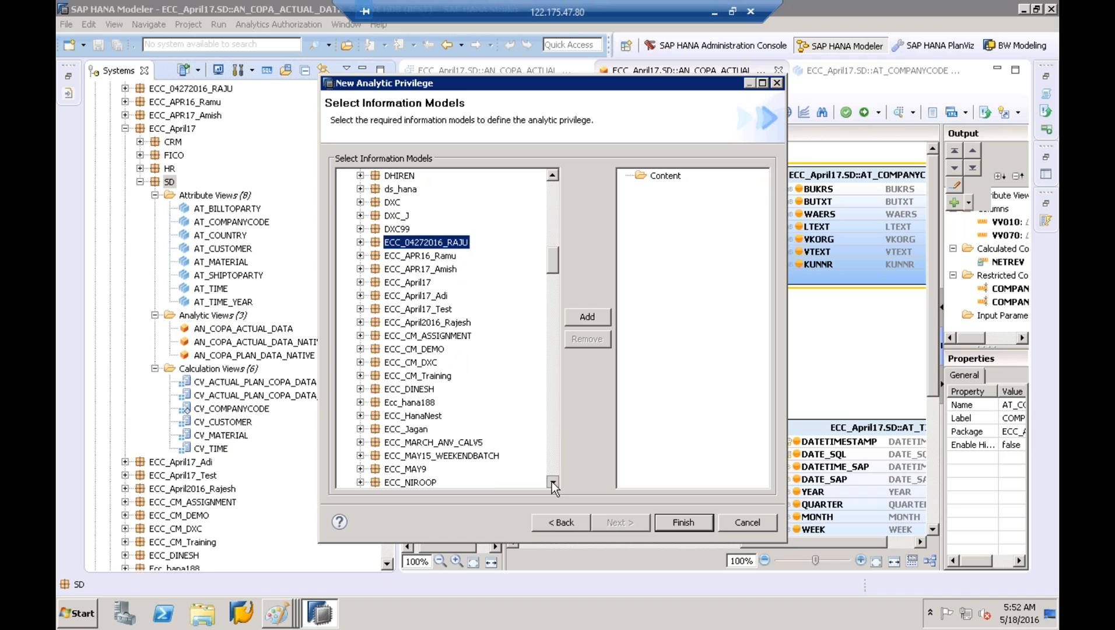
click(399, 283)
click(360, 282)
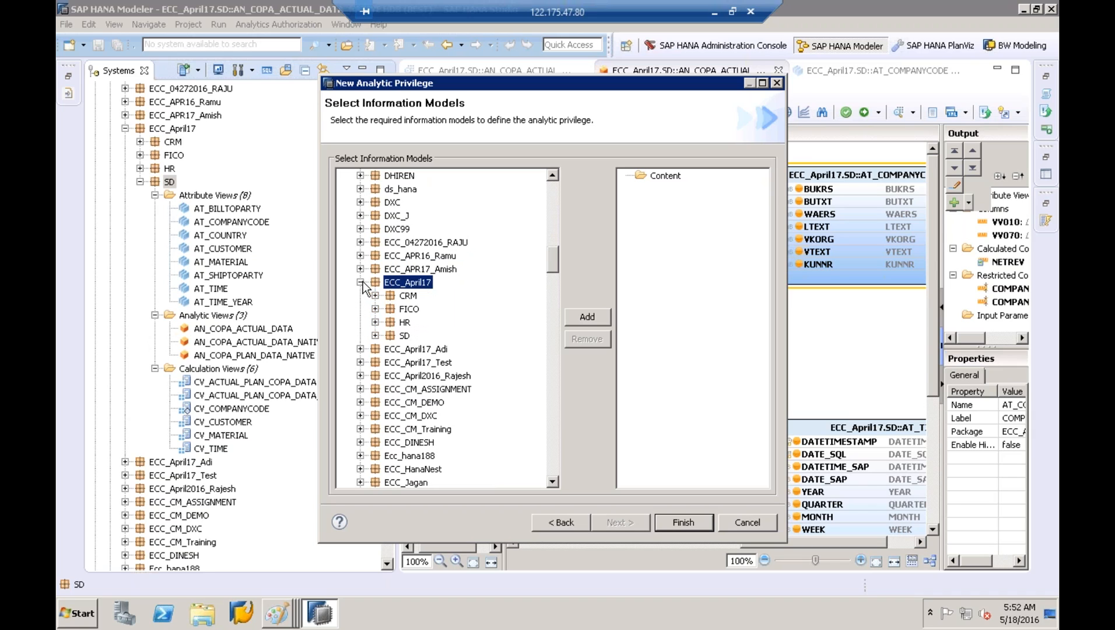
click(375, 335)
click(390, 362)
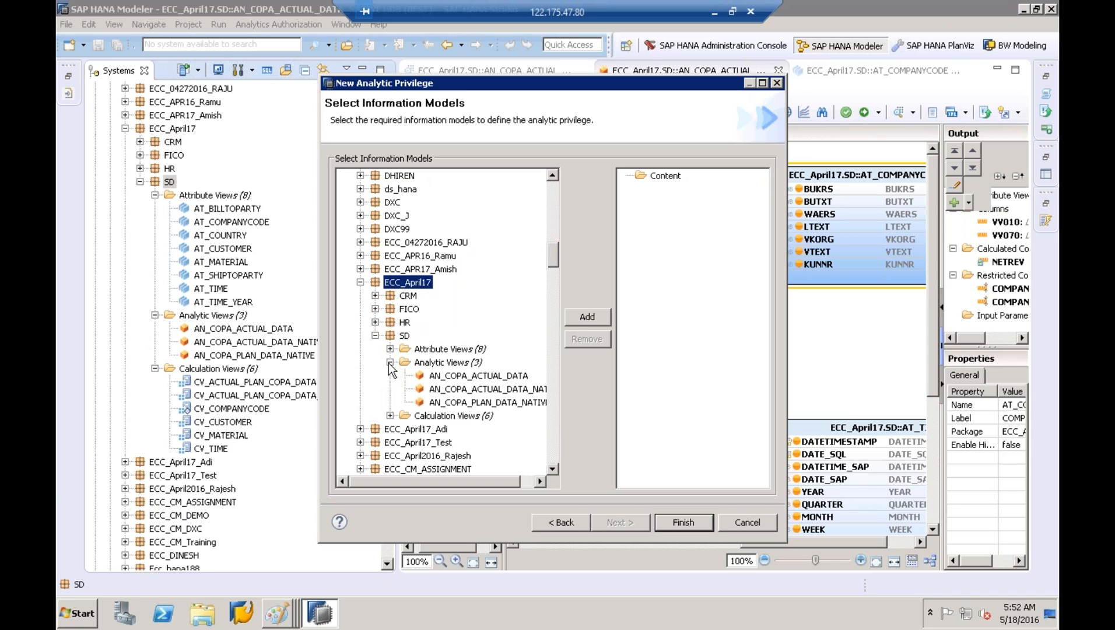
click(487, 388)
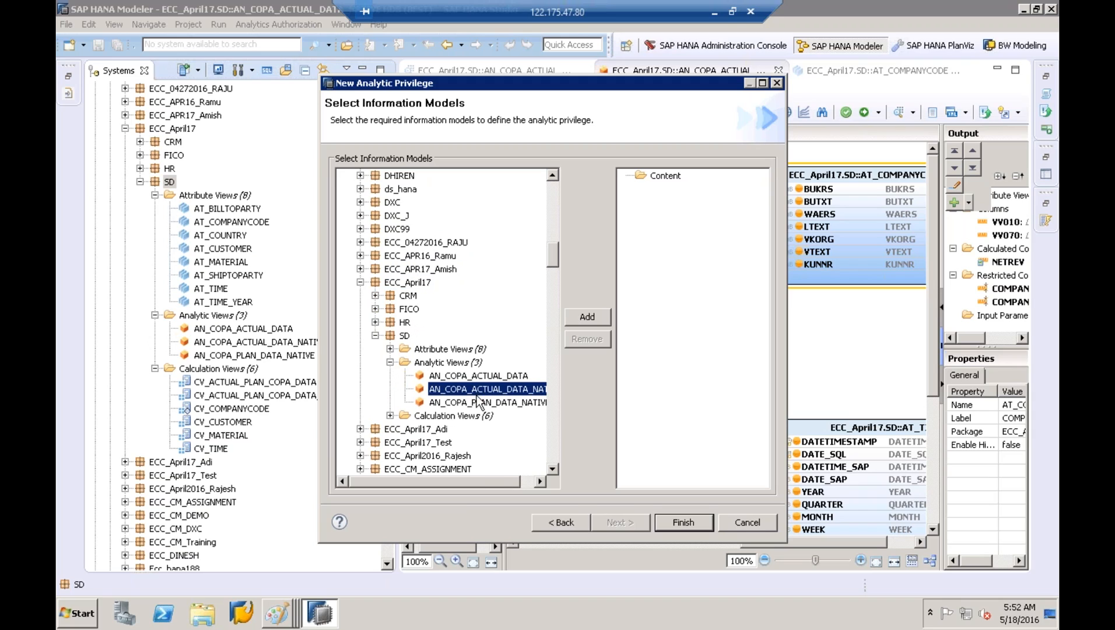
Add AN_COPA_ACTUAL_DATA_NATIVE to the secured models and finish the wizard
drag(475, 483, 509, 483)
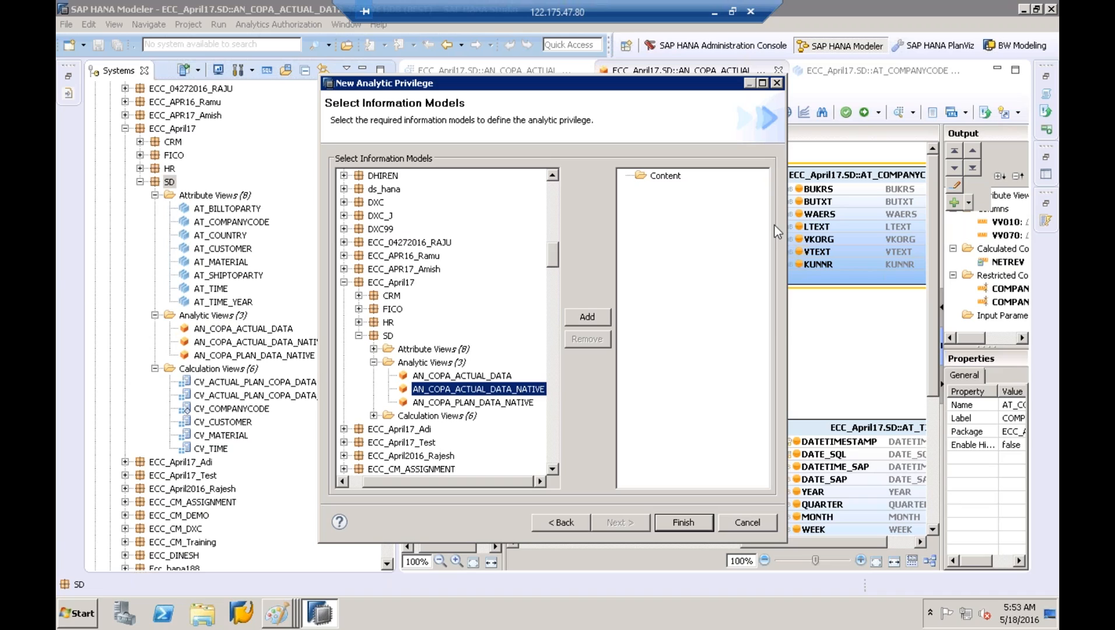
click(591, 322)
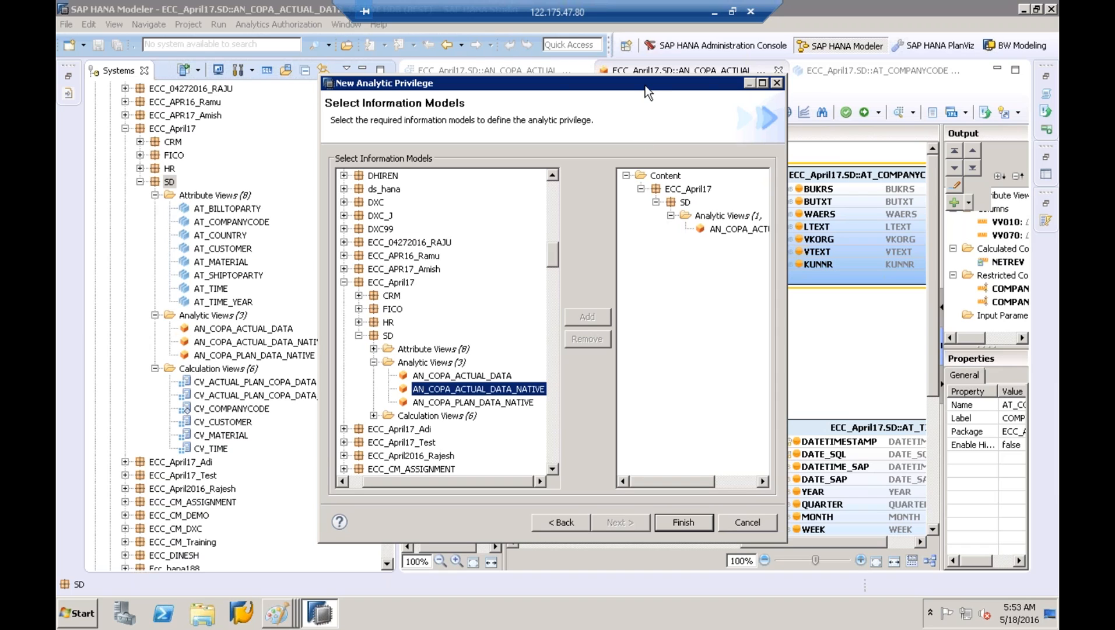
drag(641, 85, 495, 85)
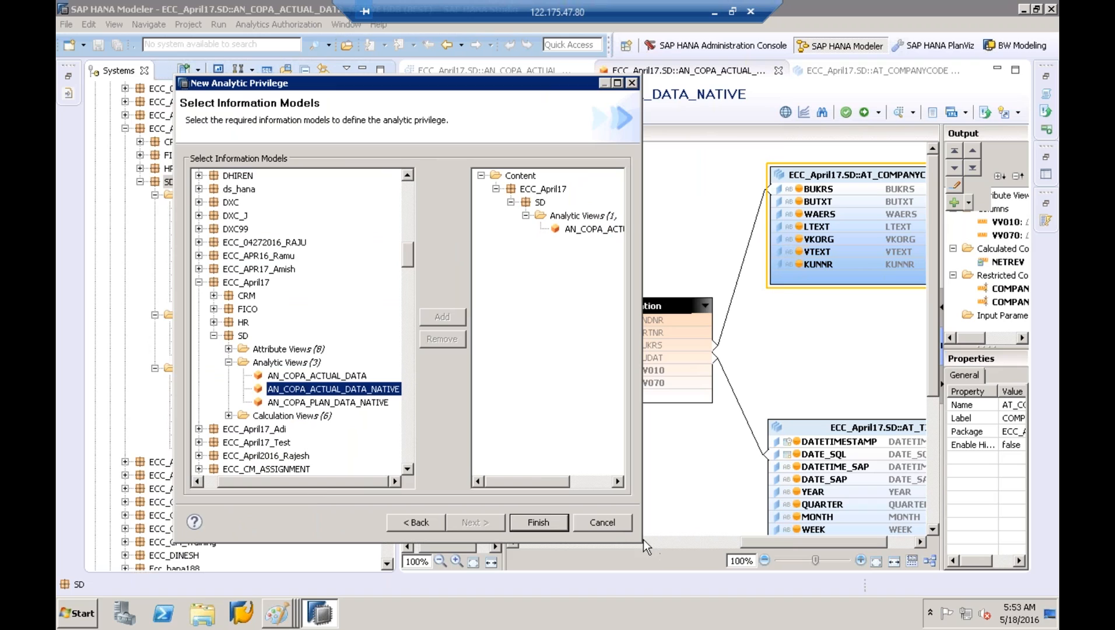
drag(641, 541, 892, 552)
click(688, 232)
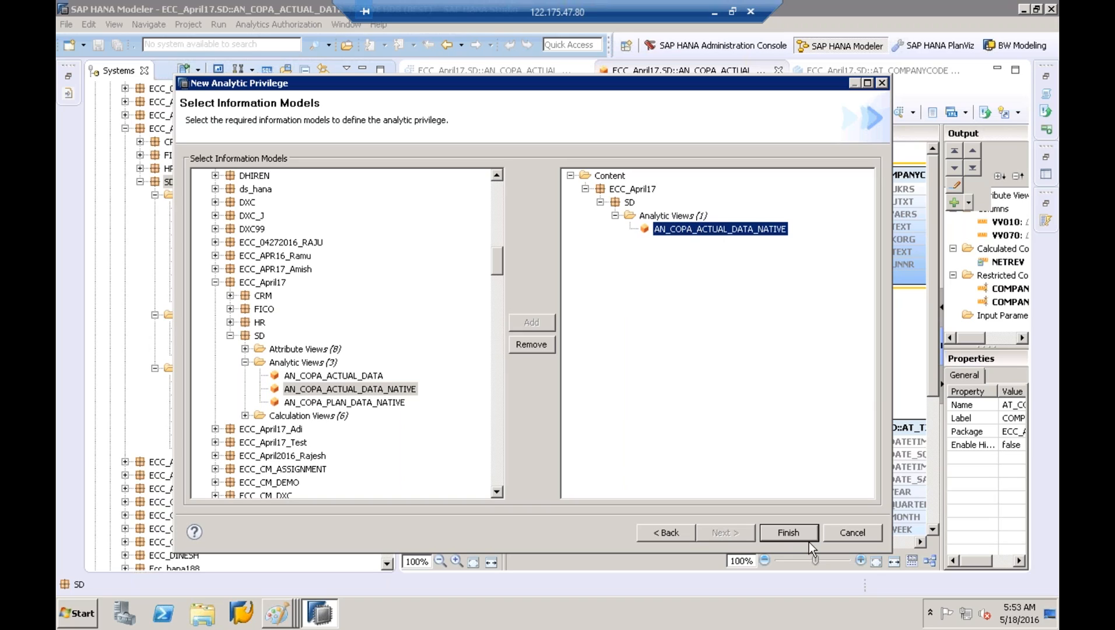
click(774, 536)
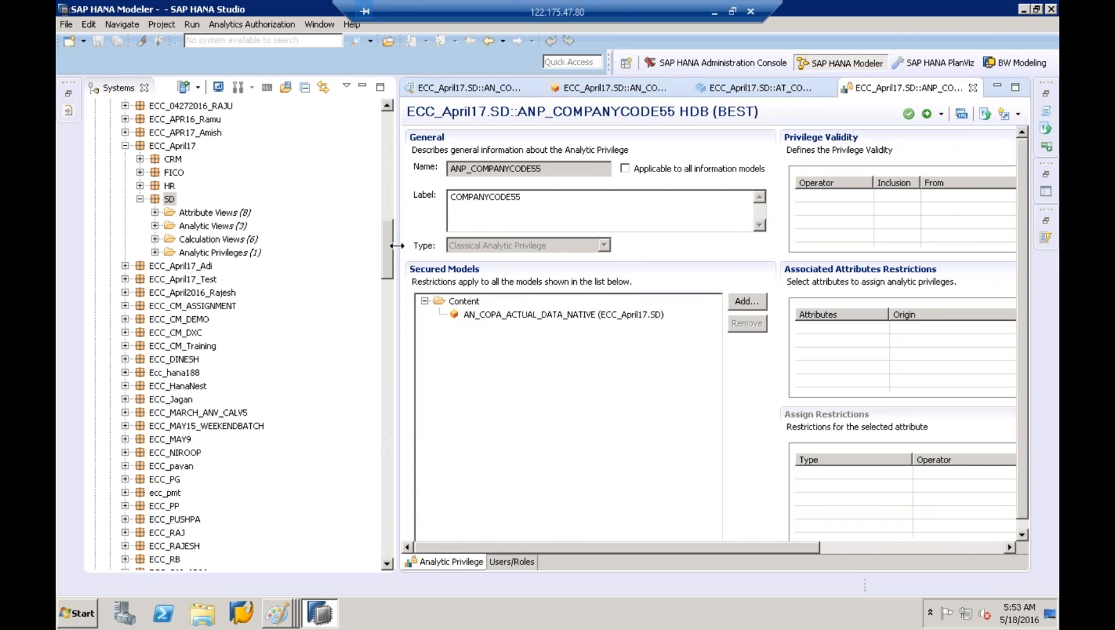
drag(396, 246, 246, 245)
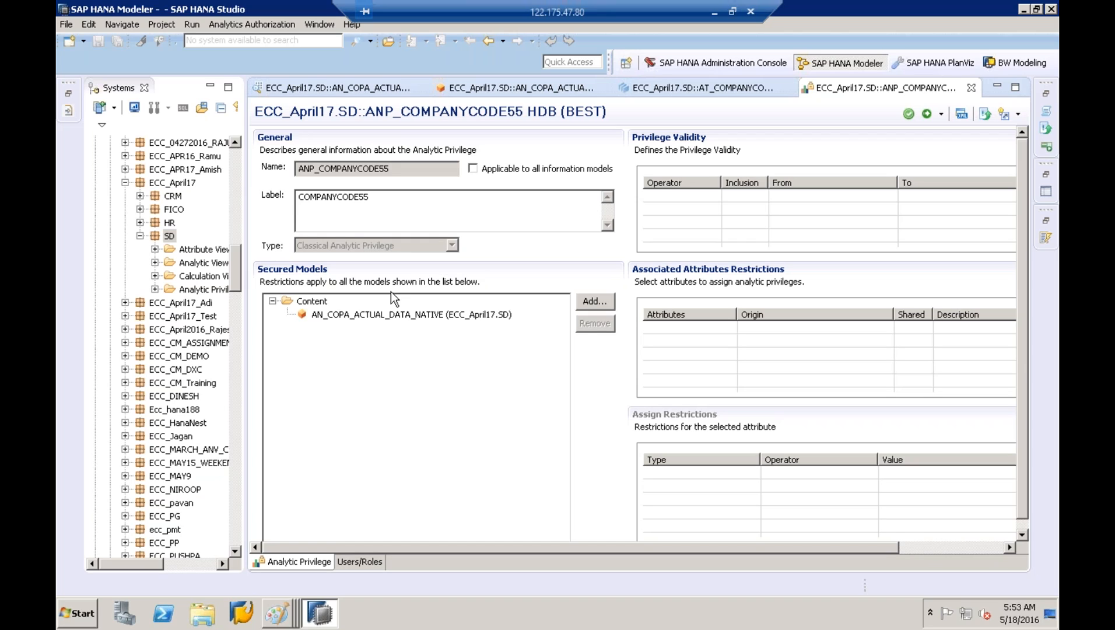
click(389, 318)
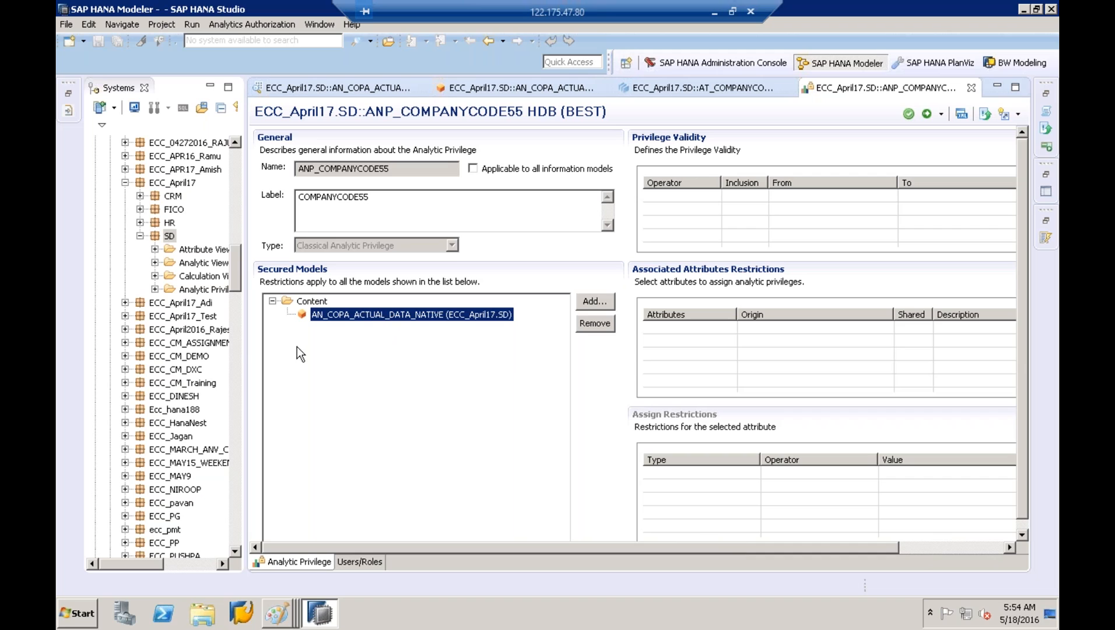
drag(241, 343, 178, 343)
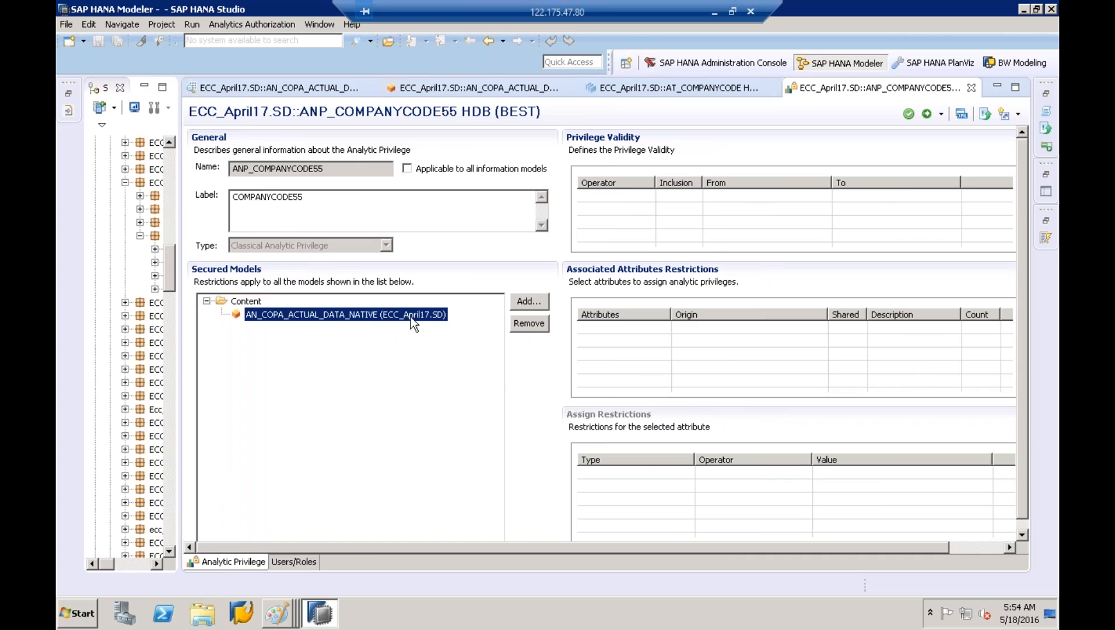
click(519, 301)
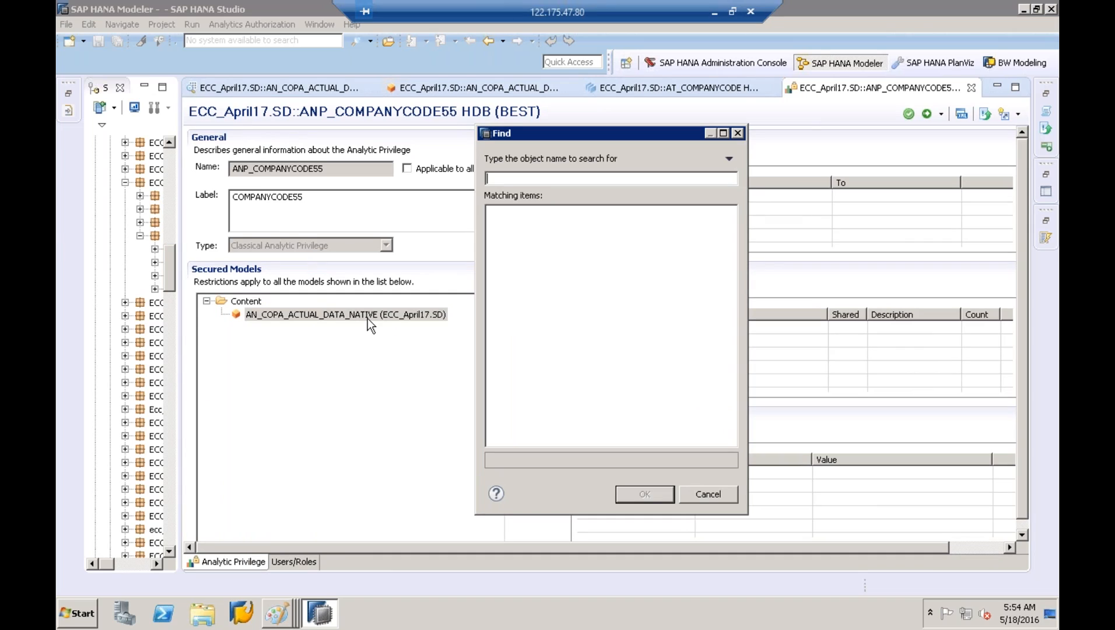
click(718, 492)
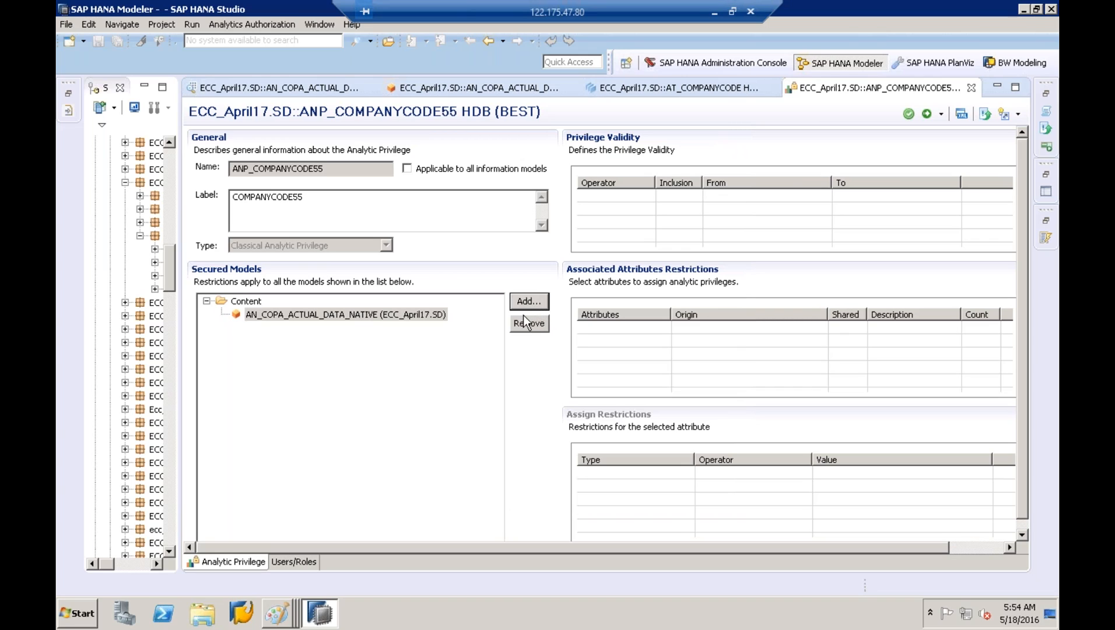
click(385, 315)
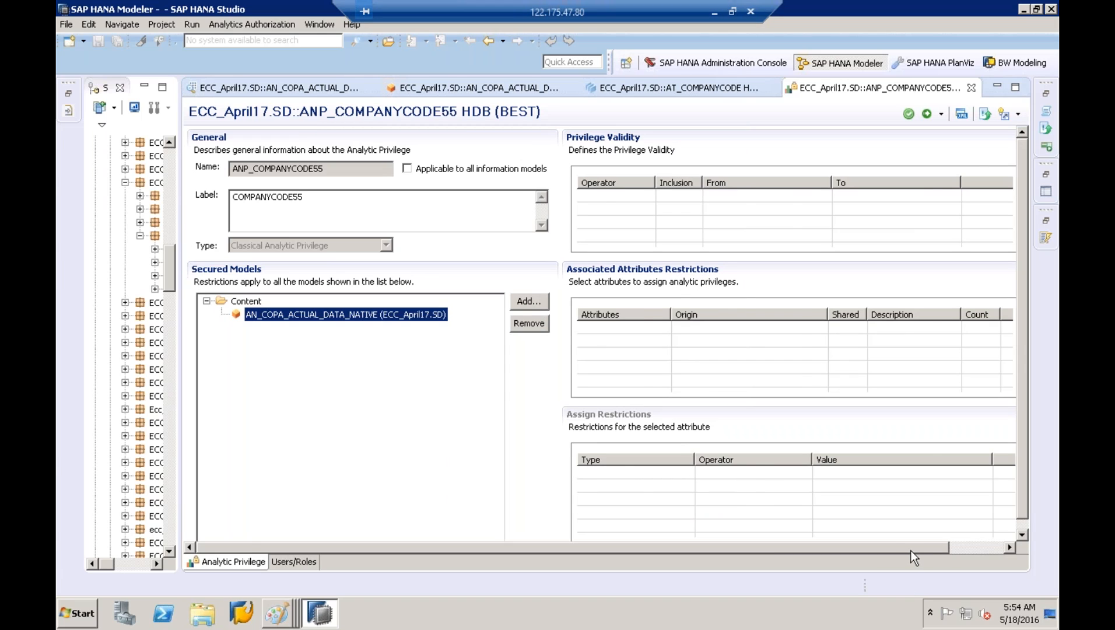
drag(910, 550, 968, 547)
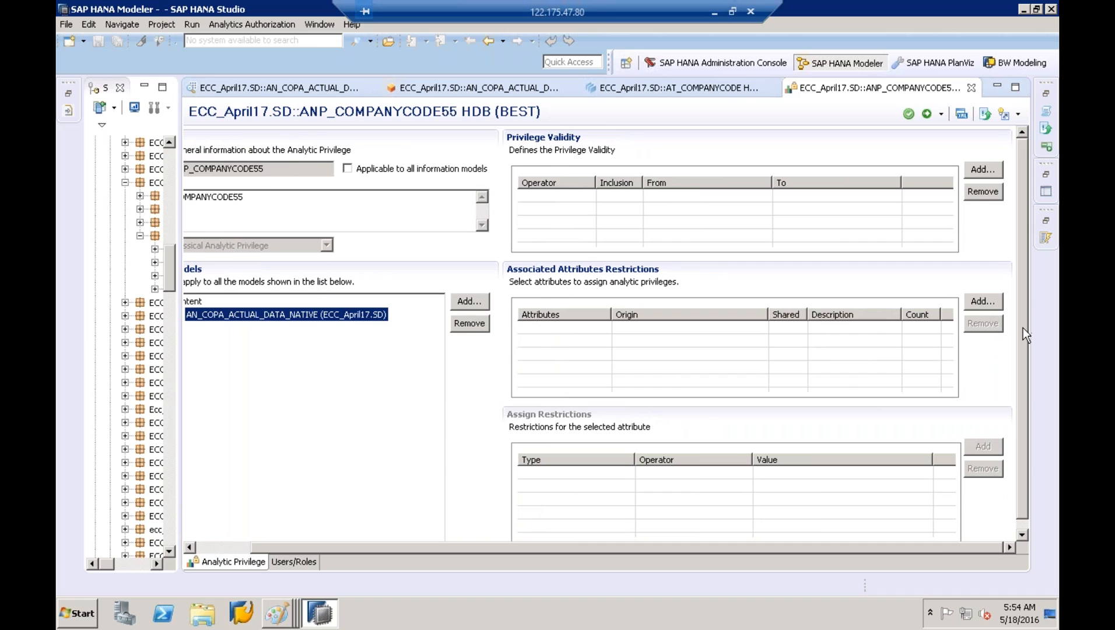
drag(1022, 328, 1021, 452)
Pick BUKRS under AT_COMPANYCODE as the restricted attribute, then switch to the Paint diagram
click(984, 290)
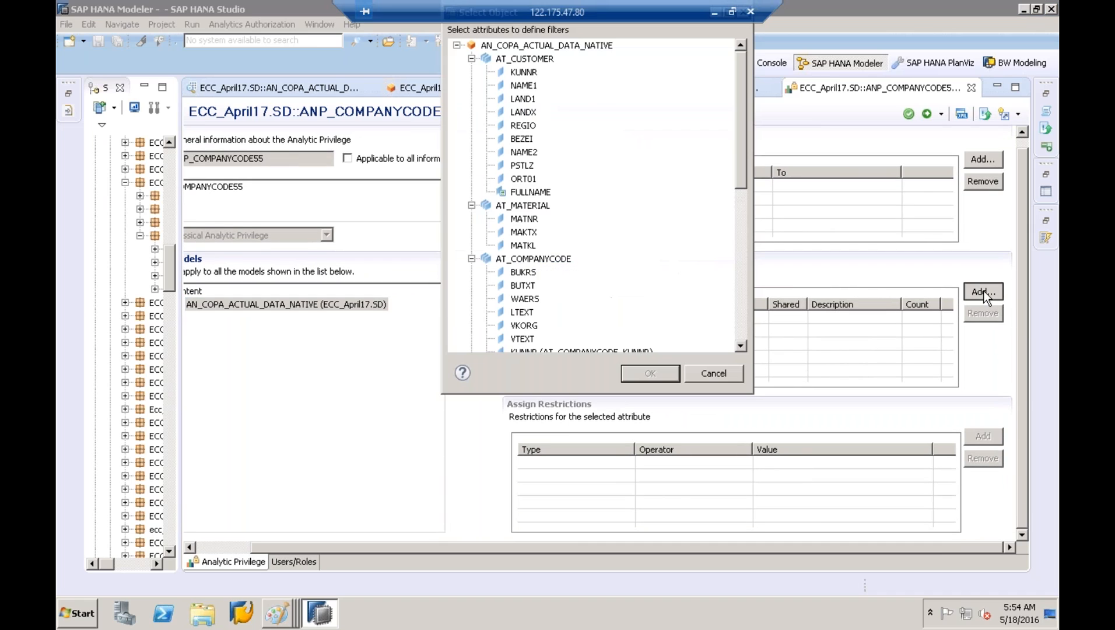
click(472, 58)
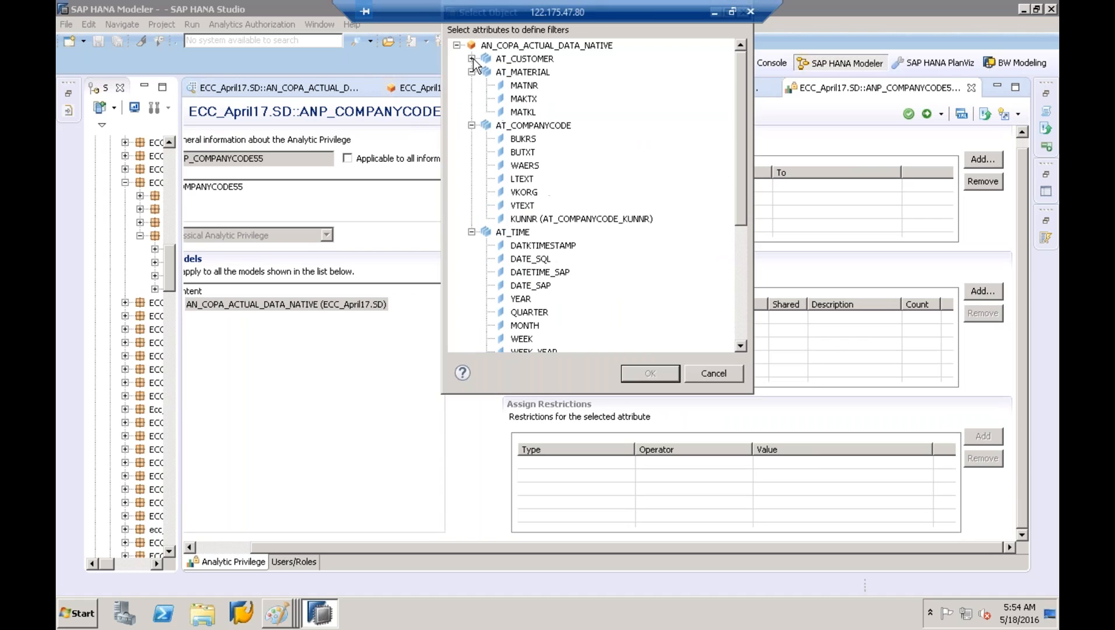
click(472, 72)
click(472, 85)
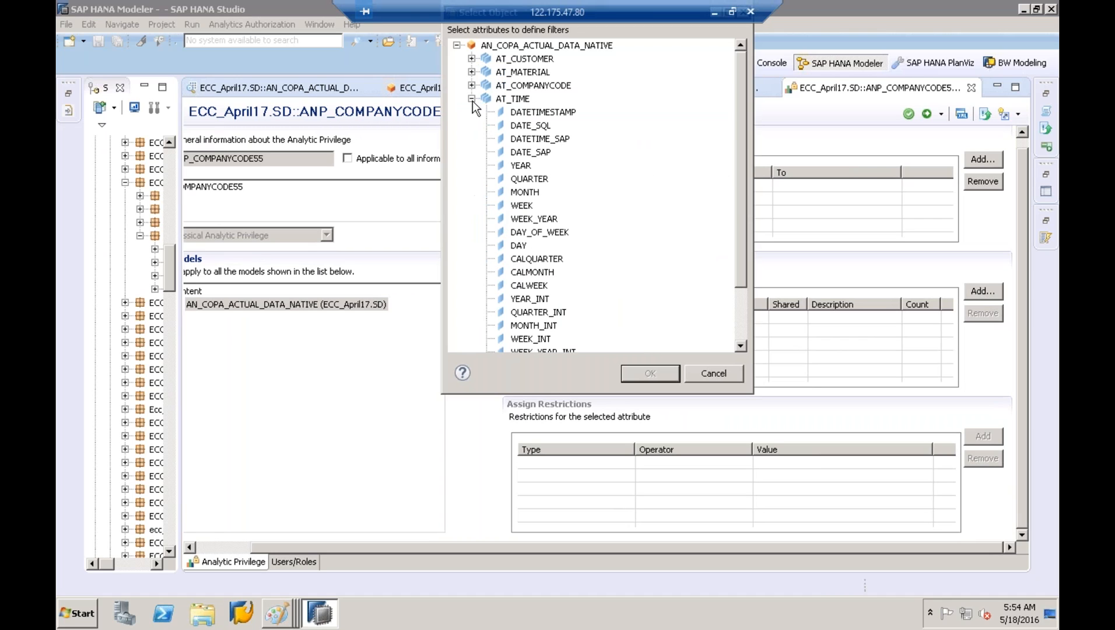
click(472, 99)
click(523, 87)
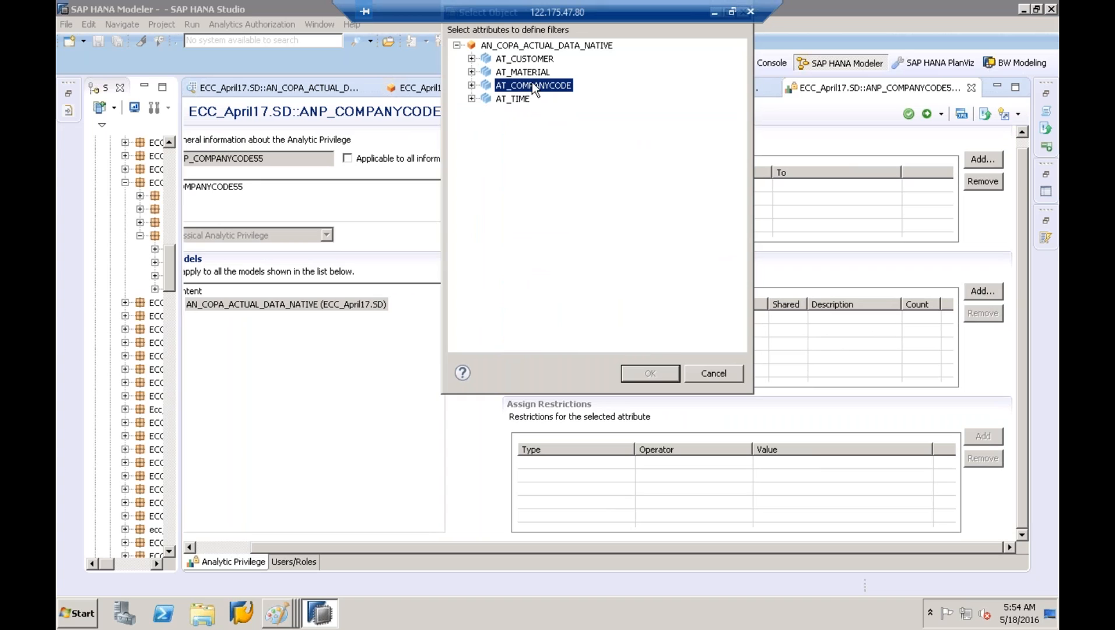
click(472, 85)
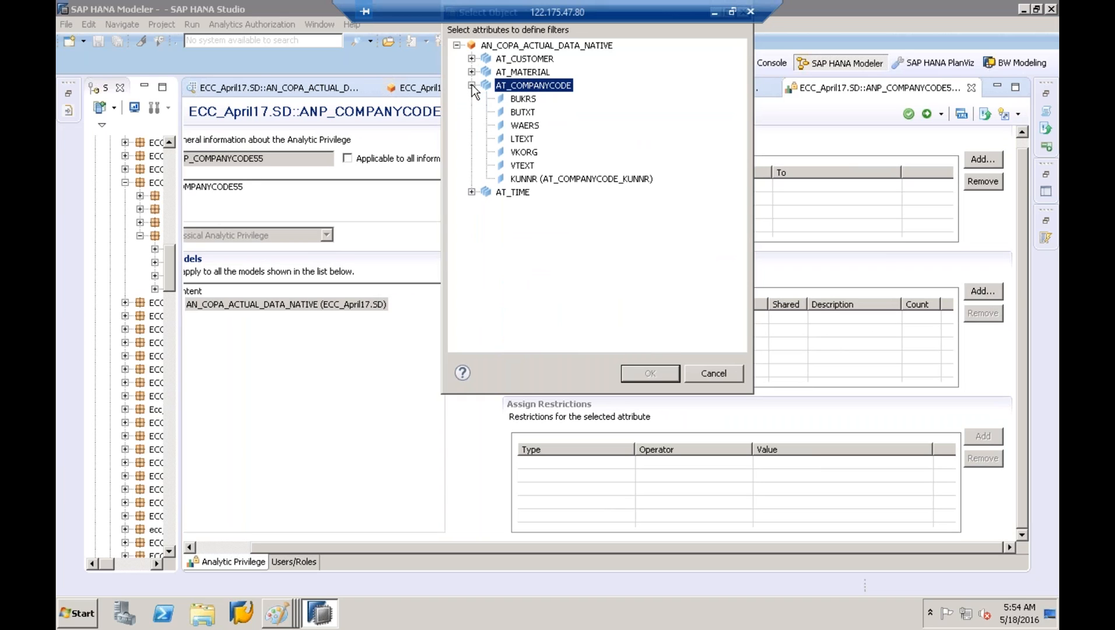
click(518, 100)
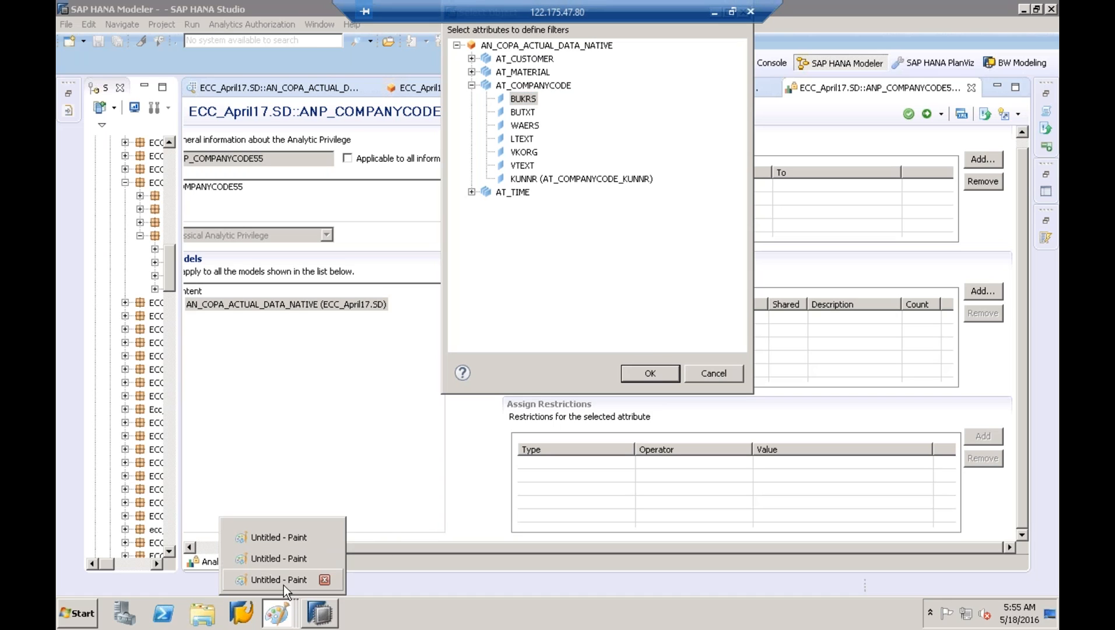
click(284, 580)
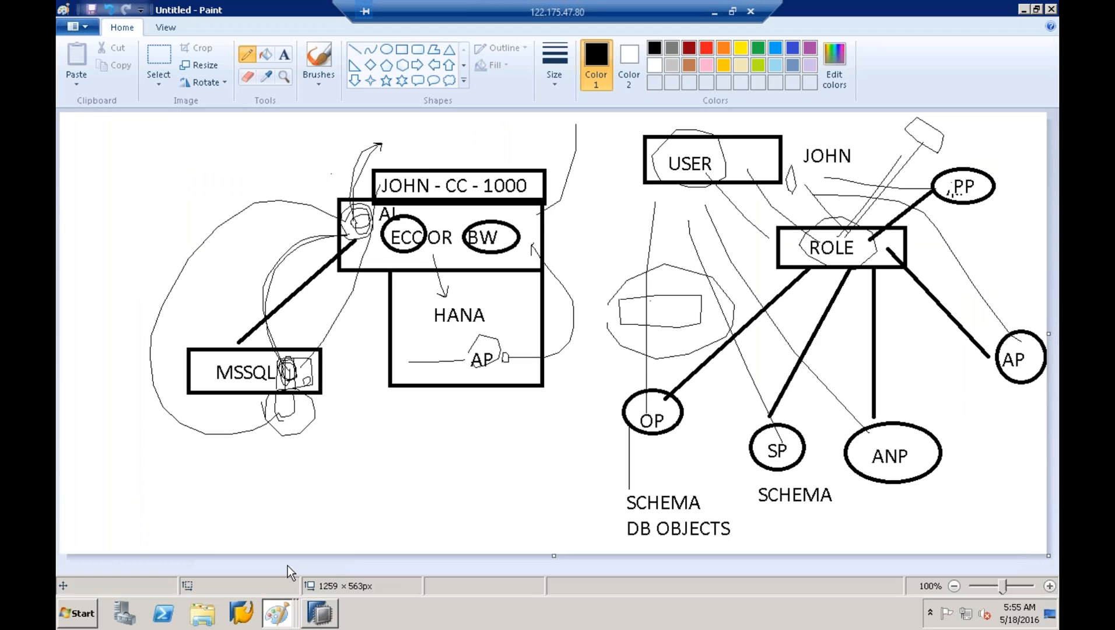
Switch to the Paint drawing of AT_COMPANYCODE with BUKRS = 1000, then go back to SAP HANA Studio
click(278, 613)
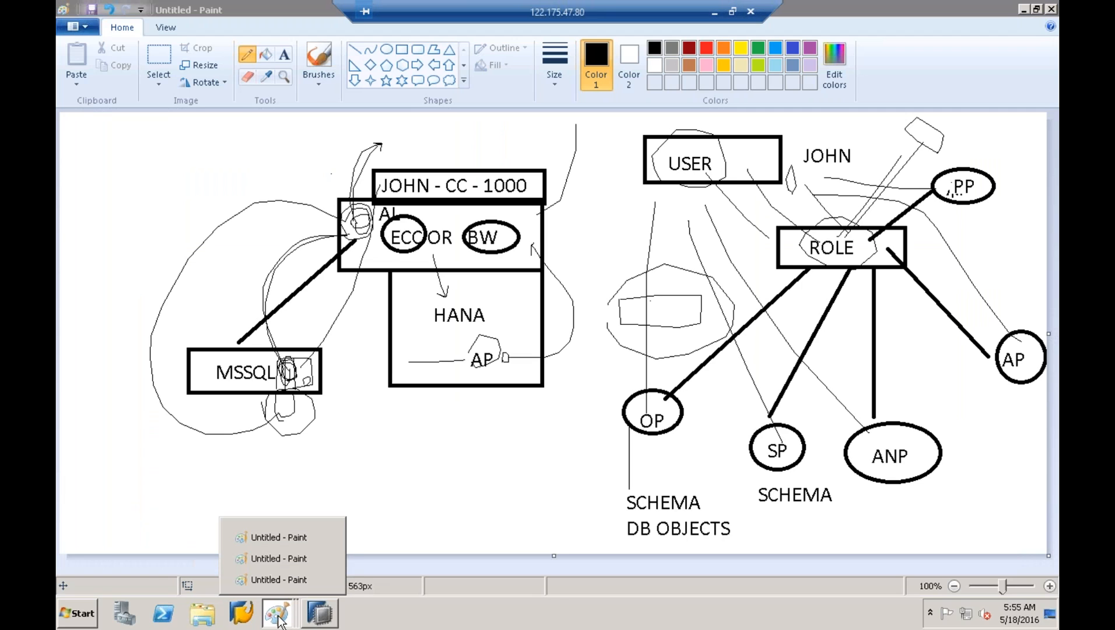
click(279, 543)
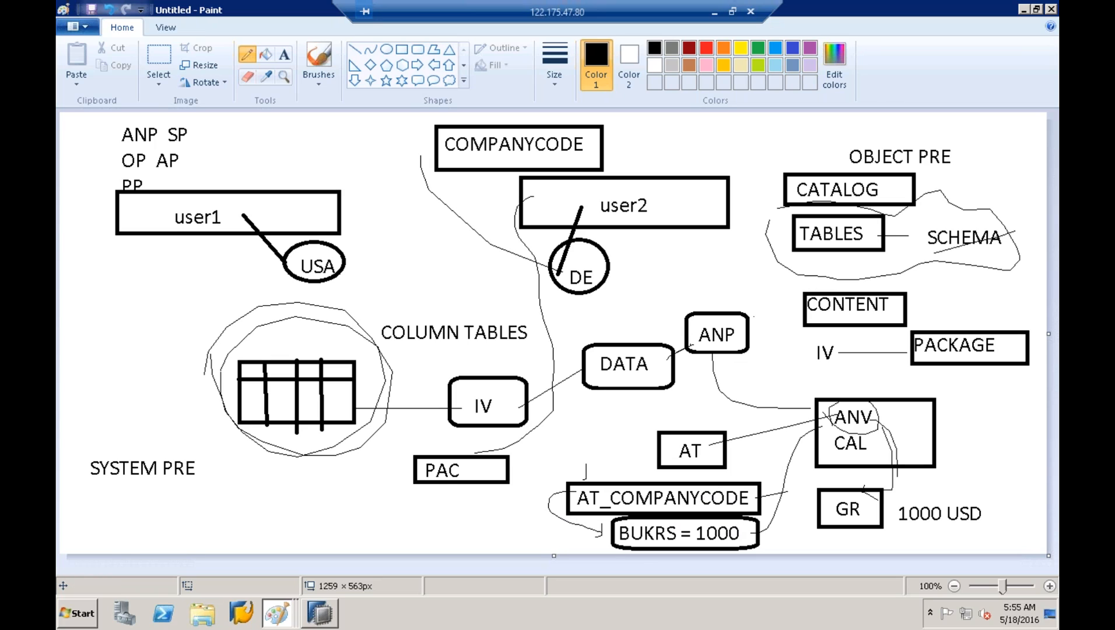
click(319, 615)
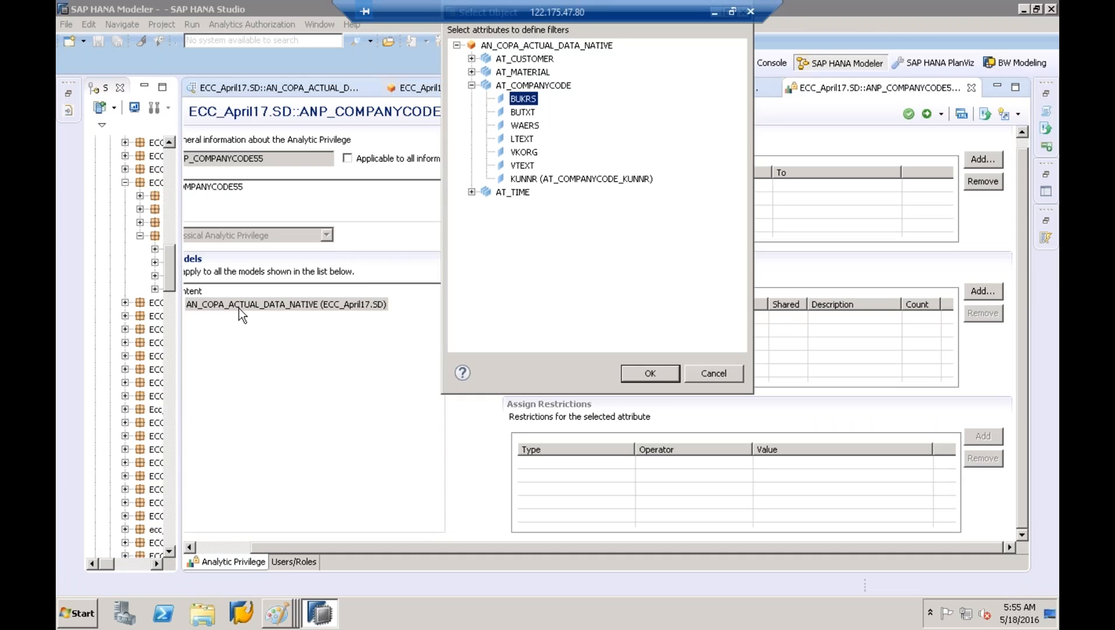
Choose BUKRS under AT_COMPANYCODE as the privilege's restricted attribute
click(541, 86)
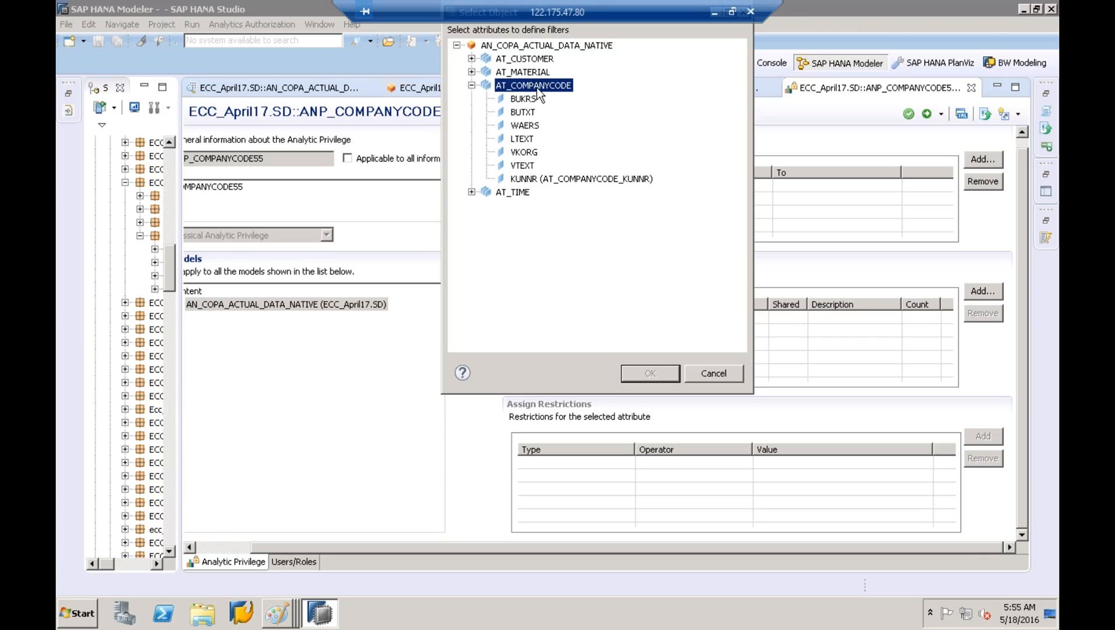
click(530, 100)
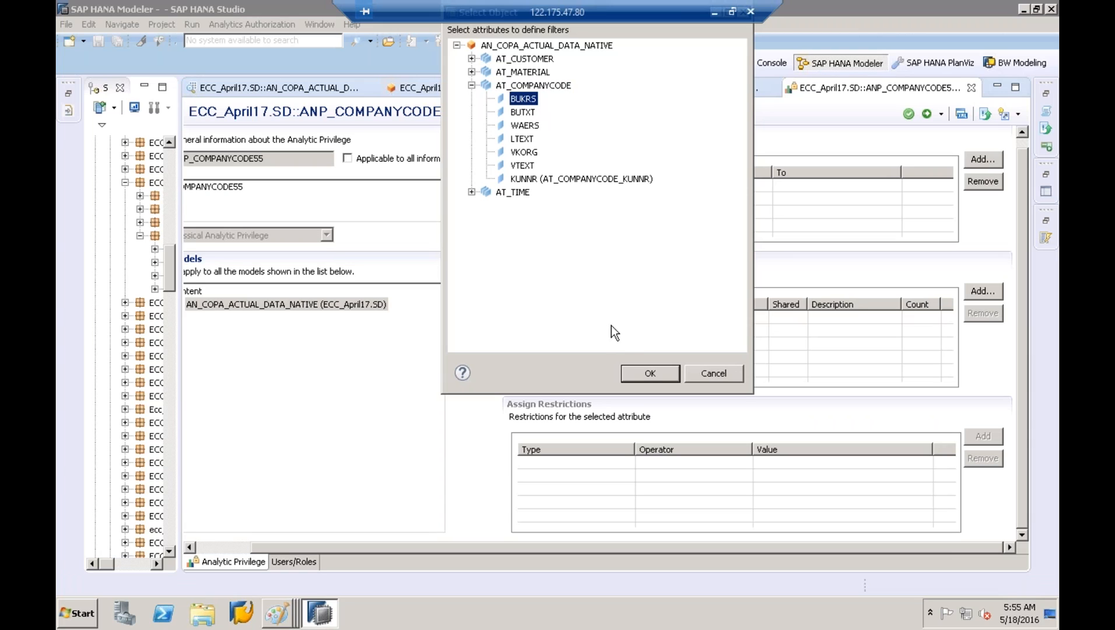
click(644, 372)
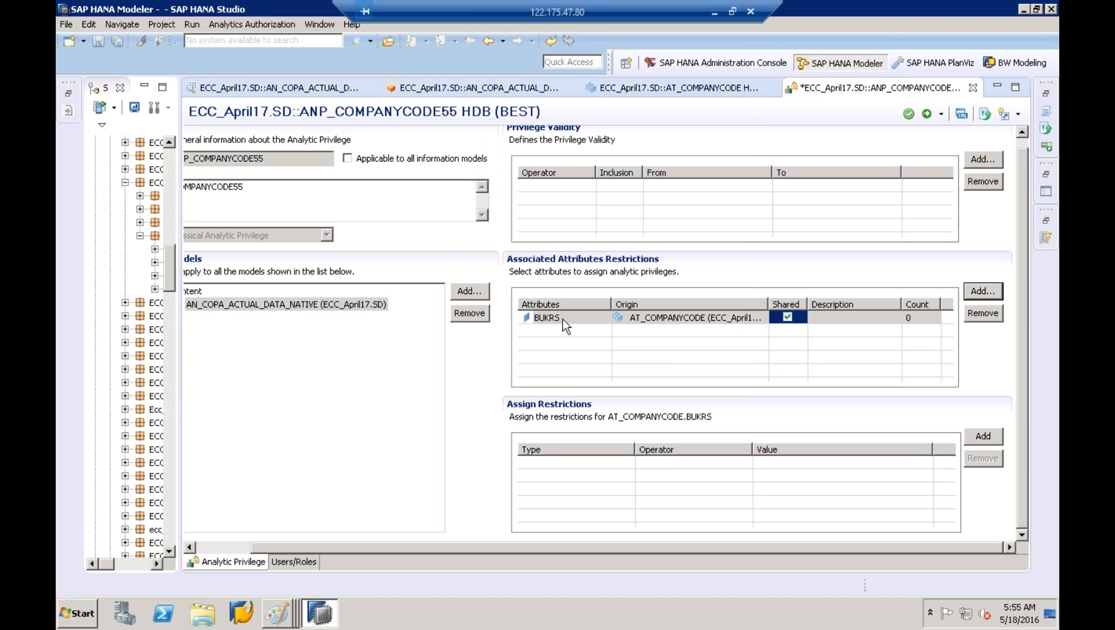
mouse_move(562, 319)
Add a Fixed Equal 1000 restriction on BUKRS, then add a second empty restriction row
click(982, 436)
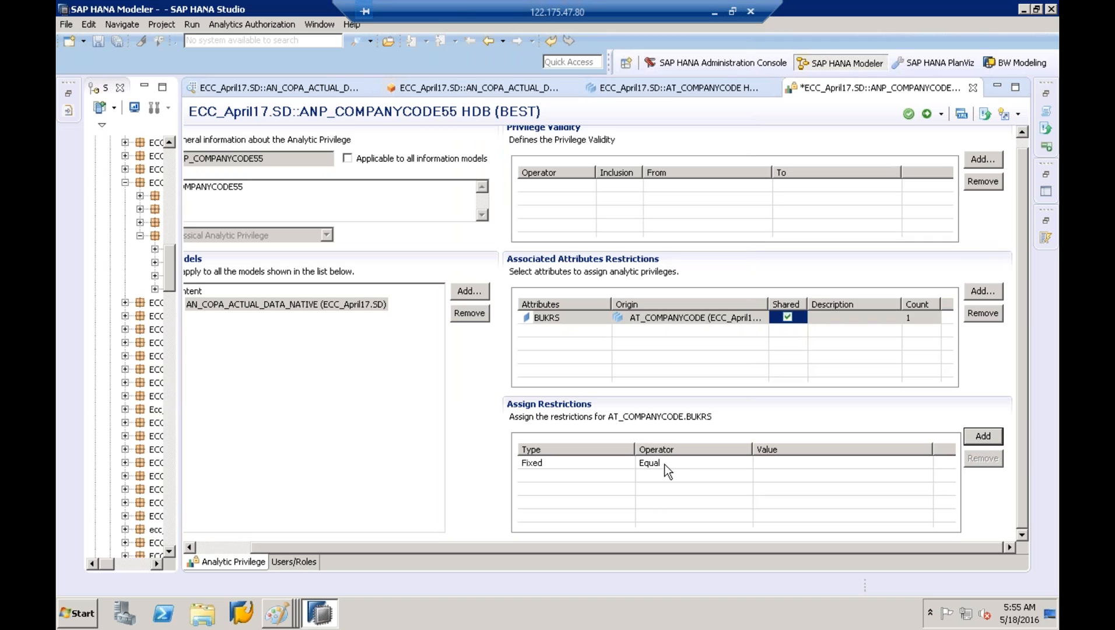
click(785, 461)
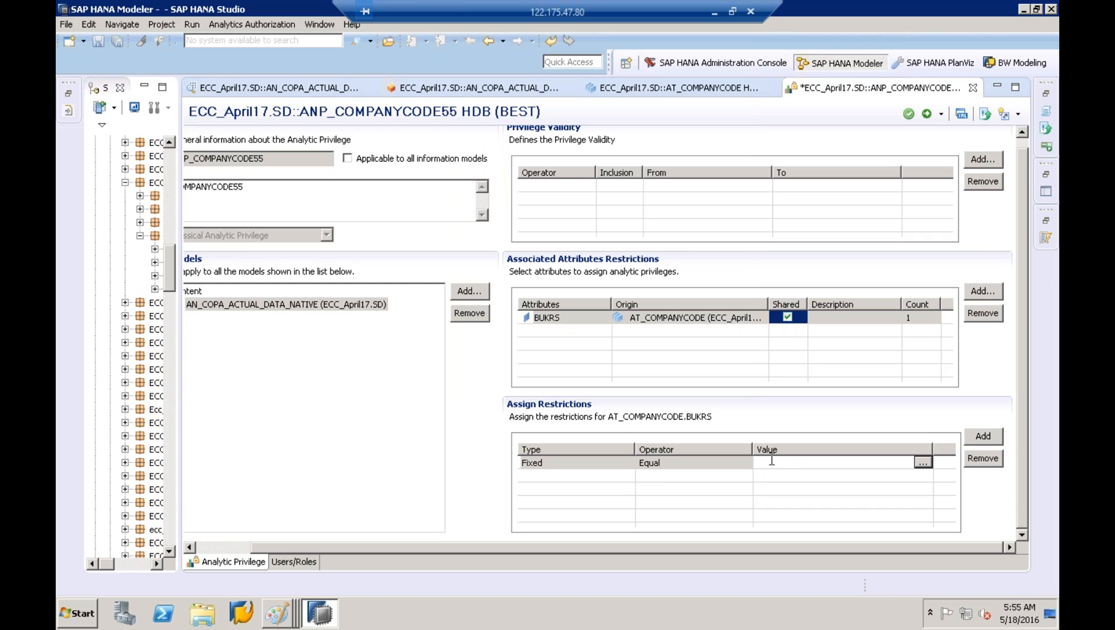
click(922, 463)
click(482, 250)
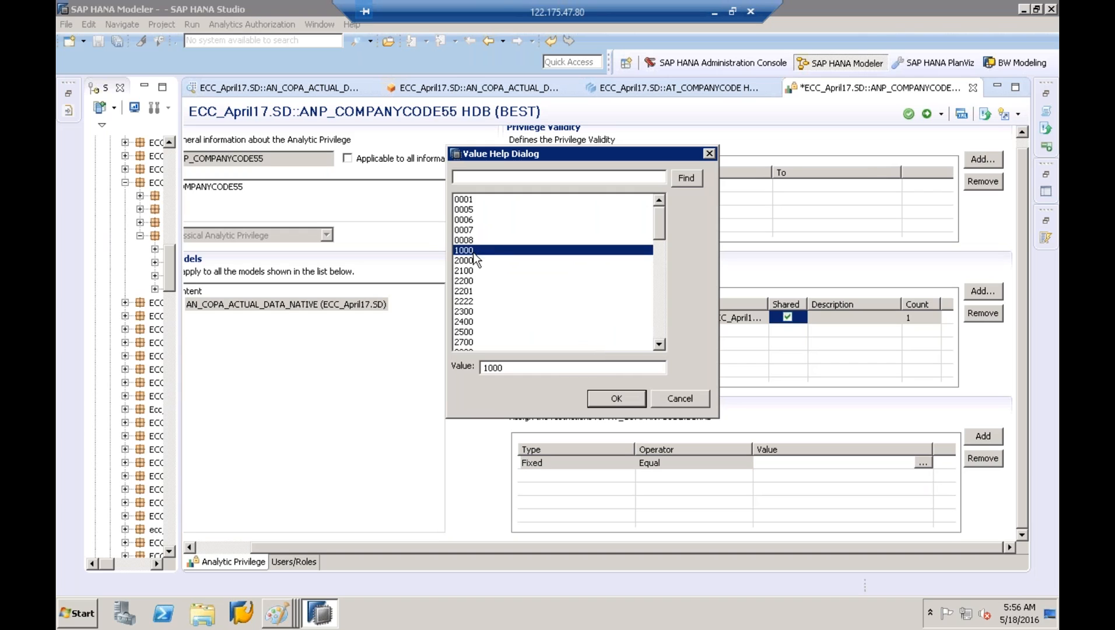
click(616, 398)
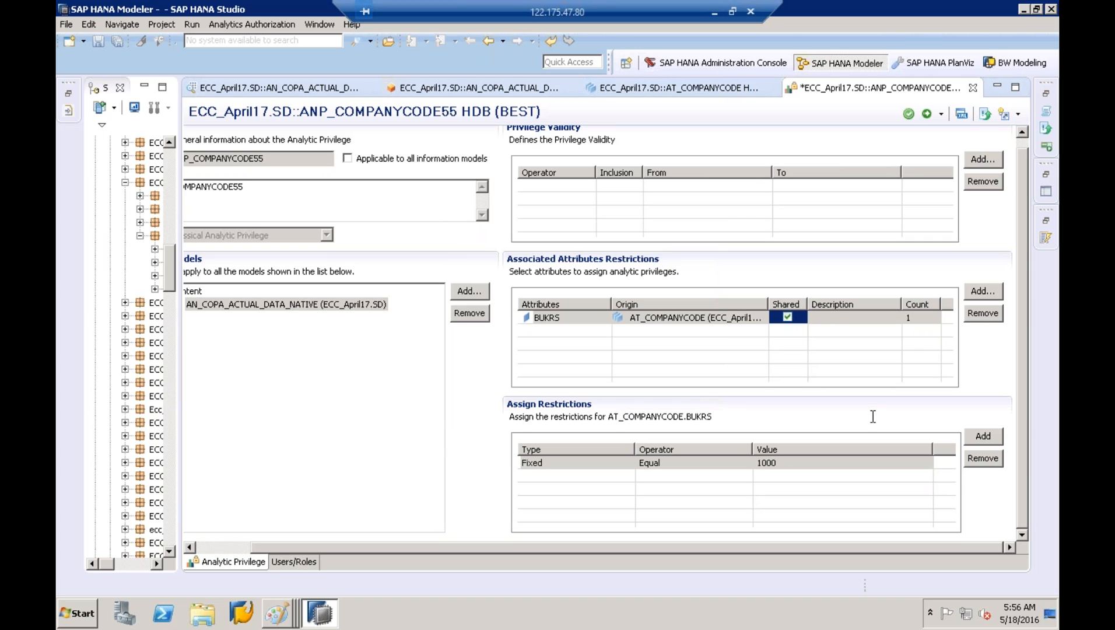
click(988, 438)
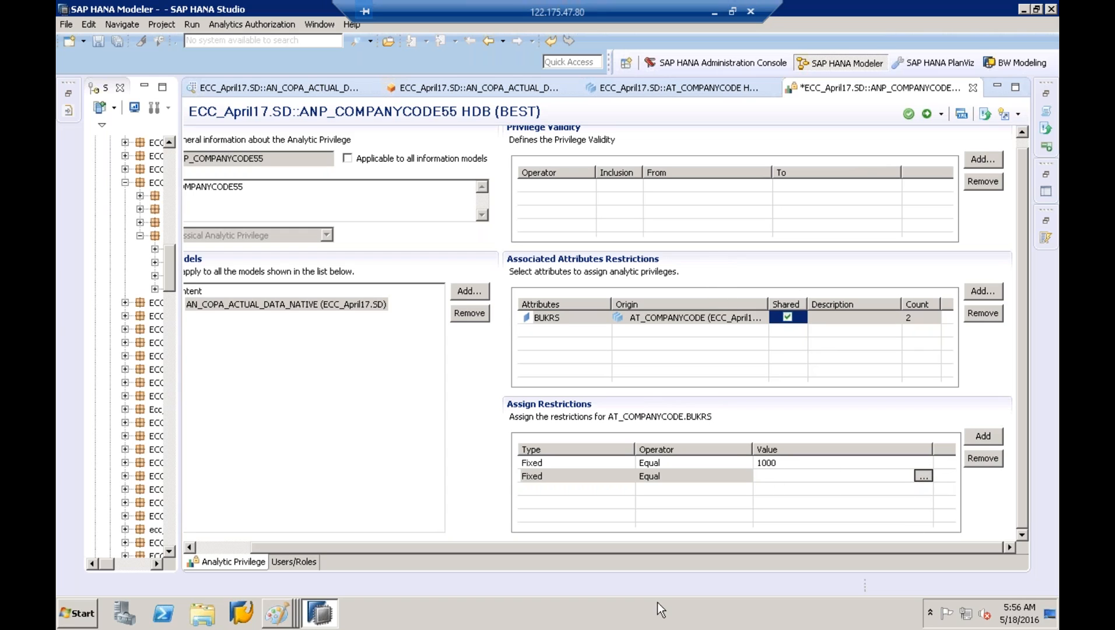
Minimize the Paint diagram, refresh the desktop, and bring SAP HANA Studio back to the front
click(1023, 9)
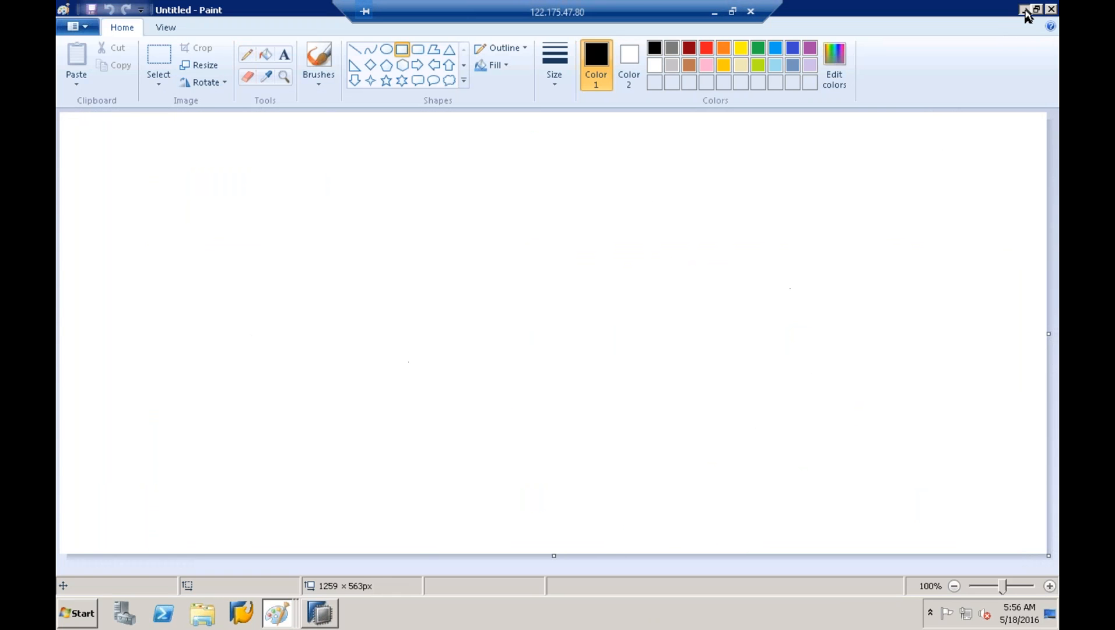
click(1023, 9)
right_click(617, 318)
click(658, 351)
click(336, 611)
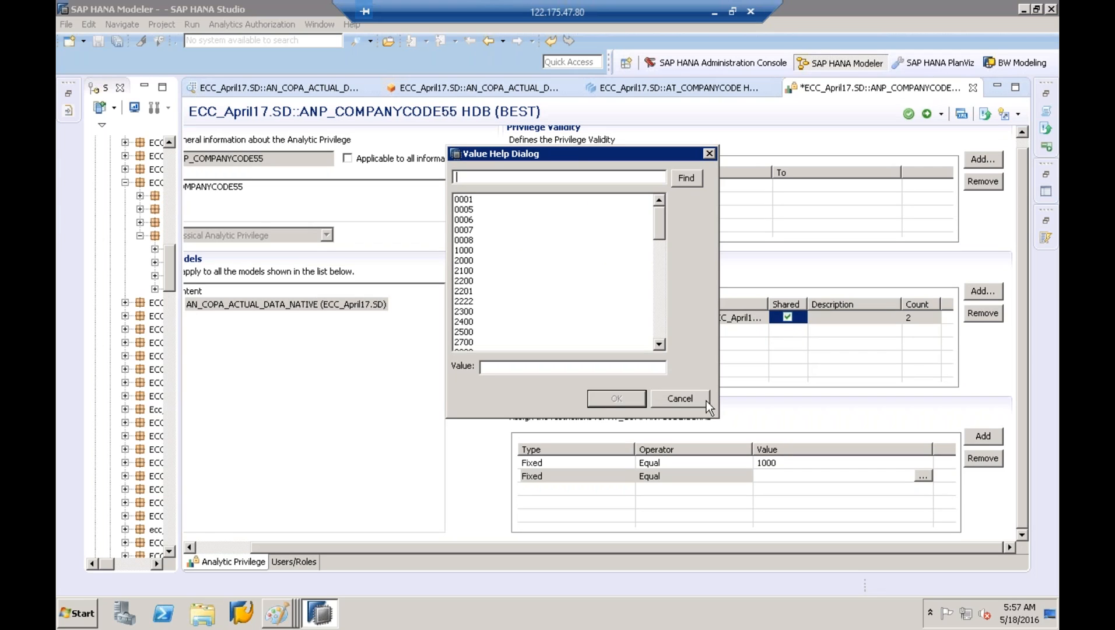
Dismiss the value list, reopen the second row's company code values, and select 2000
click(681, 399)
click(598, 470)
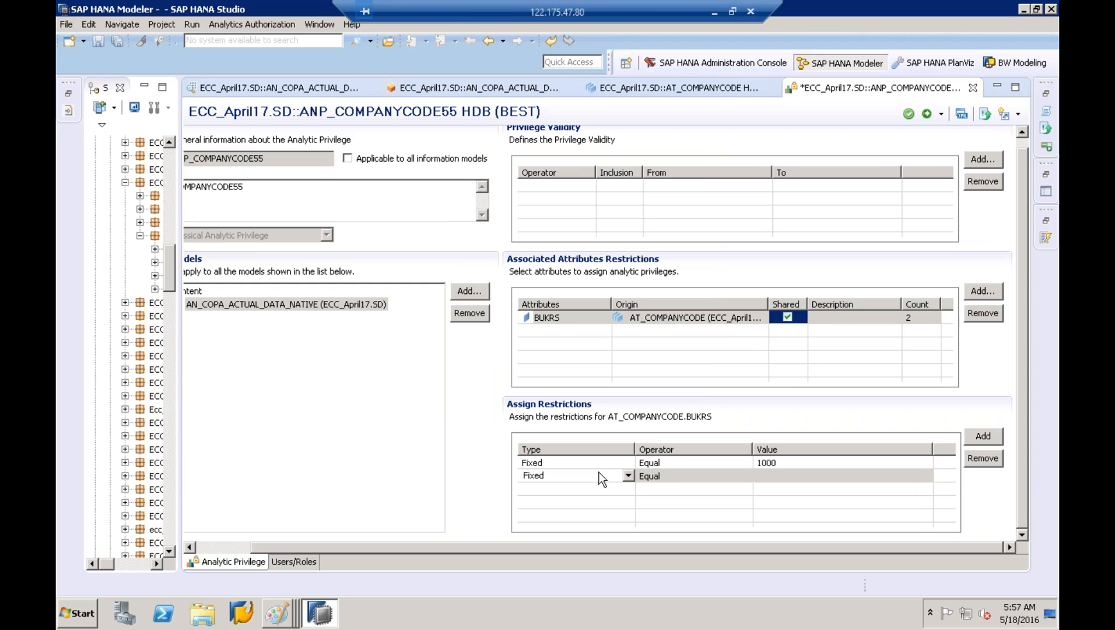
click(517, 480)
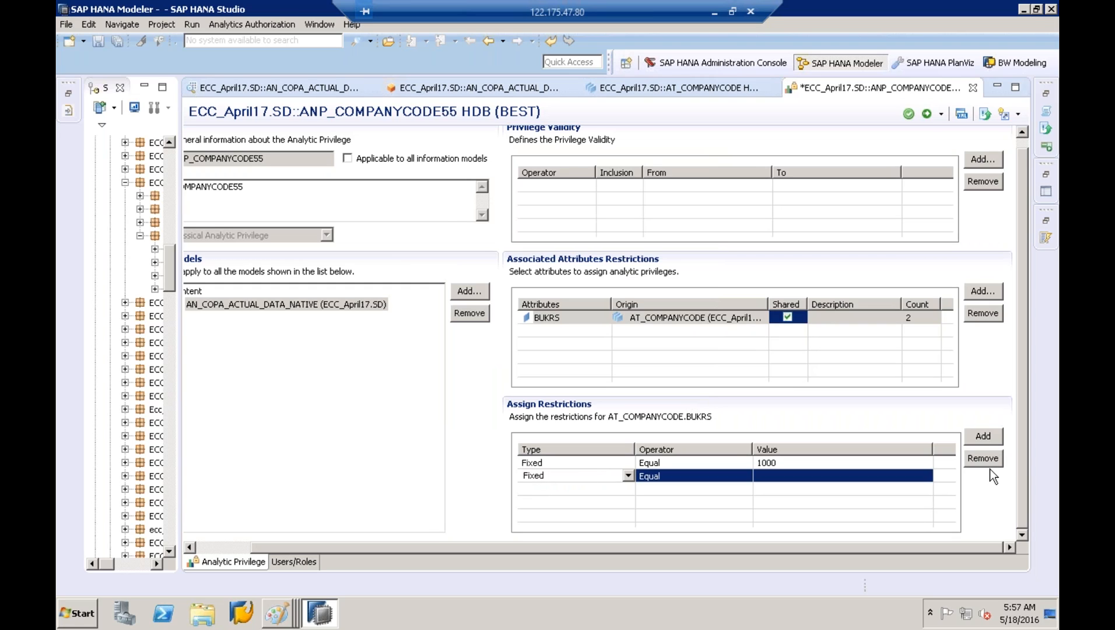
click(848, 477)
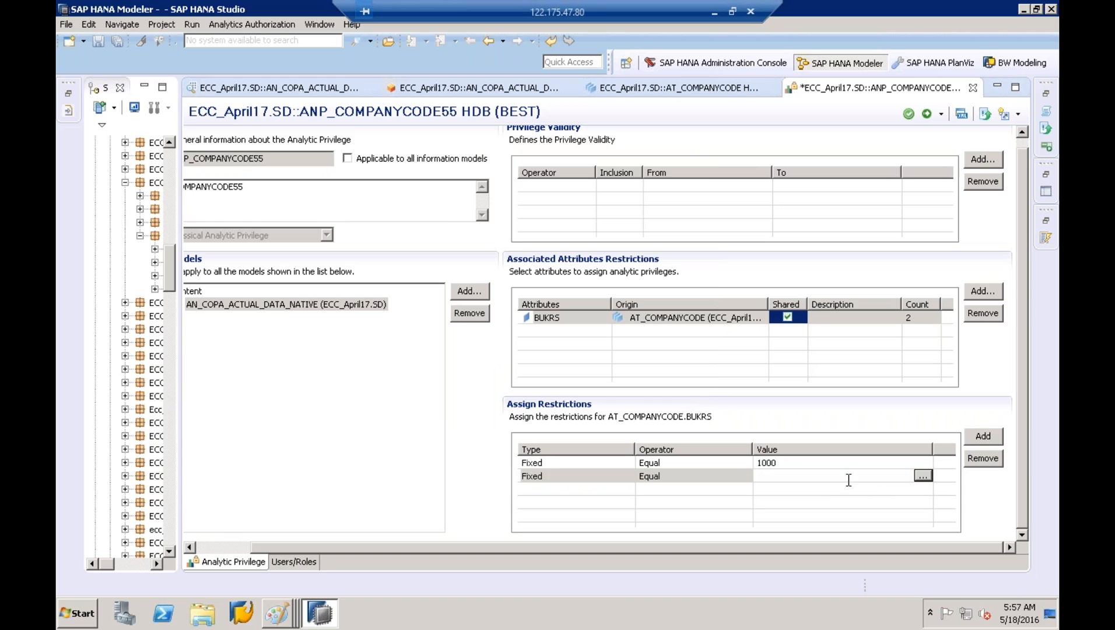
click(923, 476)
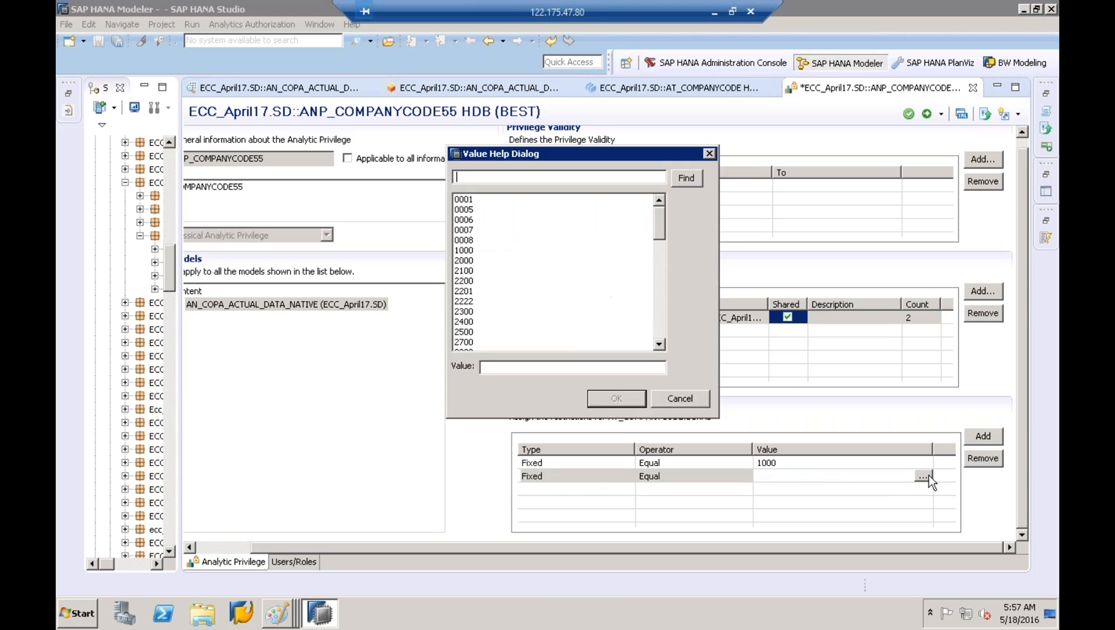
click(492, 250)
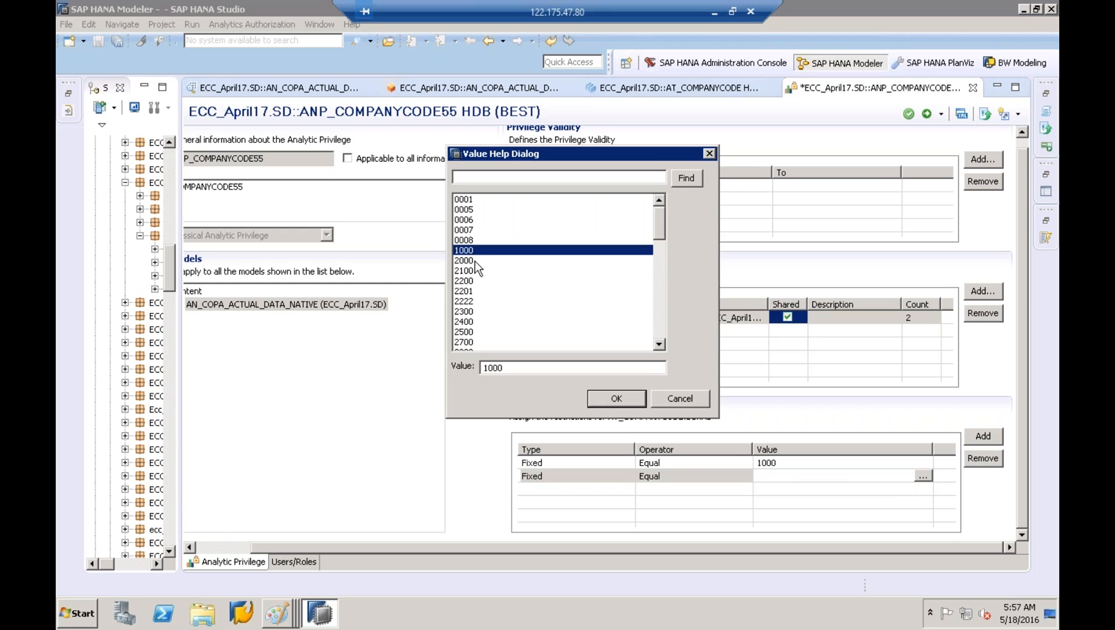
click(475, 261)
Confirm 2000 as the second BUKRS restriction value, alongside 1000
click(620, 398)
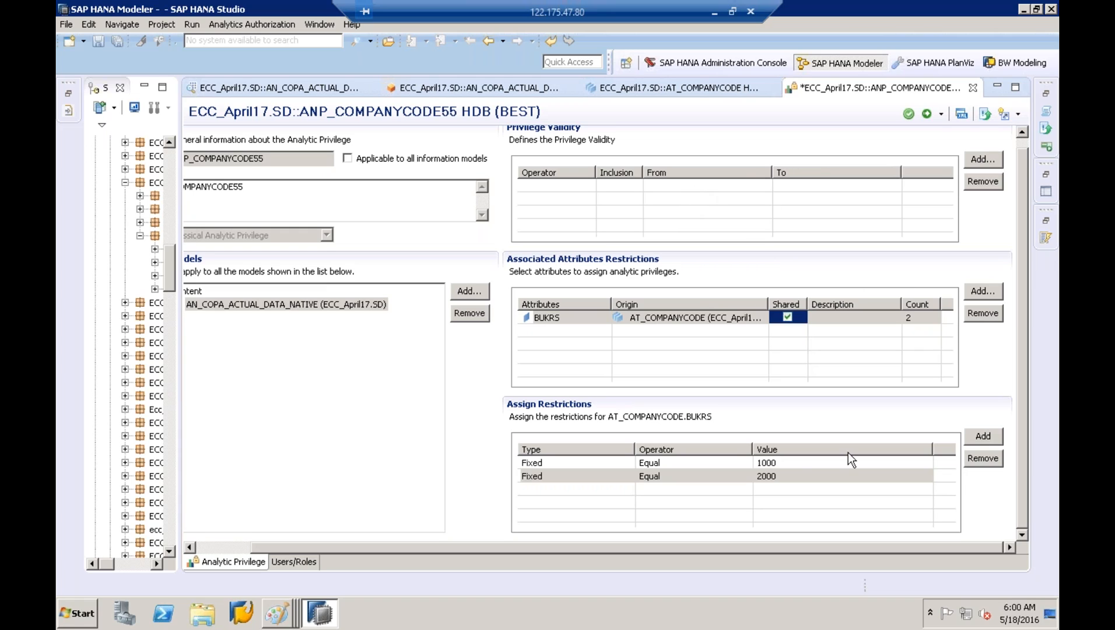
Delete the 2000 restriction row, leaving BUKRS restricted to 1000 only
click(800, 474)
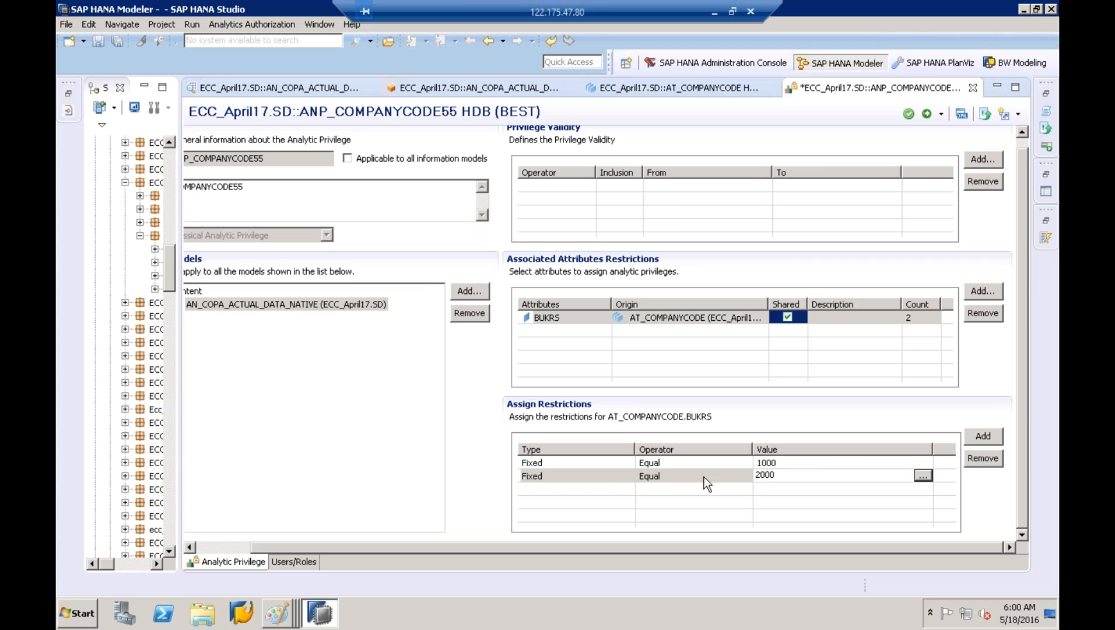
click(994, 456)
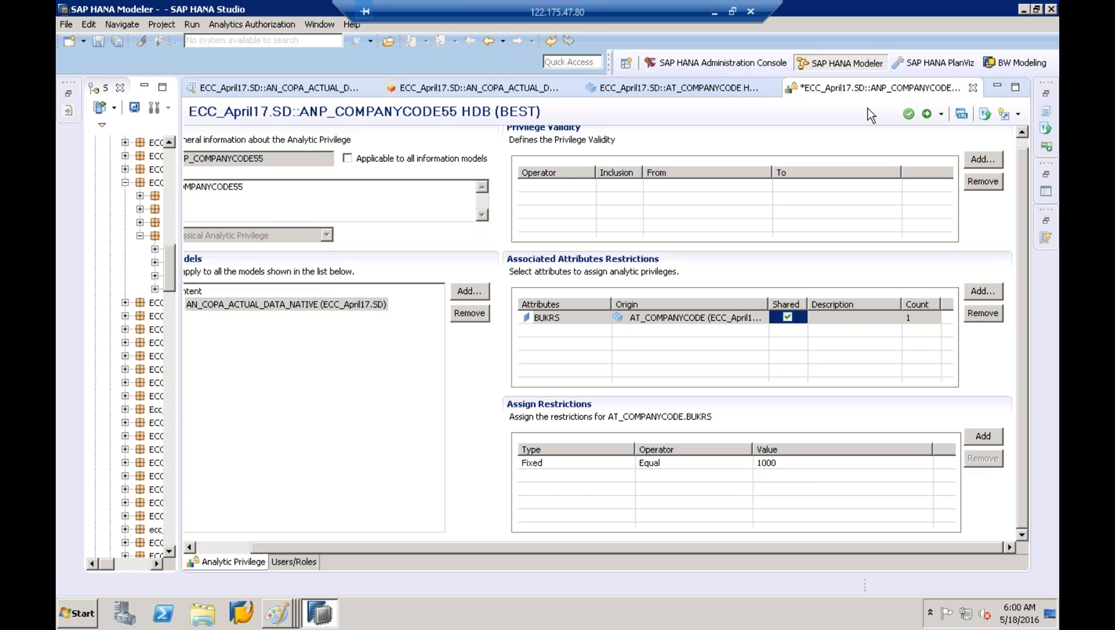
Save and activate ANP_COMPANYCODE55 under change HDB//5430, then show the job log of the activation
click(928, 115)
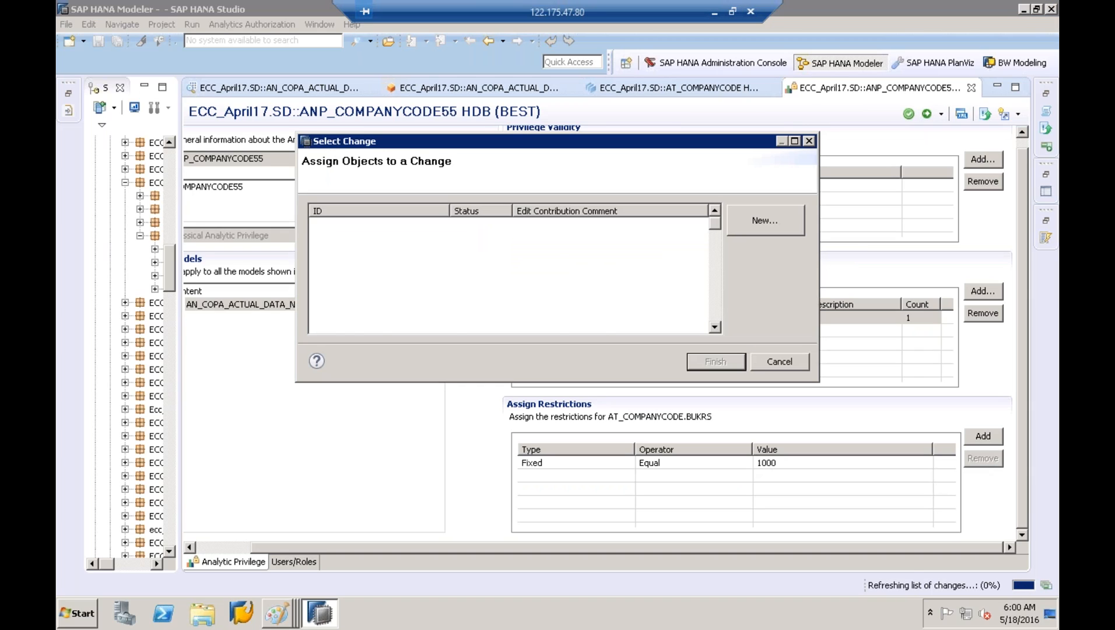
click(434, 225)
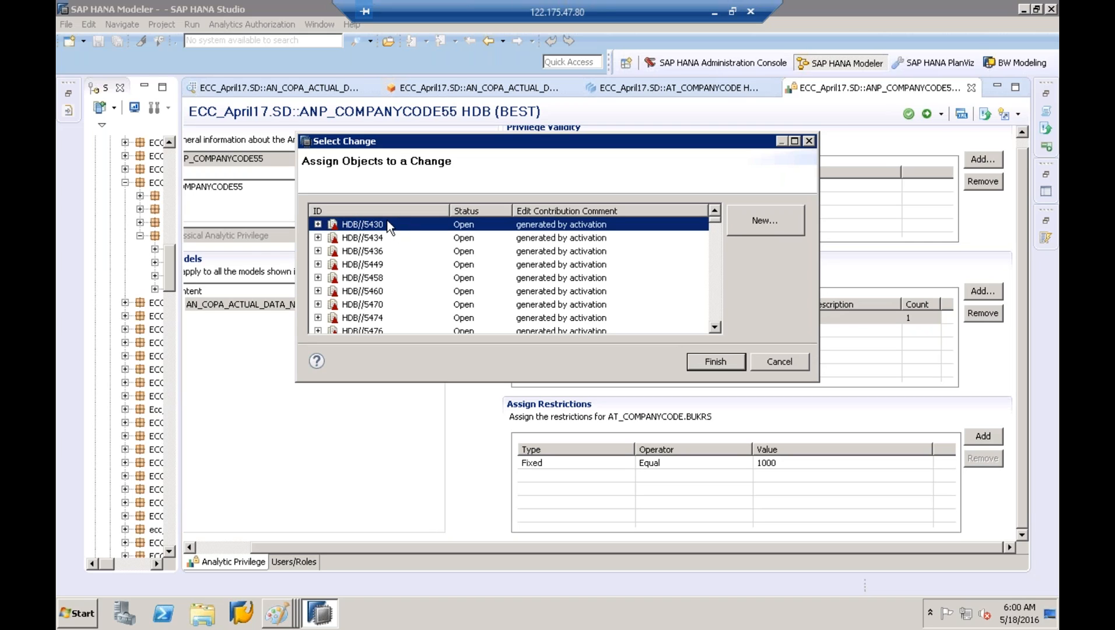
click(708, 360)
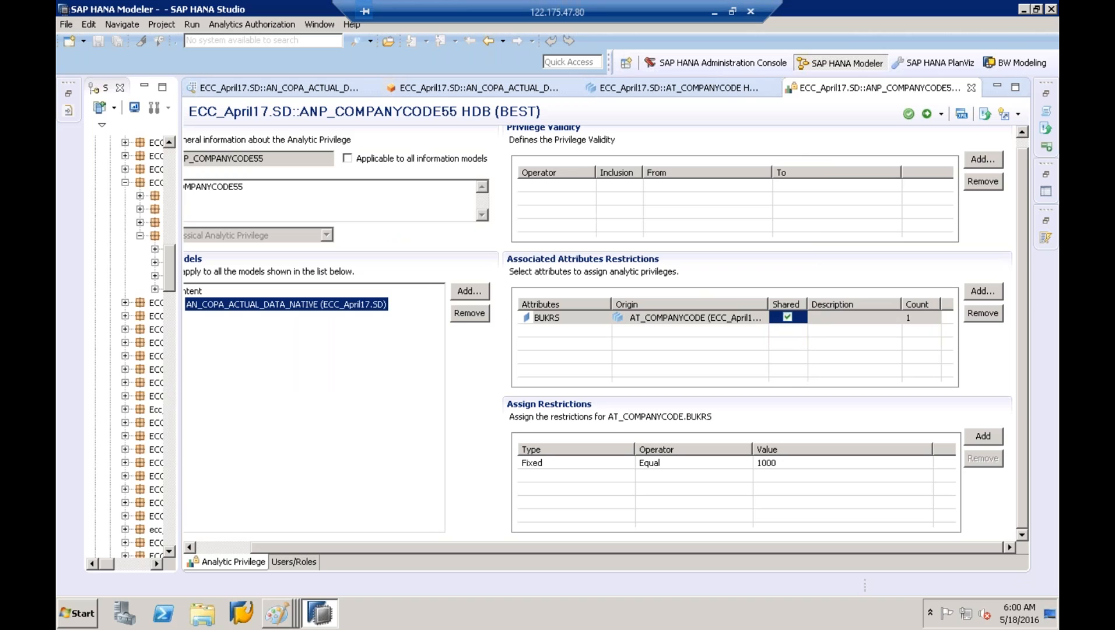
click(1047, 27)
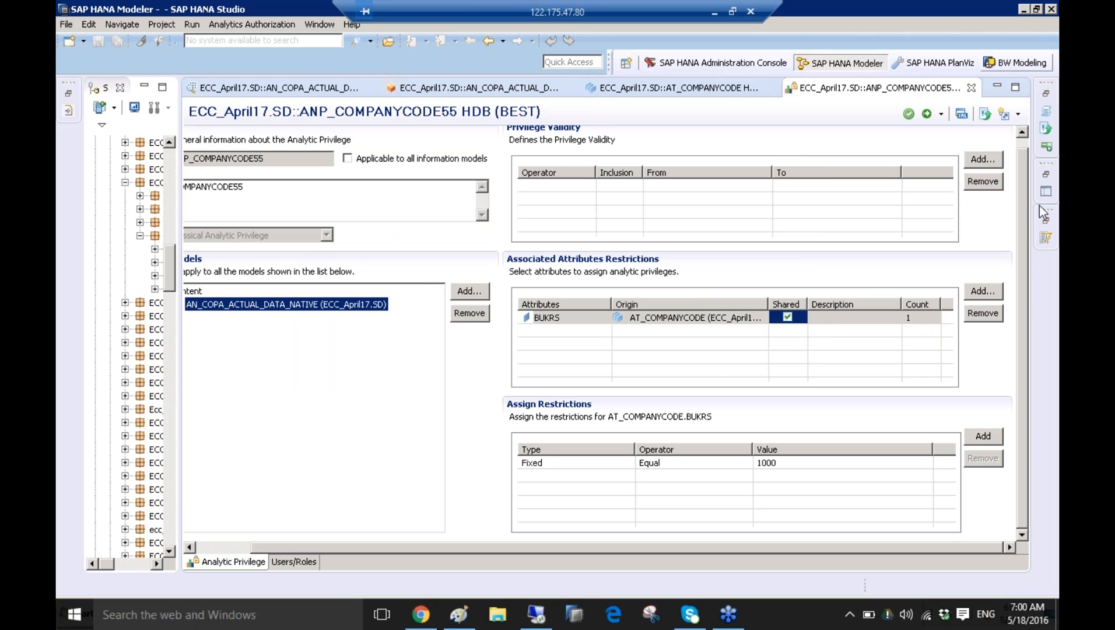
click(1046, 95)
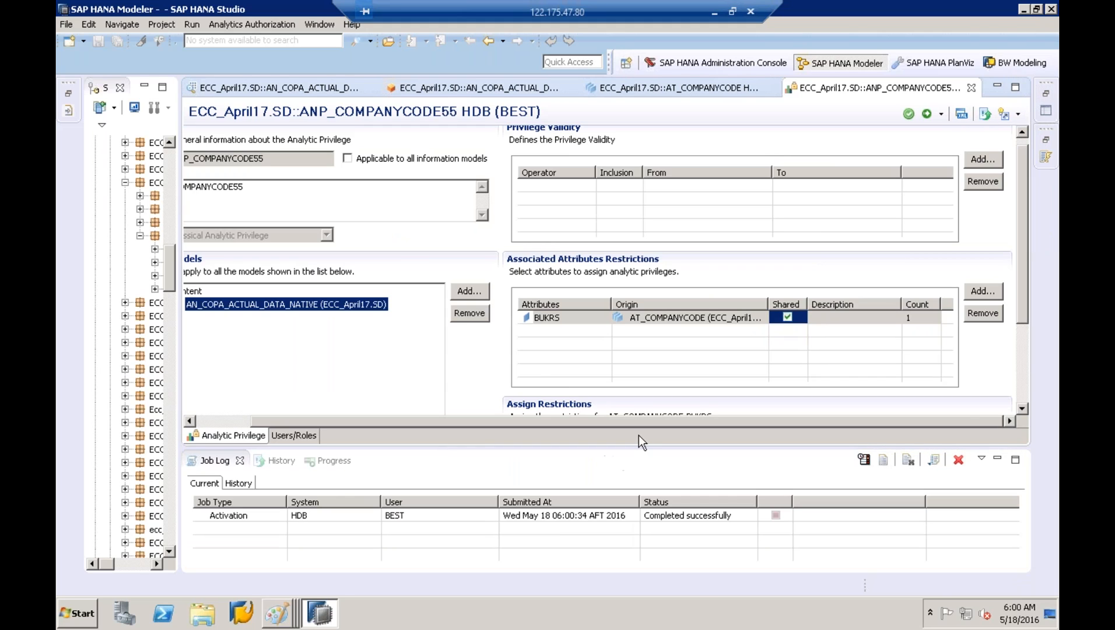
click(642, 513)
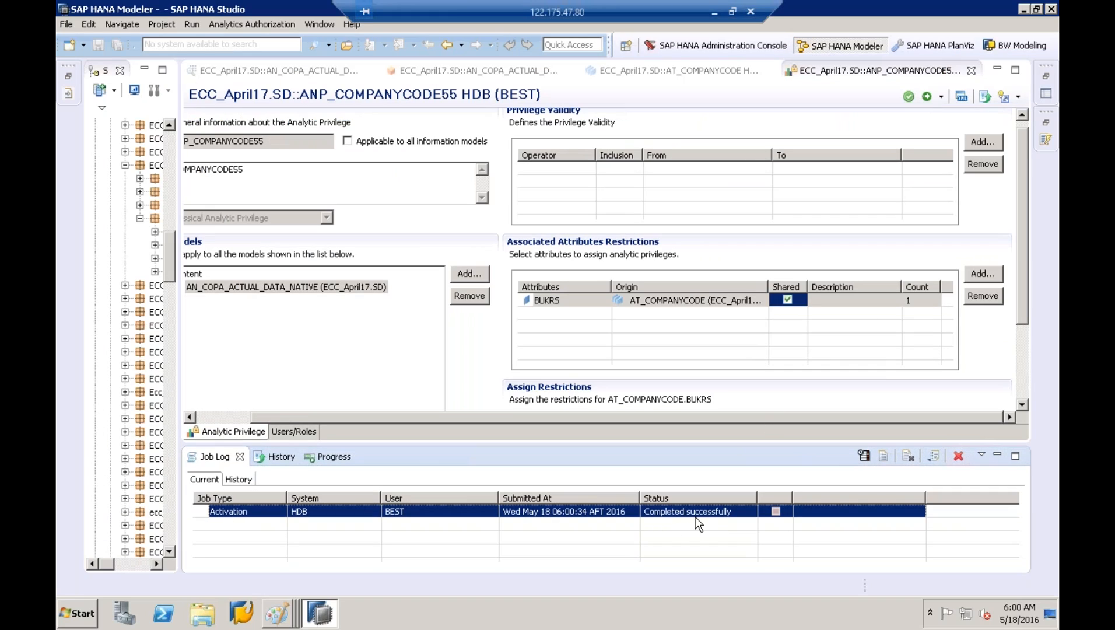
Circle the ANP box and the ANP ellipse in the two Paint diagrams
click(277, 612)
click(284, 579)
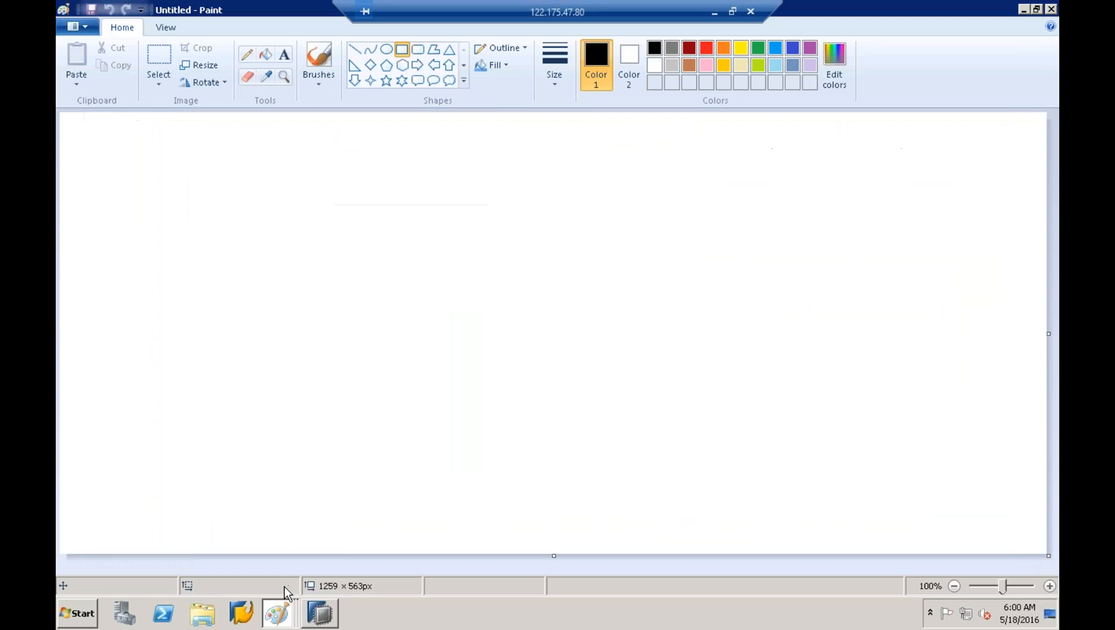
click(285, 559)
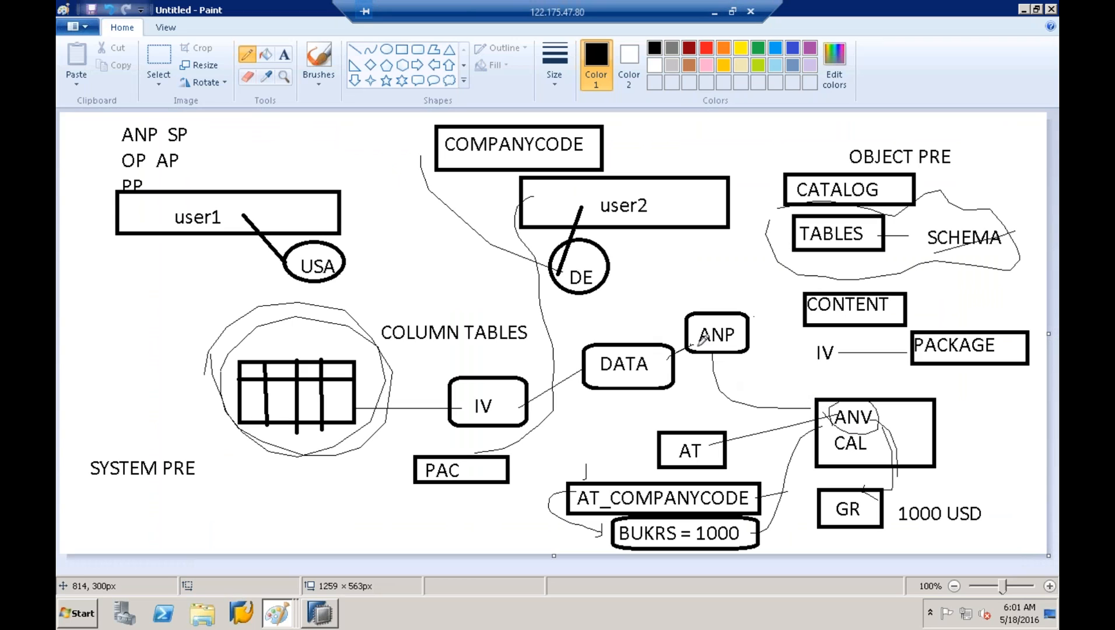
mouse_move(695, 344)
mouse_down()
mouse_move(695, 320)
mouse_move(733, 357)
mouse_up()
click(281, 613)
click(283, 562)
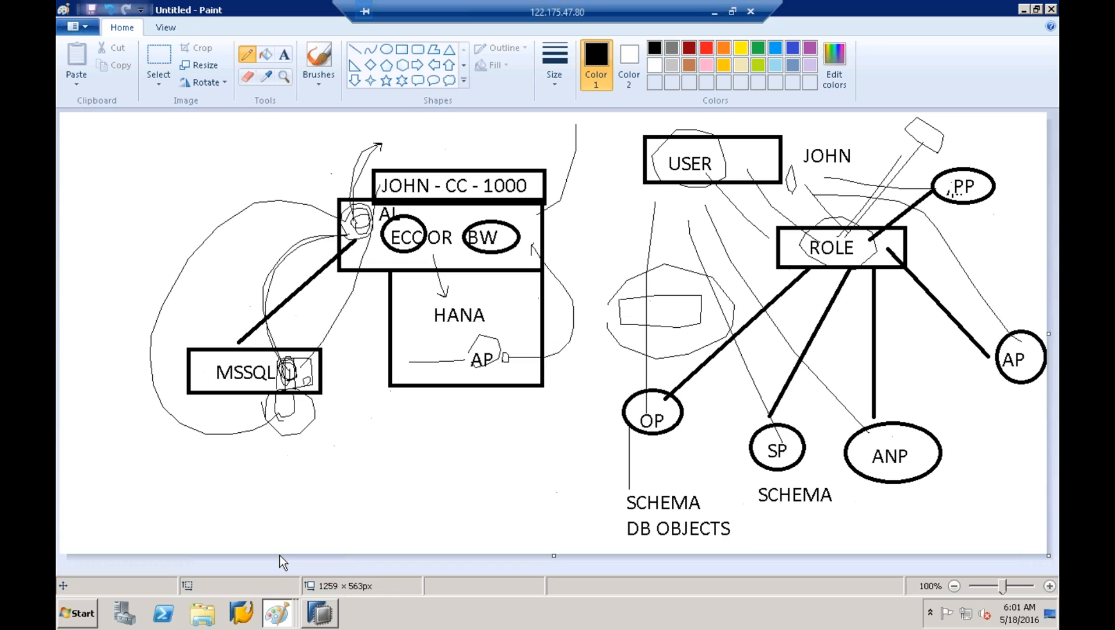
mouse_move(856, 454)
mouse_down()
mouse_move(883, 426)
mouse_move(903, 466)
mouse_move(869, 435)
mouse_move(901, 434)
mouse_move(884, 261)
mouse_up()
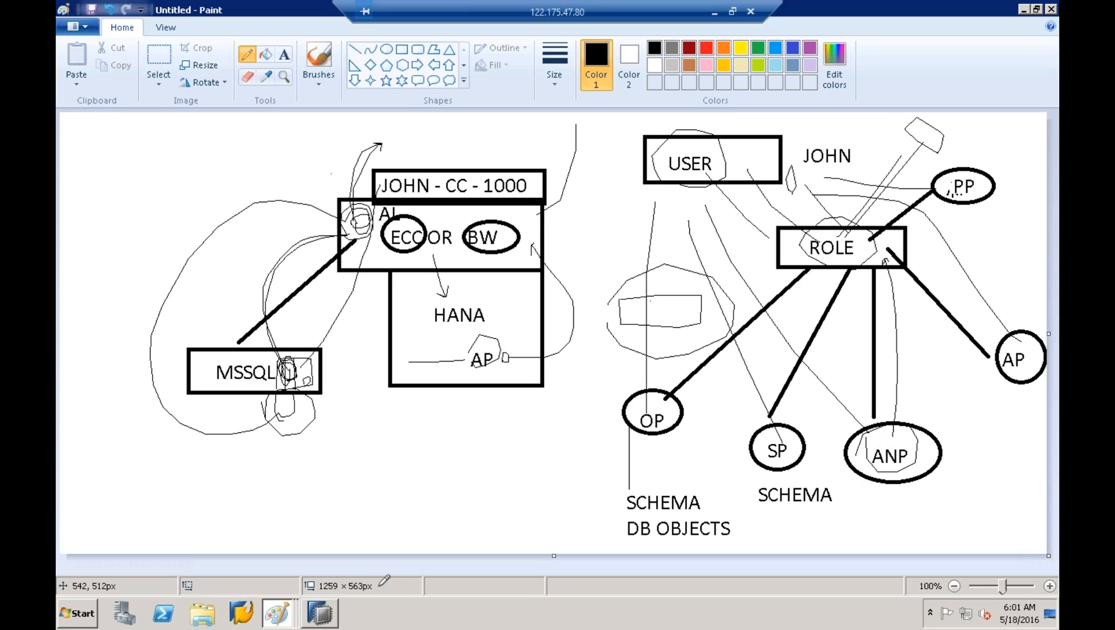
Back in SAP HANA Studio, widen the Systems tree and expand SD's Analytic Privileges to show ANP_COMPANYCODE55
click(321, 613)
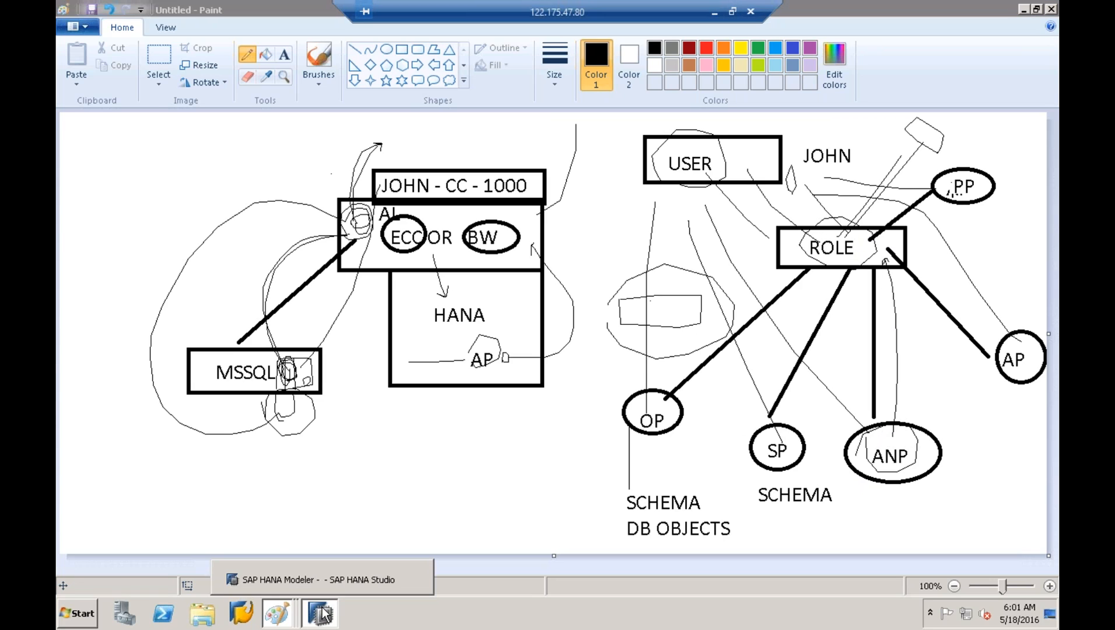
click(309, 579)
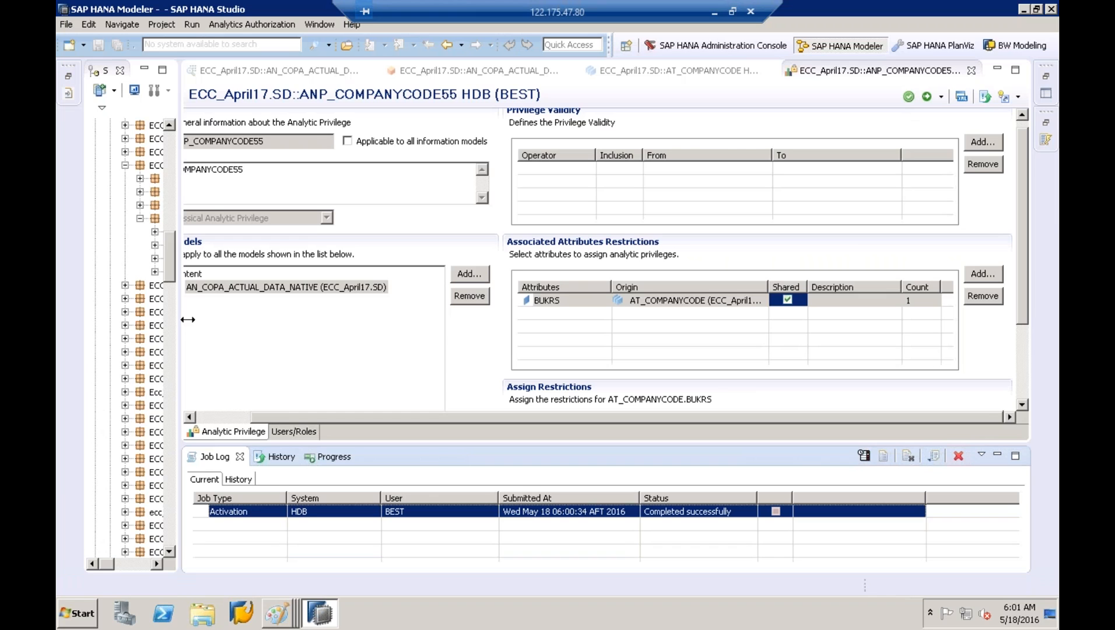
drag(187, 319, 355, 312)
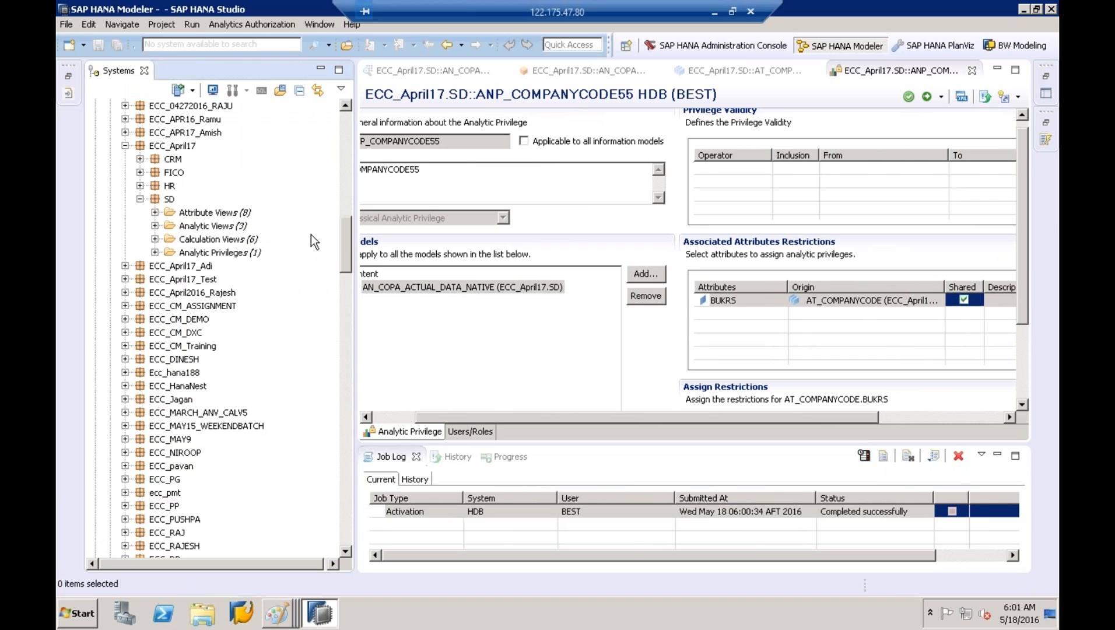
click(154, 252)
click(155, 238)
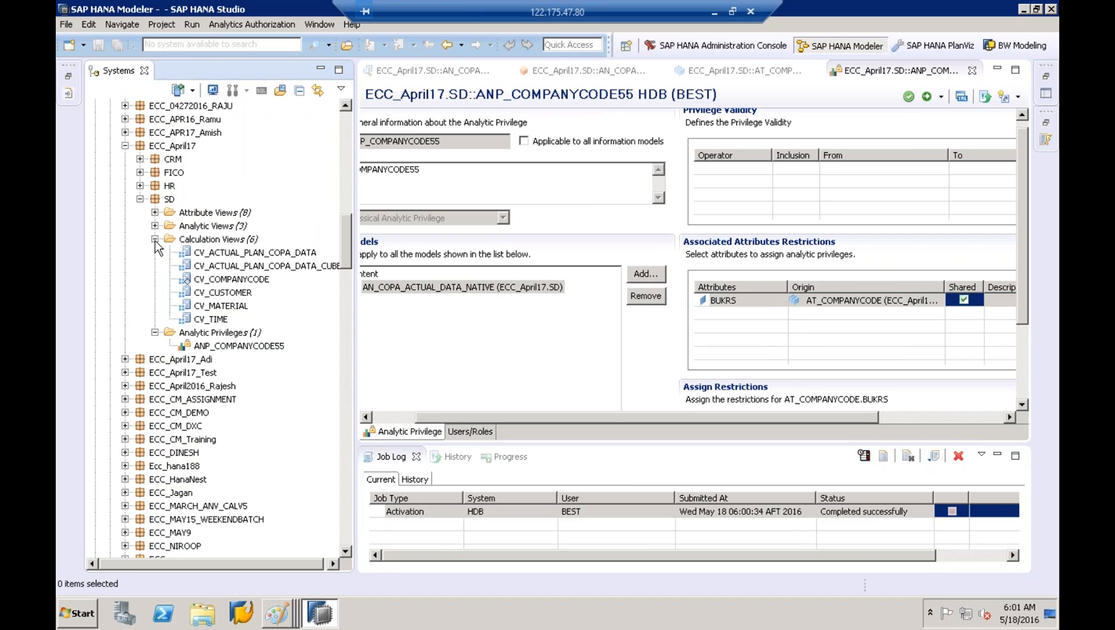
Collapse the SD, ECC_April17 and Content folders in the Systems tree
click(235, 346)
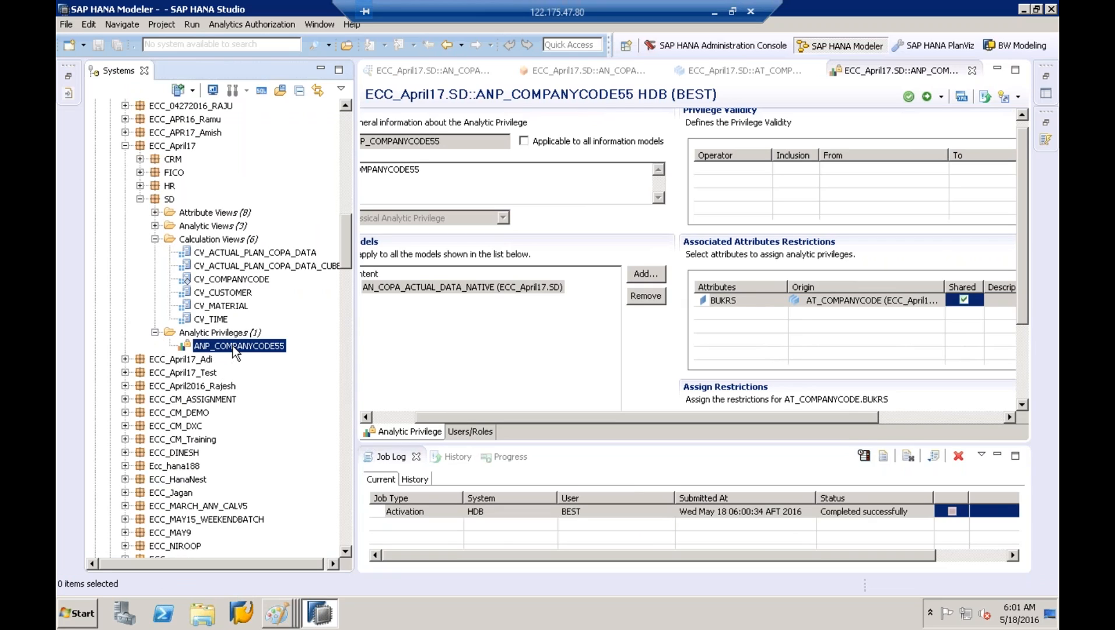
drag(464, 11, 657, 10)
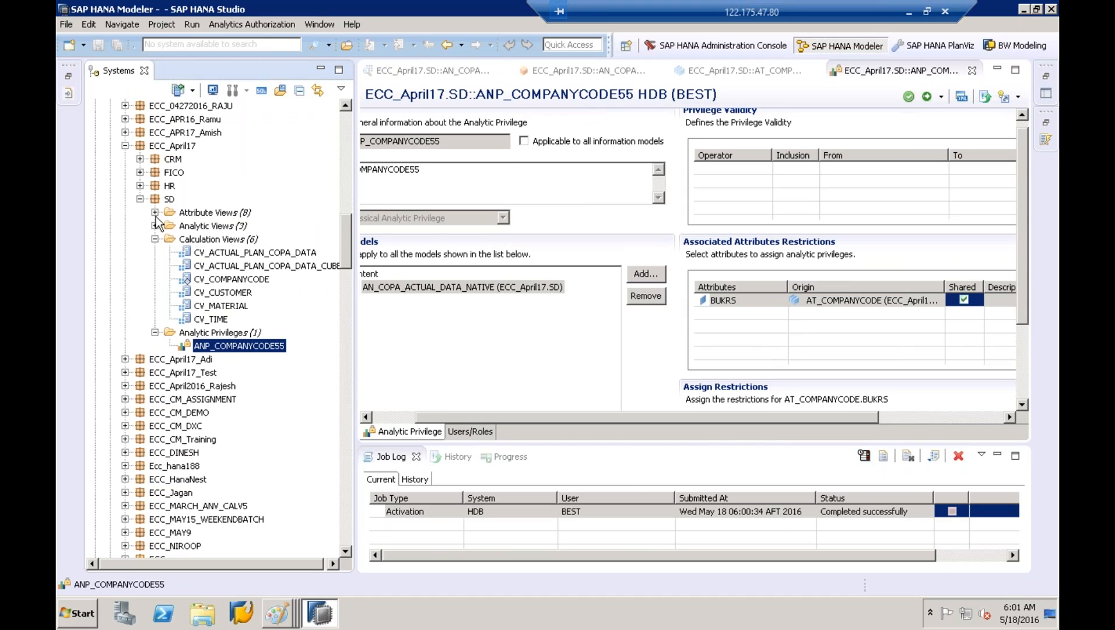
click(140, 200)
click(125, 146)
drag(344, 236, 346, 124)
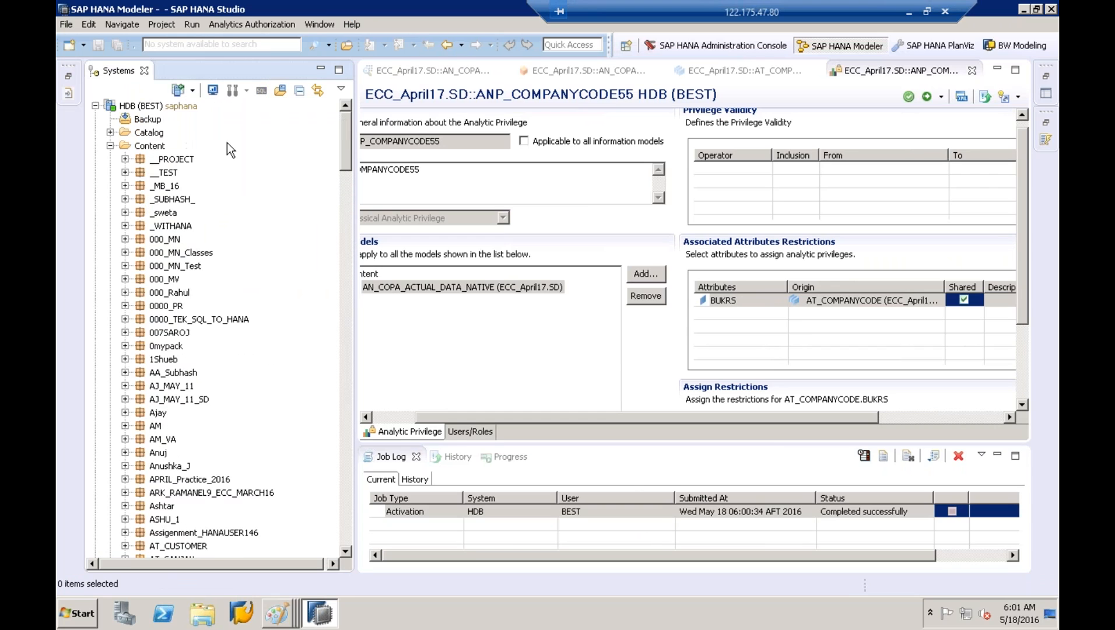
click(110, 146)
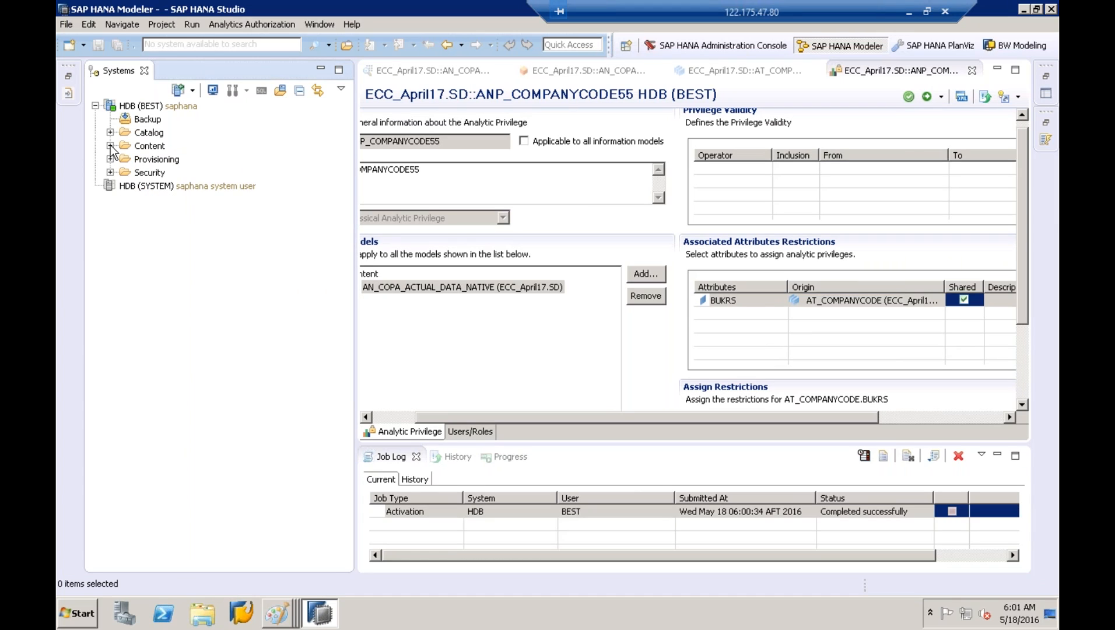
Expand the BEST system's Security folder to show its Users and Roles
click(142, 172)
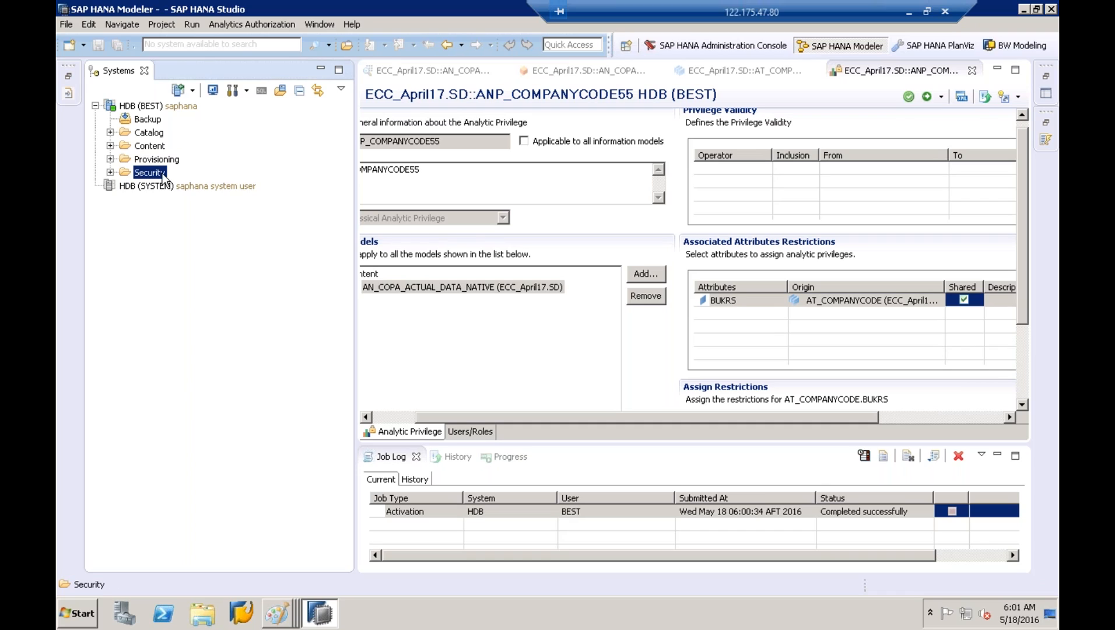
double_click(146, 174)
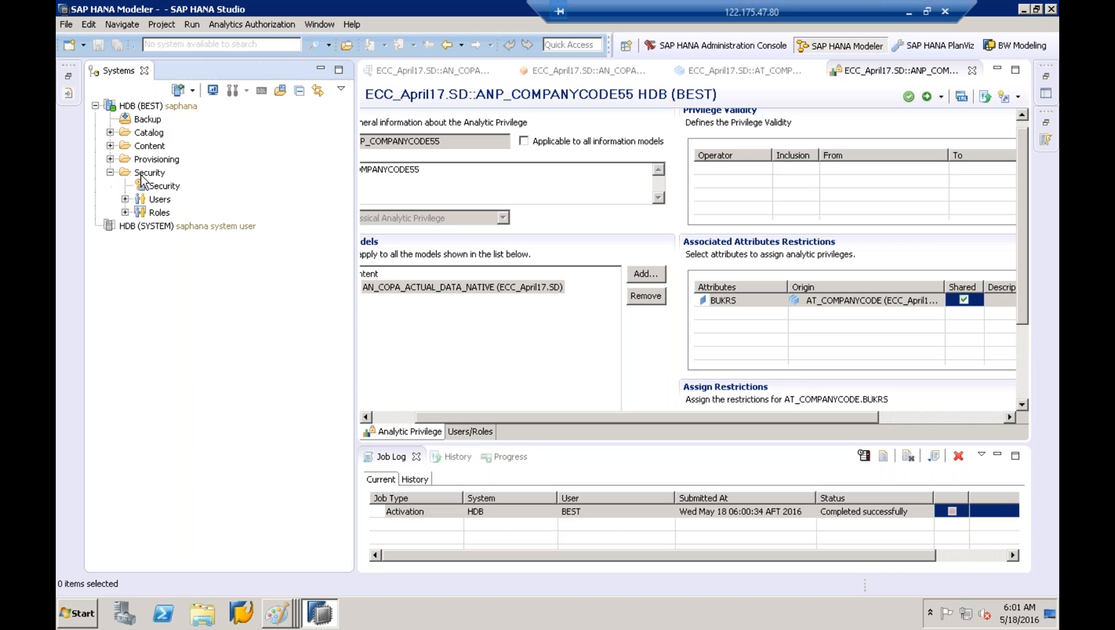
click(160, 200)
click(159, 214)
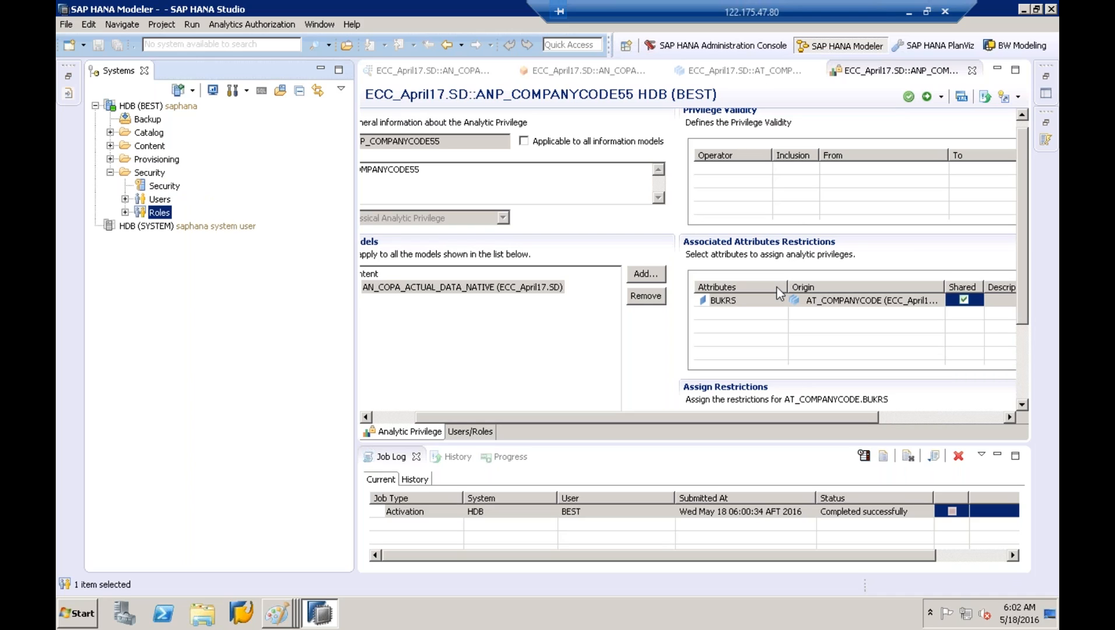
Dismiss the new-role menu on HDB (BEST) and select the HDB (SYSTEM) connection instead
right_click(163, 218)
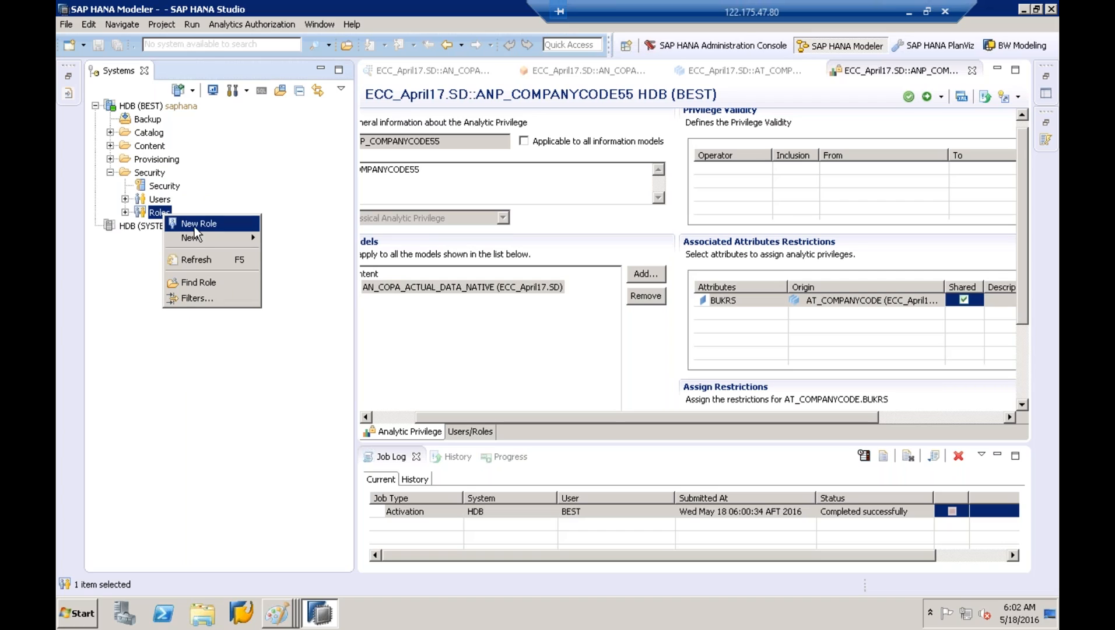
key(Escape)
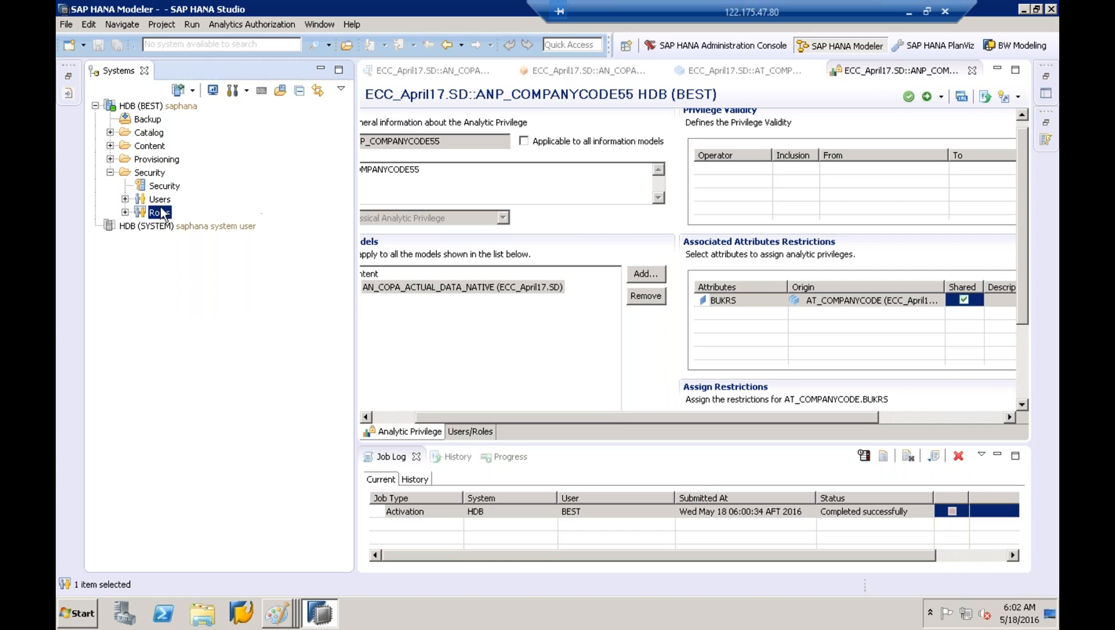
click(158, 108)
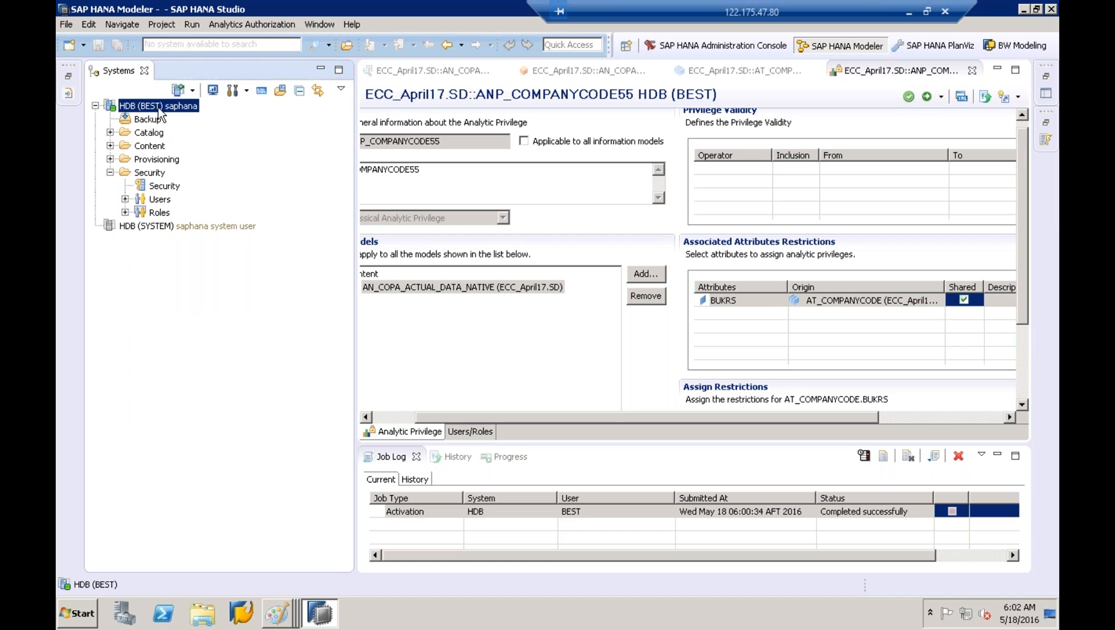
click(154, 233)
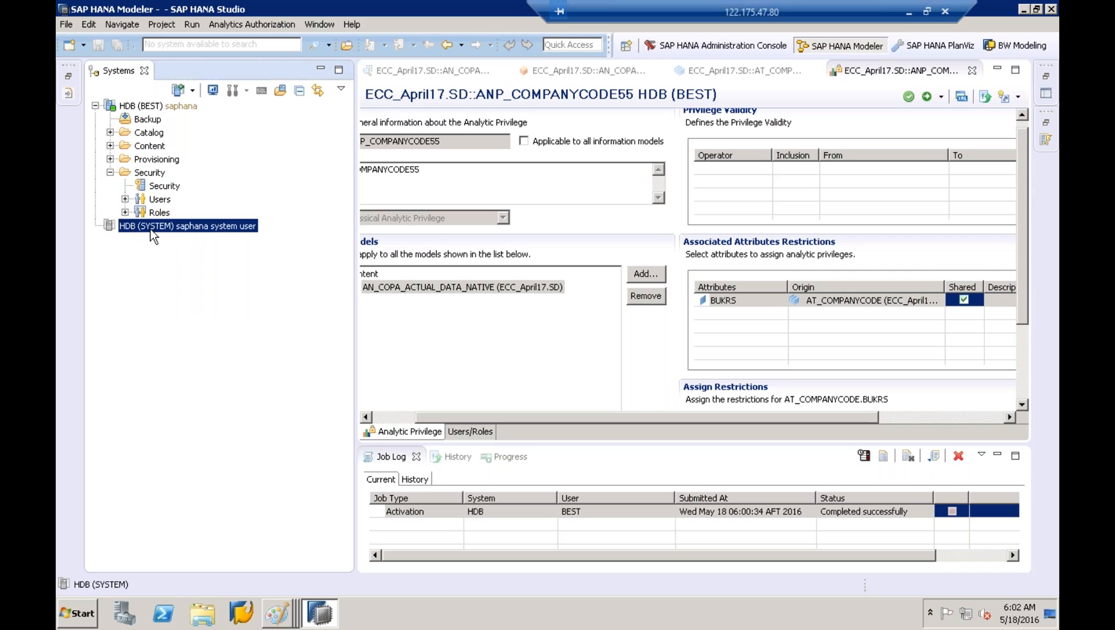
Log on to the HDB (SYSTEM) connection with the user's password
double_click(151, 230)
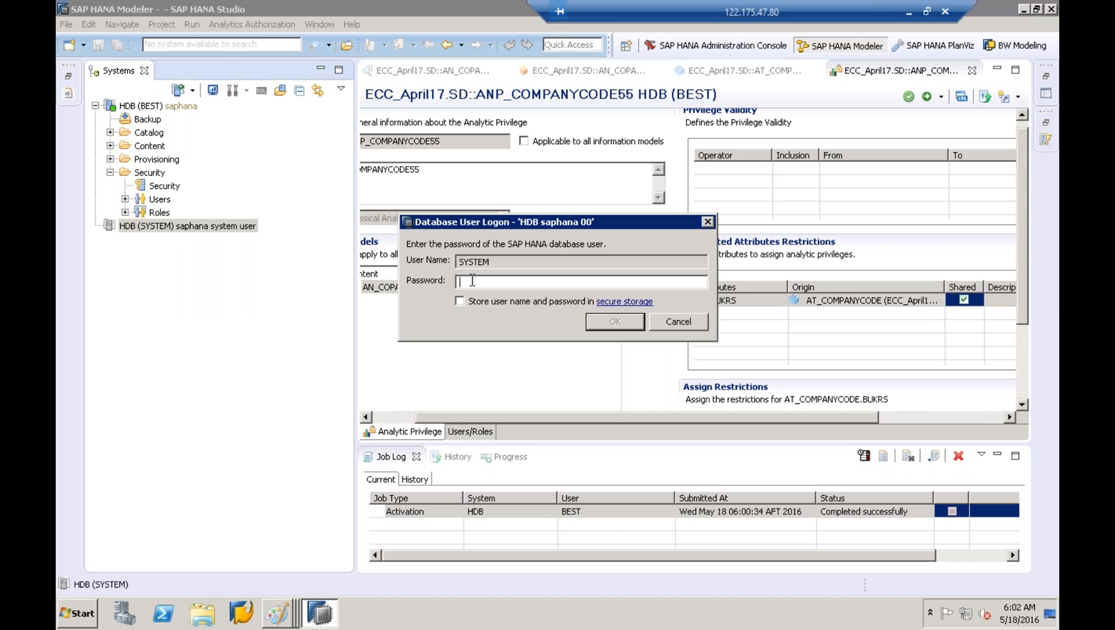
text(•••••••••••)
key(Return)
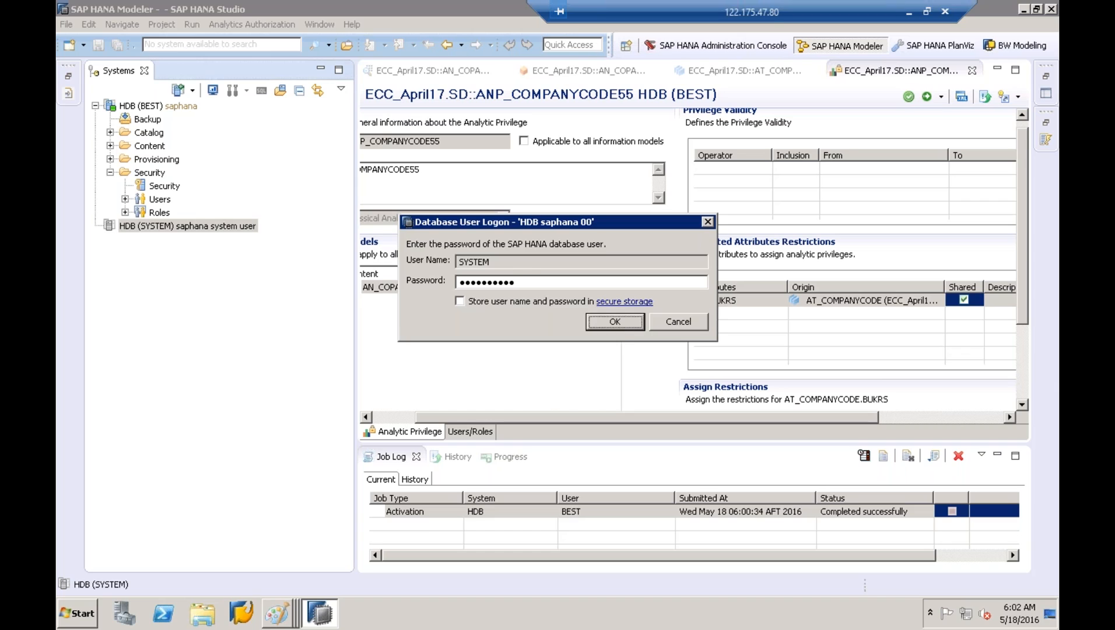
Expand SYSTEM's Security folder and start a New Role from its Roles folder
click(215, 228)
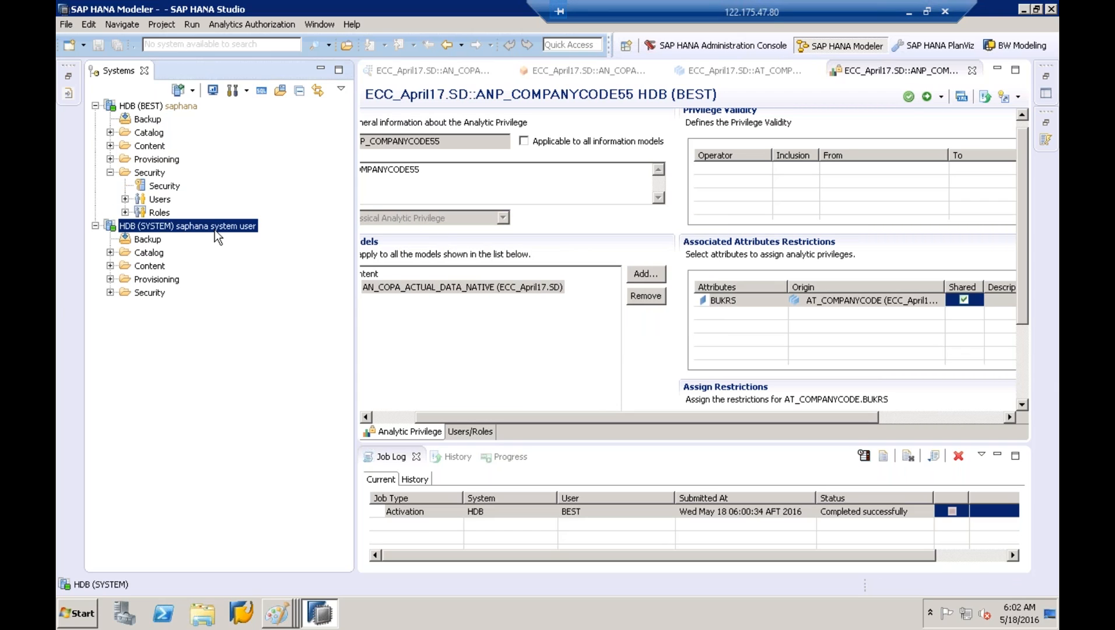
click(110, 293)
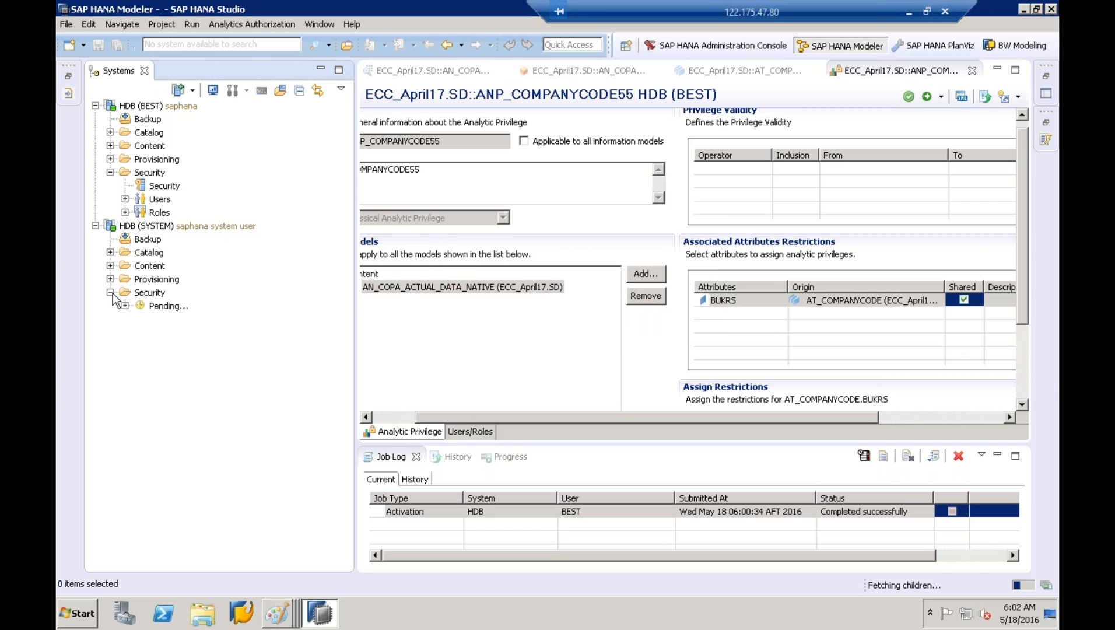
click(142, 292)
click(159, 320)
click(159, 333)
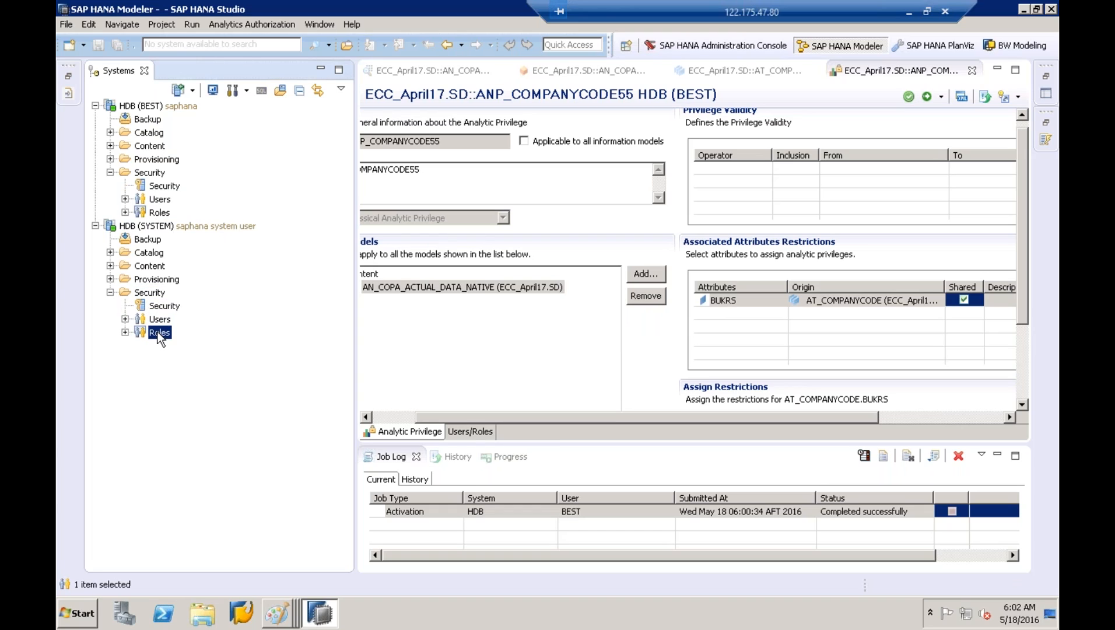
right_click(159, 338)
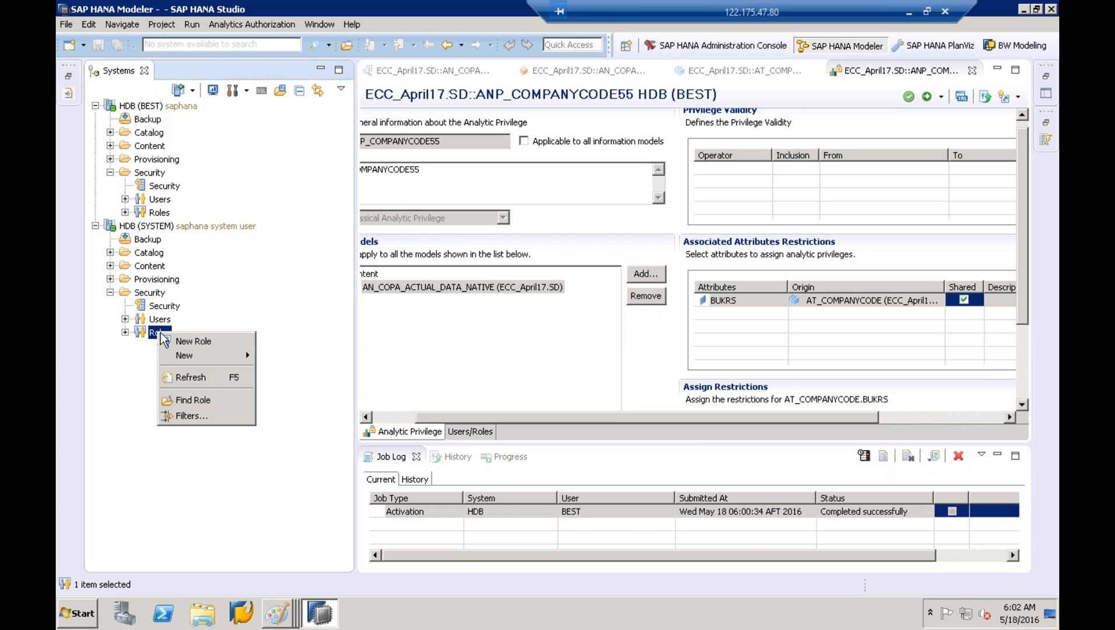
click(196, 345)
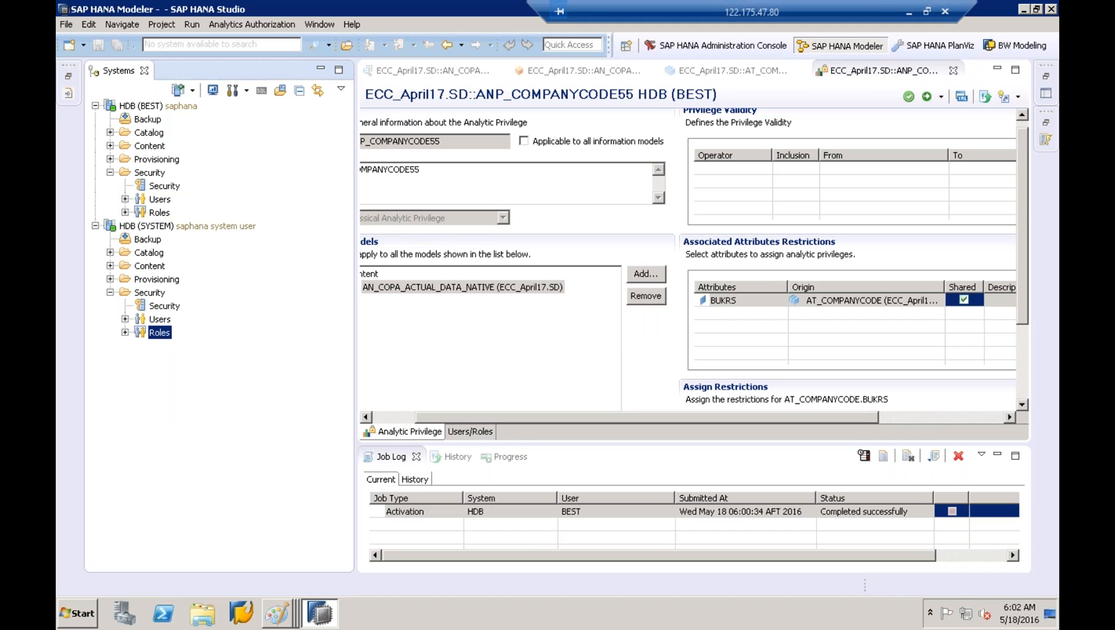
Hide the Job Log, enter role name ZSALES_MANAGER_DE, and widen the role editor
click(997, 455)
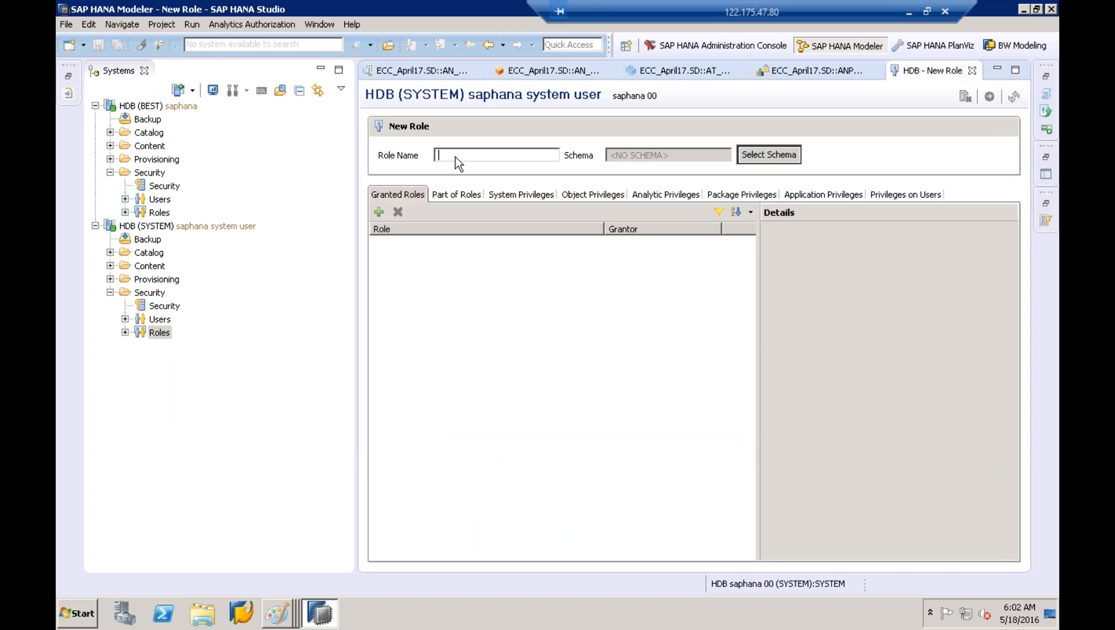
text(ZSALES_)
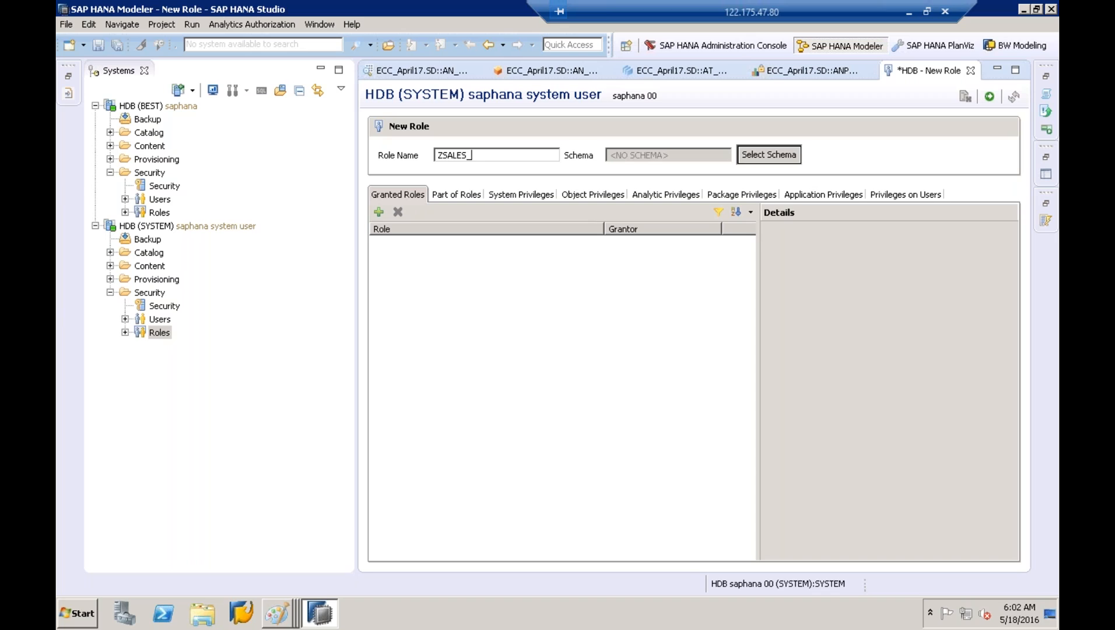
text(MANAGER_U)
text(SA)
key(BackSpace)
key(BackSpace)
key(BackSpace)
text(DE)
double_click(505, 153)
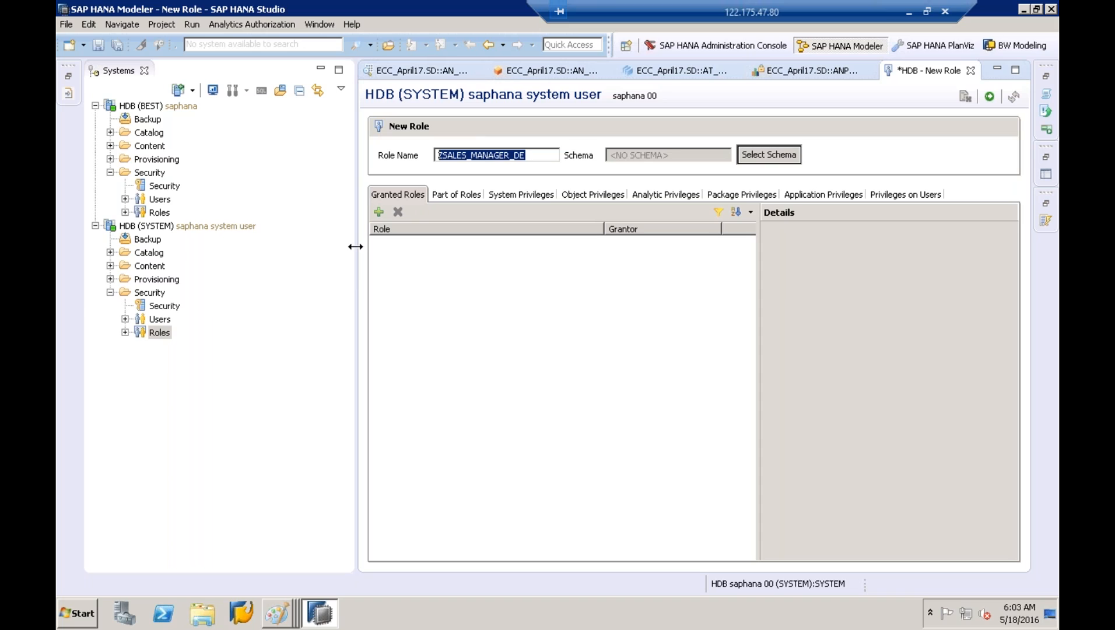
drag(355, 247, 286, 247)
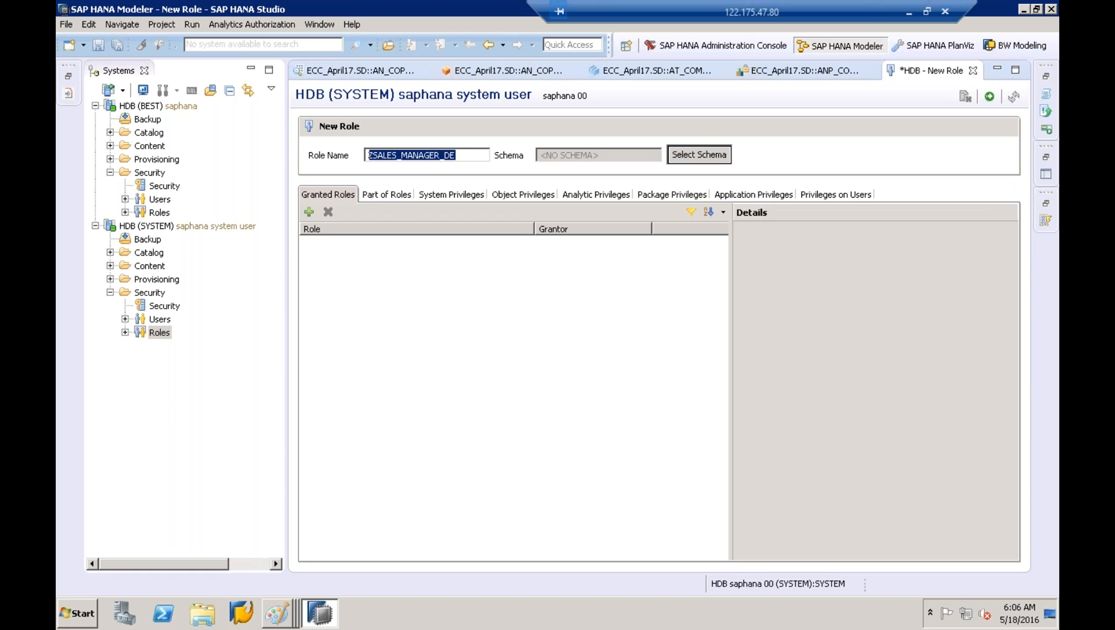
Check the ANP_COMPANYCODE55 privilege, selecting its name, then review AN_COPA_ACTUAL_DATA_NATIVE and AT_COMPANYCODE
click(589, 195)
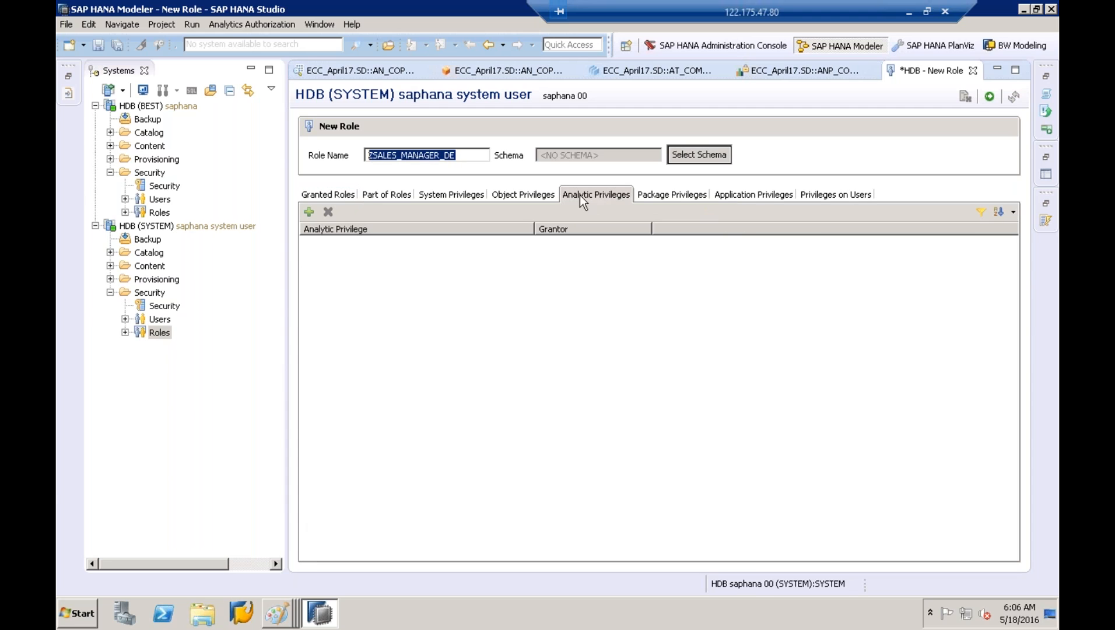
click(747, 70)
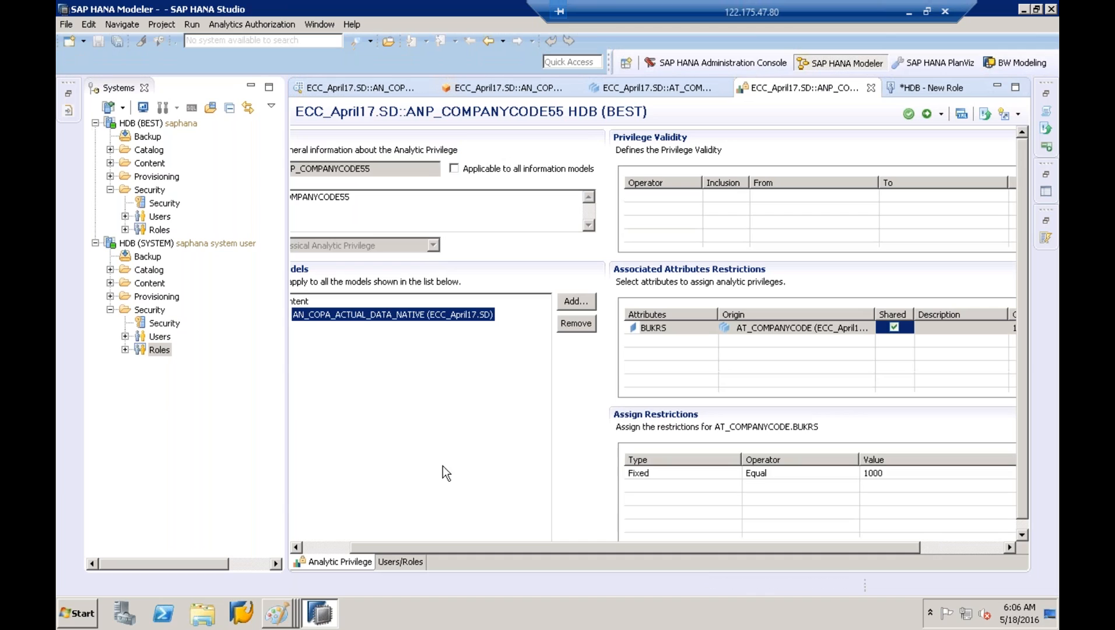
drag(388, 549, 339, 549)
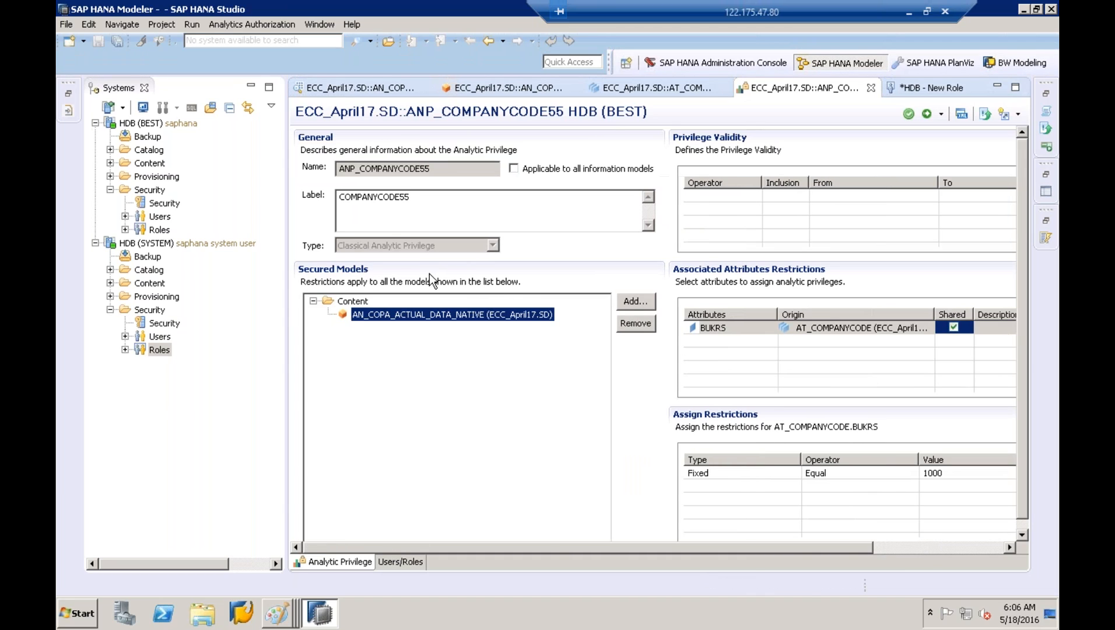
drag(440, 170, 322, 167)
key(ctrl+c)
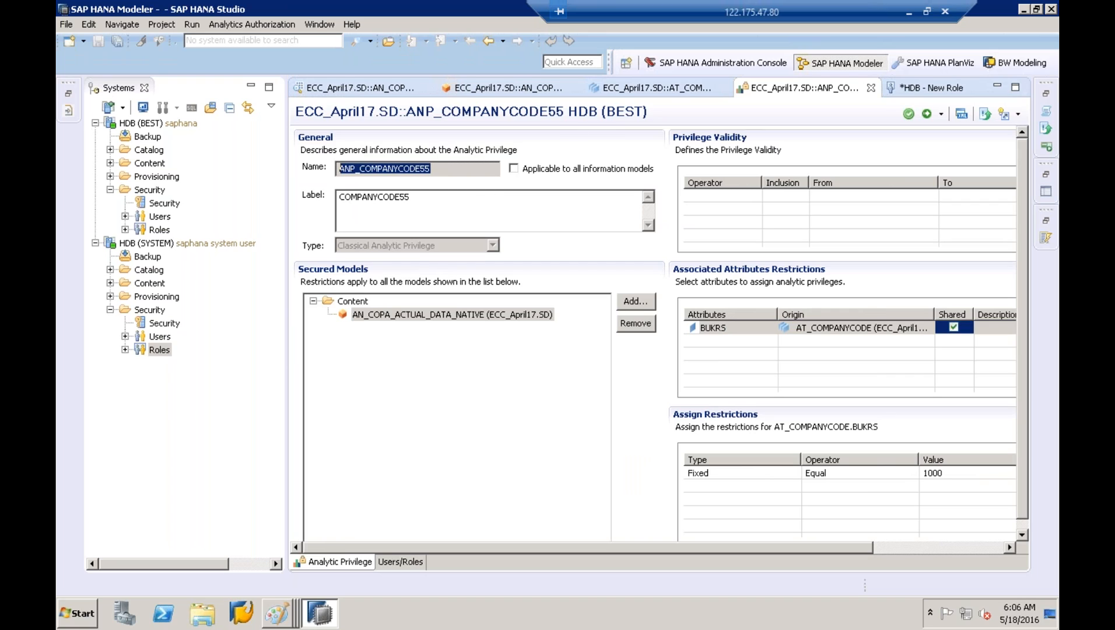
click(538, 94)
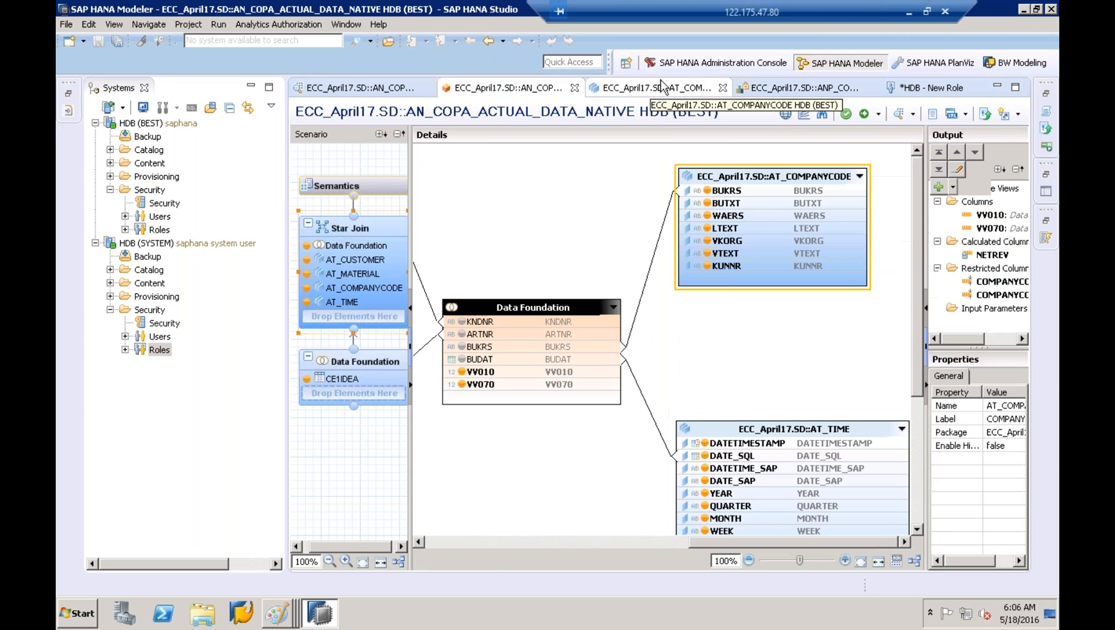
click(655, 87)
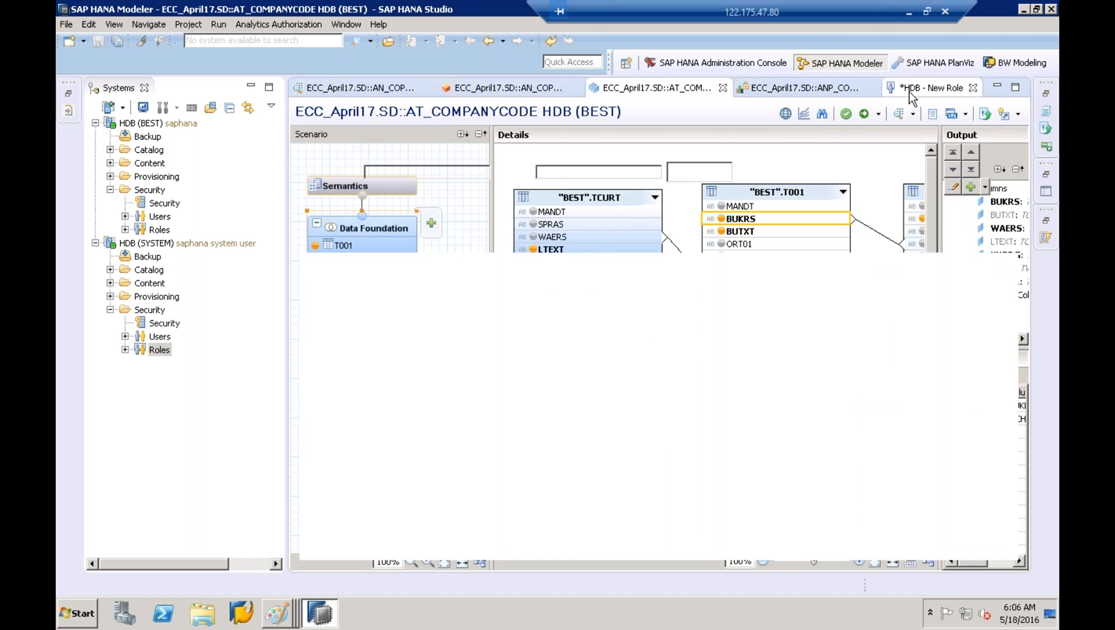
click(910, 93)
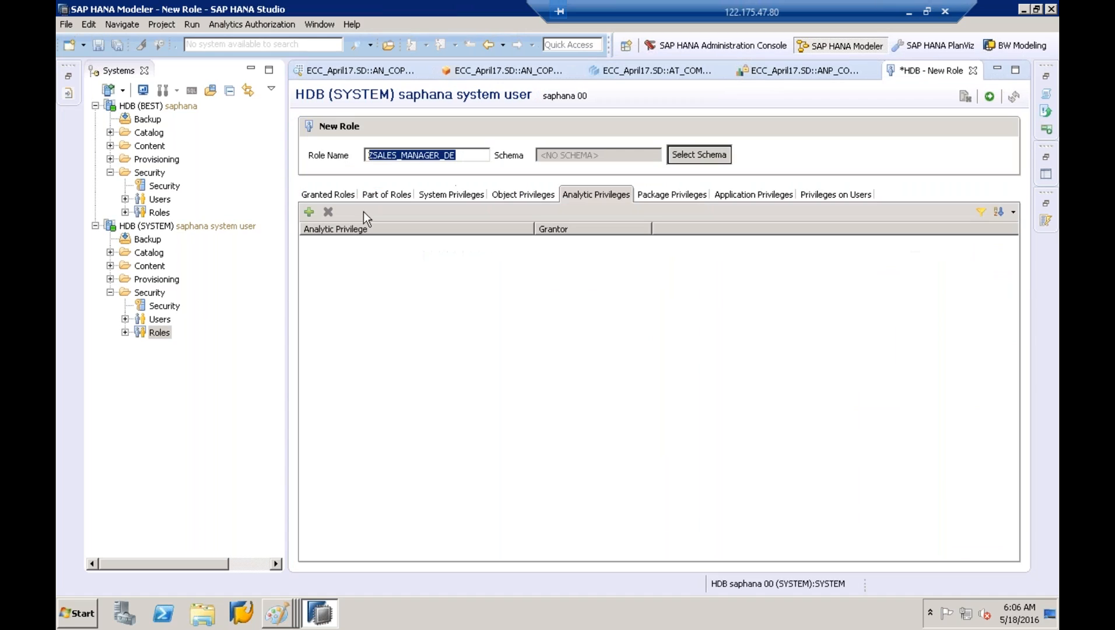
Add analytic privilege ANP_COMPANYCODE55 by searching its pasted name and confirming the match
click(309, 212)
key(ctrl+v)
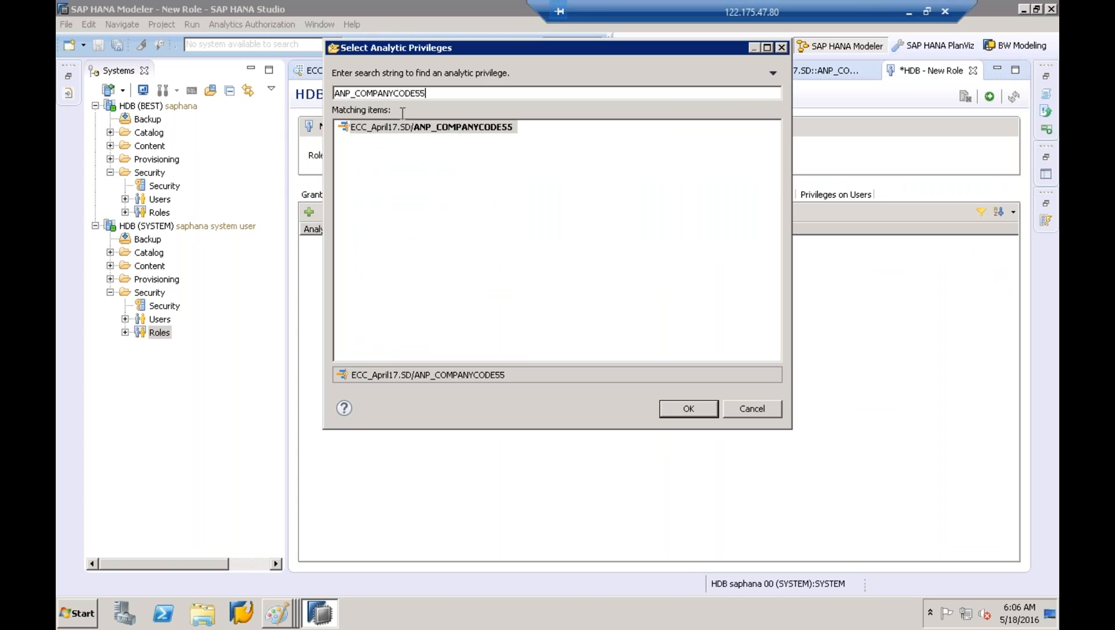
click(424, 132)
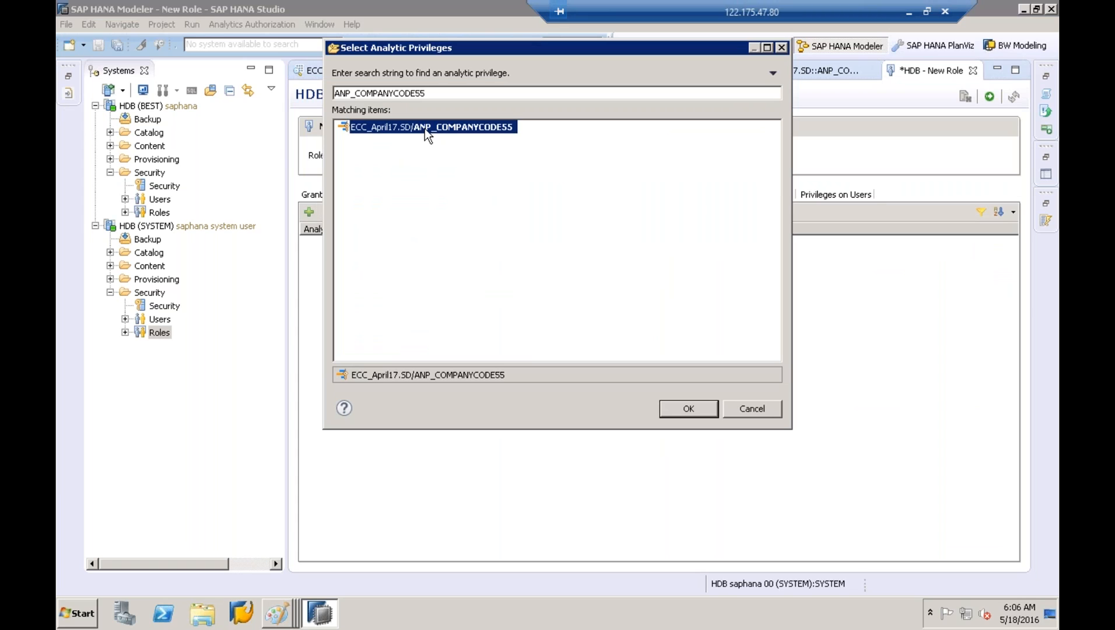
click(689, 408)
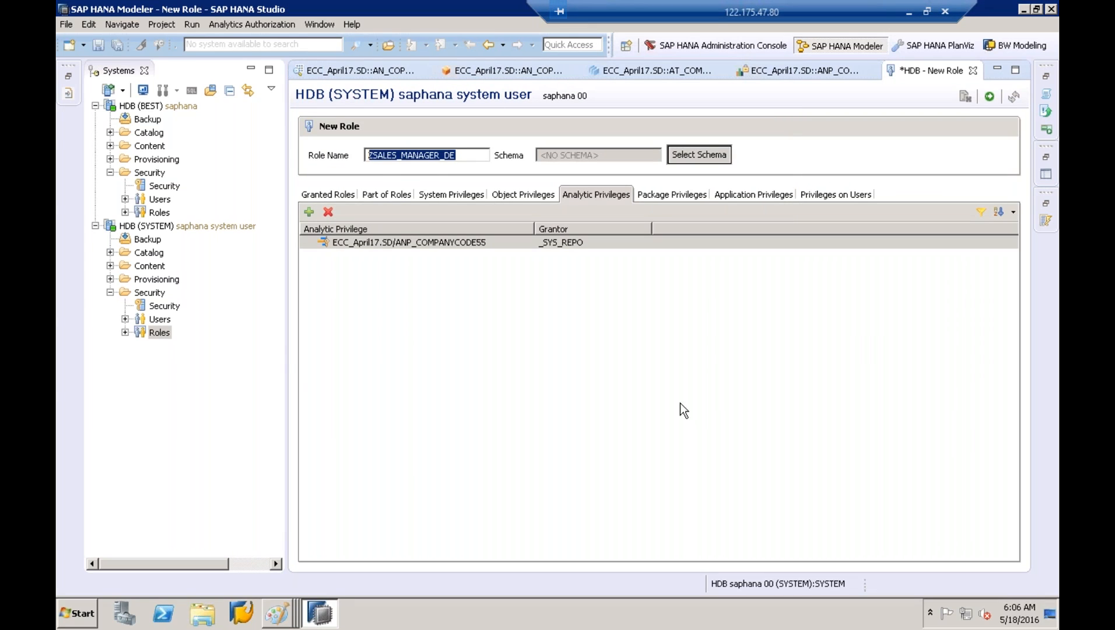
click(395, 242)
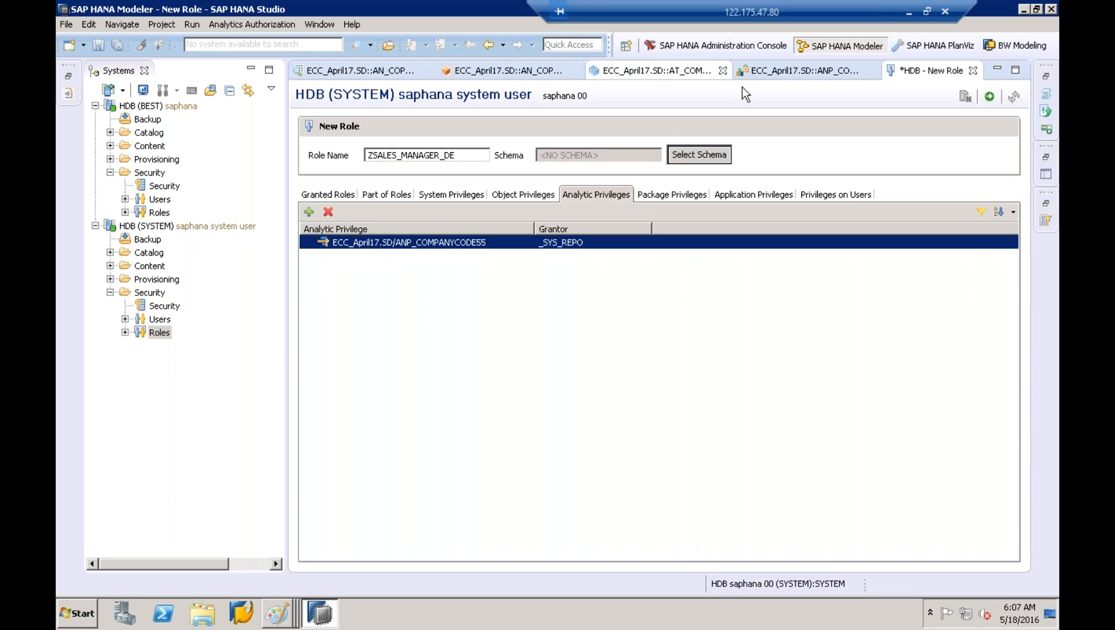
Recheck the ANP_COMPANYCODE55 tab, then switch the role editor to Object Privileges
click(782, 71)
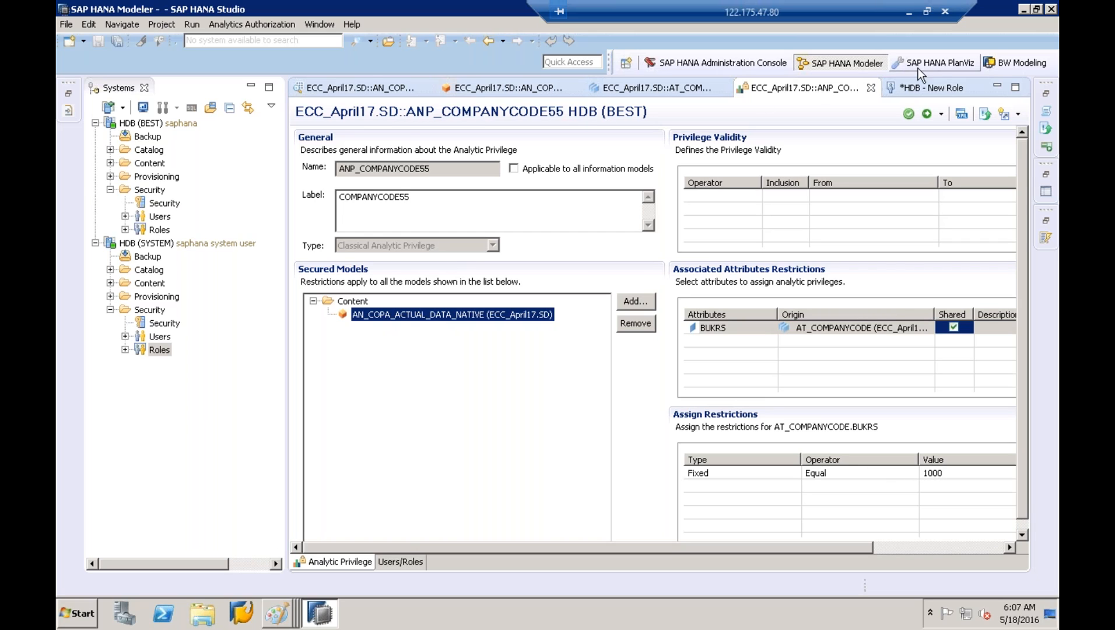
click(902, 88)
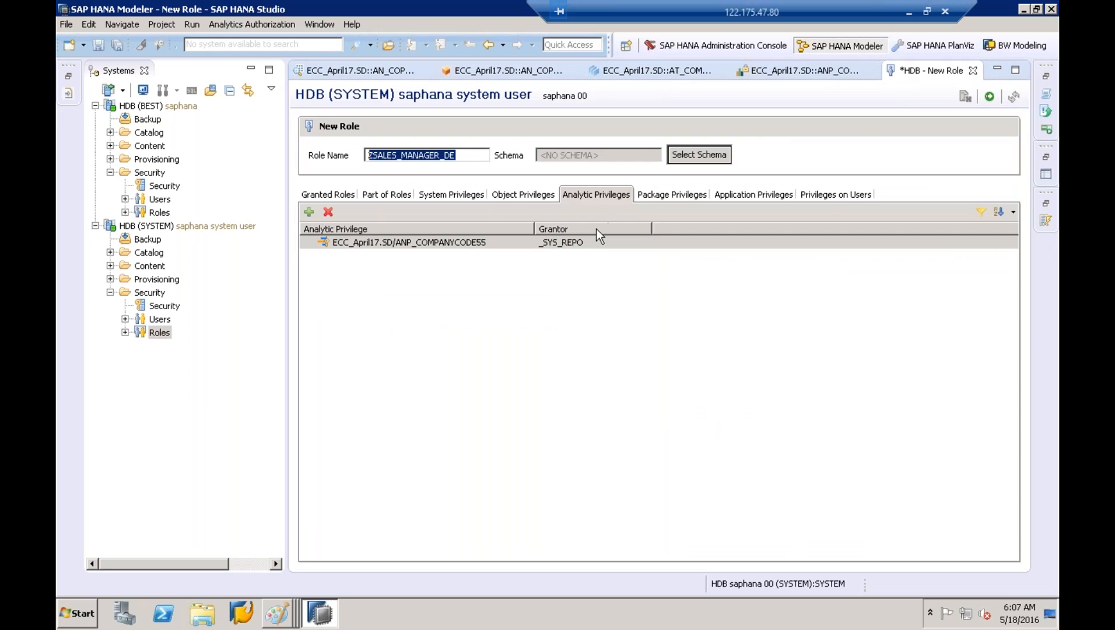
click(493, 245)
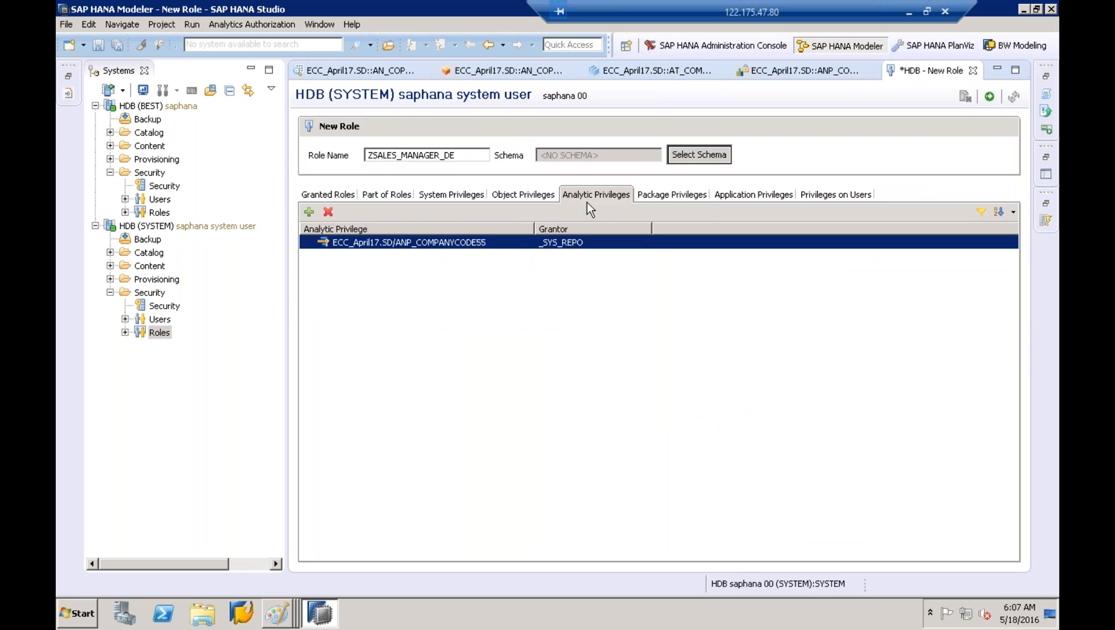
click(516, 195)
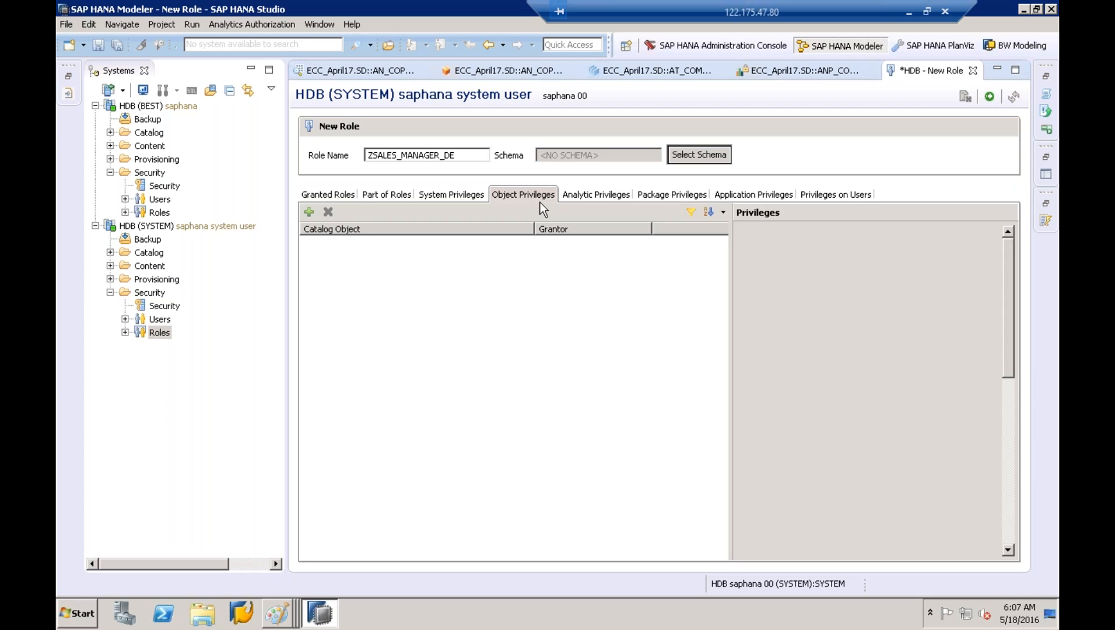
mouse_move(278, 613)
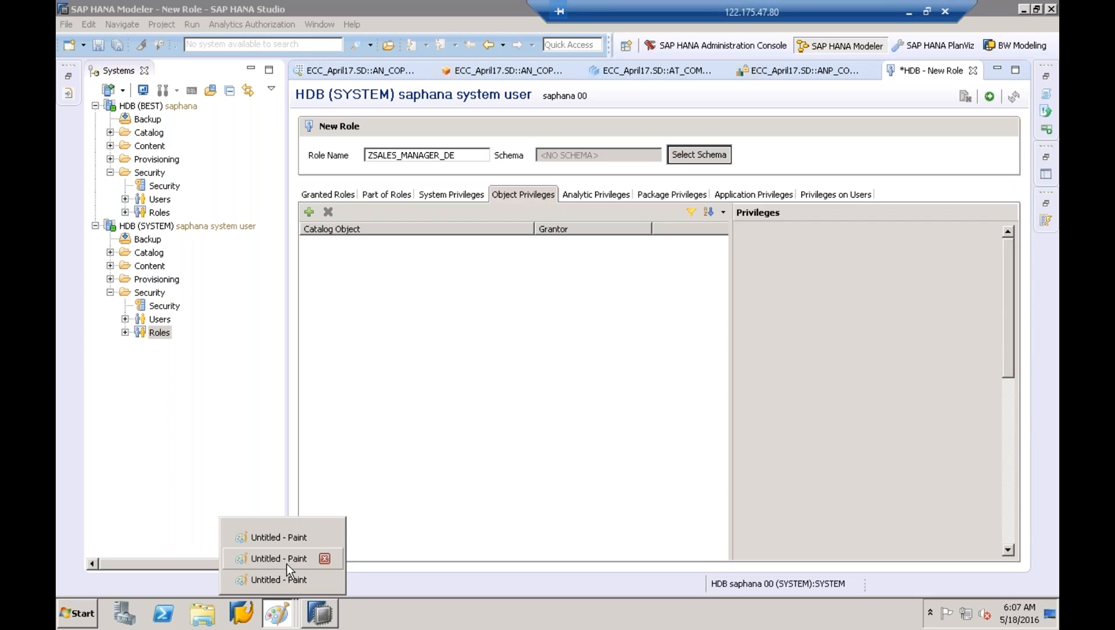
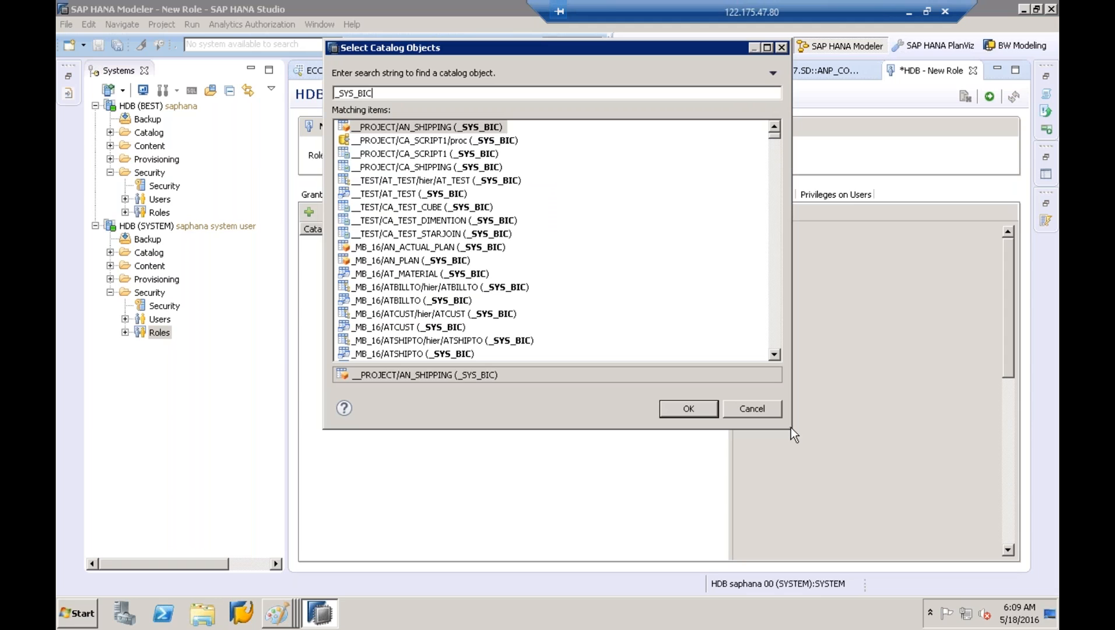
Remove the CA_SHIPPING object from the role's object privileges
drag(868, 506, 884, 516)
double_click(476, 167)
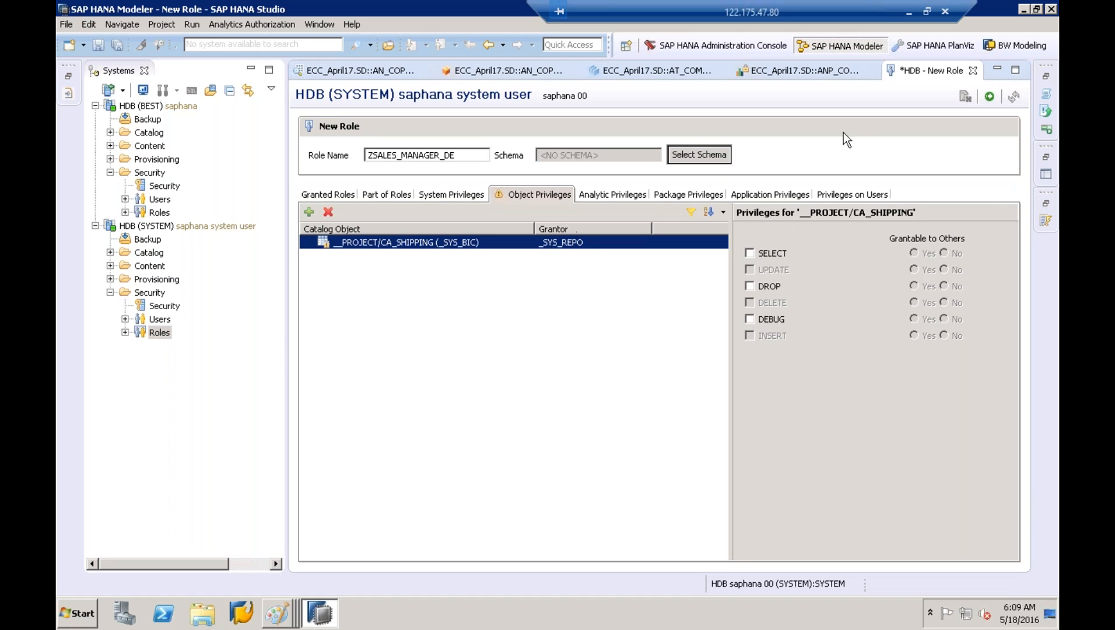
click(329, 212)
Add the _SYS_BIC schema with SELECT granted, then expand the HDB (BEST) Content packages
click(309, 212)
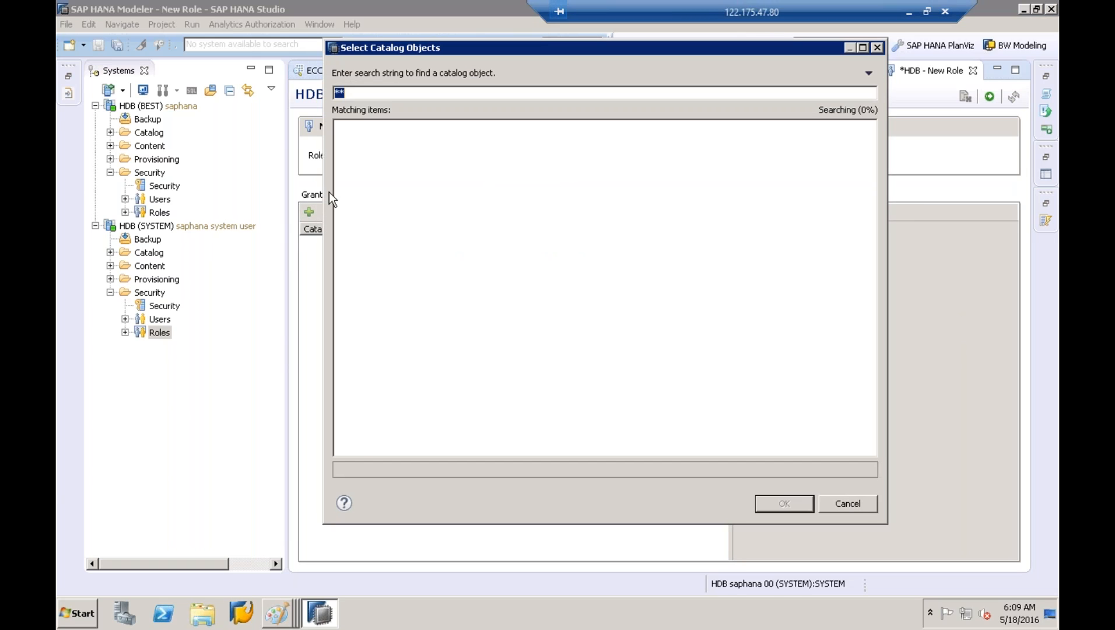
text(_SYS_BI)
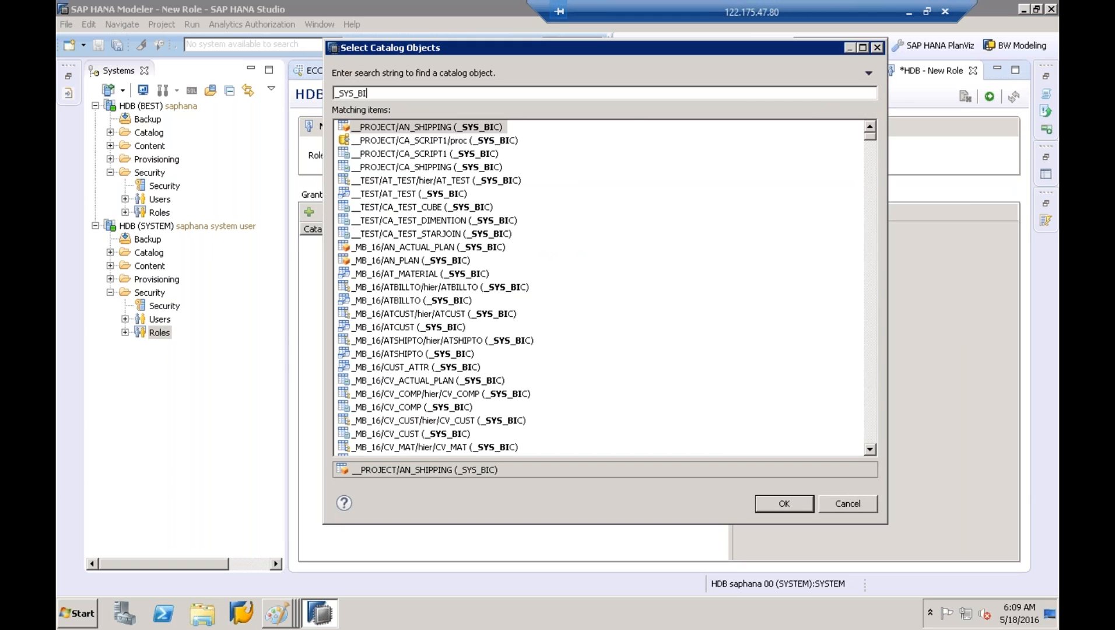
text(C)
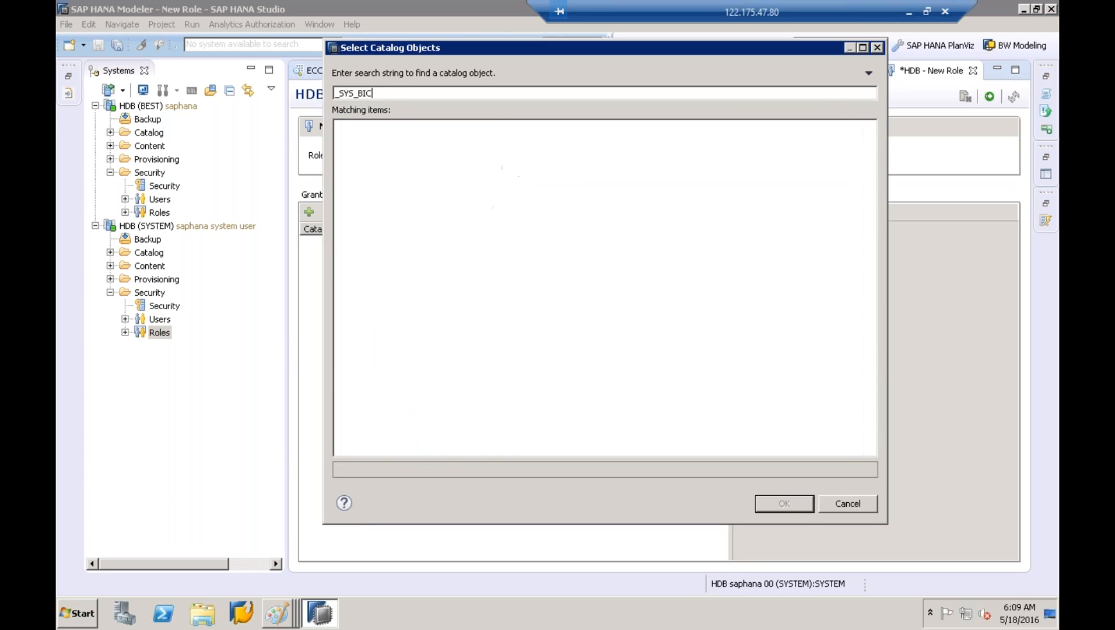
click(875, 423)
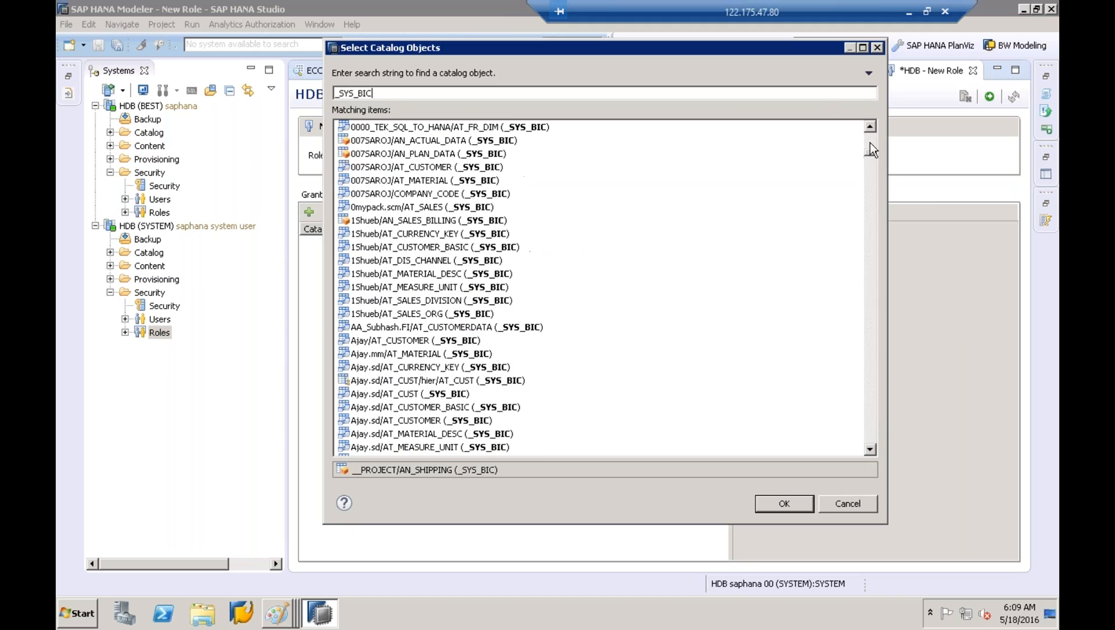
drag(870, 149, 870, 139)
click(375, 287)
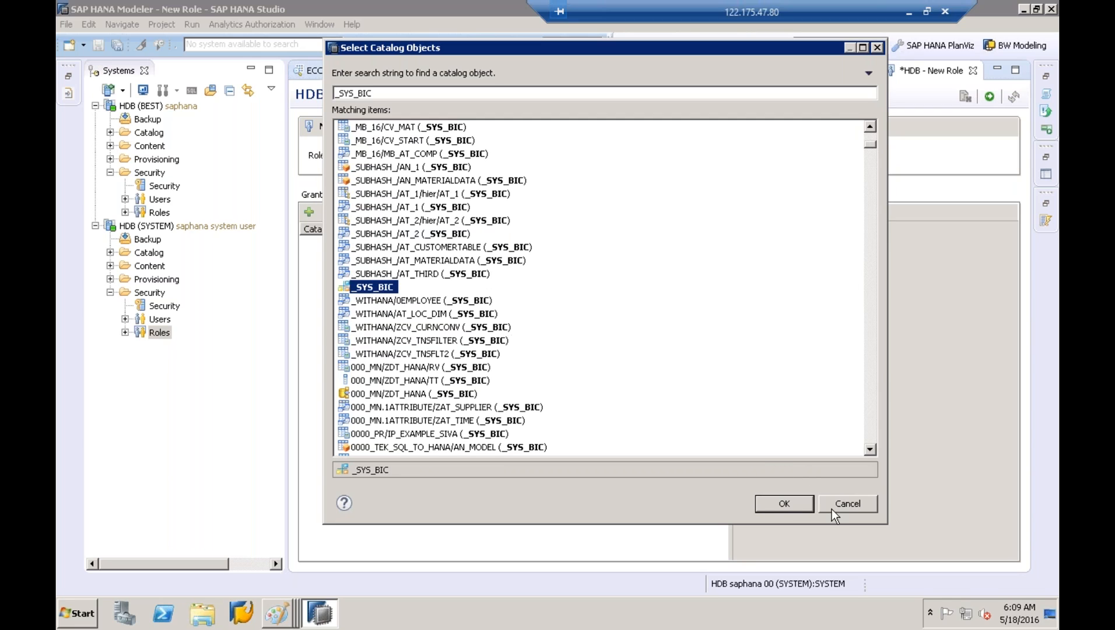
click(784, 504)
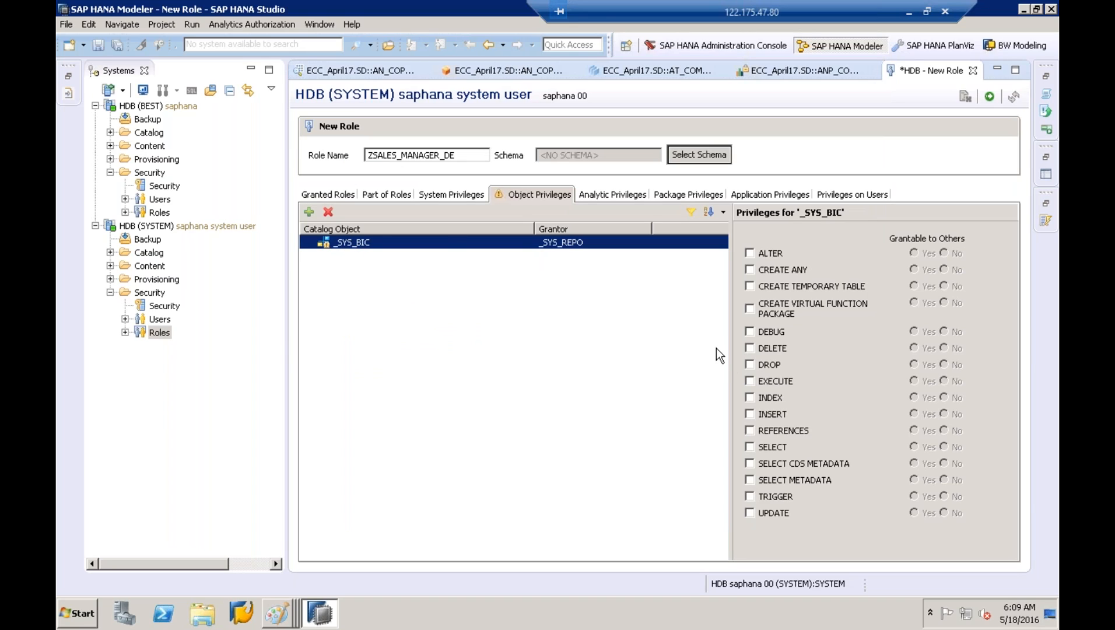
click(749, 447)
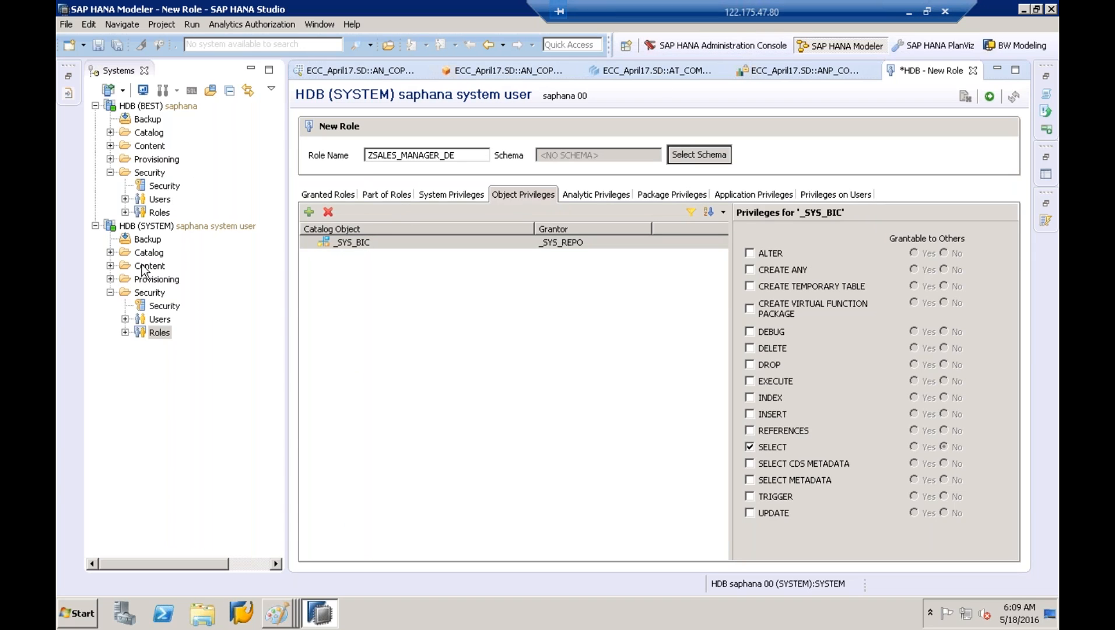
click(110, 133)
click(153, 210)
Expand ECC_April17 > SD > Analytic Views in the Systems tree
key(e)
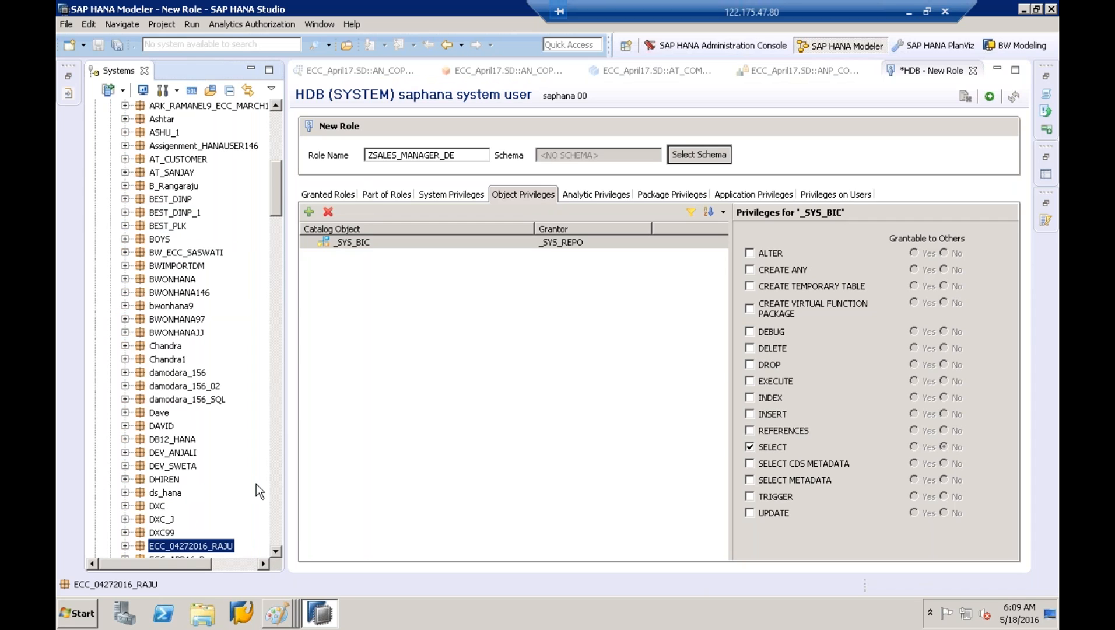
scroll(256, 484, down, 11)
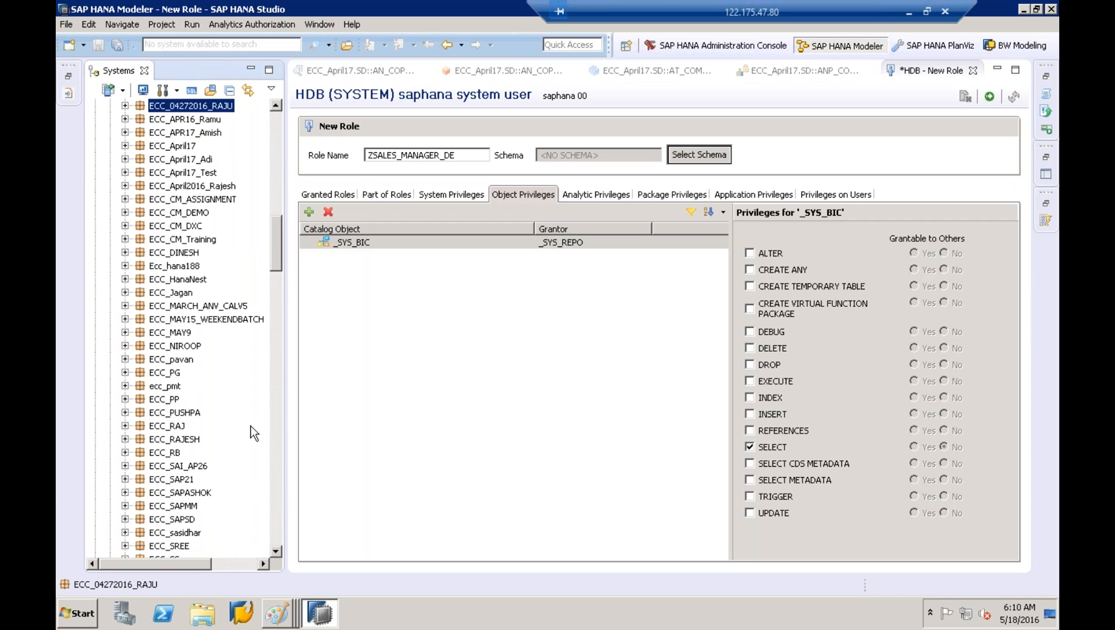
drag(286, 426, 394, 386)
click(125, 128)
click(139, 169)
click(140, 182)
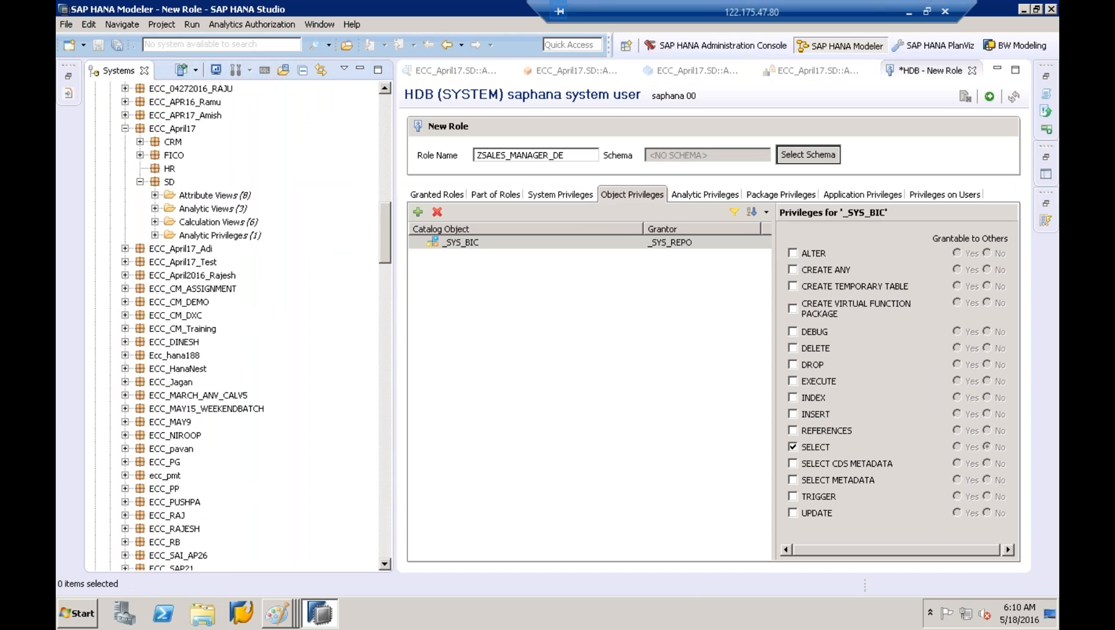
click(155, 208)
Copy the AN_COPA_ACTUAL_DATA_NATIVE column view name and paste it into a catalog object search
click(213, 223)
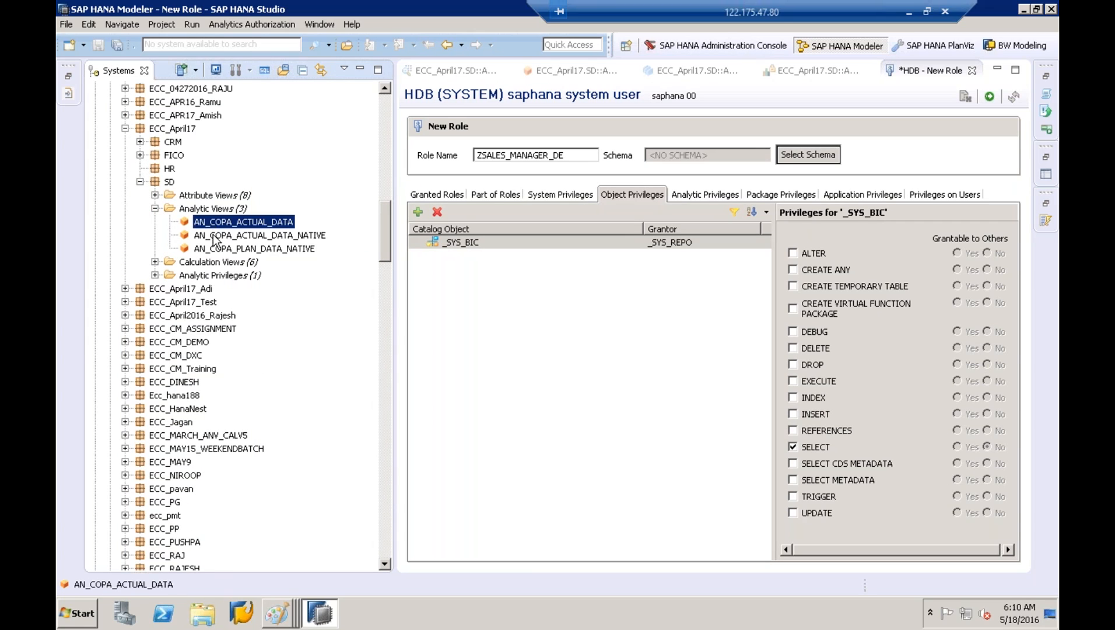
click(214, 236)
right_click(213, 235)
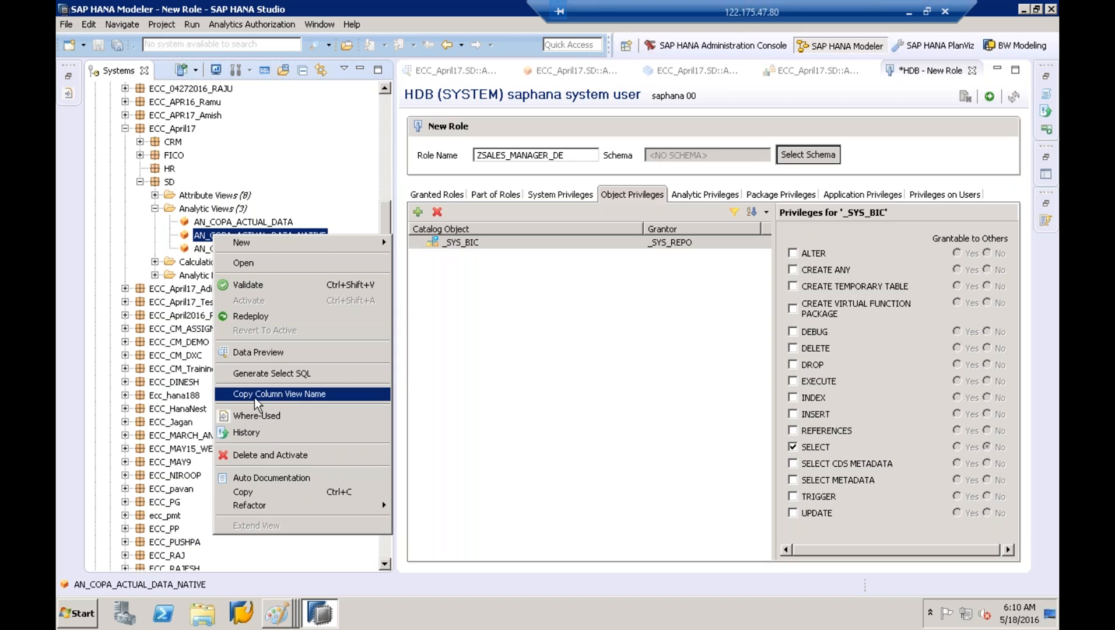
click(270, 395)
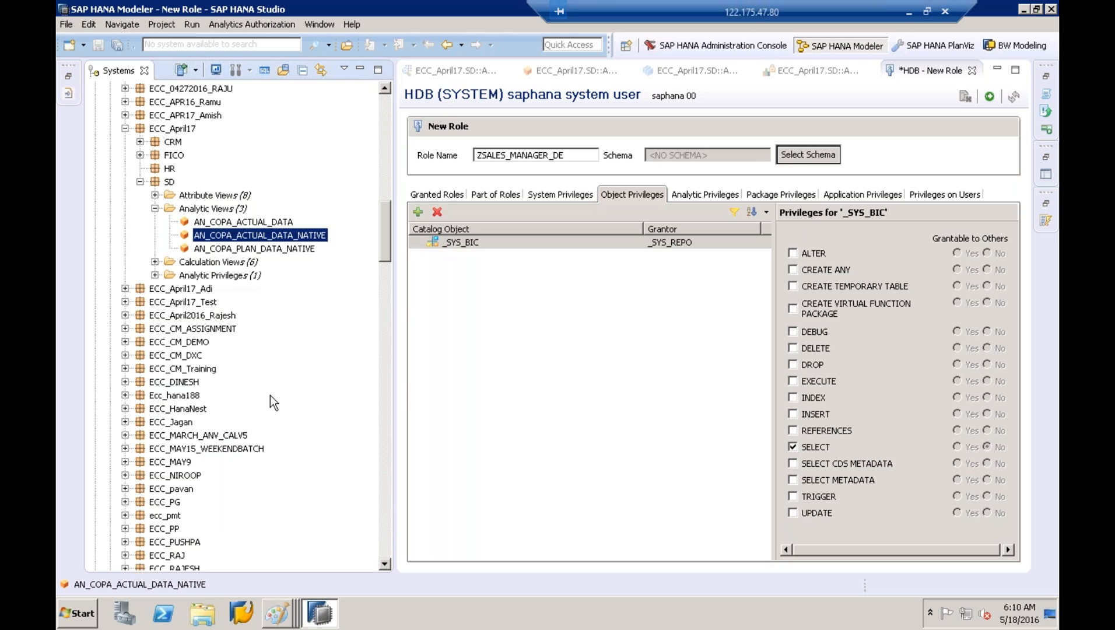
click(418, 211)
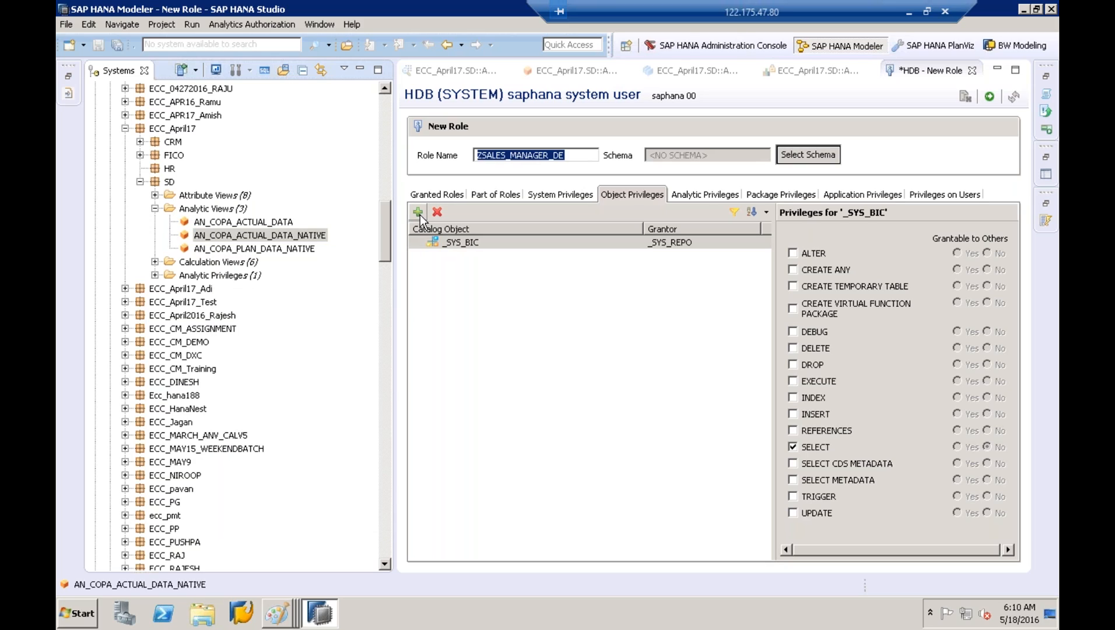
key(ctrl+v)
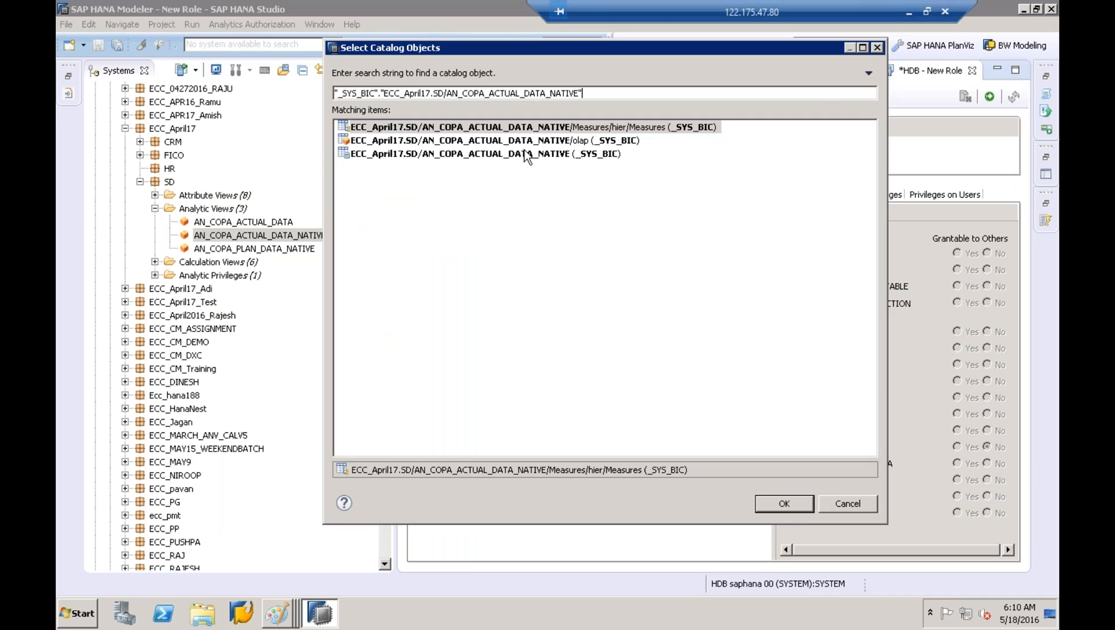
Add the AN_COPA_ACTUAL_DATA_NATIVE olap object with SELECT, then review the _SYS_BIC and olap privileges
click(493, 141)
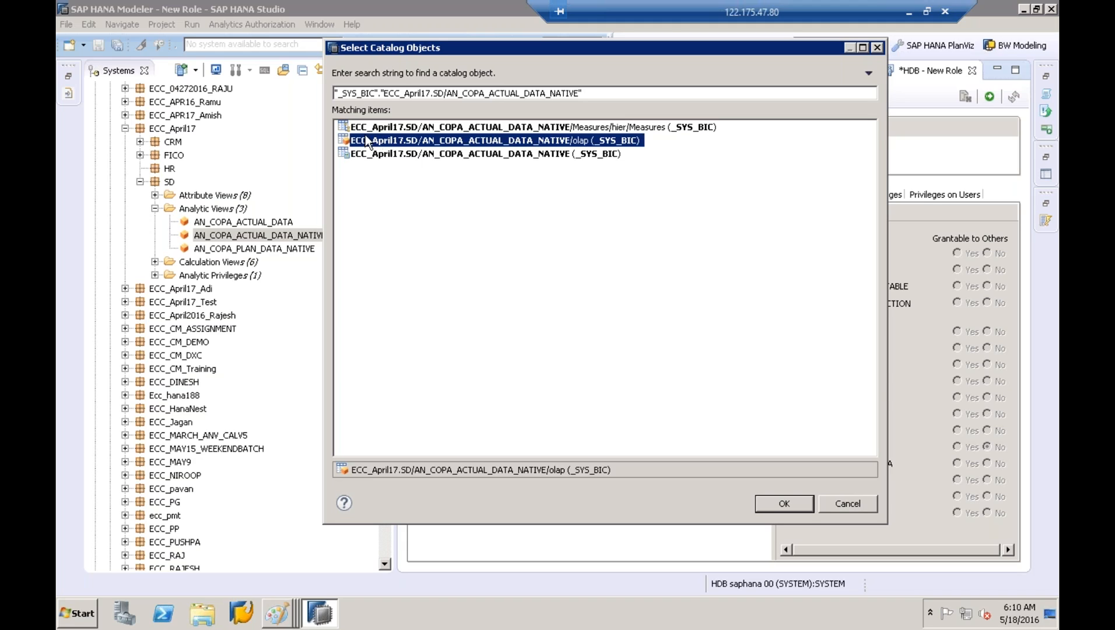
click(772, 502)
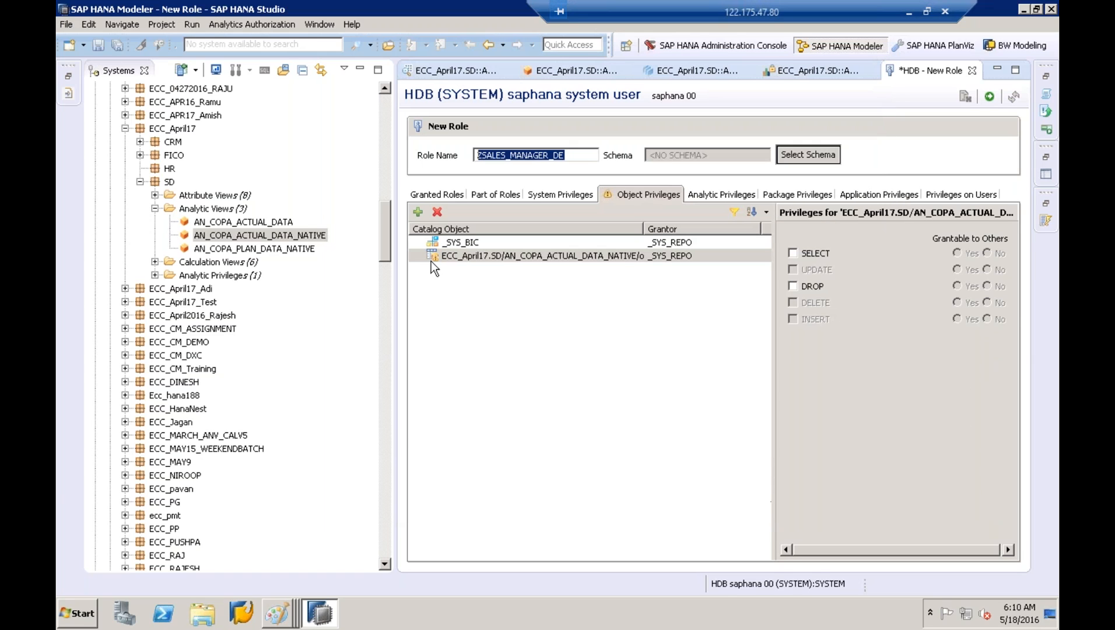
click(793, 254)
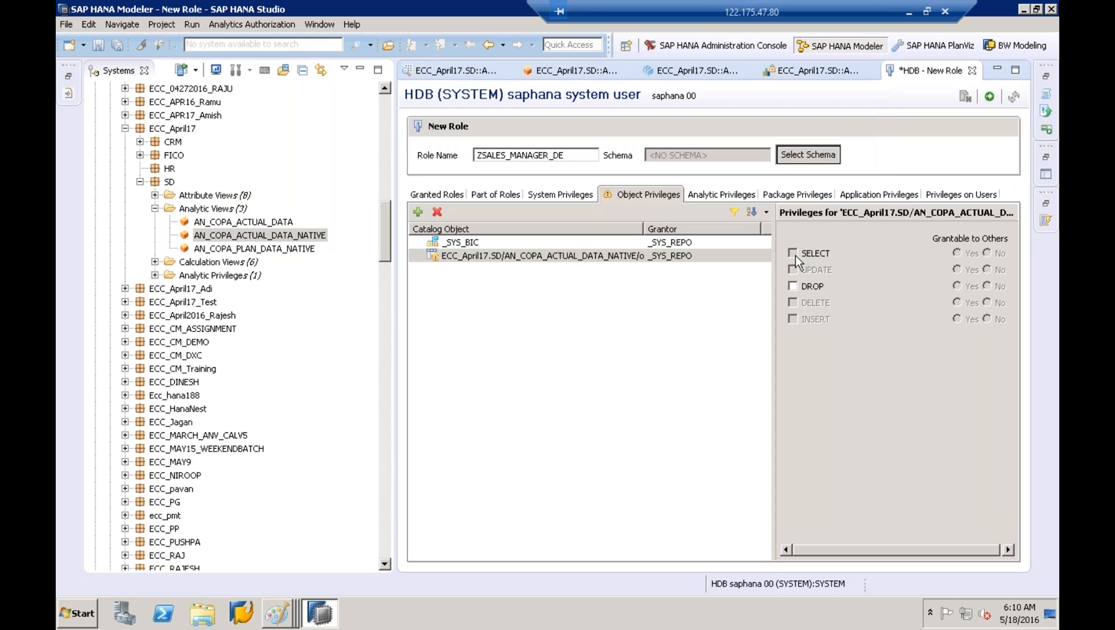
click(461, 256)
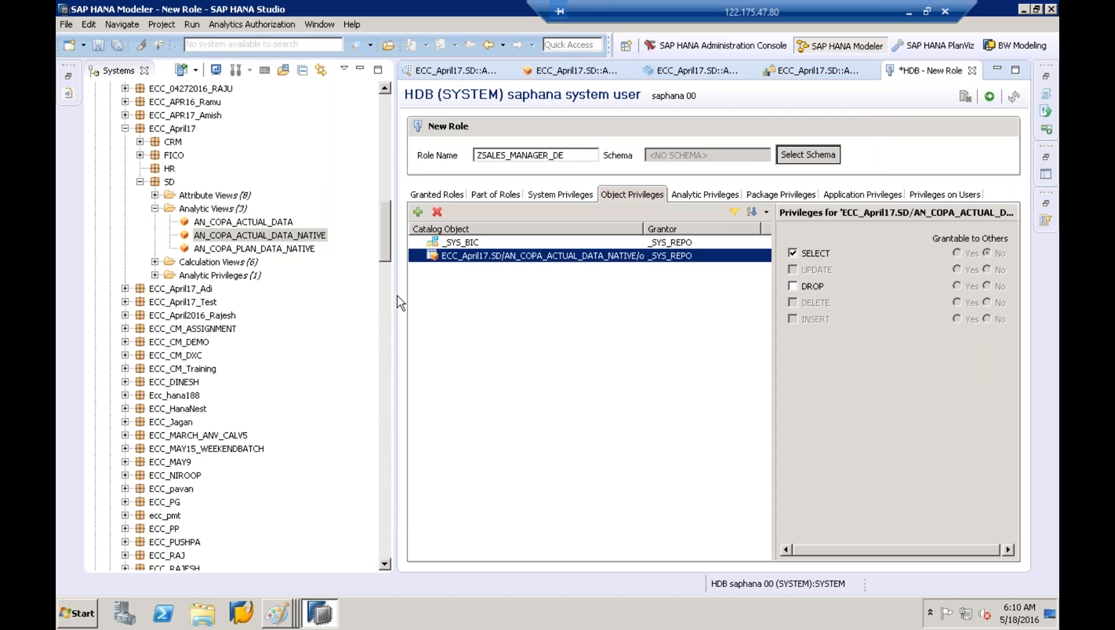
drag(391, 296, 305, 296)
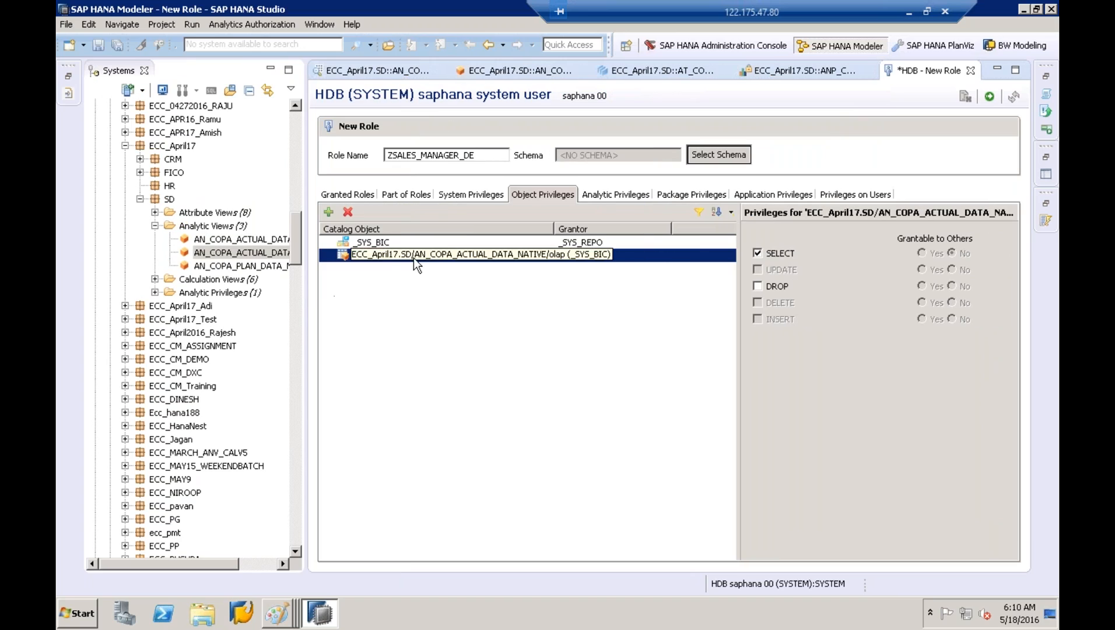
click(375, 246)
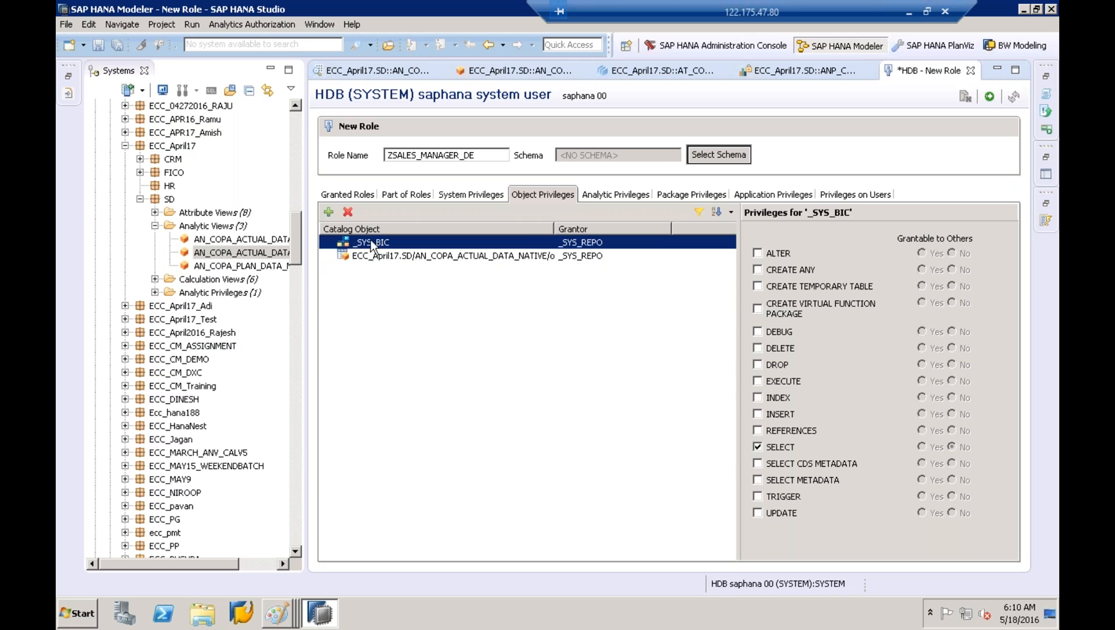
click(369, 256)
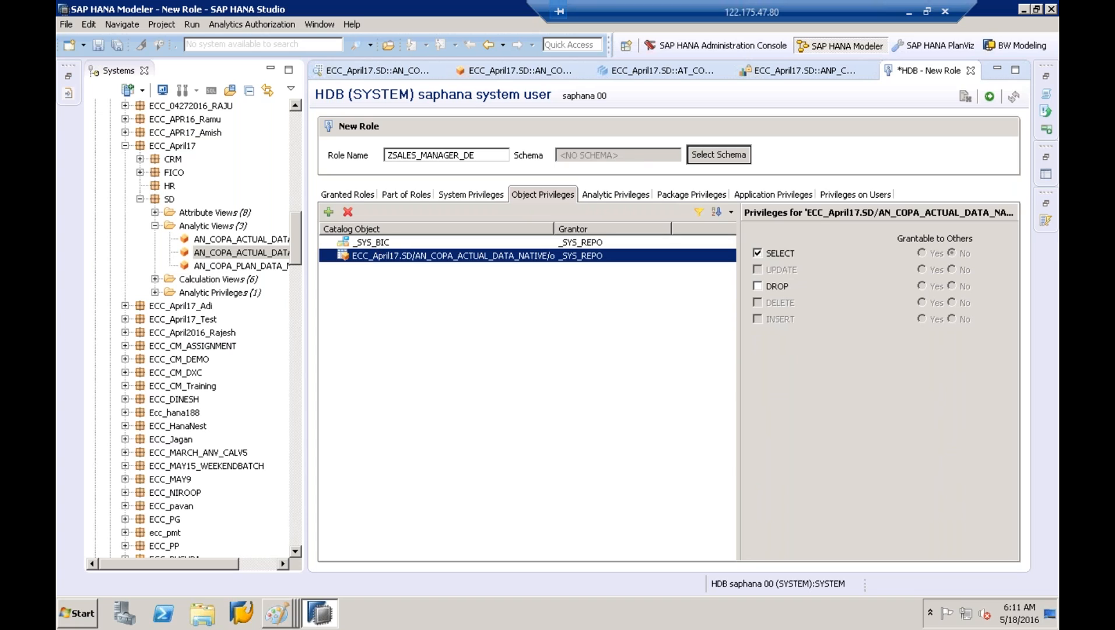
Open AT_TIME from the COPA view's Star Join, inspect its data foundation, then return to ZSALES_MANAGER_DE
click(495, 74)
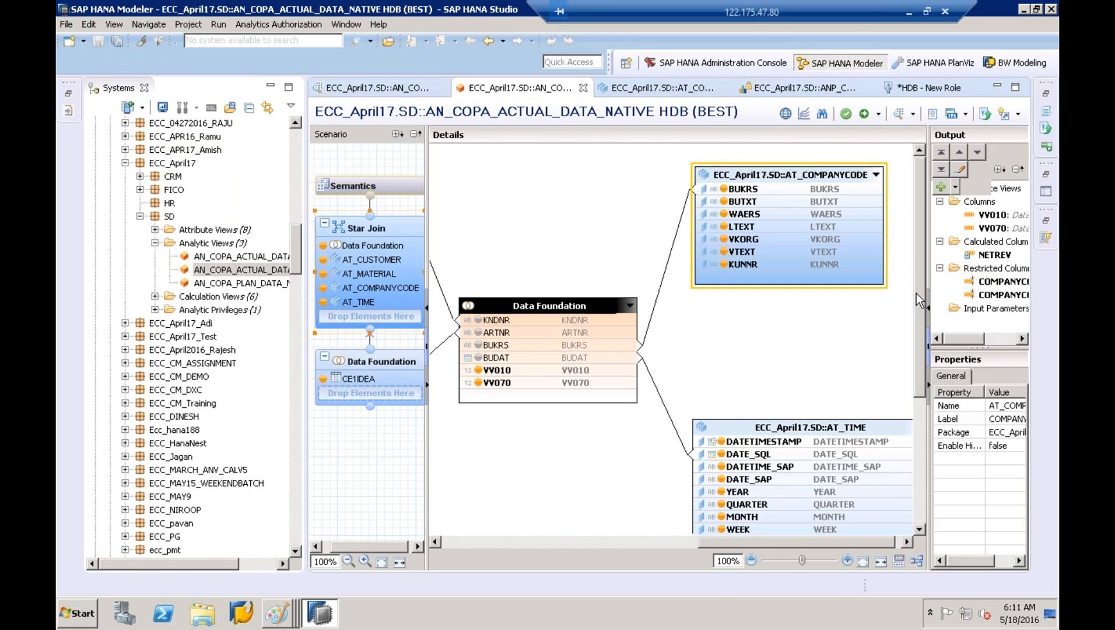
drag(917, 293, 916, 362)
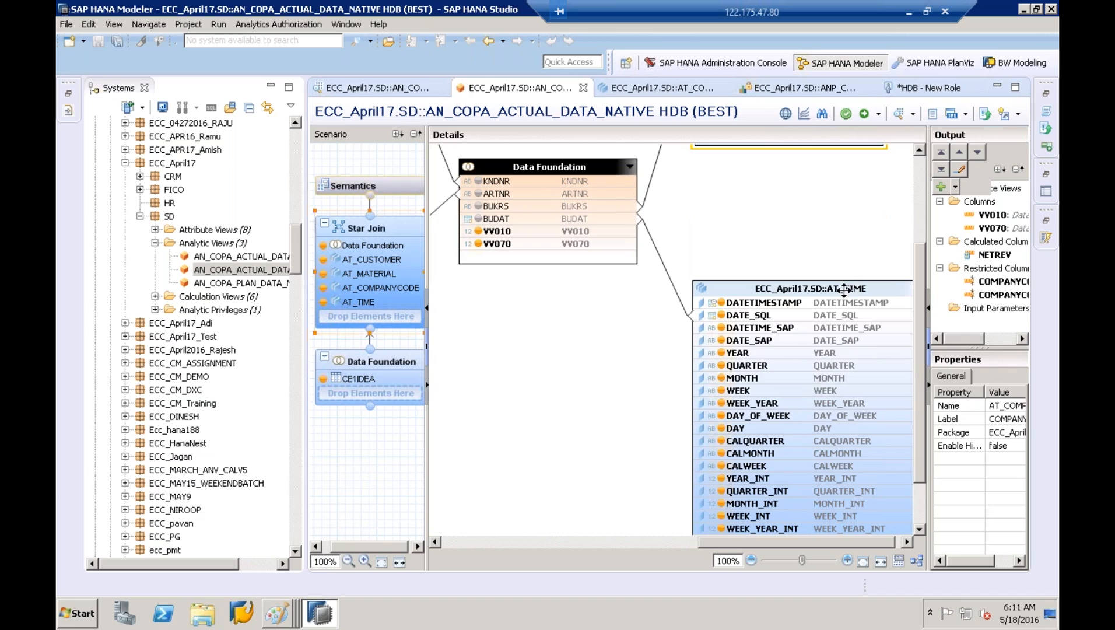
click(852, 289)
right_click(859, 297)
click(863, 299)
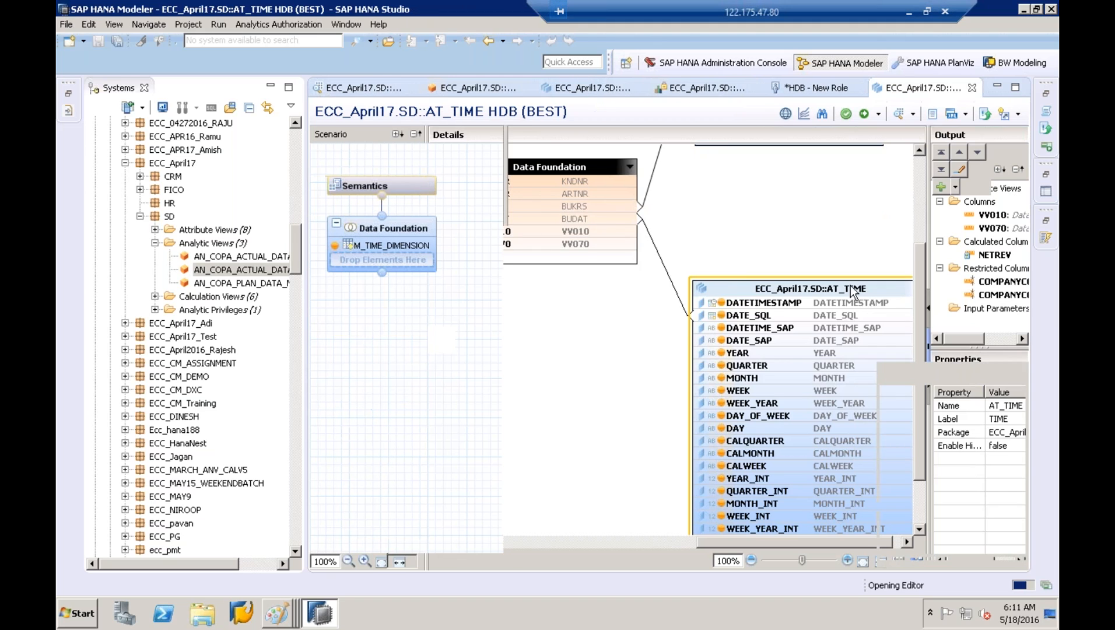
click(387, 228)
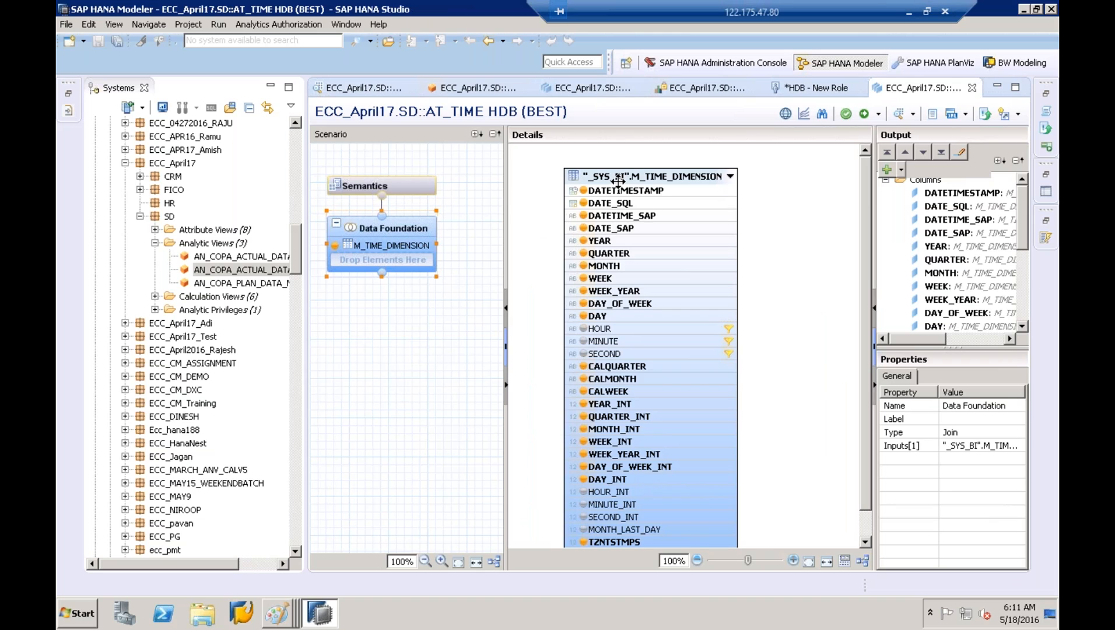
click(794, 90)
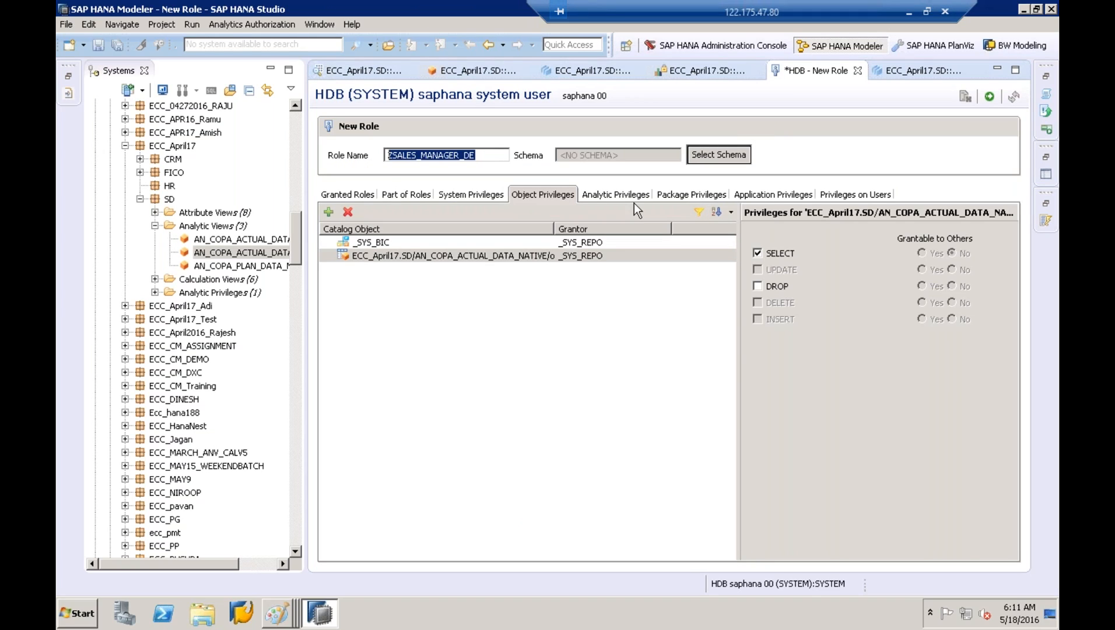
Search the catalog for _SYS_BI, add it to the role, and tick SELECT on it
click(329, 212)
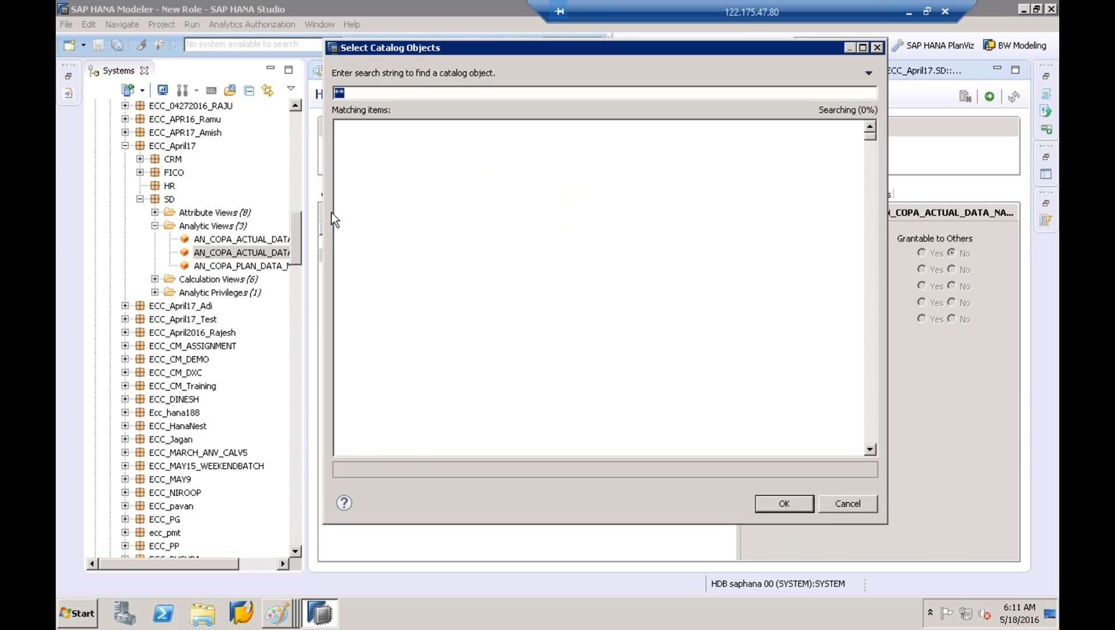
text(_SYS)
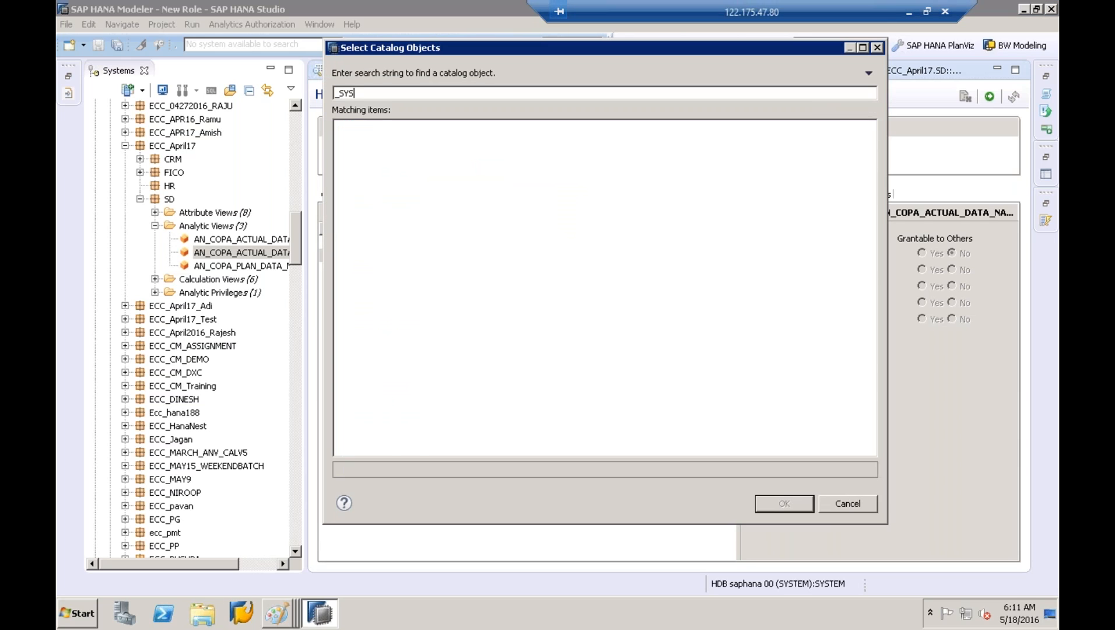
text(_BI)
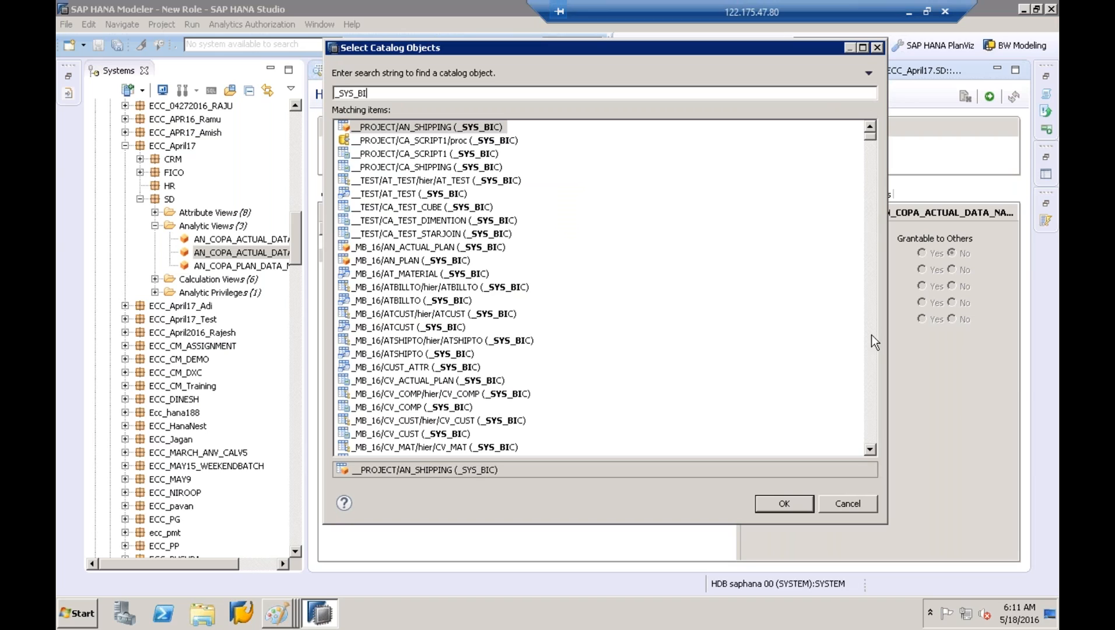
click(870, 400)
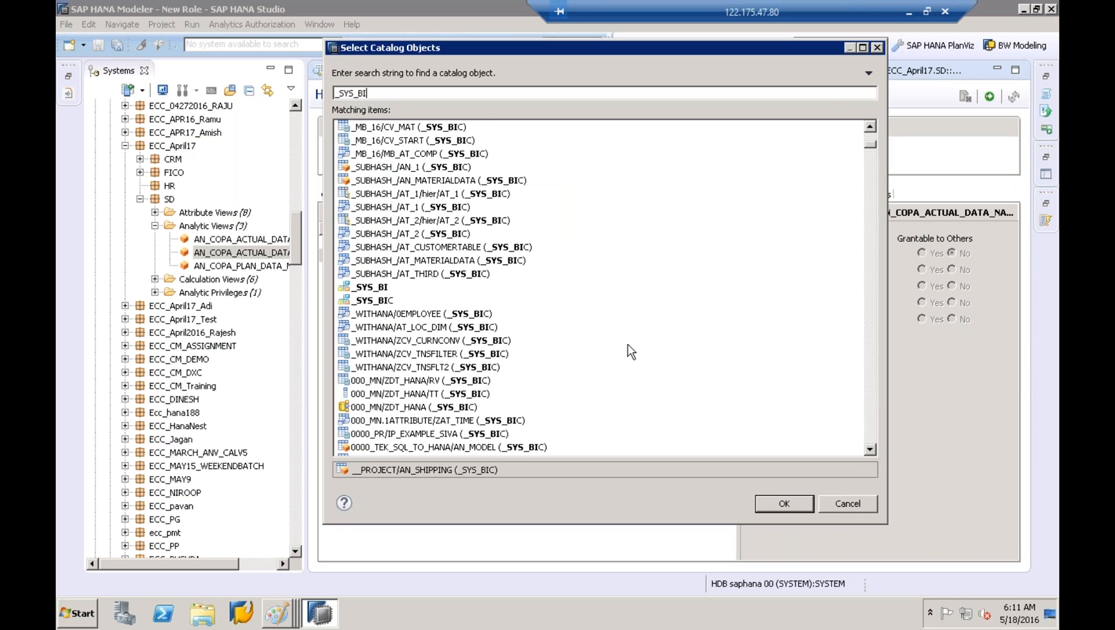
click(382, 288)
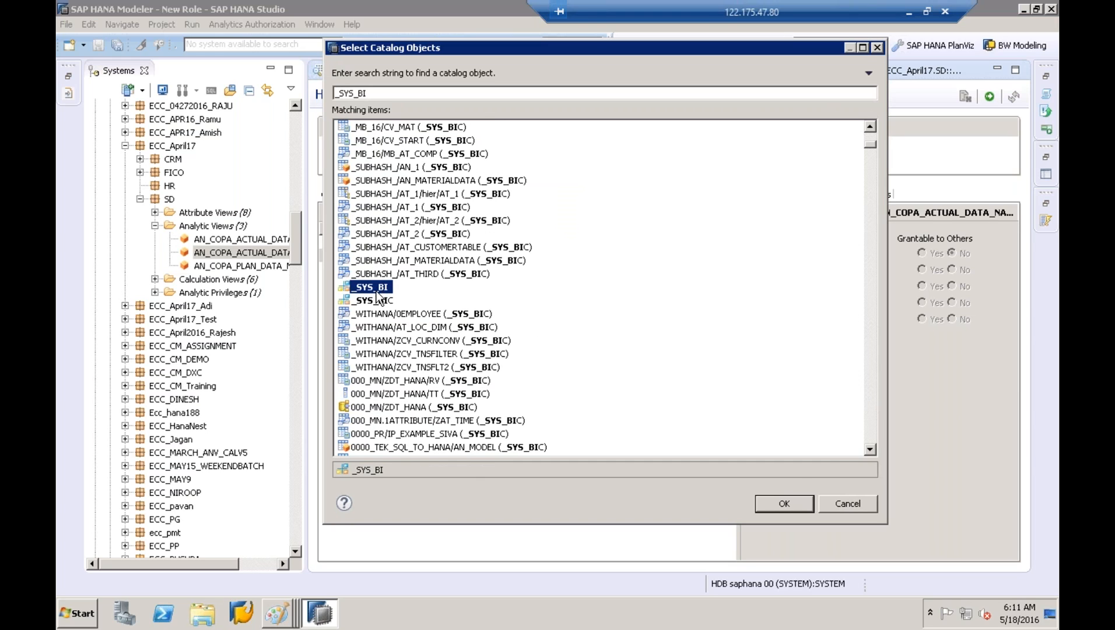
click(797, 502)
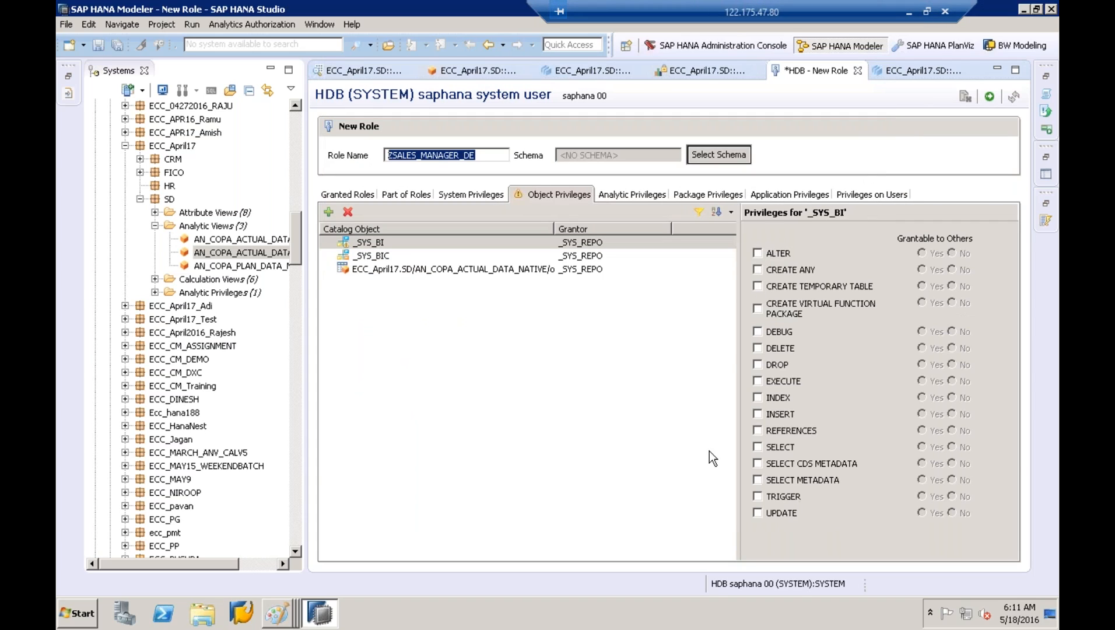
click(758, 447)
click(349, 246)
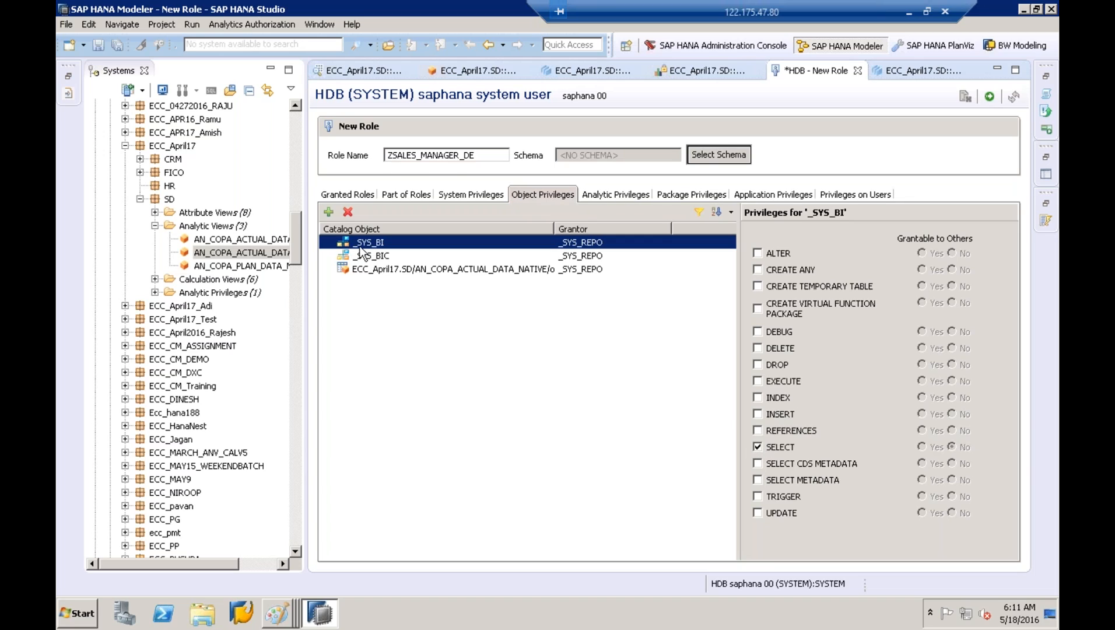
Add REPOSITORY_REST (SYS) found by searching REST, grant EXECUTE, then show System Privileges
click(329, 213)
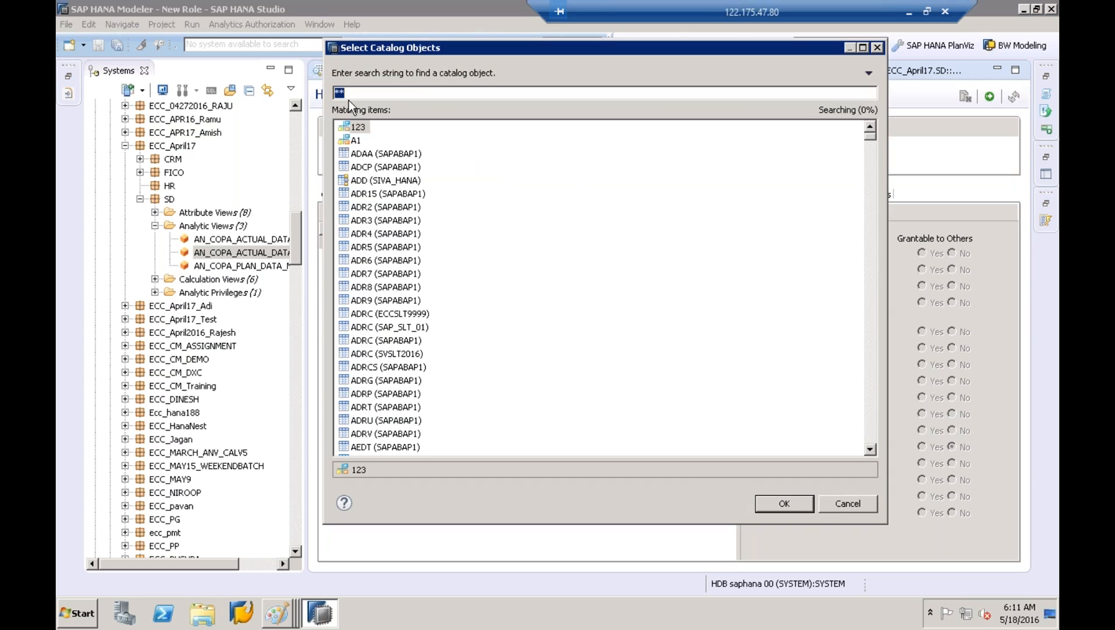
text(REPO)
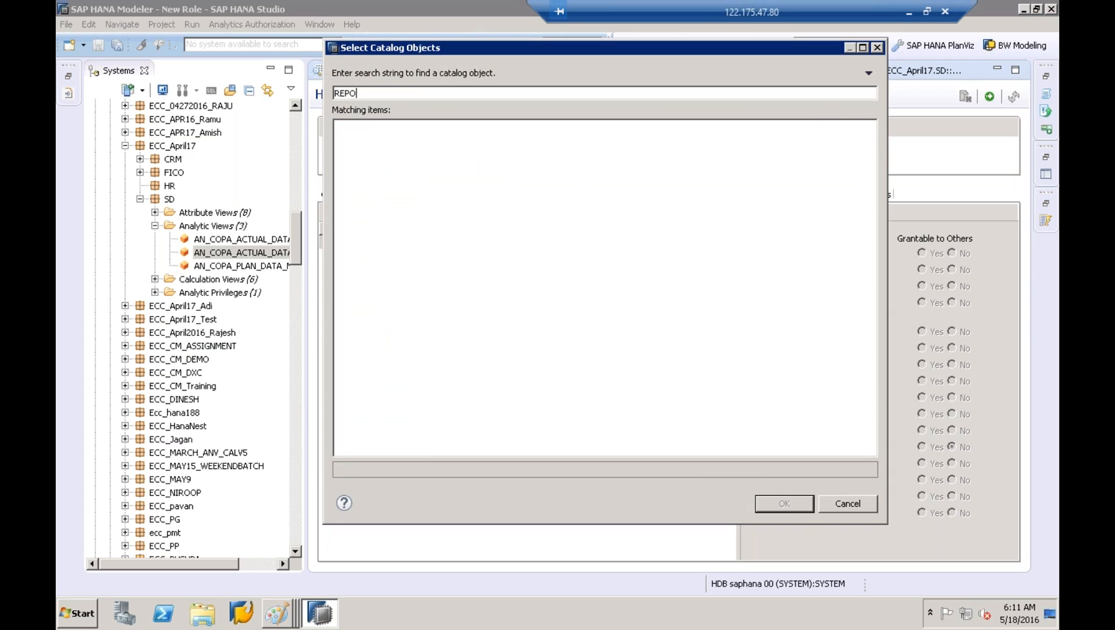
key(BackSpace)
key(BackSpace)
key(BackSpace)
key(BackSpace)
text(REST)
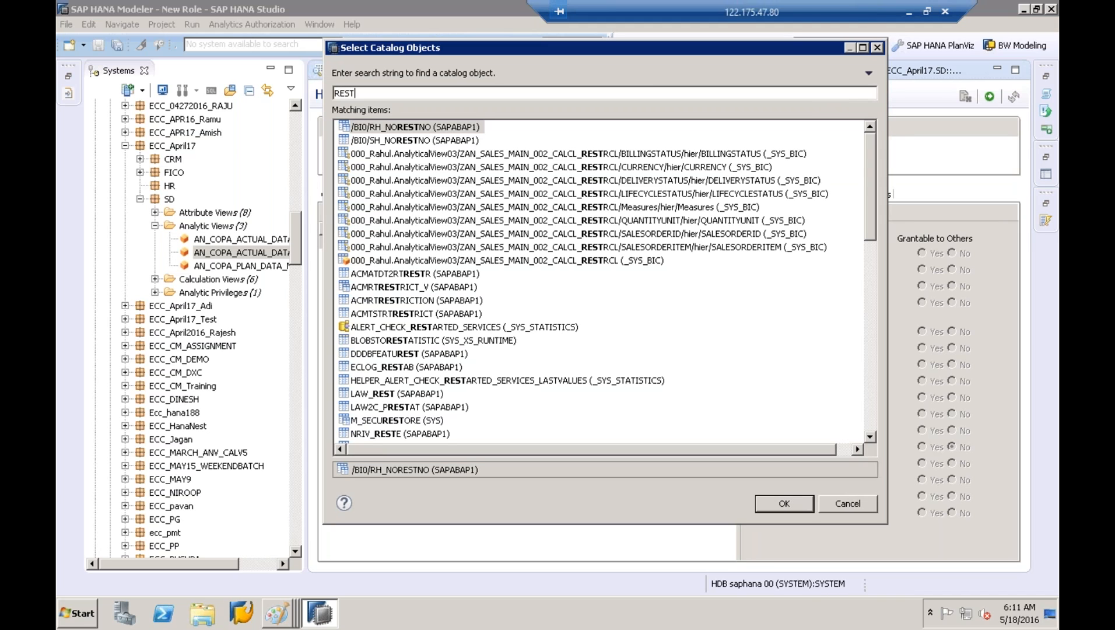
click(866, 395)
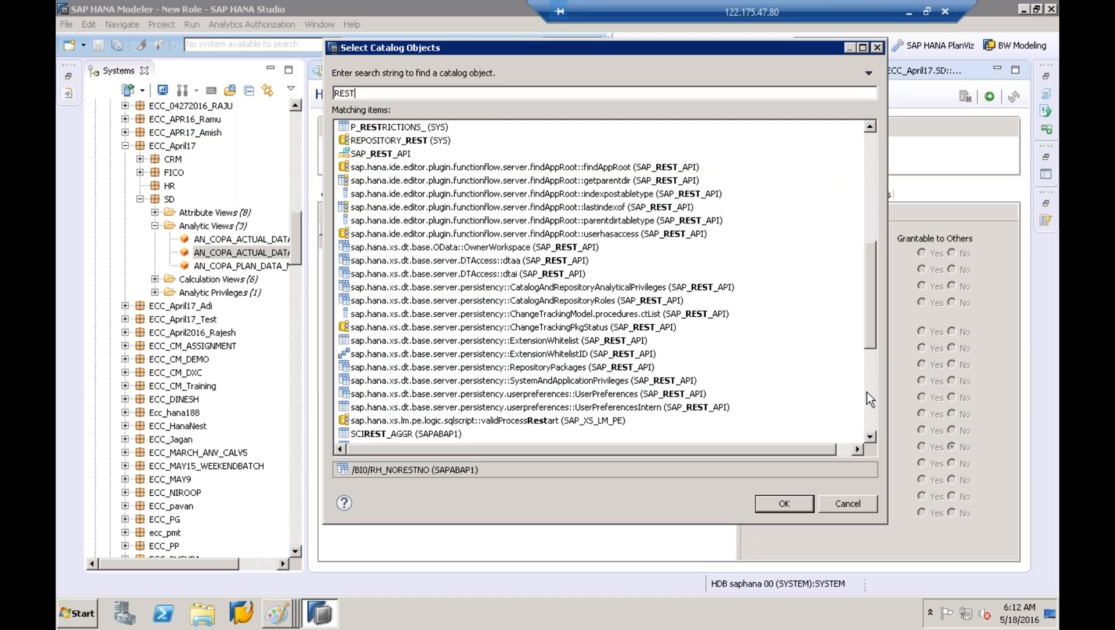
click(412, 141)
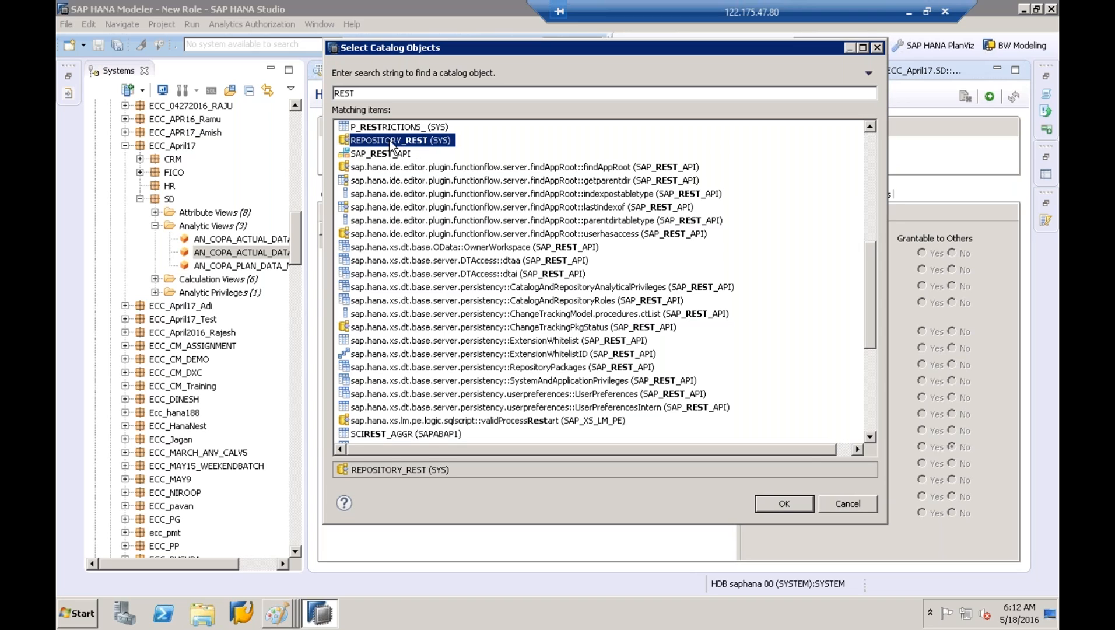
click(791, 502)
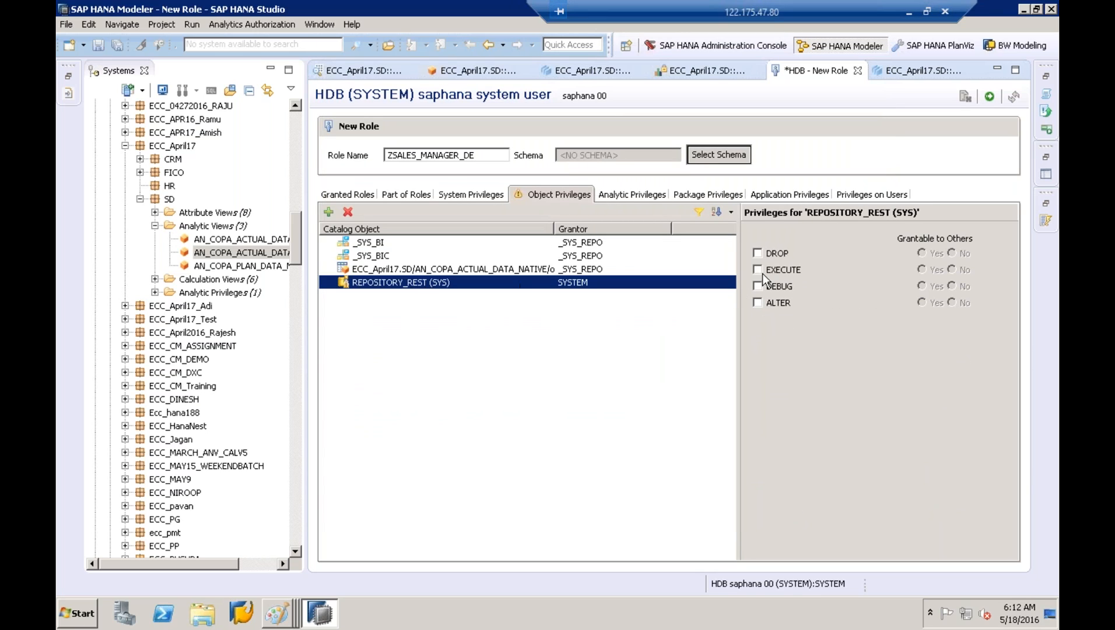
click(757, 270)
click(407, 287)
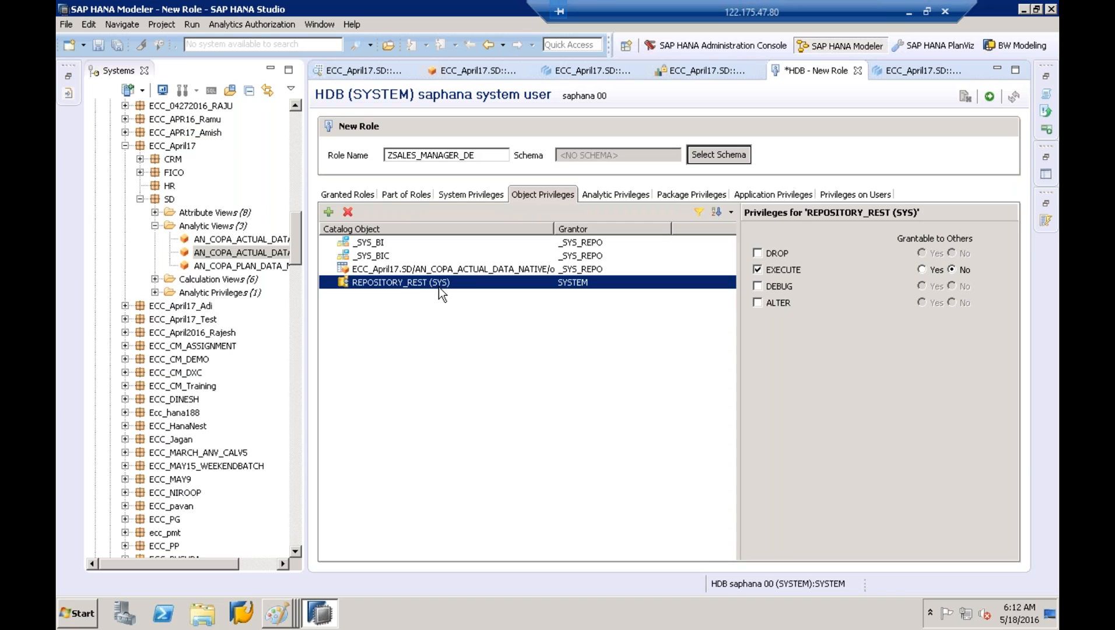
click(452, 198)
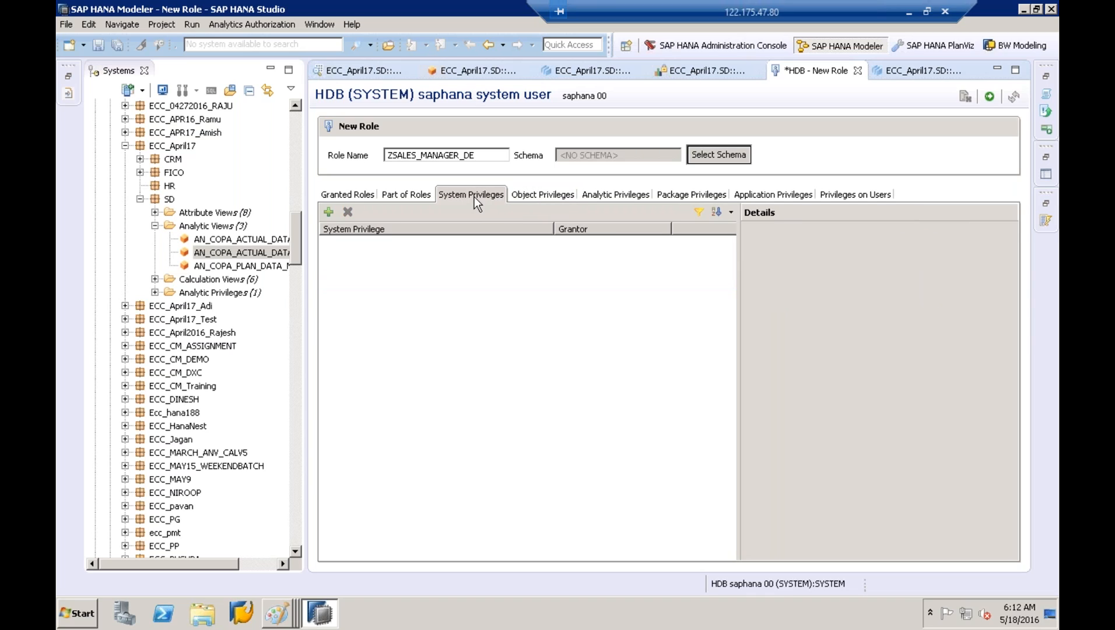
click(328, 212)
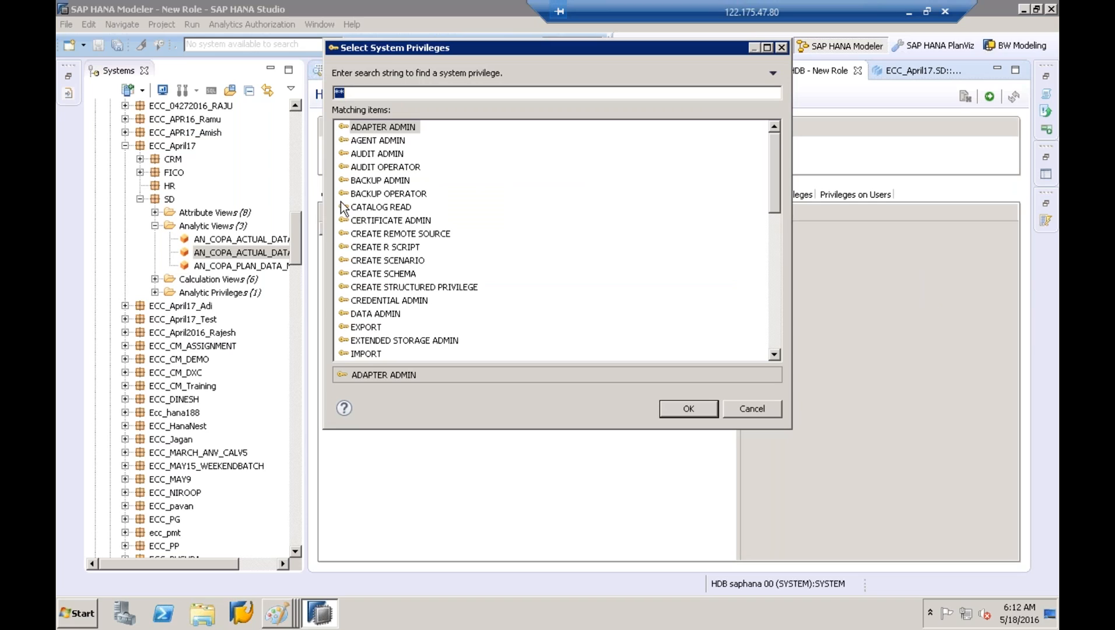
click(372, 182)
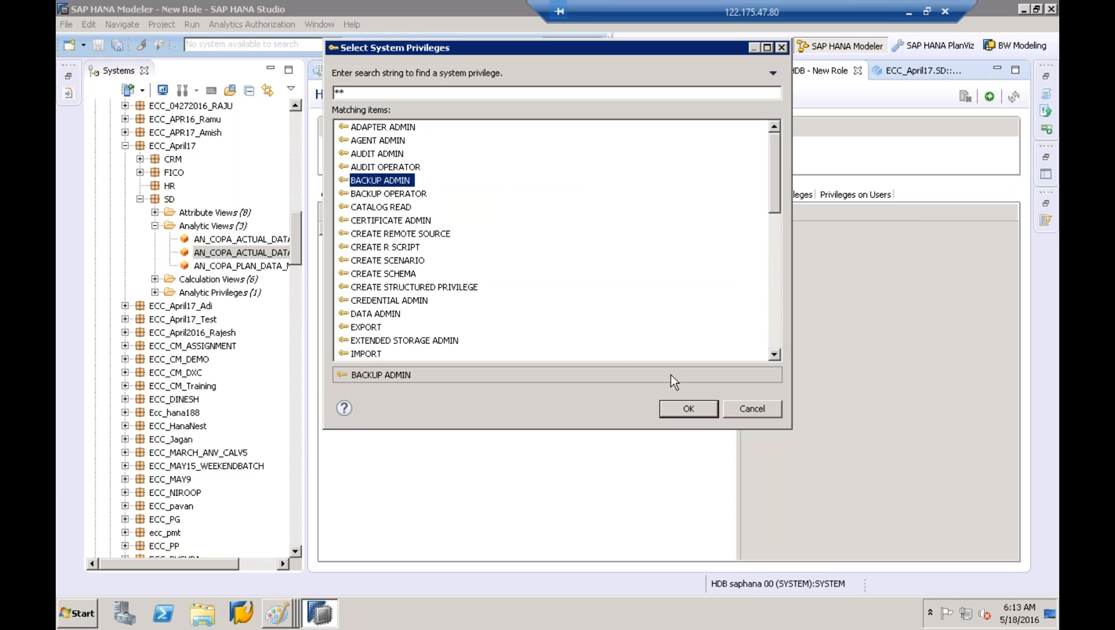
click(701, 410)
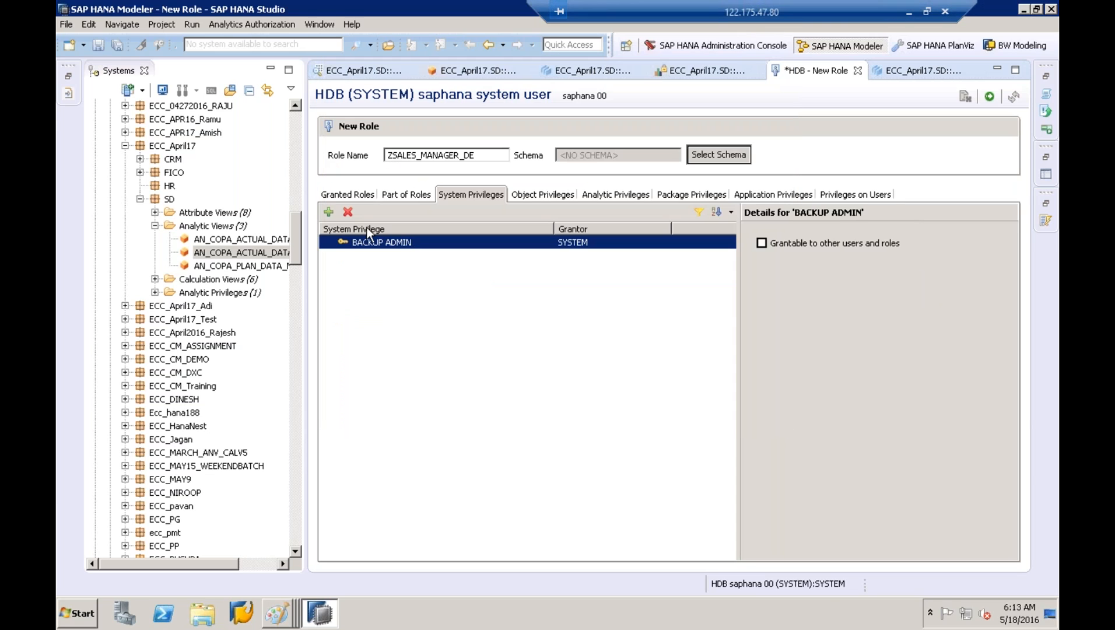
click(335, 212)
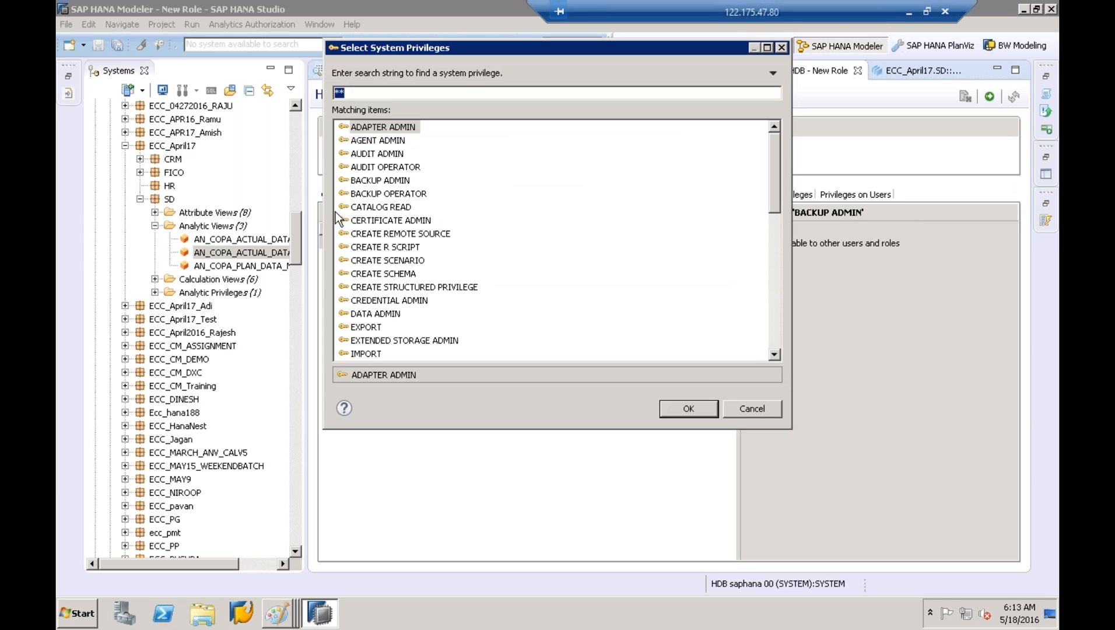
click(778, 358)
click(776, 358)
click(391, 288)
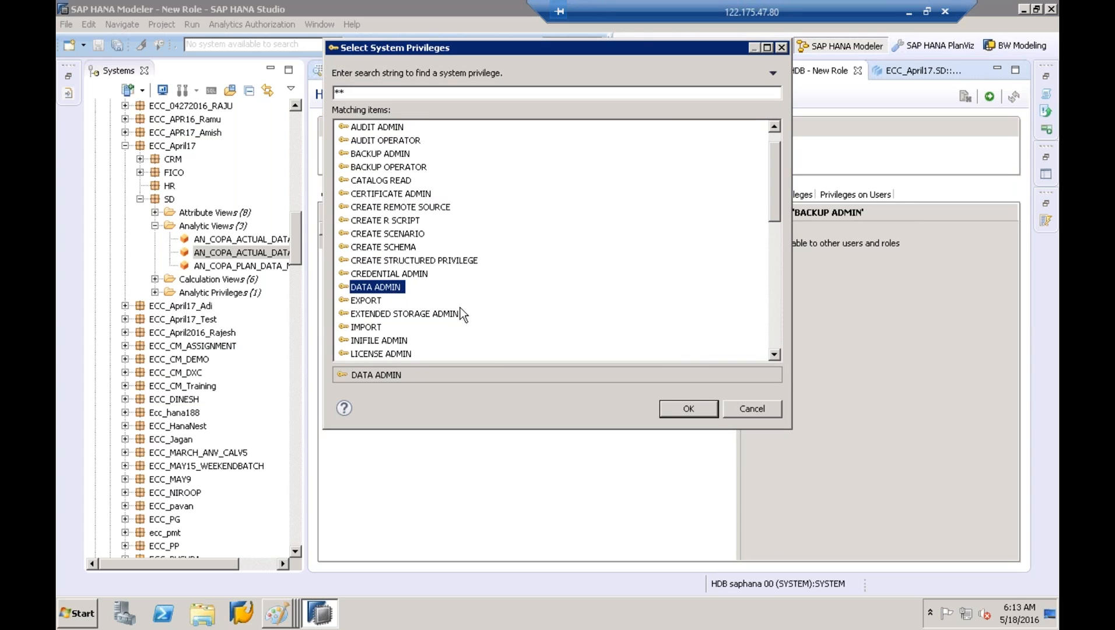
click(707, 410)
click(331, 213)
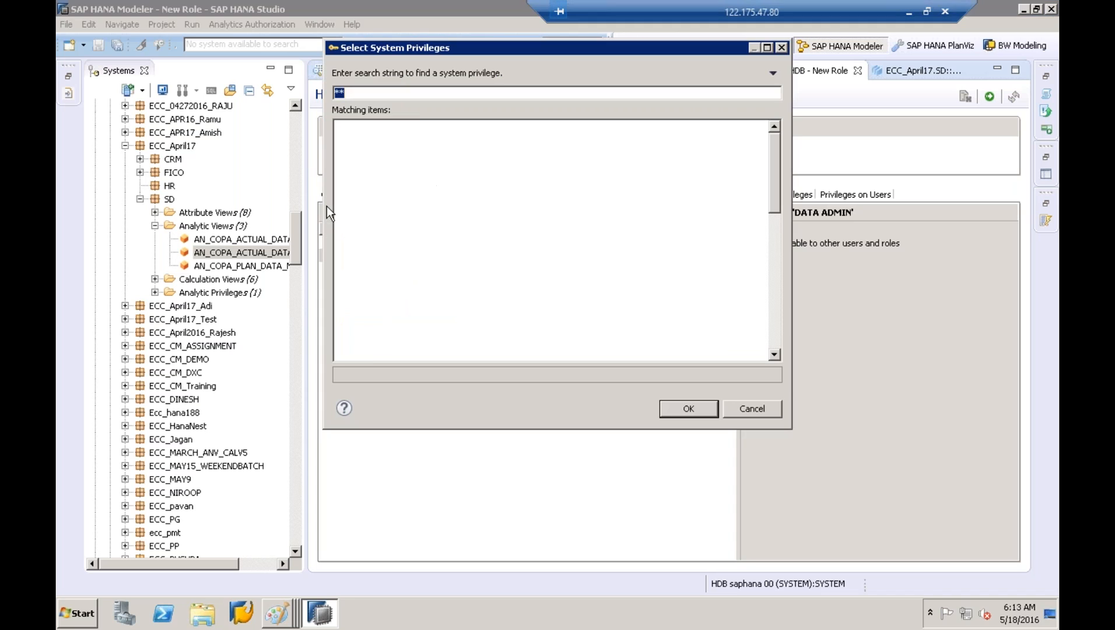
click(367, 326)
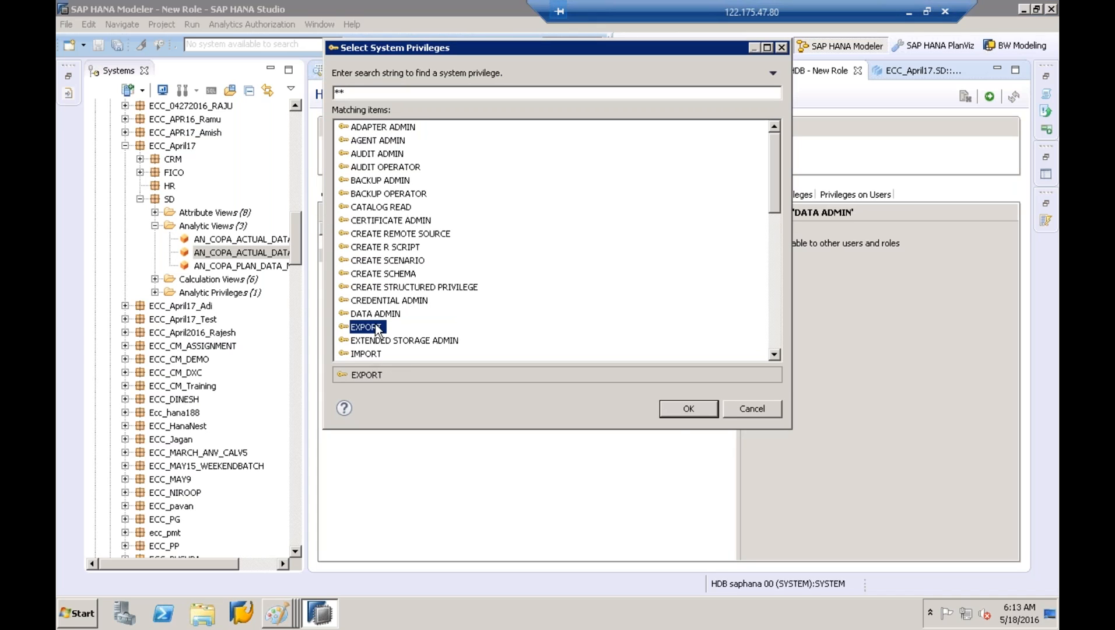
click(687, 410)
click(328, 212)
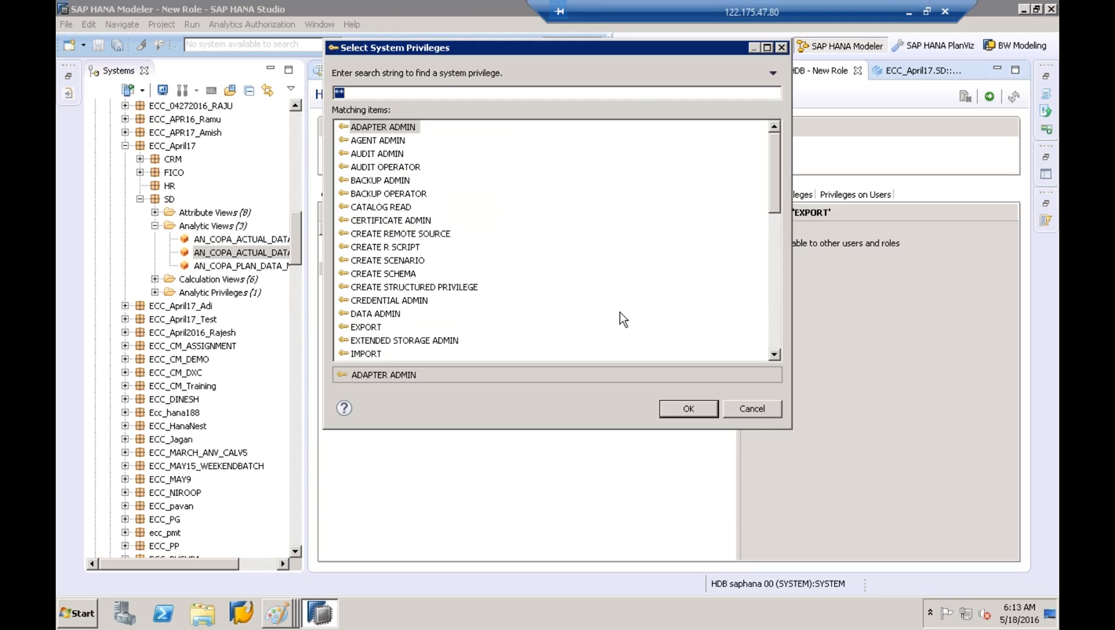
click(779, 355)
click(779, 355)
click(780, 355)
click(780, 355)
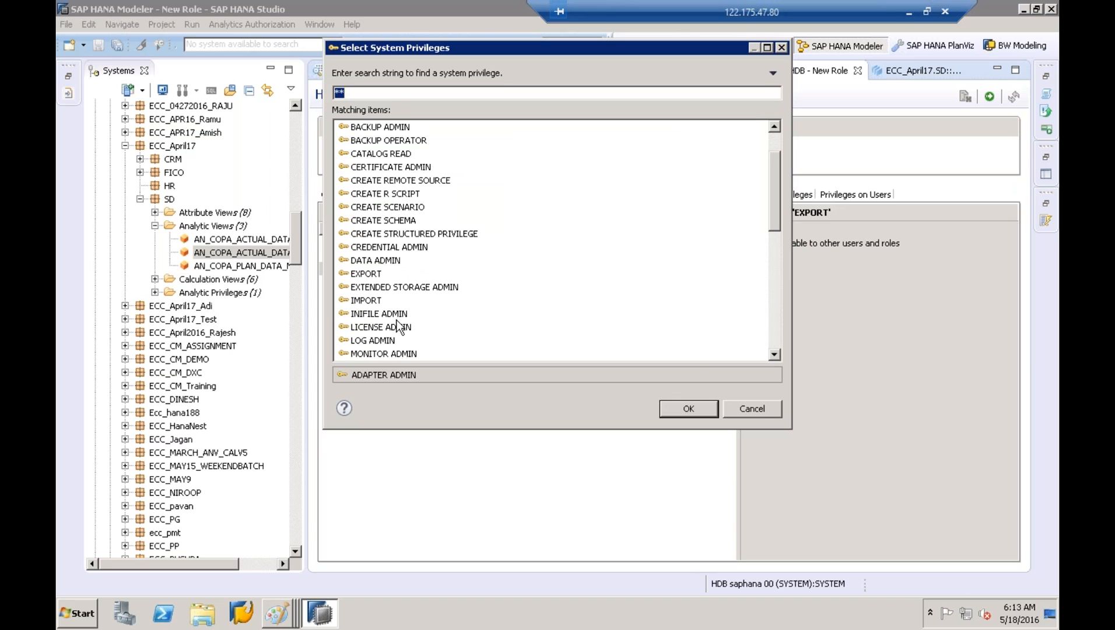
click(365, 301)
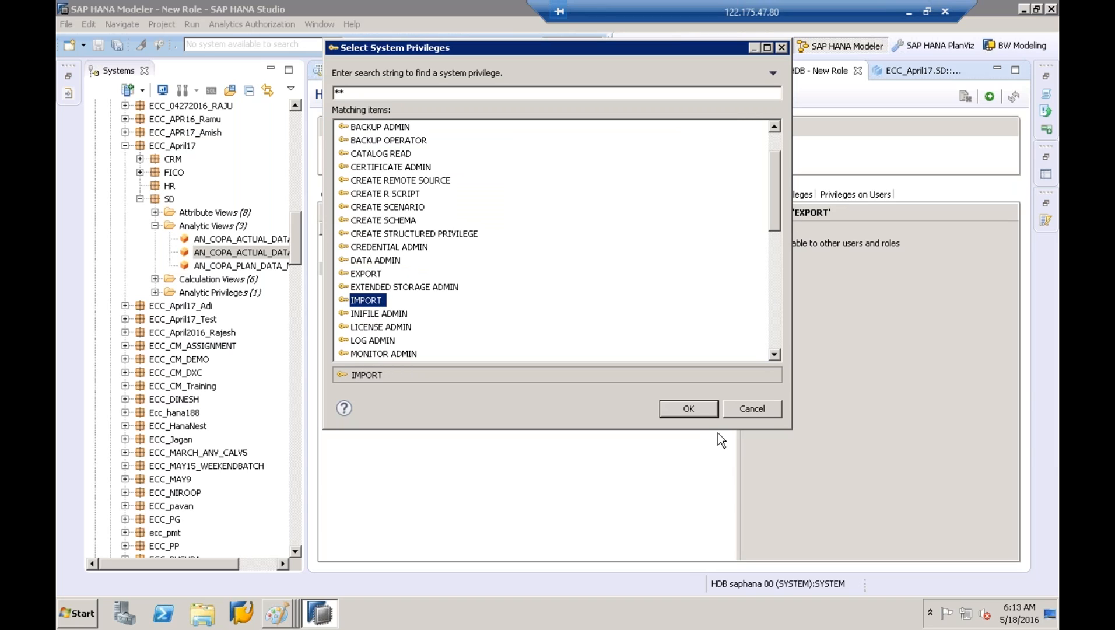
click(690, 411)
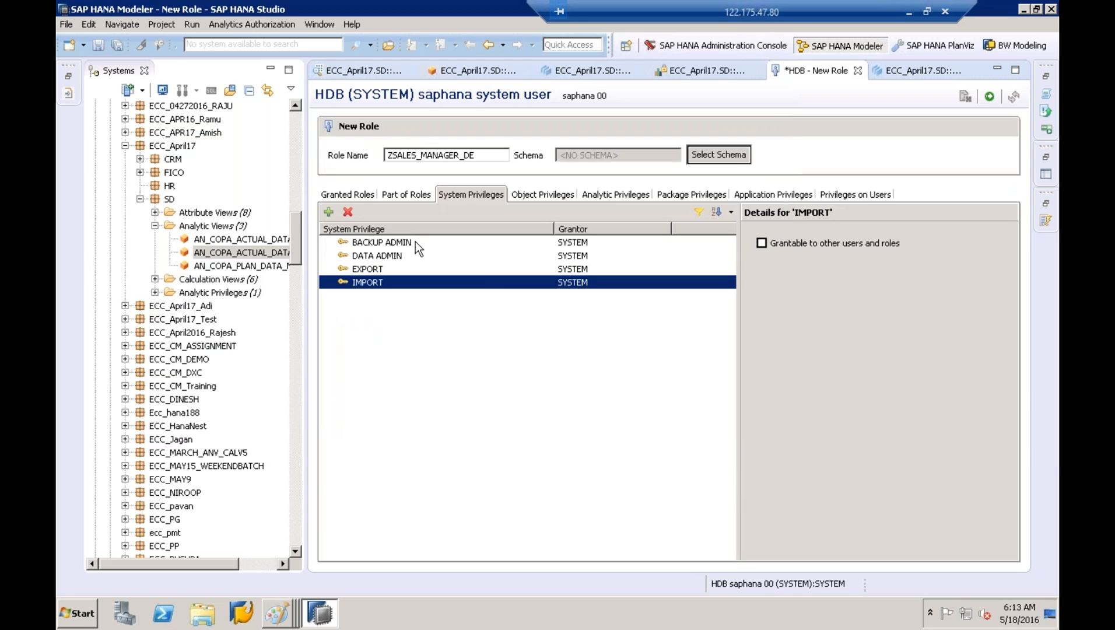
click(330, 214)
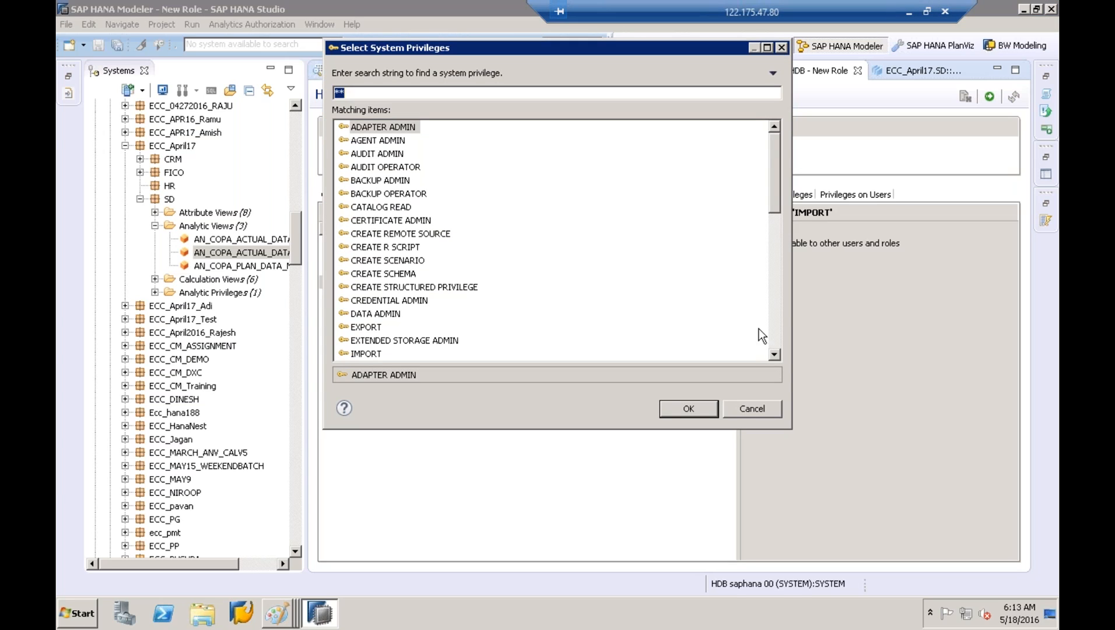
click(774, 337)
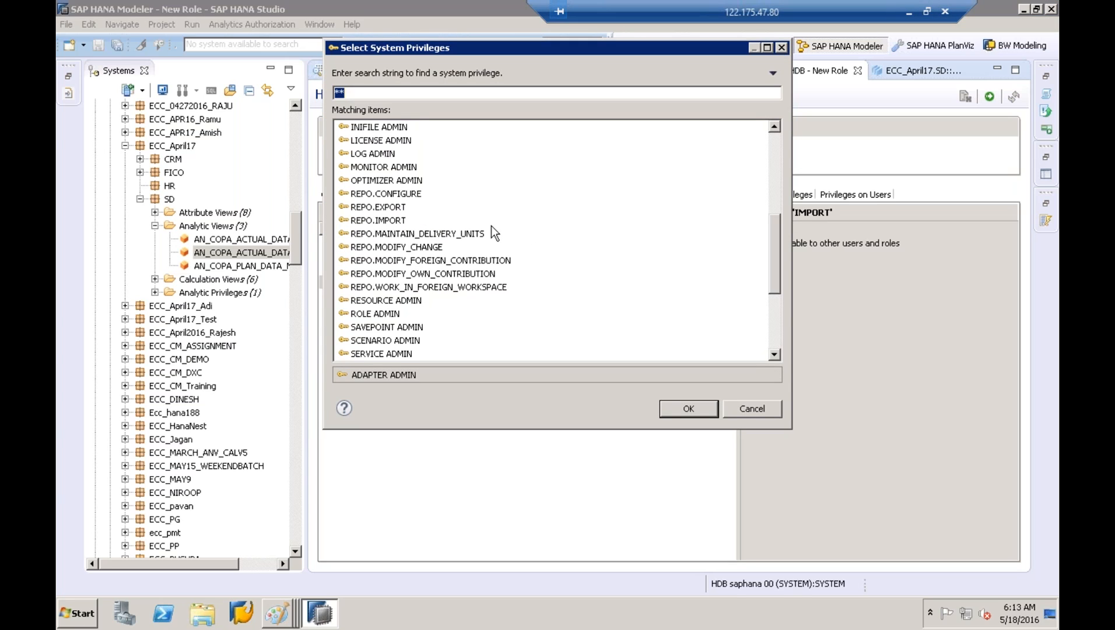
click(381, 140)
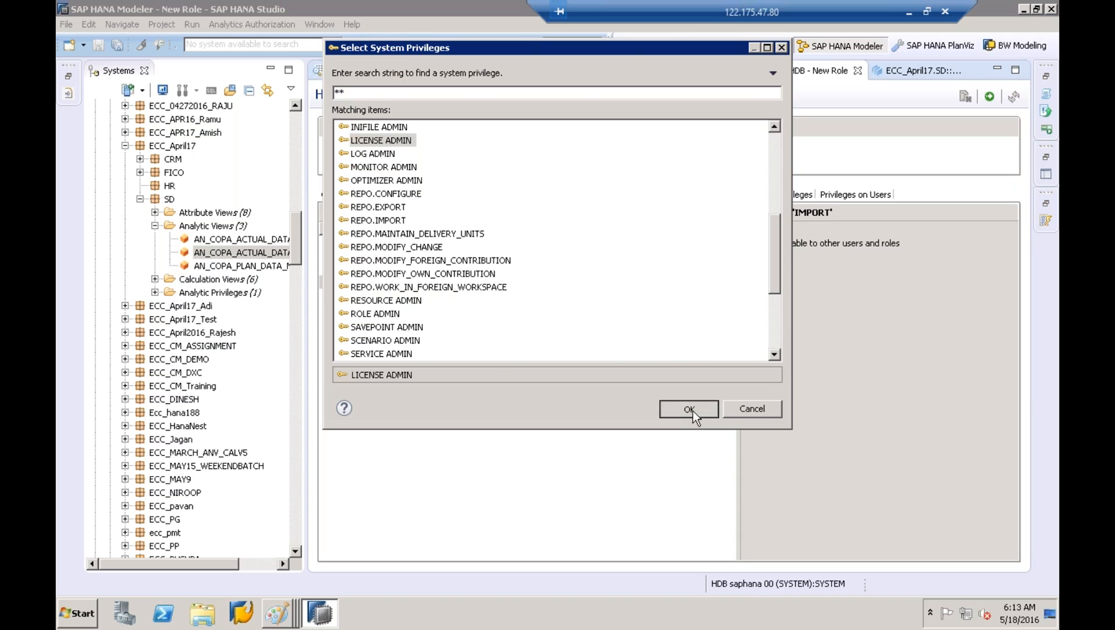
click(693, 409)
click(335, 211)
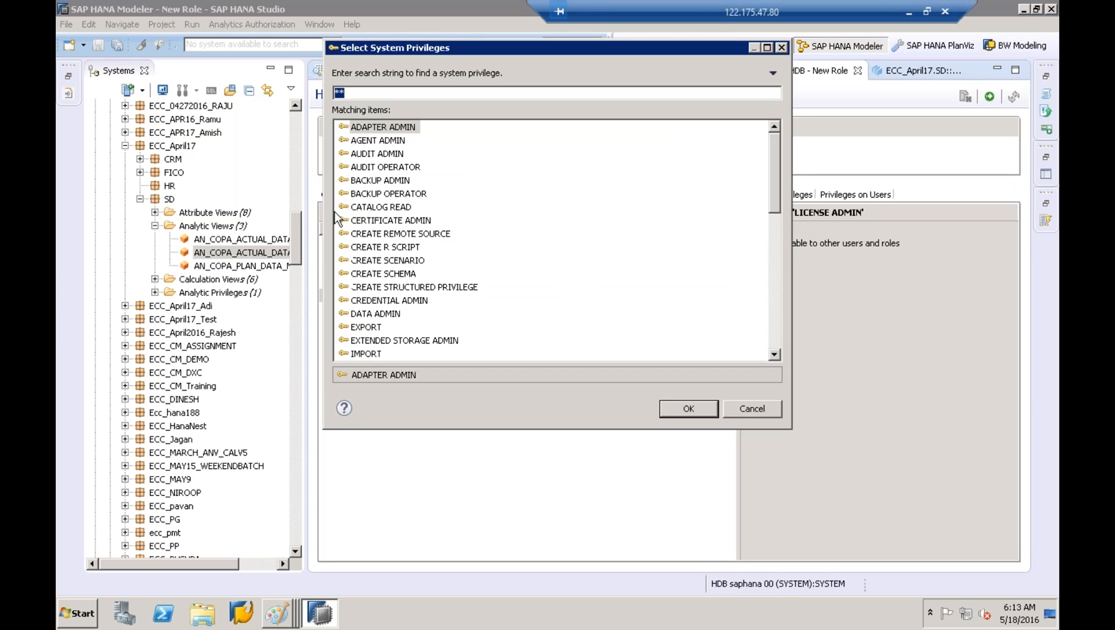
click(772, 343)
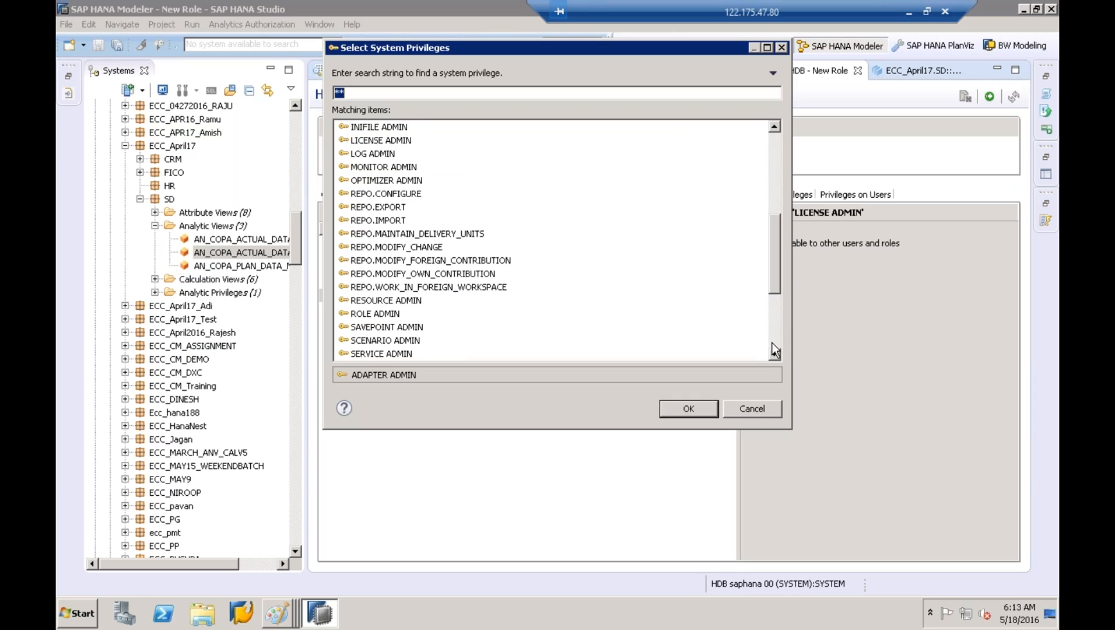
click(392, 167)
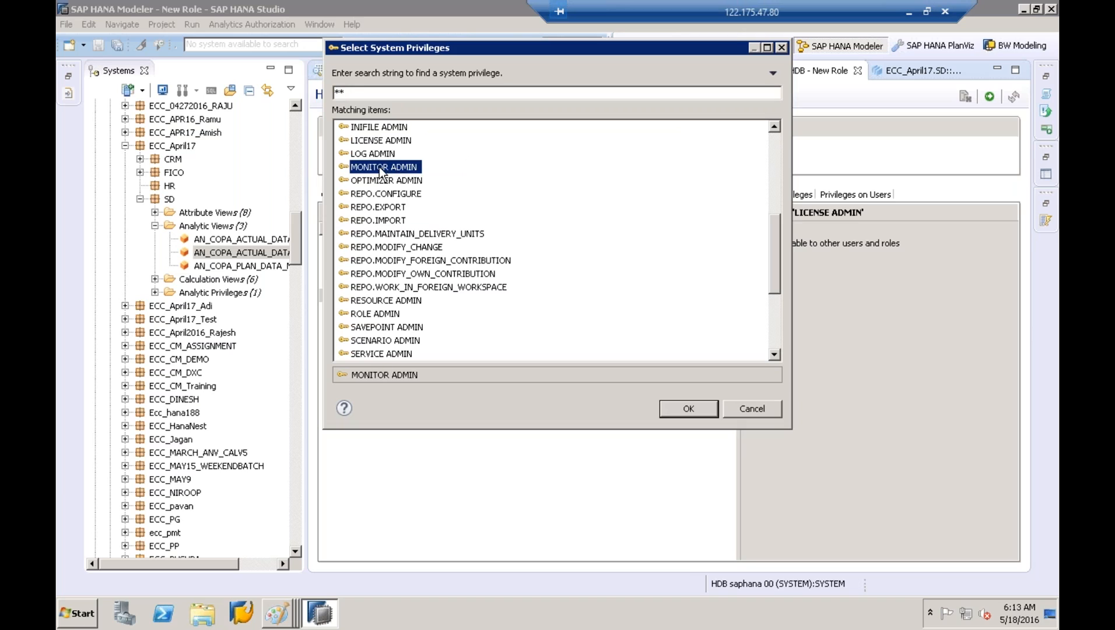
click(698, 411)
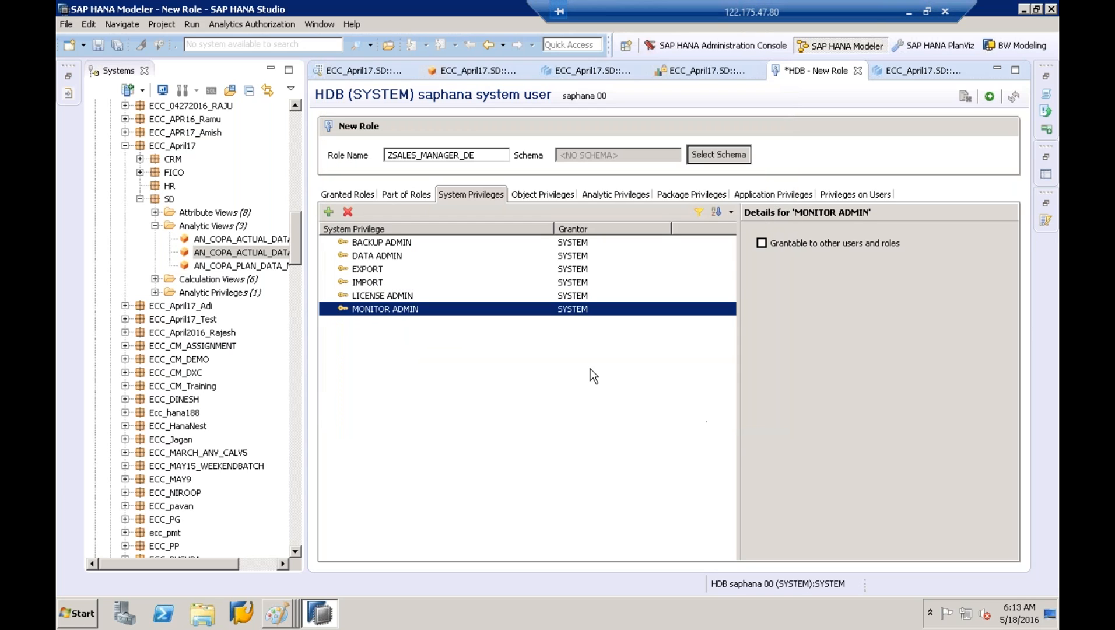
click(432, 297)
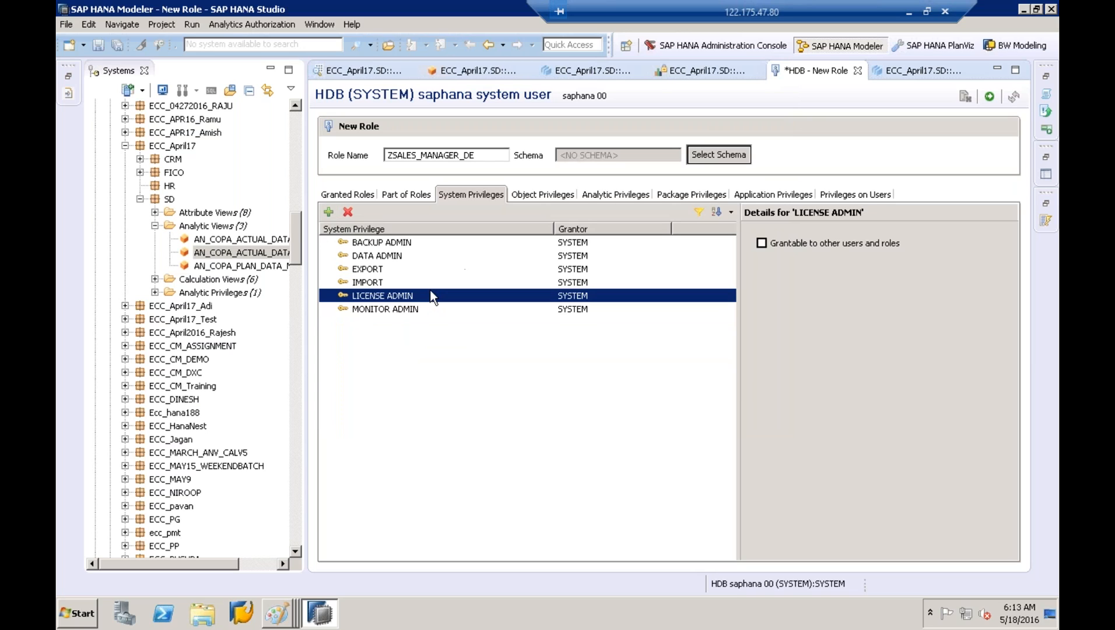
click(376, 276)
click(376, 271)
click(384, 260)
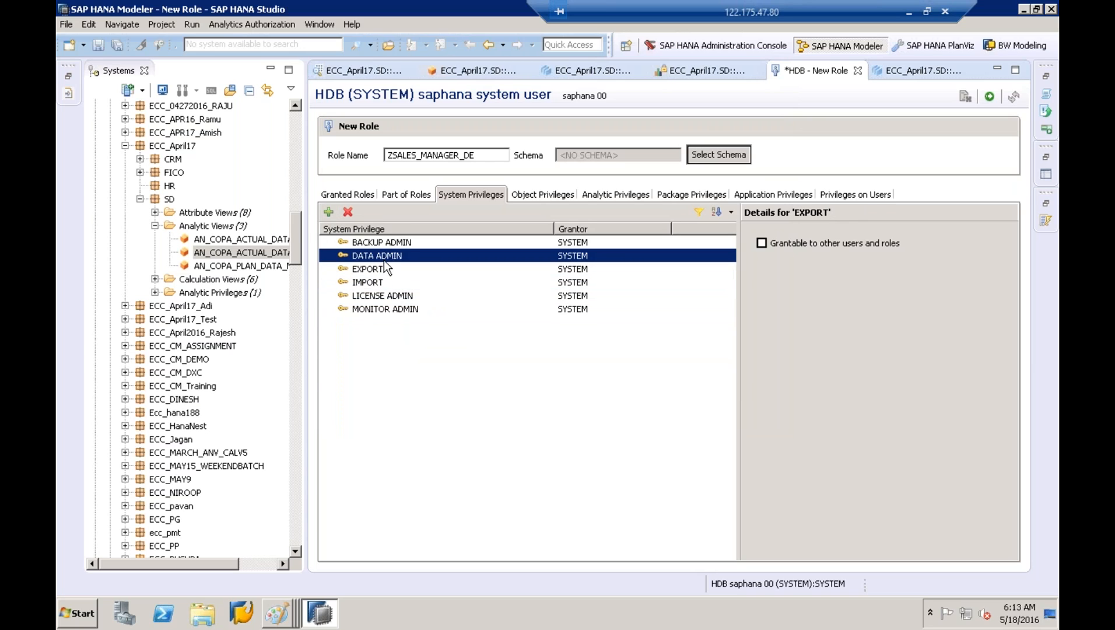
click(399, 242)
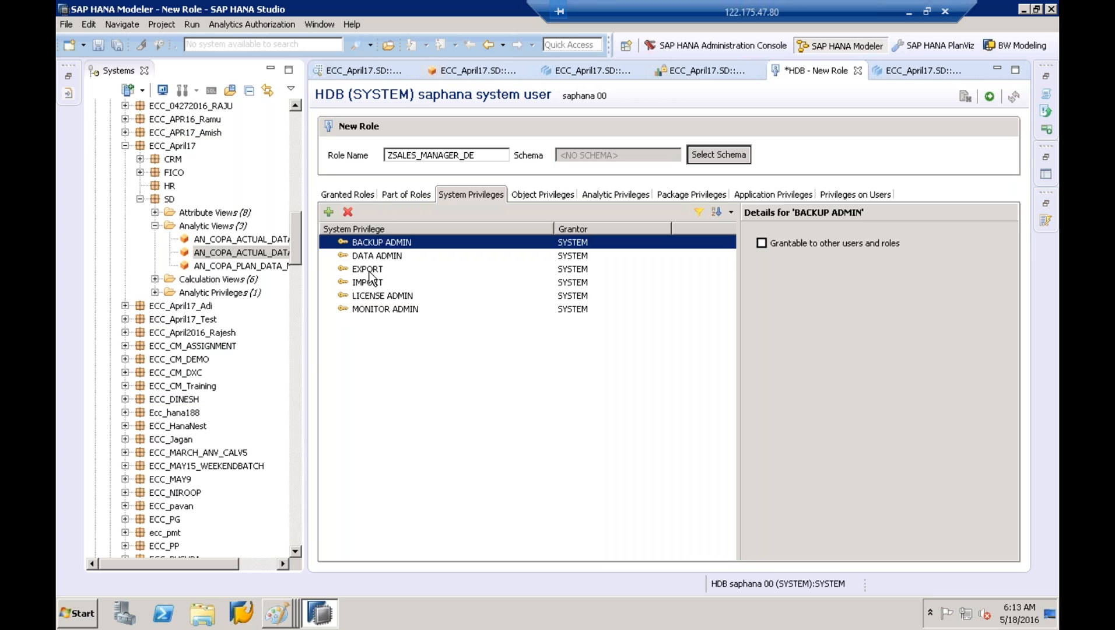
Shift-select all system privileges, ADAPTER ADMIN through WORKLOAD REPLAY ADMIN, and add them to the role
click(328, 212)
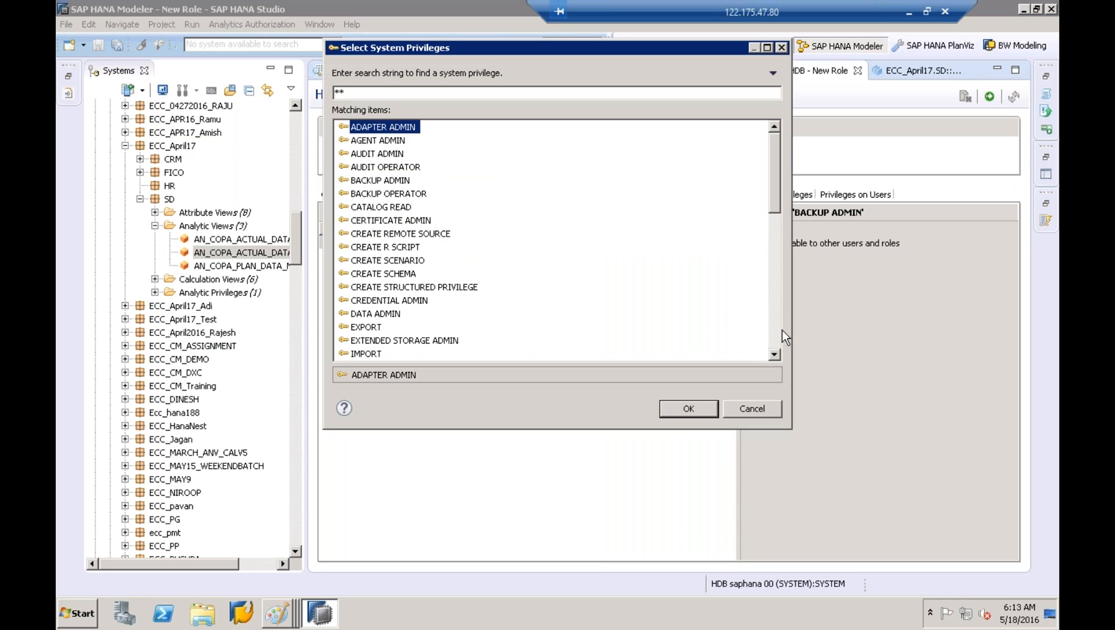
scroll(776, 345, down, 10)
shift+click(439, 353)
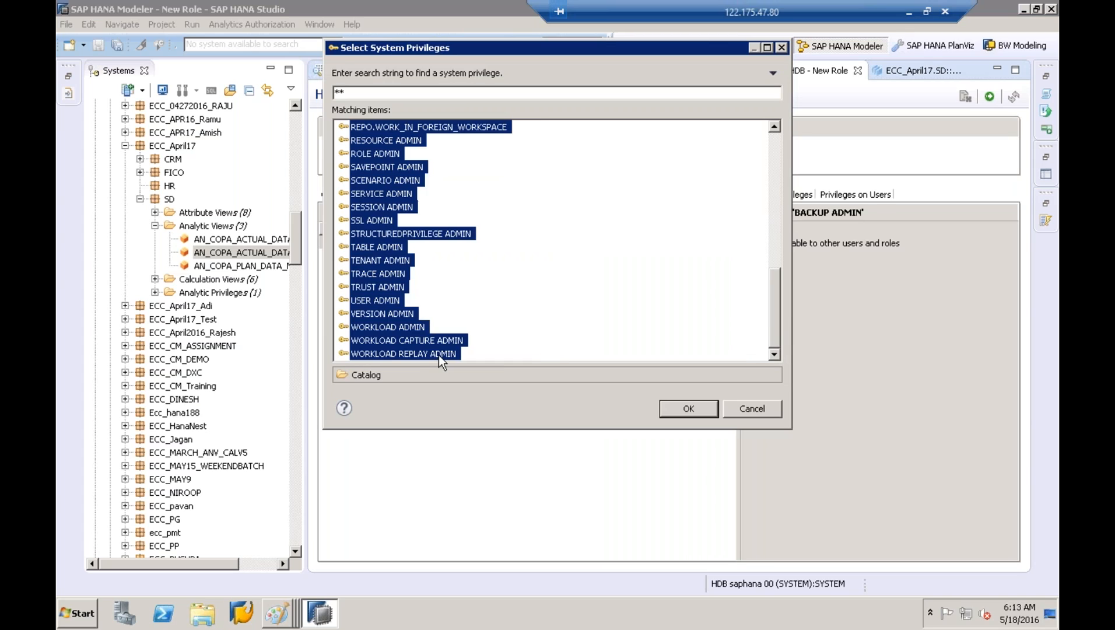
click(684, 411)
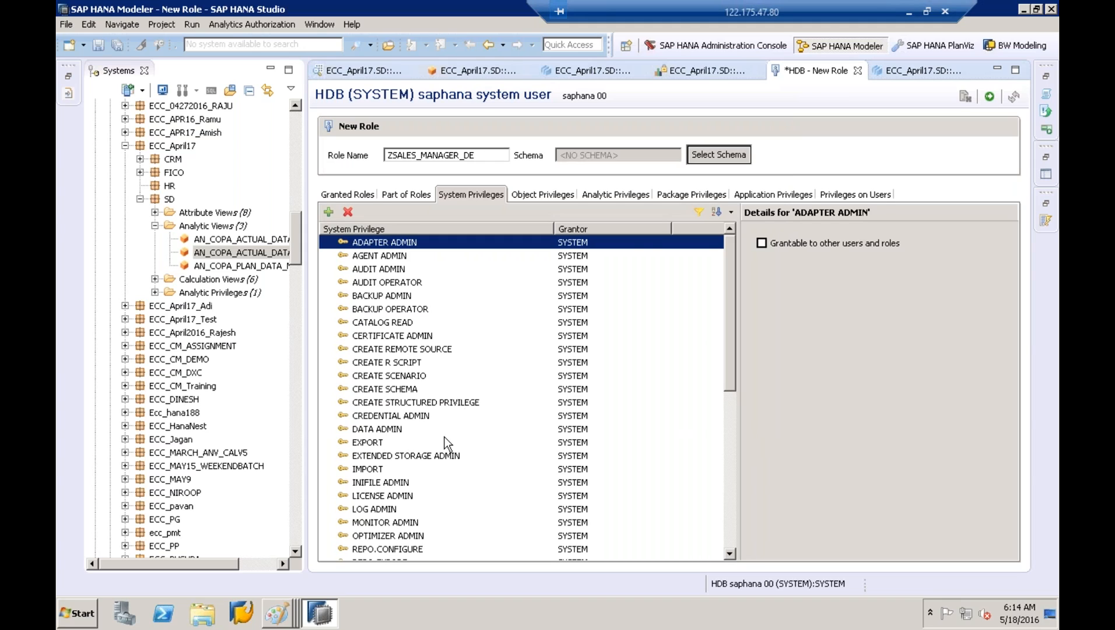
click(678, 196)
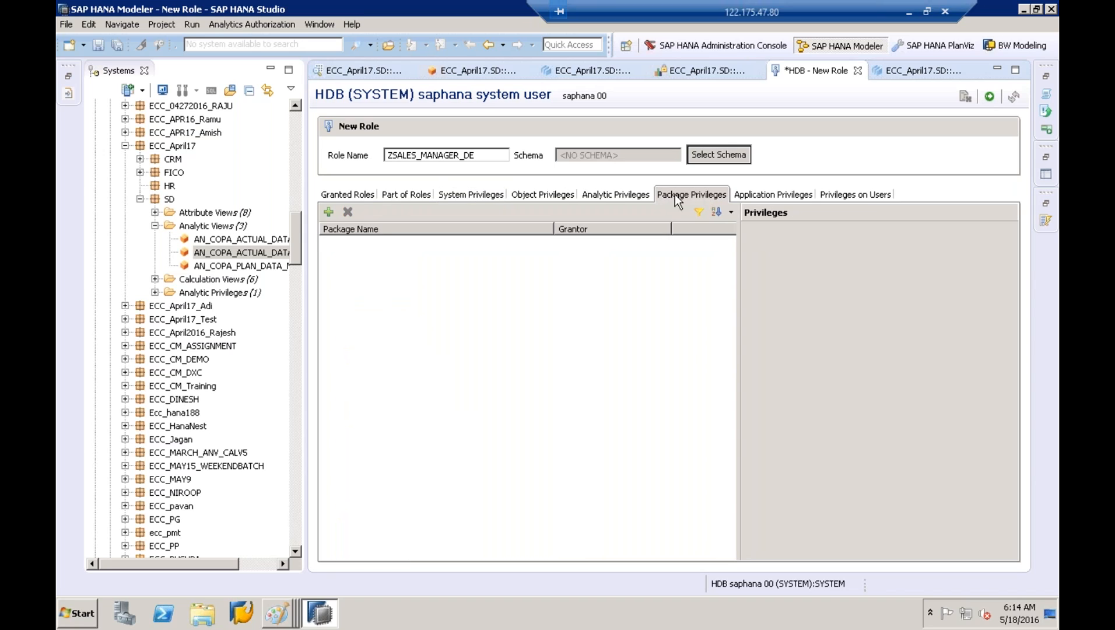
Search repository packages for ECC_APRIL17 and add the ECC_April17 package to the role
click(328, 212)
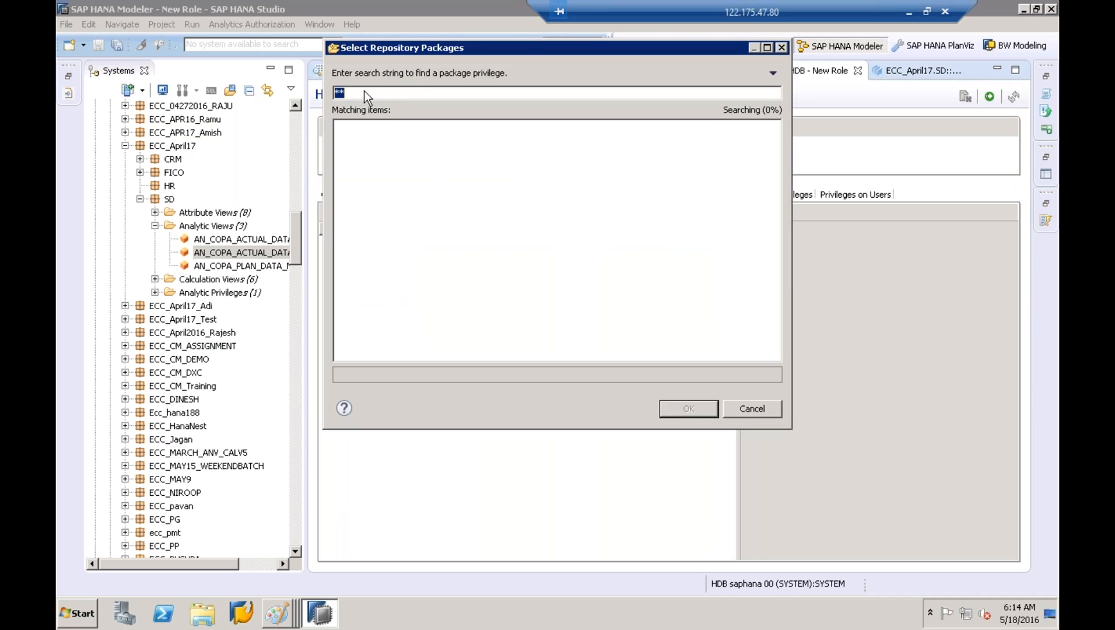
key(BackSpace)
key(BackSpace)
text(ECC_APRIL17)
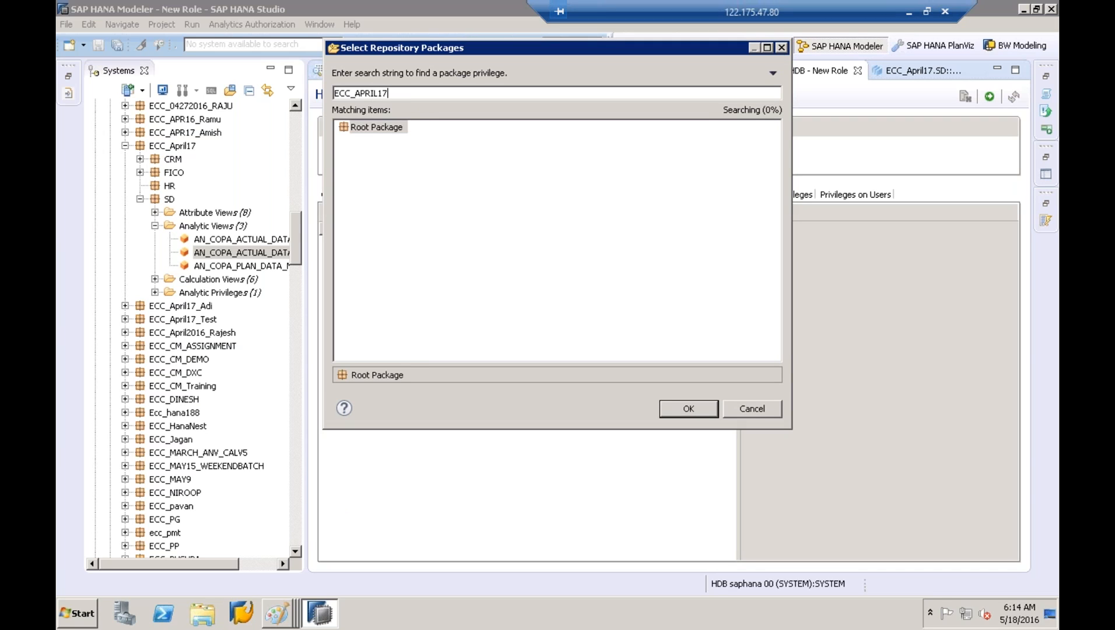
key(BackSpace)
key(BackSpace)
key(BackSpace)
key(BackSpace)
key(BackSpace)
key(BackSpace)
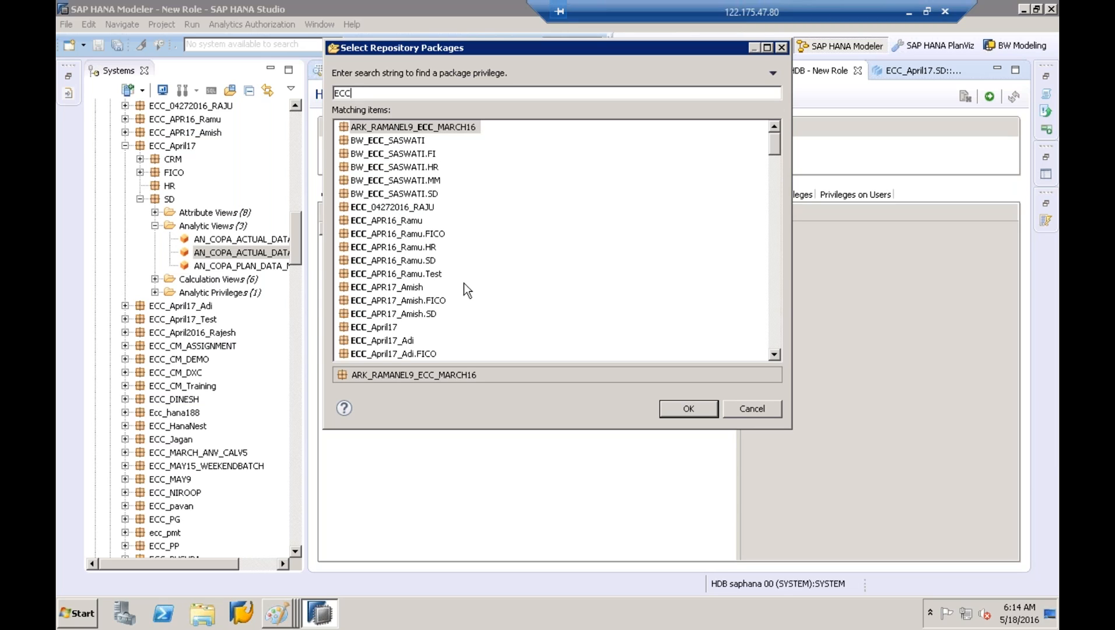
click(389, 328)
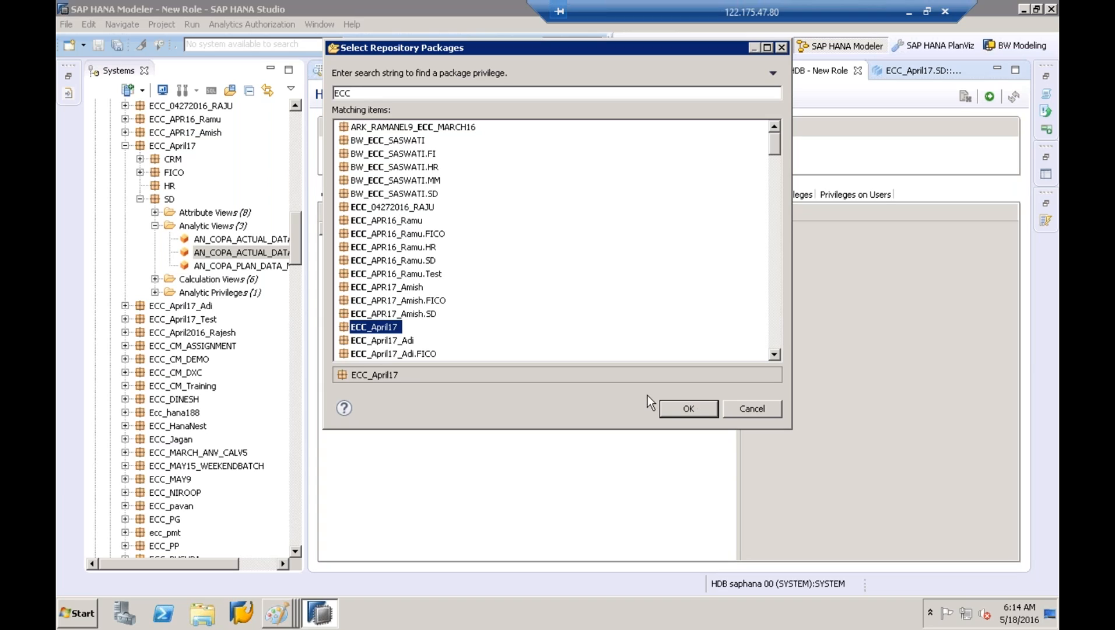
click(675, 407)
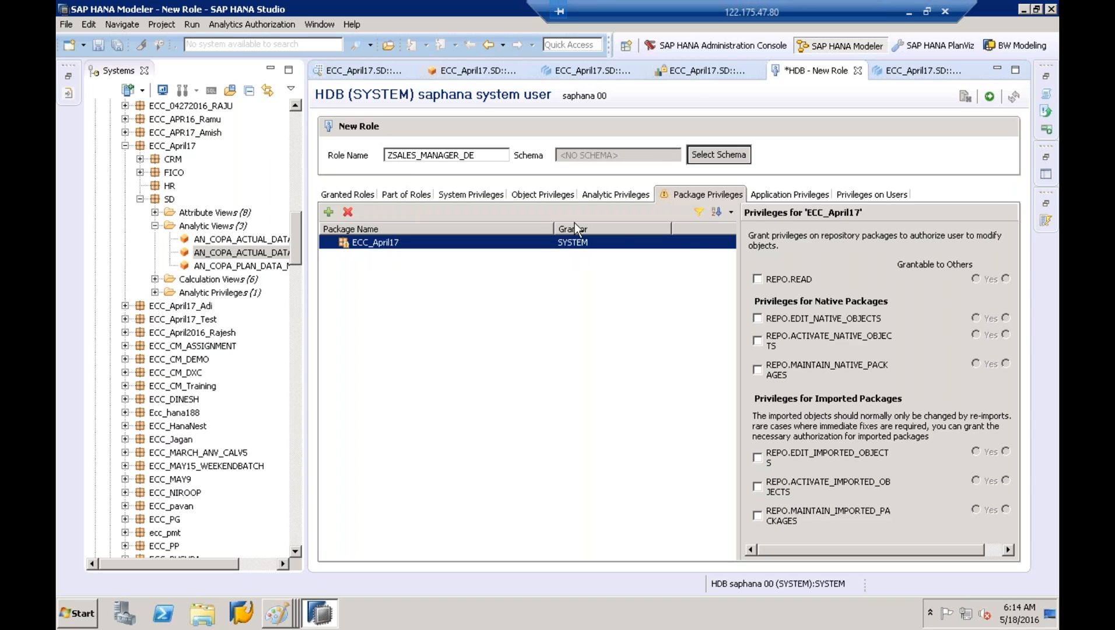
Tick REPO.READ, EDIT_NATIVE_OBJECTS, ACTIVATE_NATIVE_OBJECTS and MAINTAIN_NATIVE_PACKAGES for ECC_April17
click(756, 279)
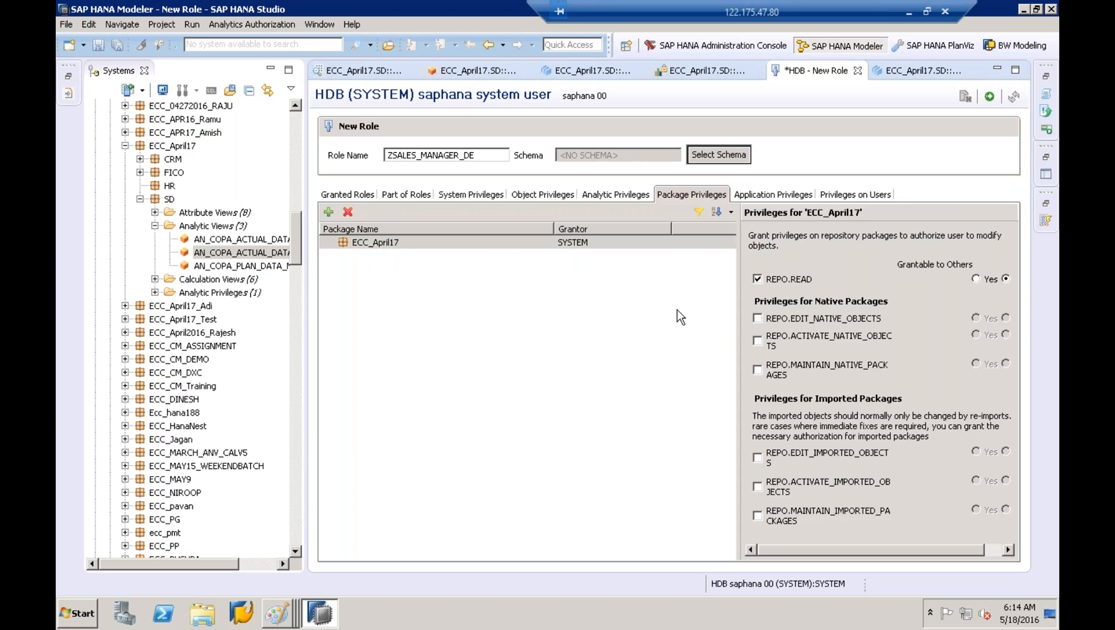
click(757, 318)
click(758, 340)
click(766, 368)
click(478, 247)
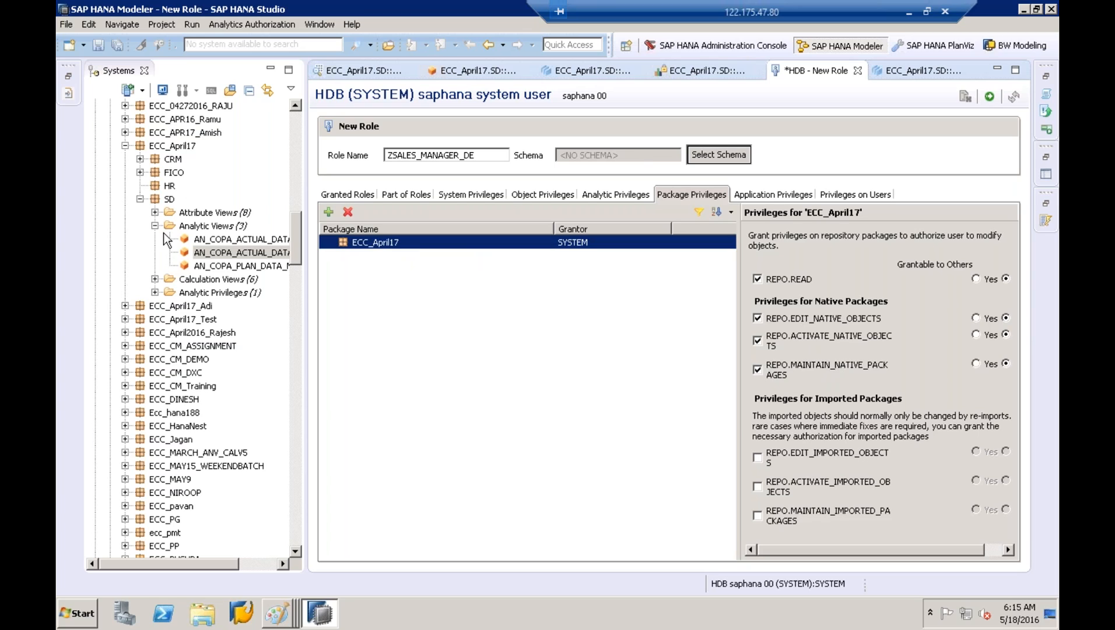
click(330, 212)
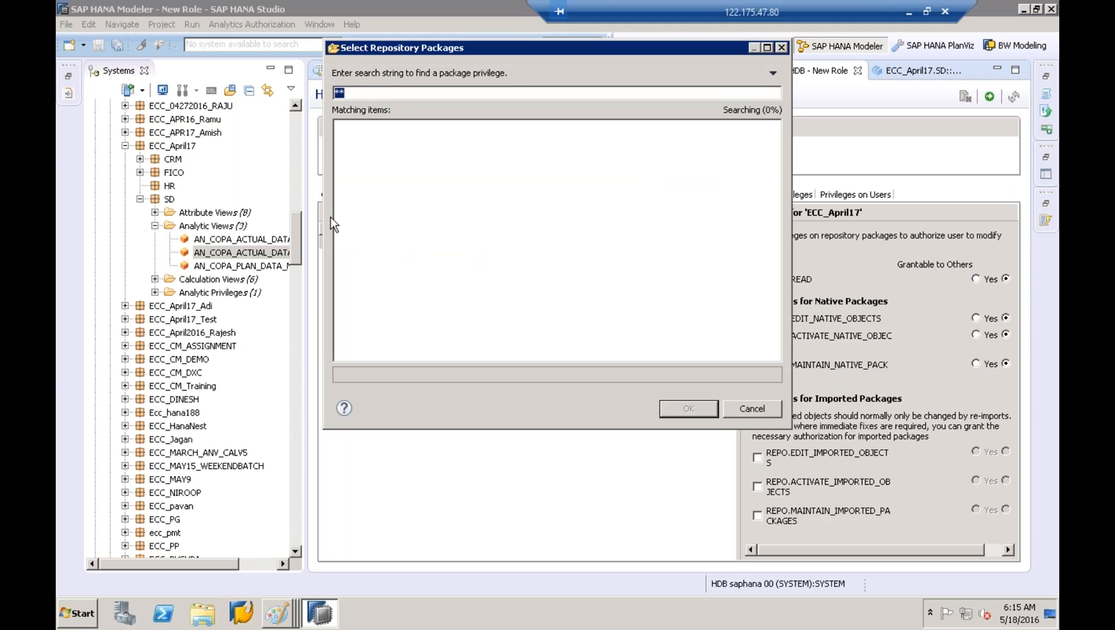
text(ROOT)
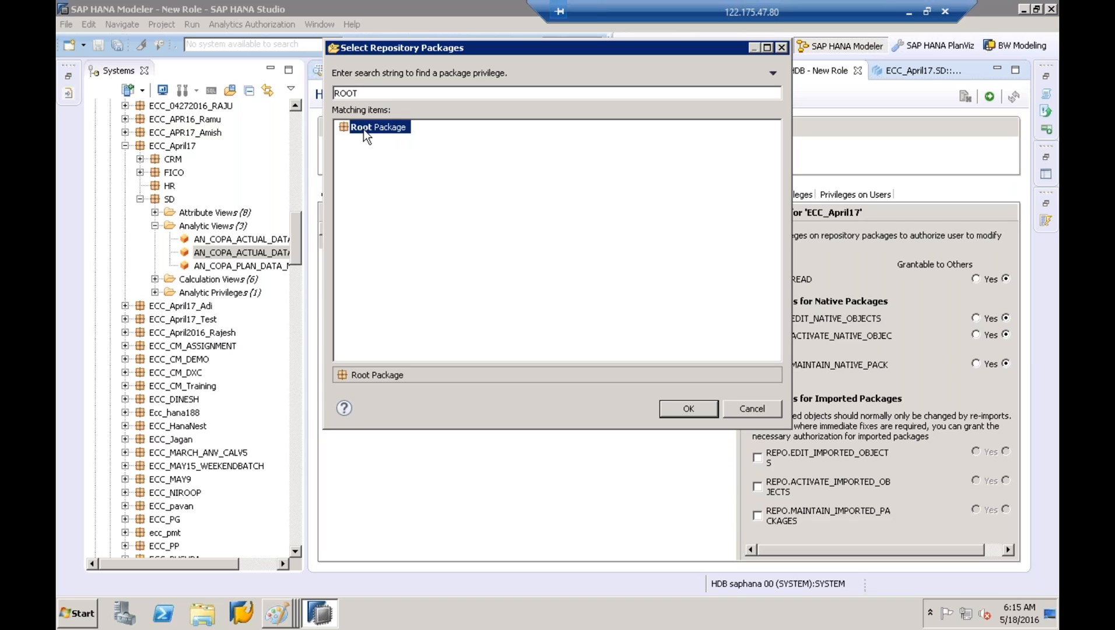
click(745, 407)
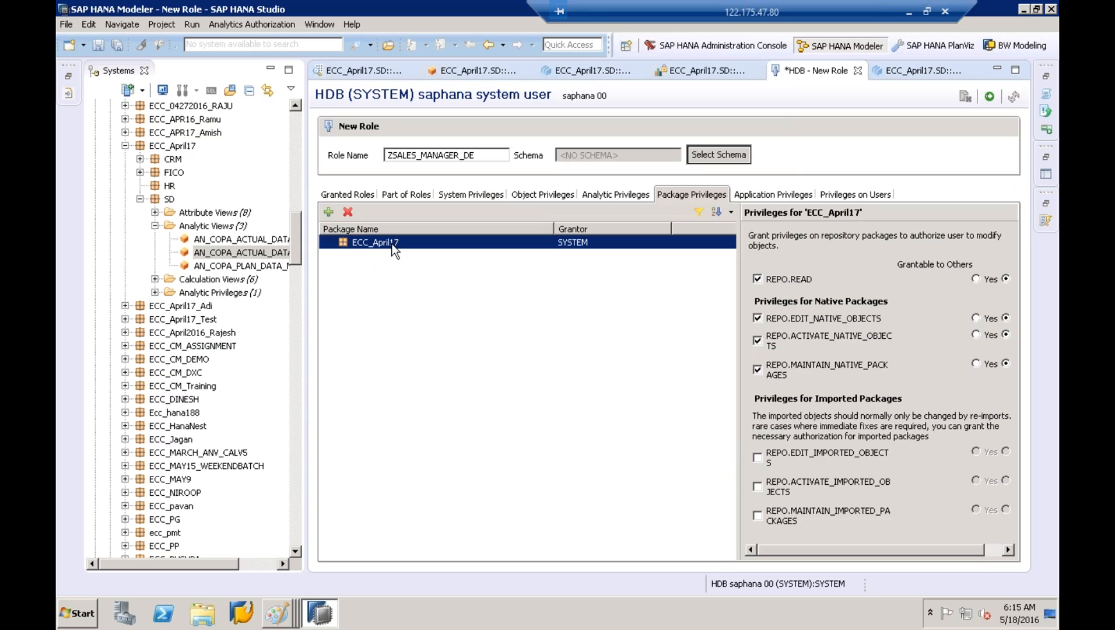
Deploy ZSALES_MANAGER_DE and select the role name in the 'created' confirmation message
click(991, 97)
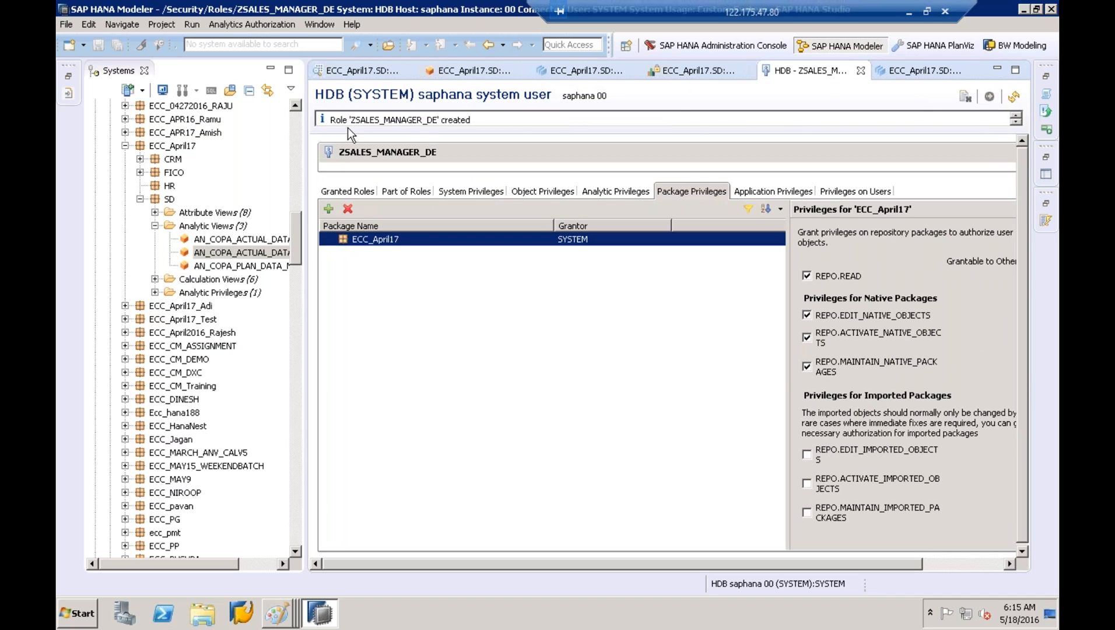
drag(352, 121, 435, 118)
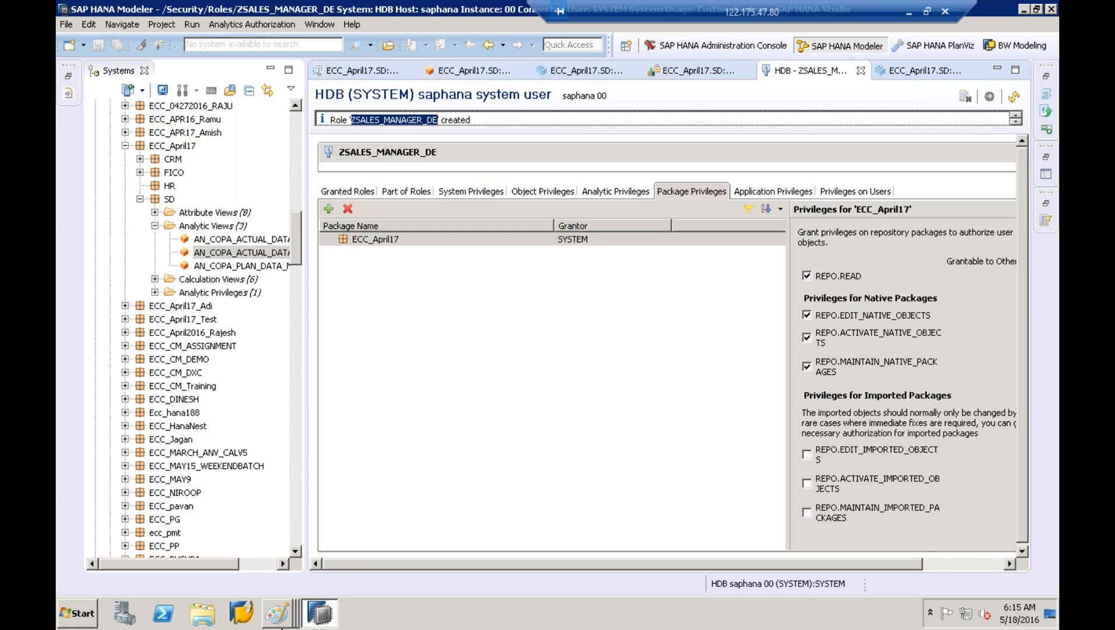
click(280, 623)
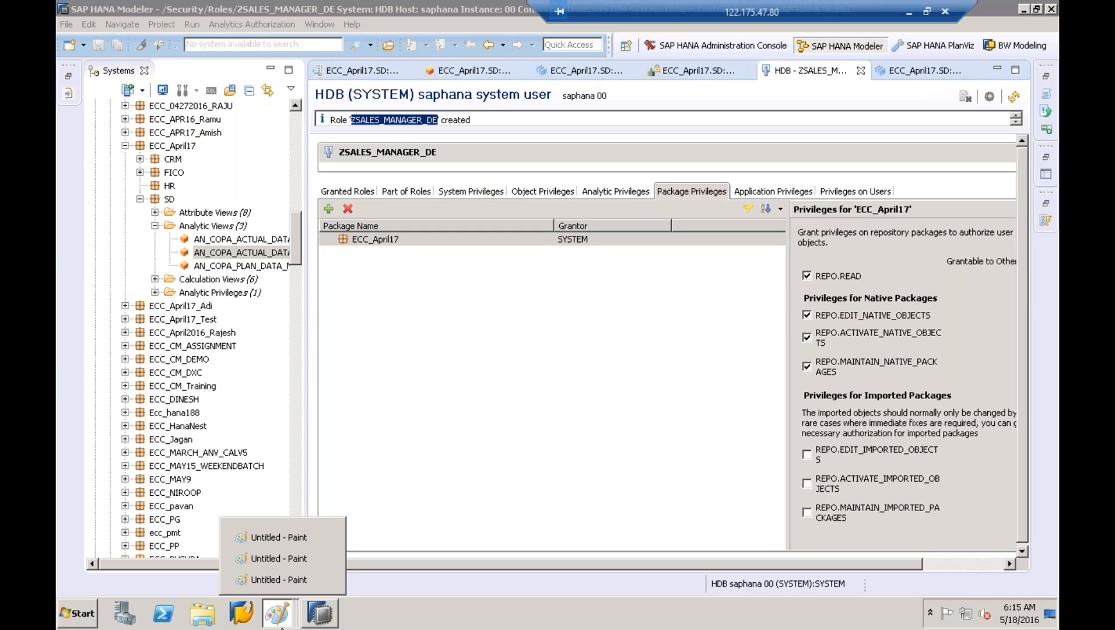
Bring up the Paint window showing the user, role and privilege diagram
click(286, 584)
click(277, 612)
click(277, 558)
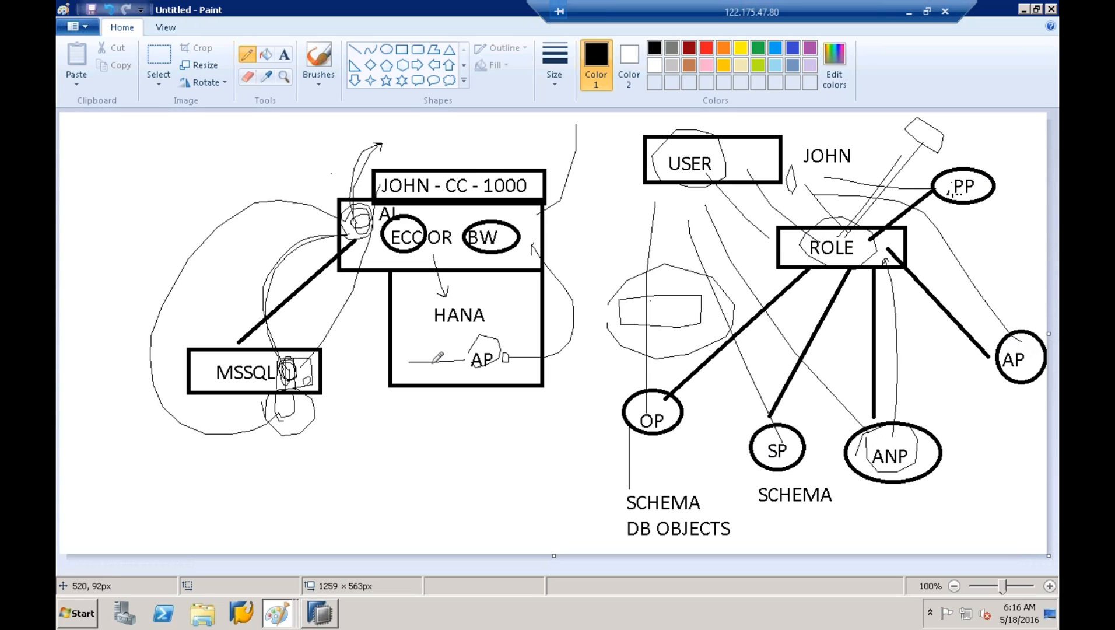
Copy the ZSALES_MANAGER_DE role name in SAP HANA Studio and switch to the blank Paint canvas
click(319, 612)
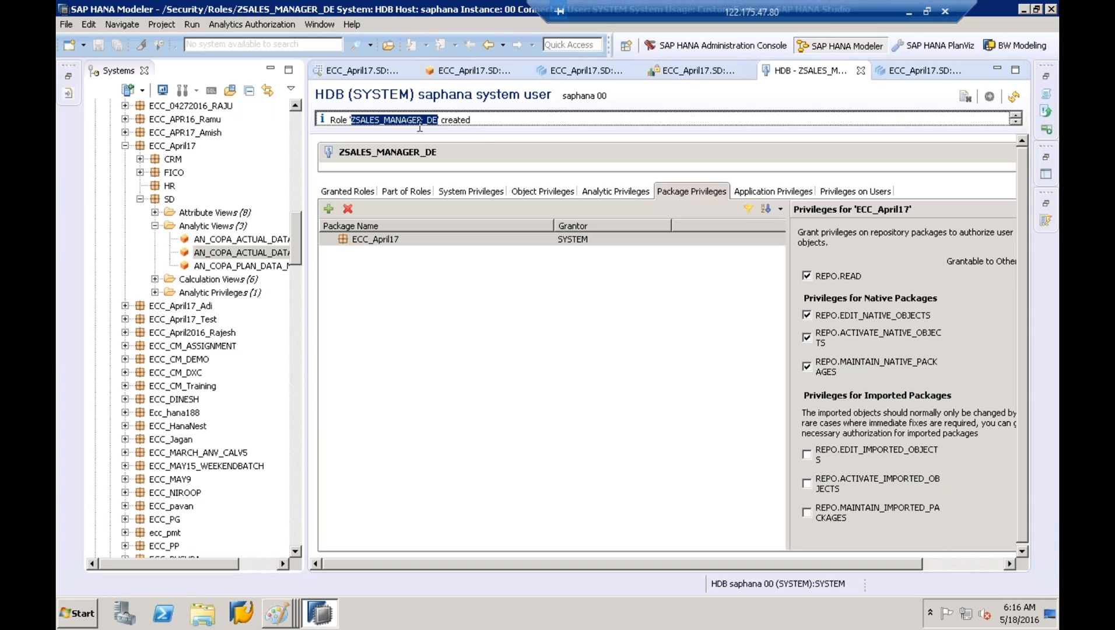
right_click(420, 126)
mouse_move(278, 612)
click(283, 588)
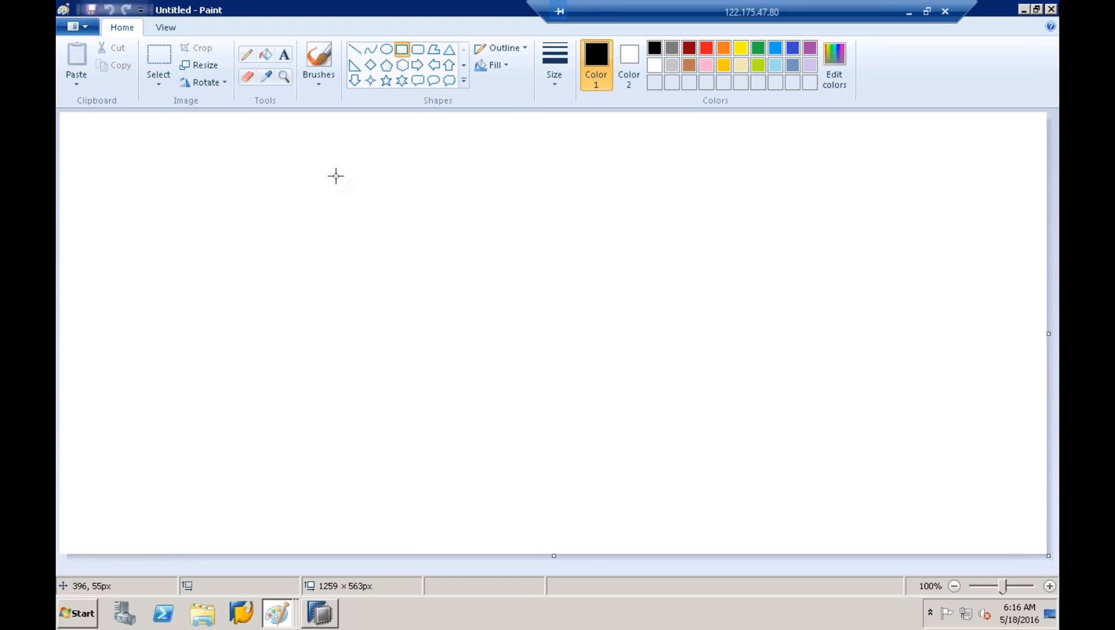
Draw a rectangle at upper left and paste the ZSALES_MANAGER_DE label inside it
drag(289, 201, 530, 254)
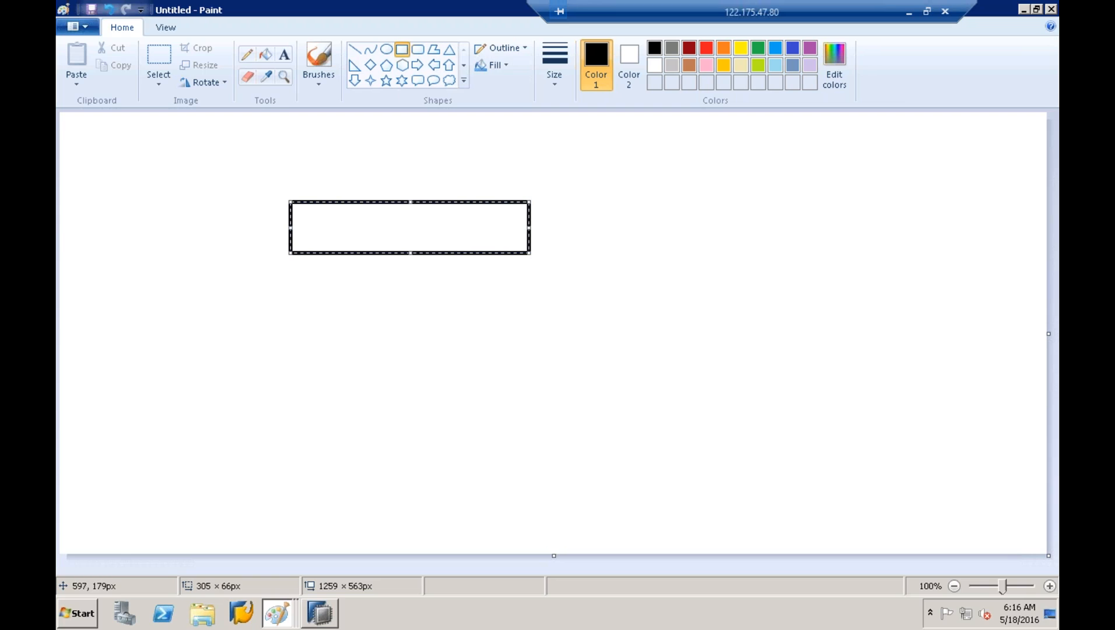
click(284, 55)
click(307, 216)
text(ZSALES_MANAGER_DE)
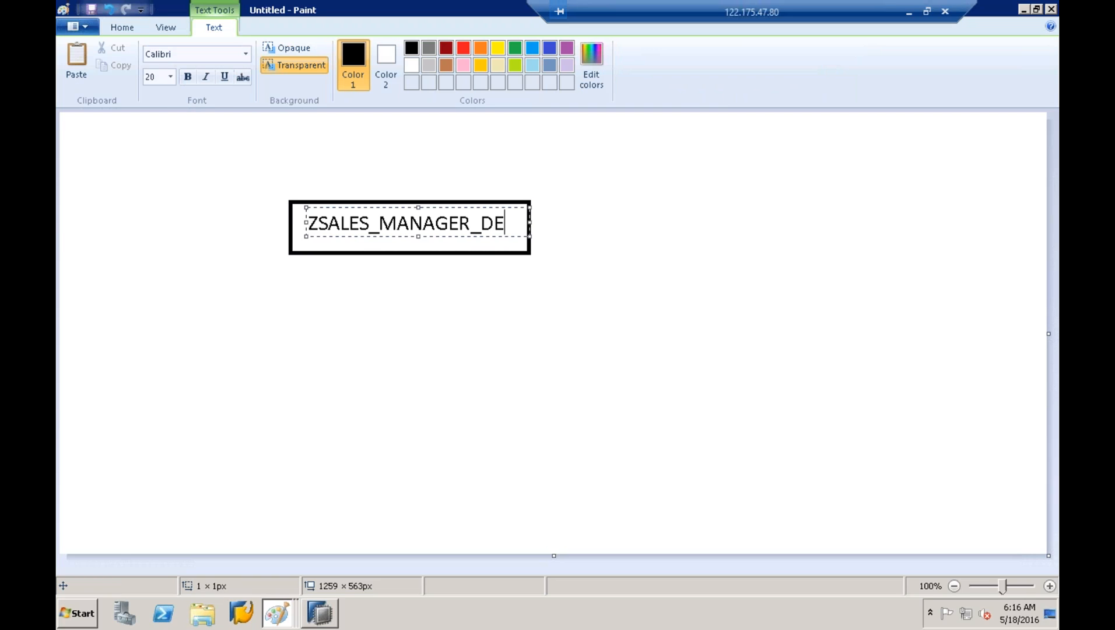
click(410, 294)
click(410, 285)
click(372, 298)
Draw a straight line running down-right from the bottom of the role box
click(355, 49)
drag(428, 252, 581, 341)
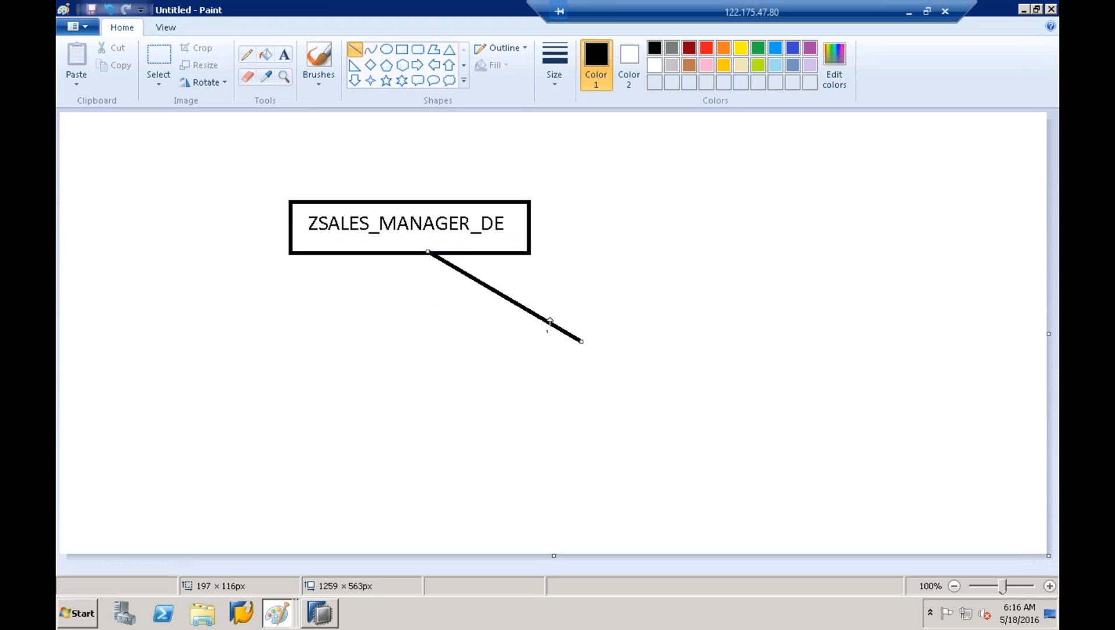
click(277, 614)
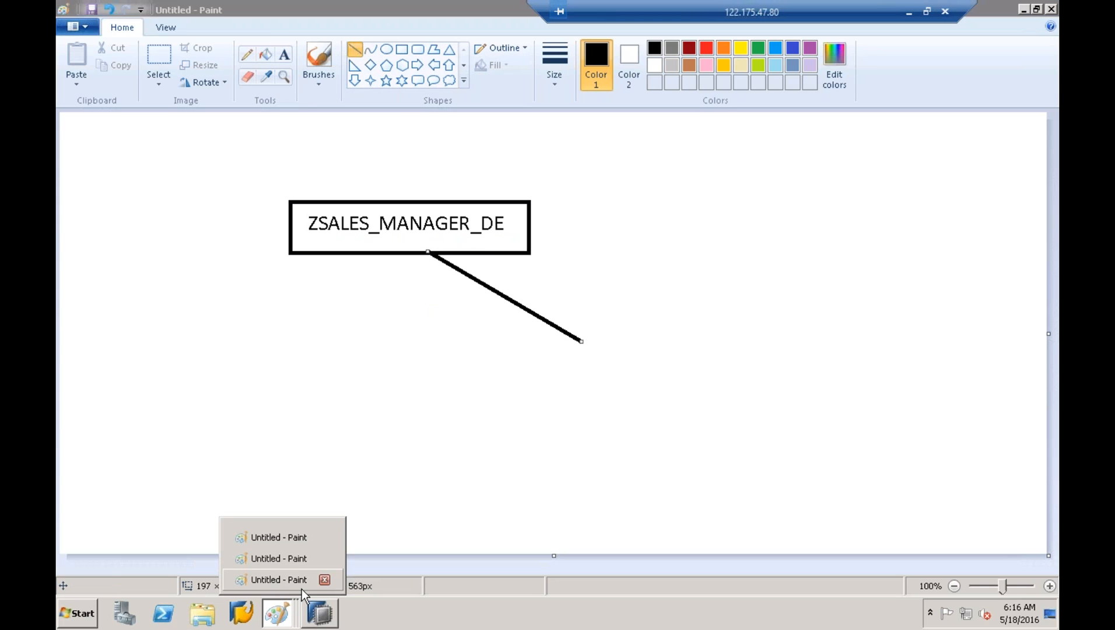
click(320, 613)
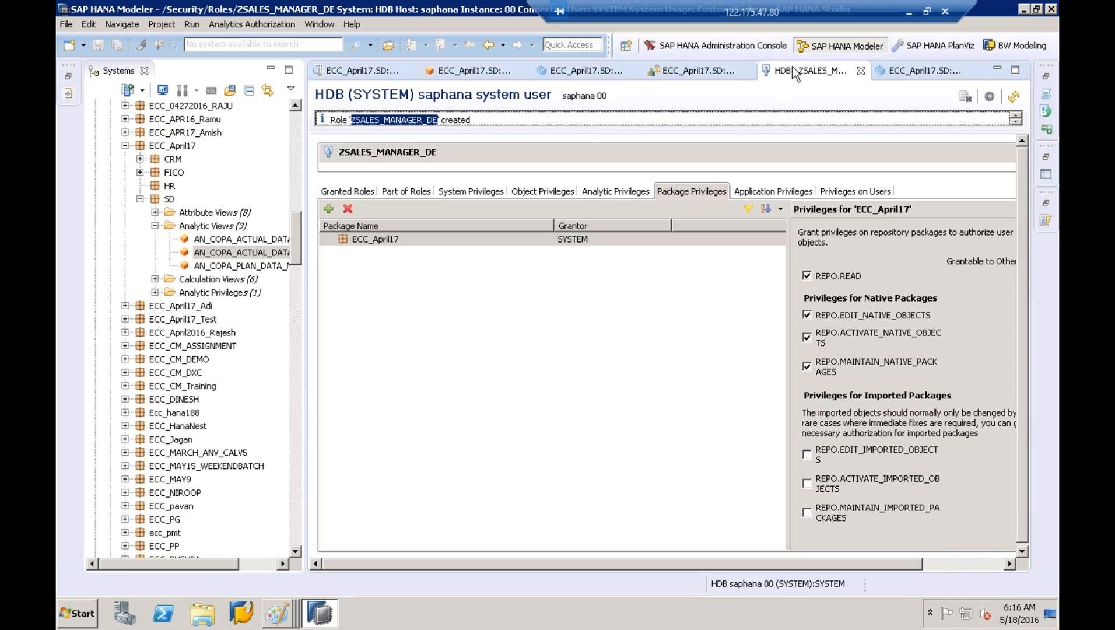
click(670, 73)
drag(363, 172, 340, 172)
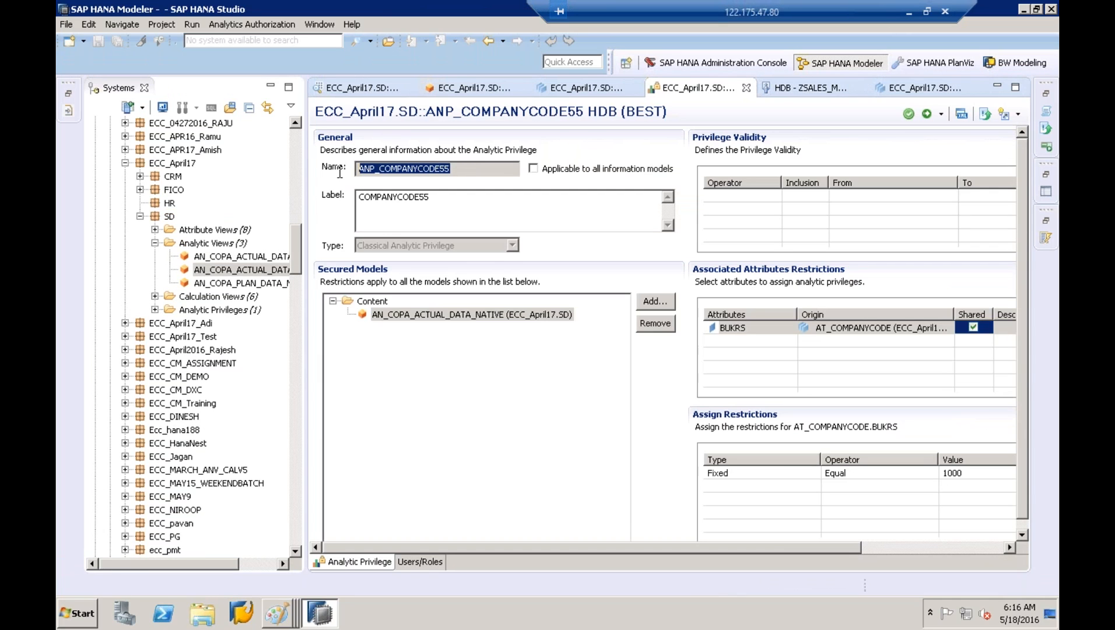
click(284, 615)
Draw a second box at the line's end and paste the ZSALES_MANAGER_DE label into it
click(402, 49)
drag(592, 335, 806, 385)
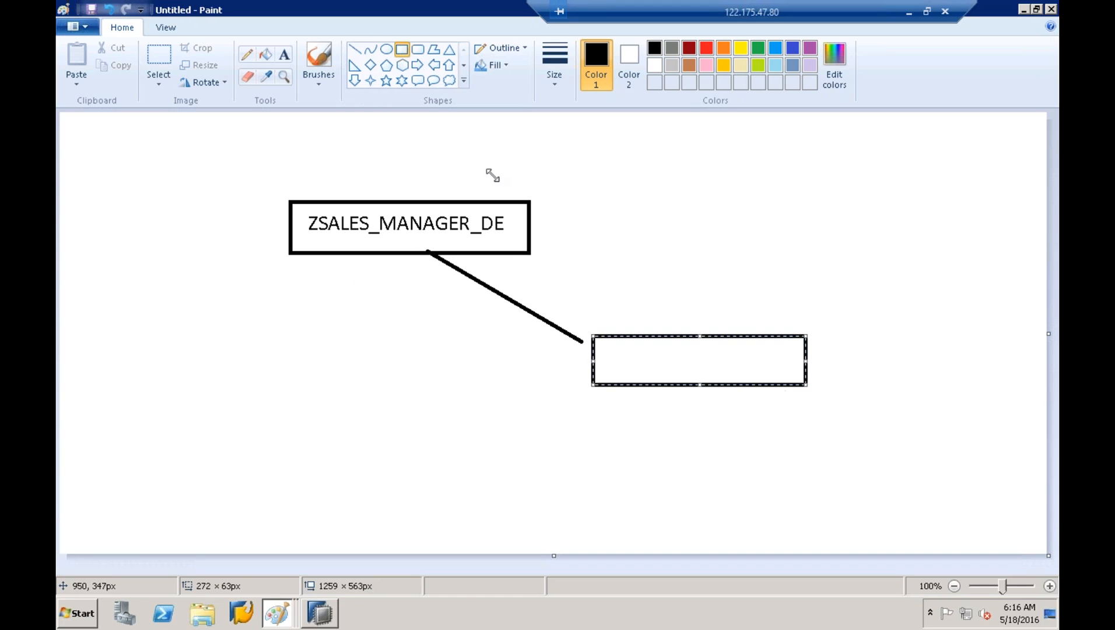
click(284, 55)
click(609, 346)
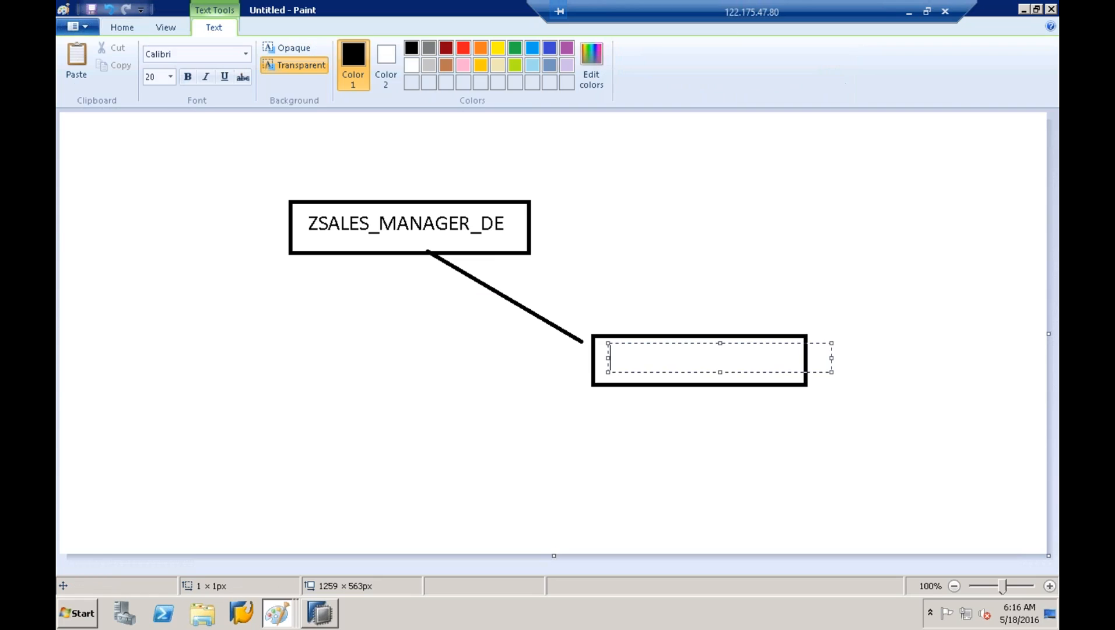
text(ZSALES_MANAGER_DE)
click(662, 292)
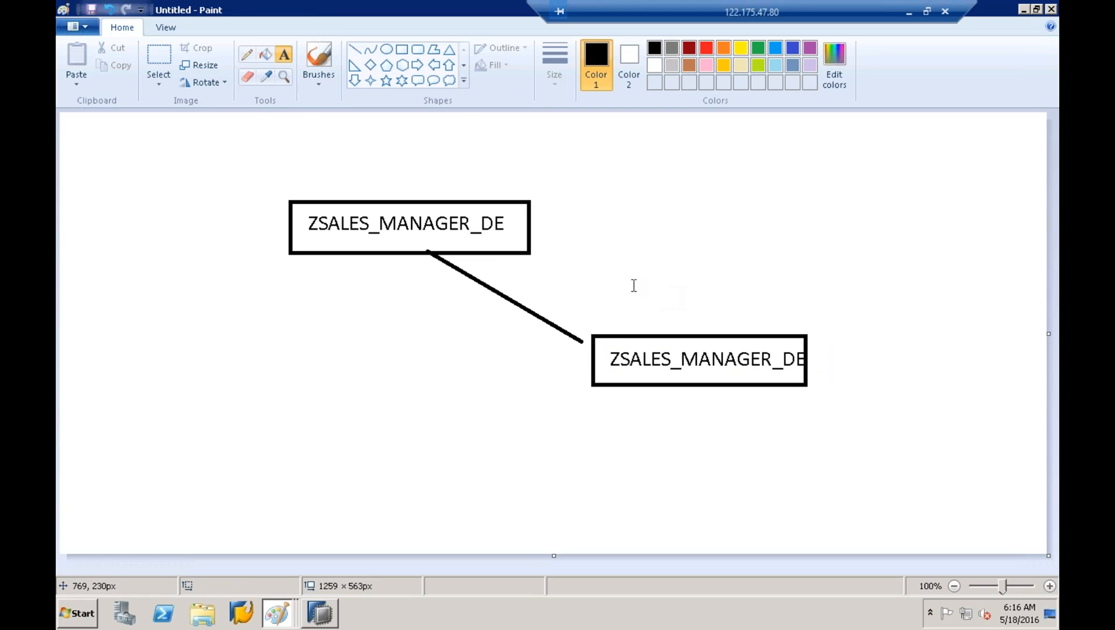
Pencil arrows from the lower box up to the upper box and on toward top-left
click(246, 55)
drag(625, 369, 549, 394)
drag(487, 342, 442, 278)
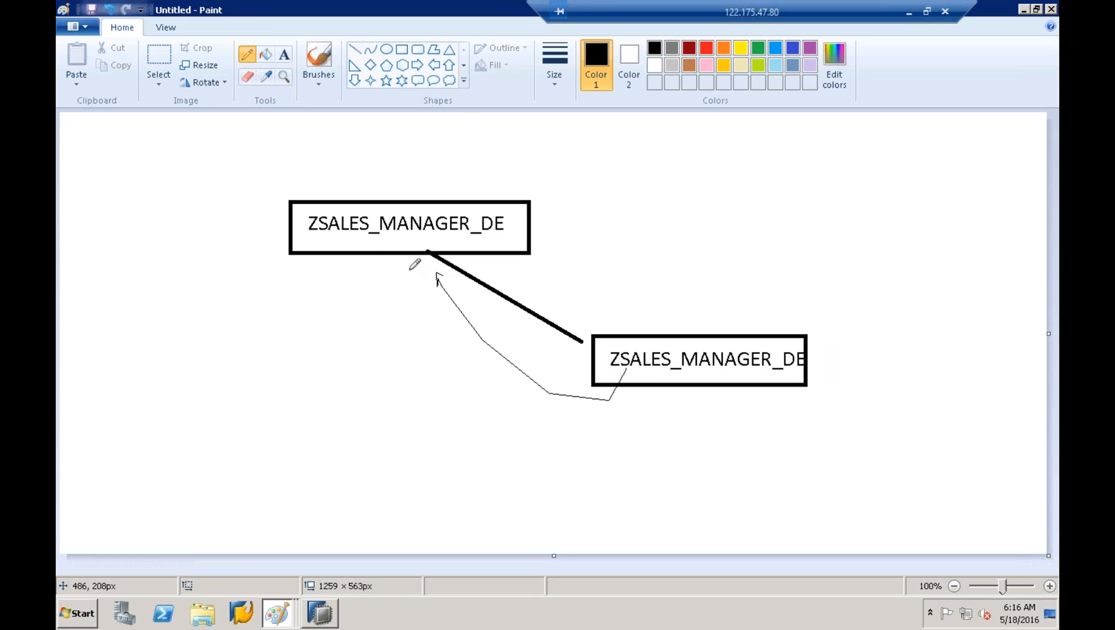
mouse_move(340, 268)
mouse_down()
mouse_move(205, 196)
mouse_move(205, 214)
mouse_move(220, 197)
mouse_up()
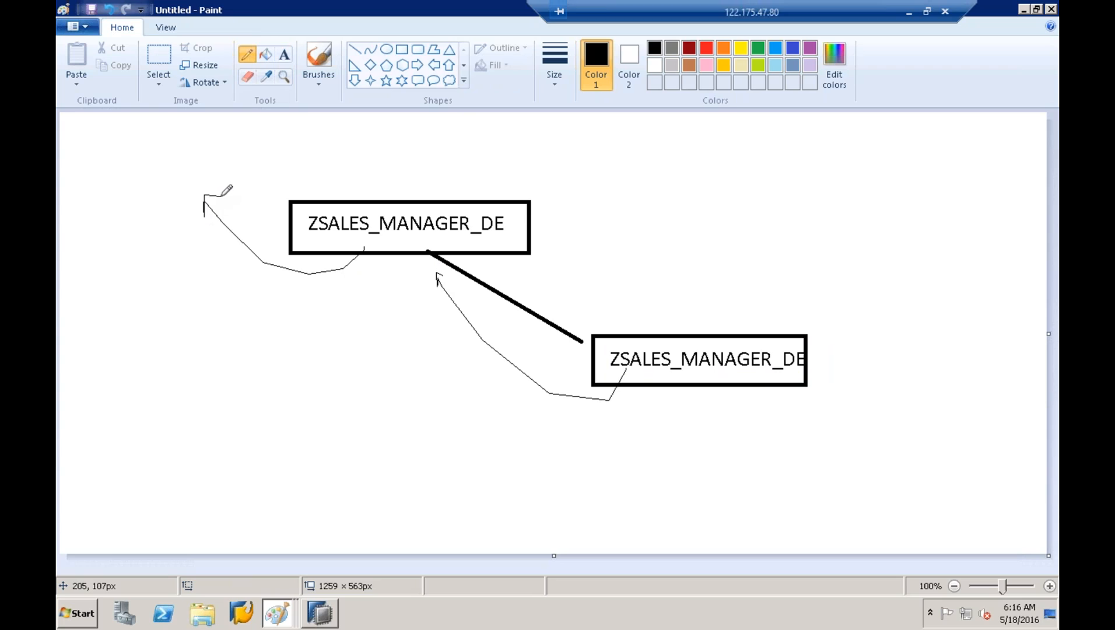
Draw a box at top-left of the page labelled USER
click(402, 49)
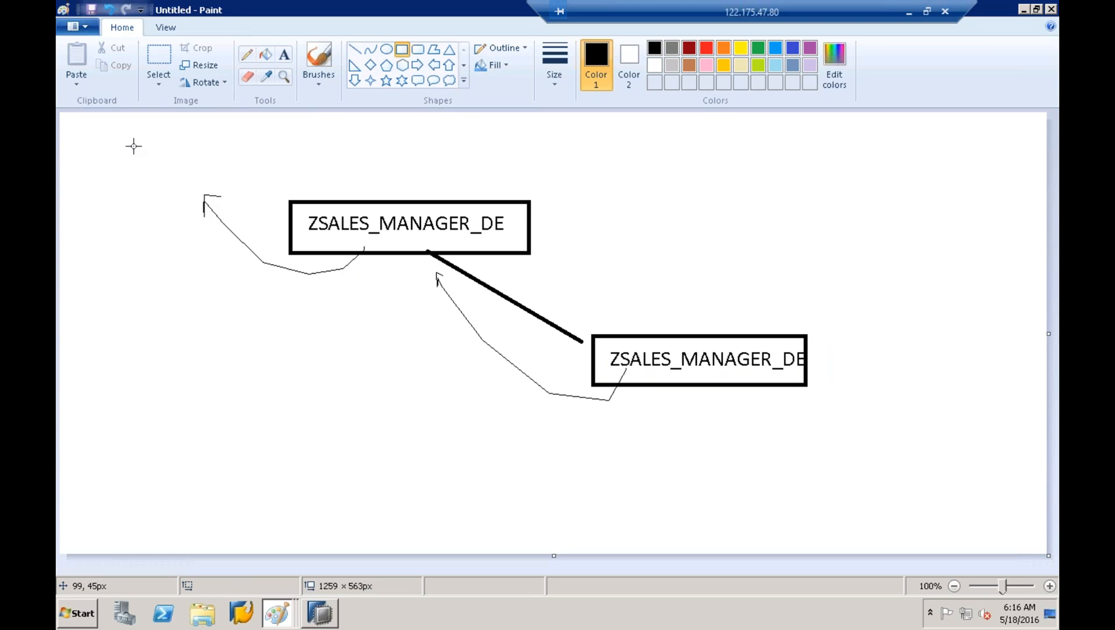
drag(123, 141, 281, 185)
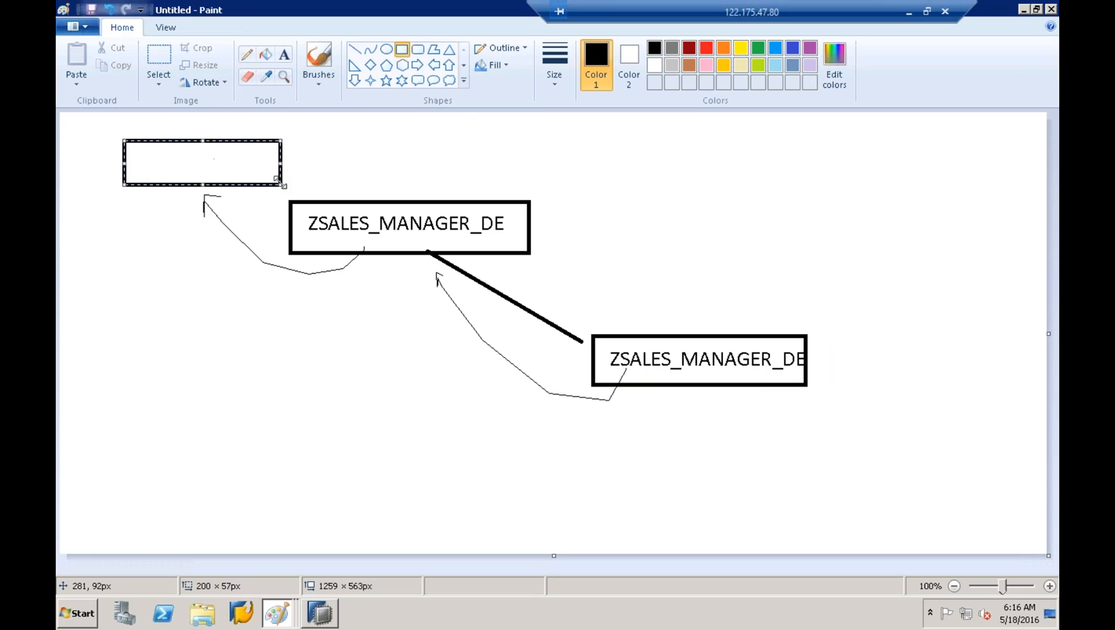
click(284, 55)
click(157, 150)
text(USER)
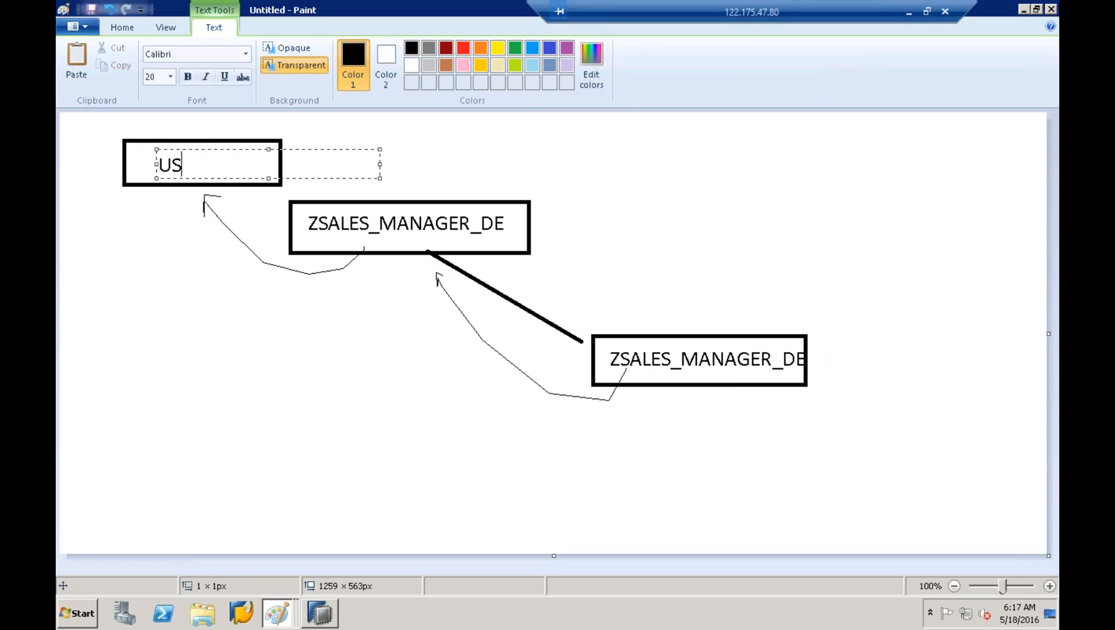
click(224, 266)
click(355, 49)
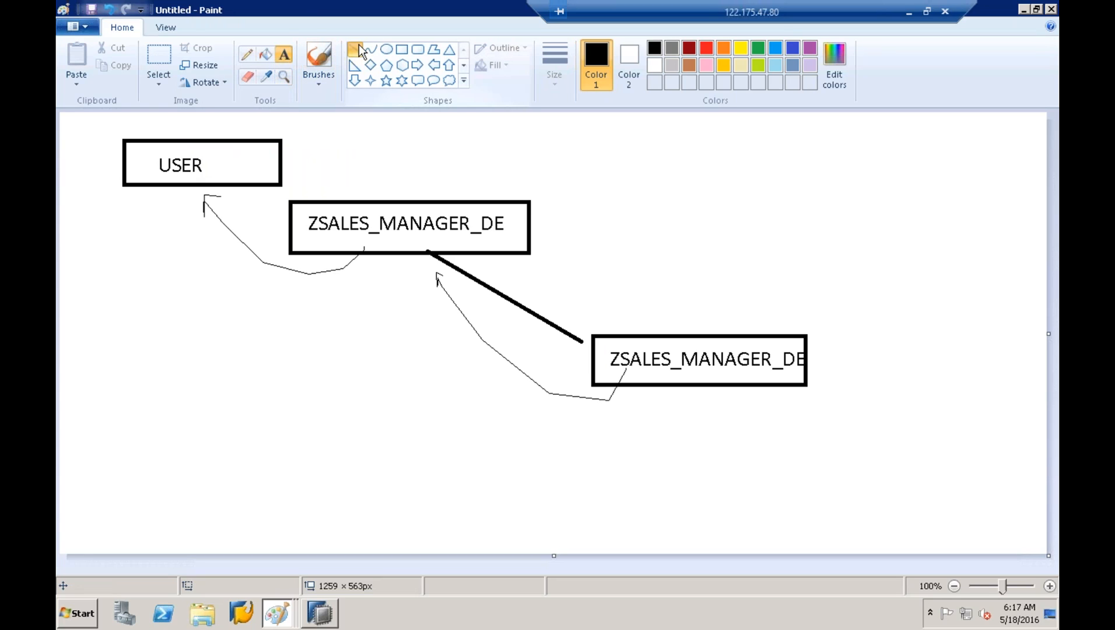
Draw a line down from USER to a lower-left box labelled UI
mouse_move(164, 184)
mouse_down()
mouse_move(156, 315)
mouse_move(186, 359)
mouse_move(237, 384)
mouse_up()
click(402, 49)
click(285, 56)
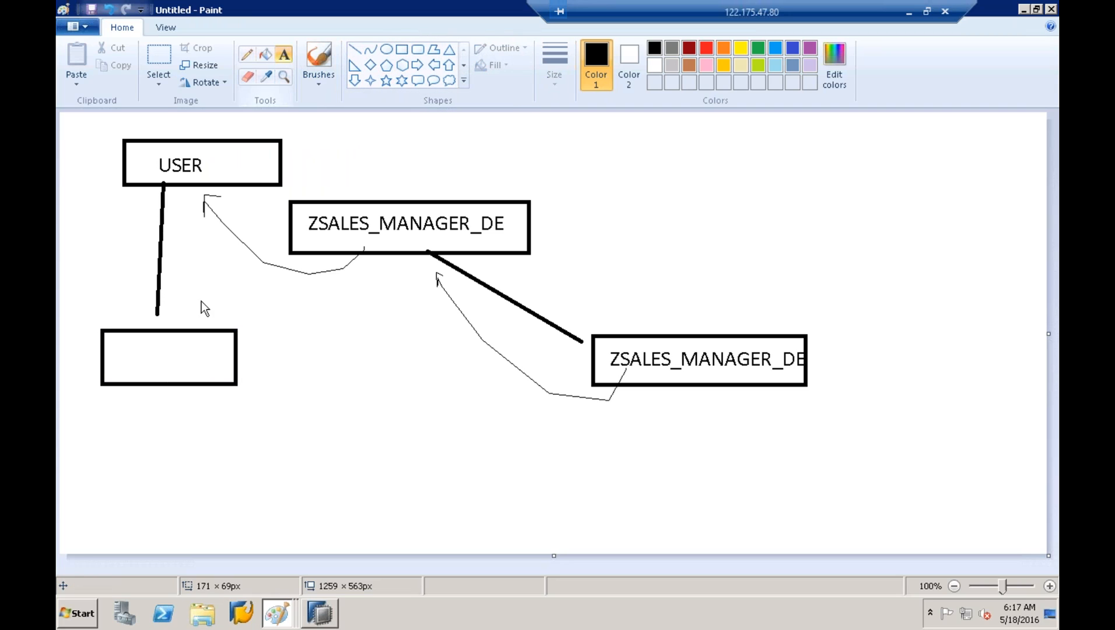
click(132, 349)
text(UI)
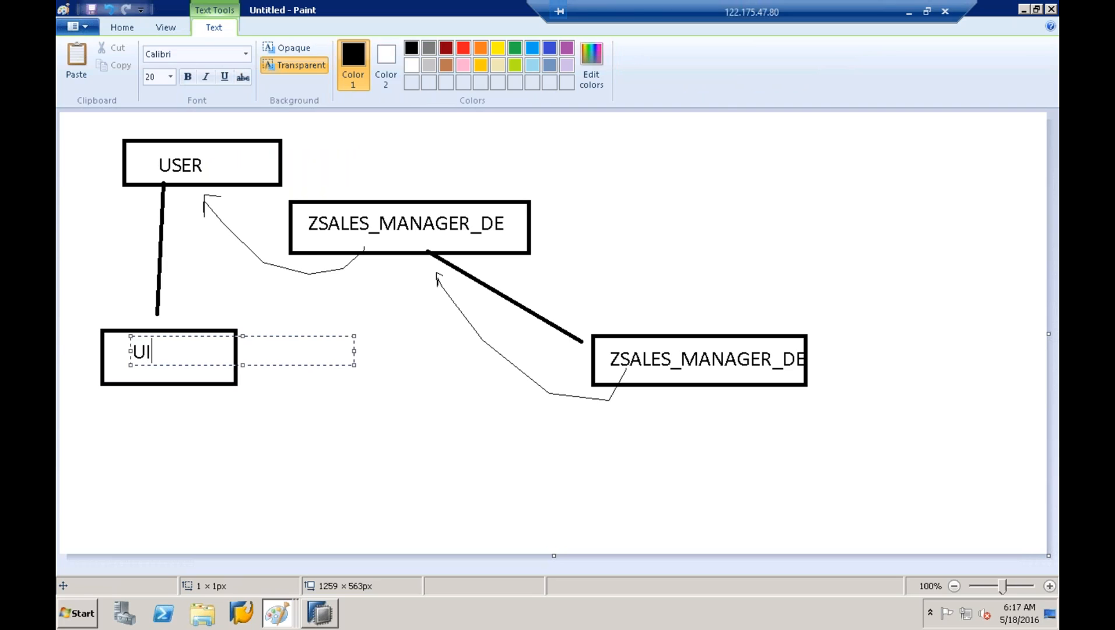
click(305, 263)
Draw a line from the UI box down-right to a bottom box labelled HANA
click(354, 50)
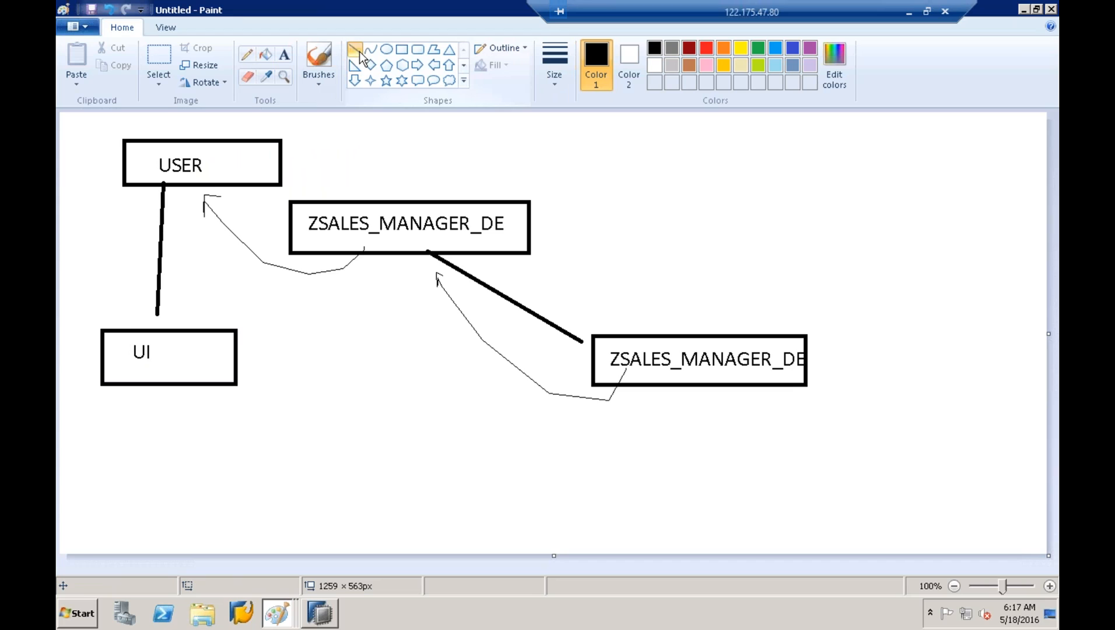
mouse_move(181, 369)
mouse_down()
mouse_move(229, 446)
mouse_move(353, 529)
mouse_up()
click(402, 50)
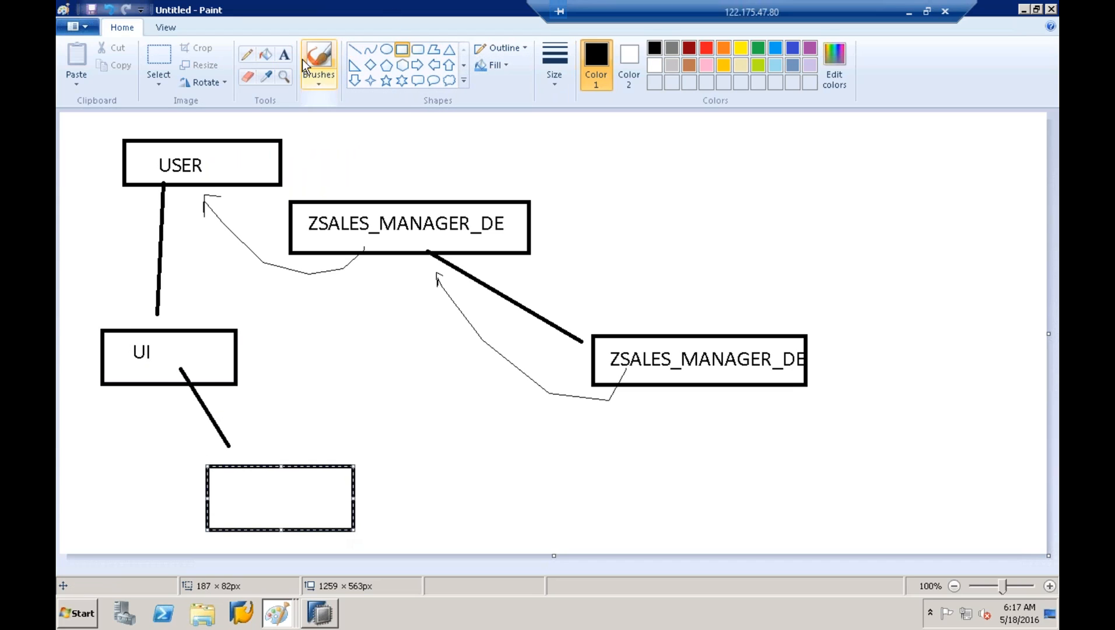
click(284, 54)
click(240, 489)
text(HANA)
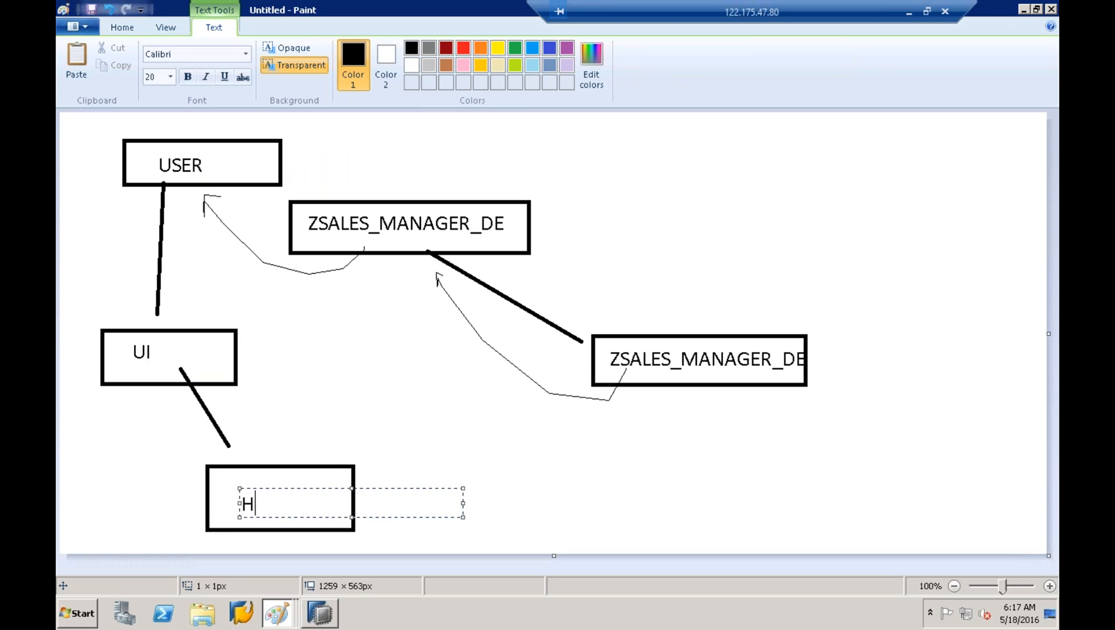
click(327, 421)
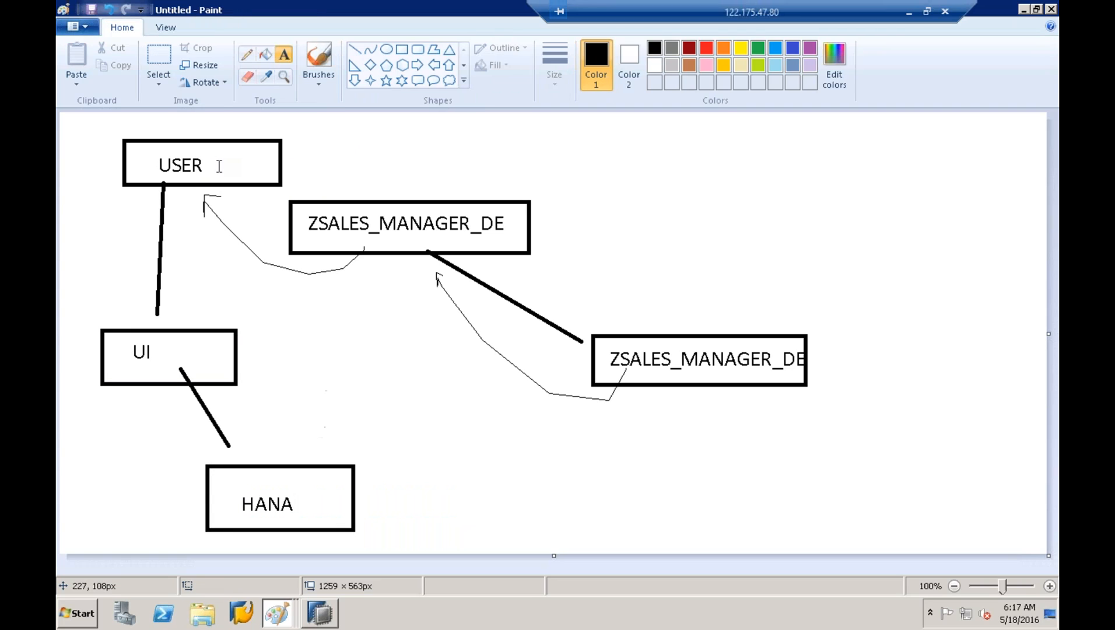
Number the lower ZSALES box 1, the upper ZSALES box 2, and the USER box 3
click(646, 304)
text(1)
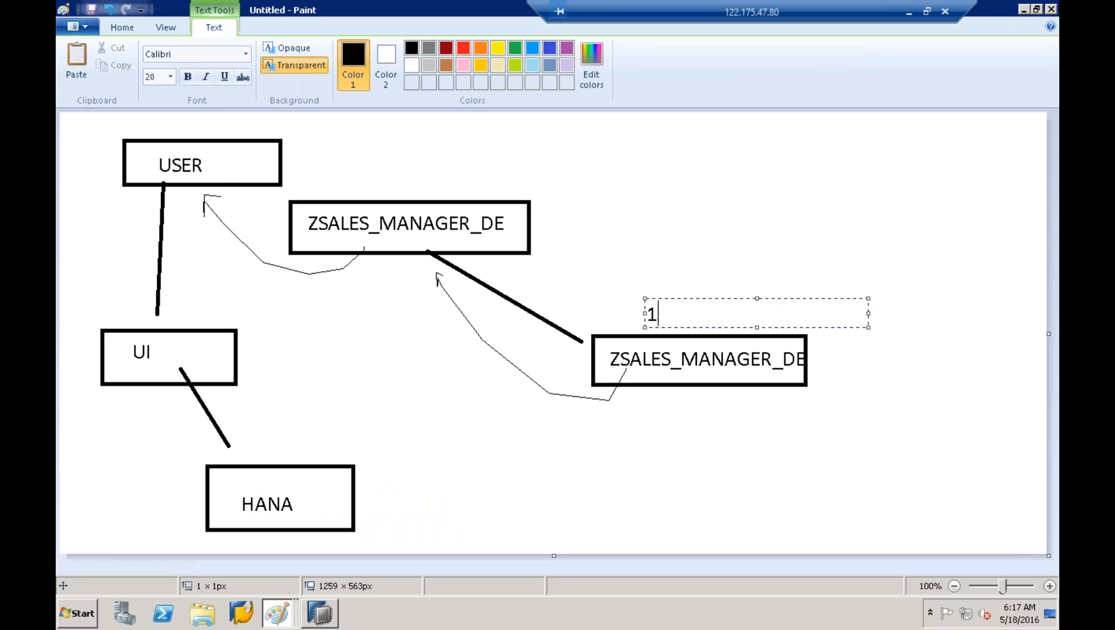
click(660, 249)
click(538, 209)
text(2)
click(573, 167)
click(572, 167)
click(341, 167)
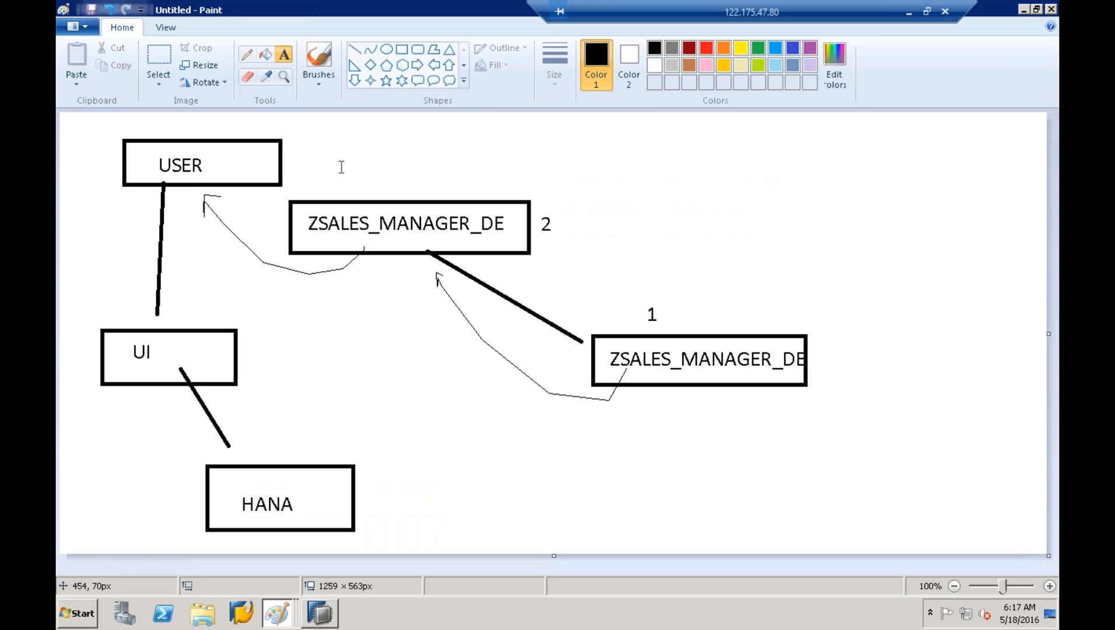
click(303, 167)
text(3)
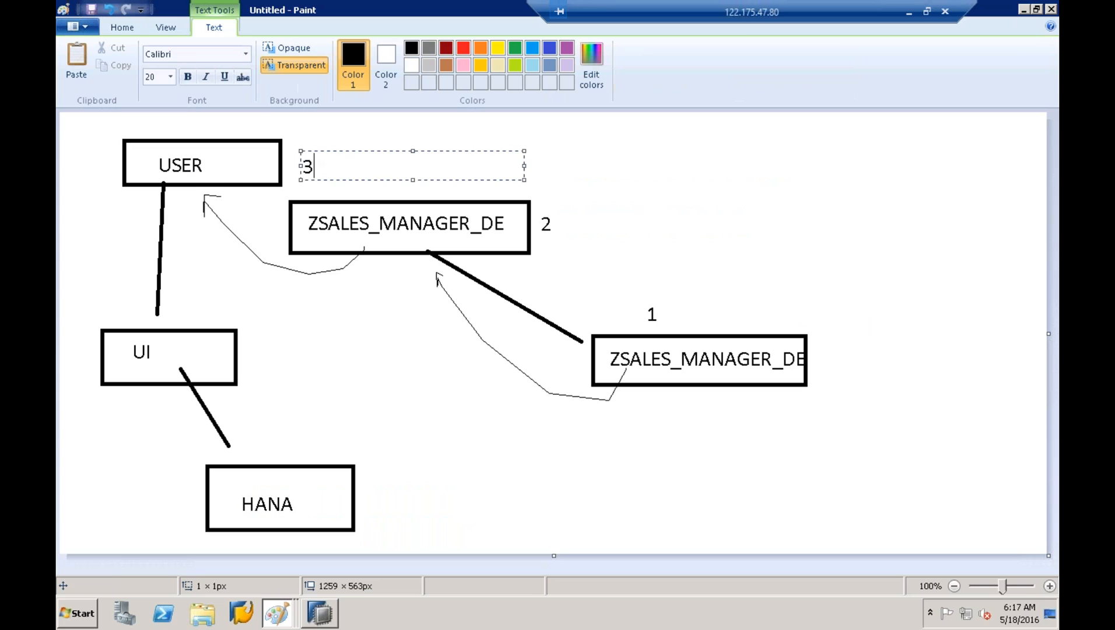
click(615, 158)
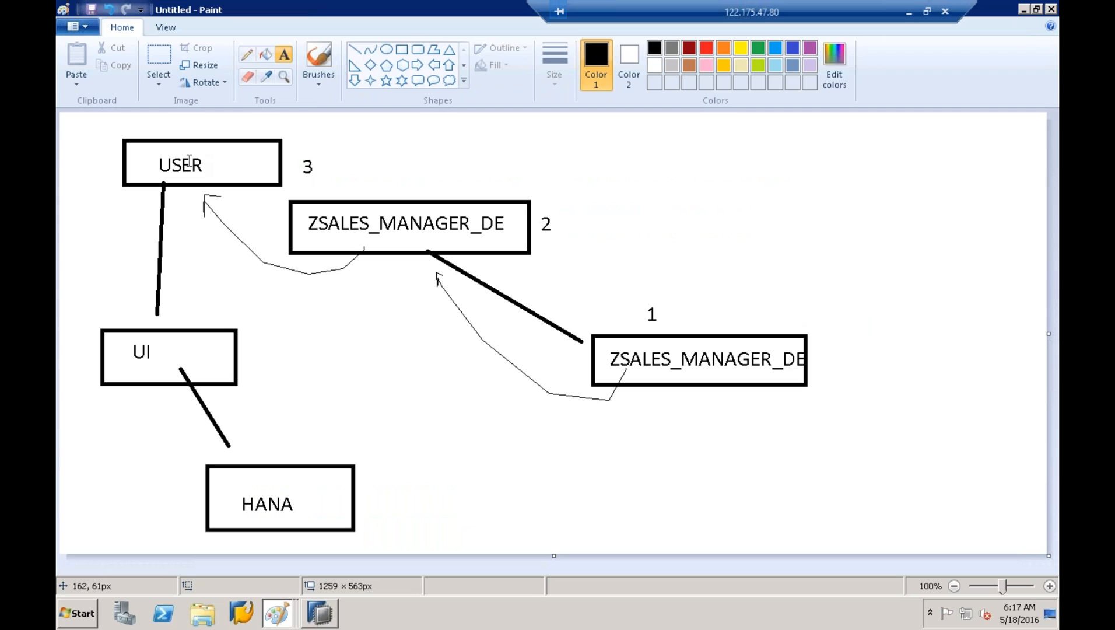
Open a New User editor from the Users node under HDB (SYSTEM) security
click(321, 613)
drag(297, 252, 297, 153)
drag(311, 210, 432, 210)
scroll(409, 447, down, 10)
scroll(401, 507, down, 15)
right_click(393, 551)
click(161, 542)
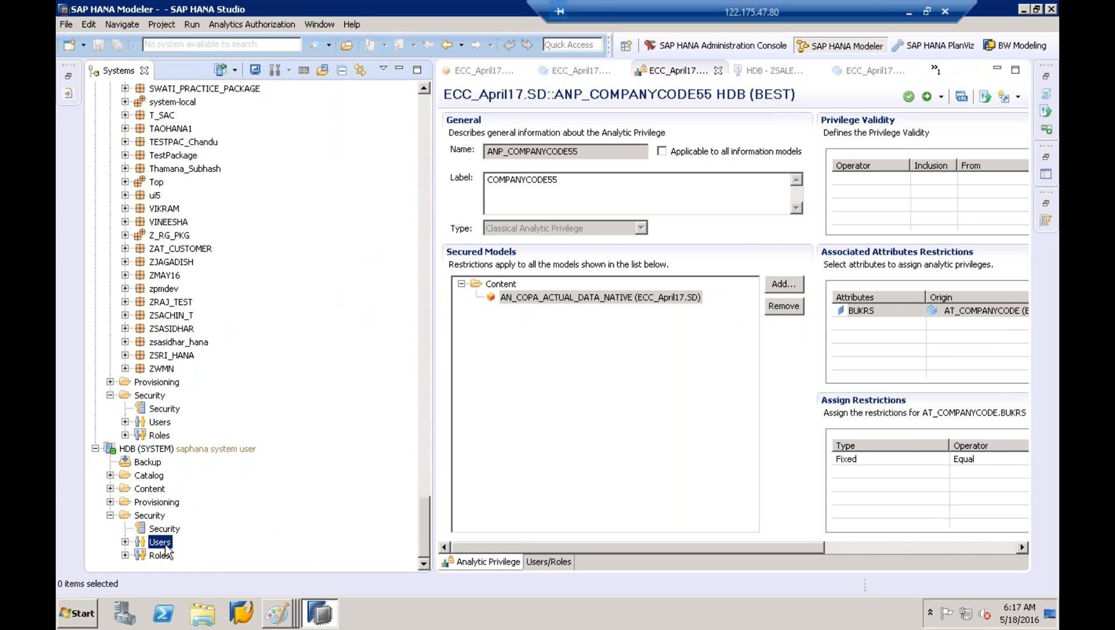
right_click(166, 547)
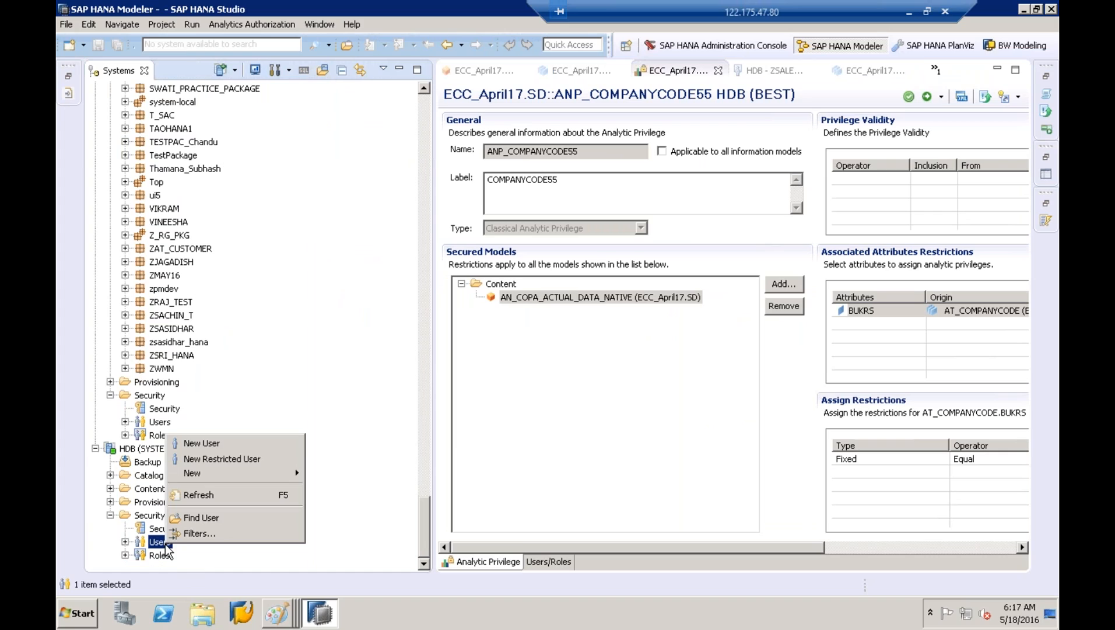
click(204, 443)
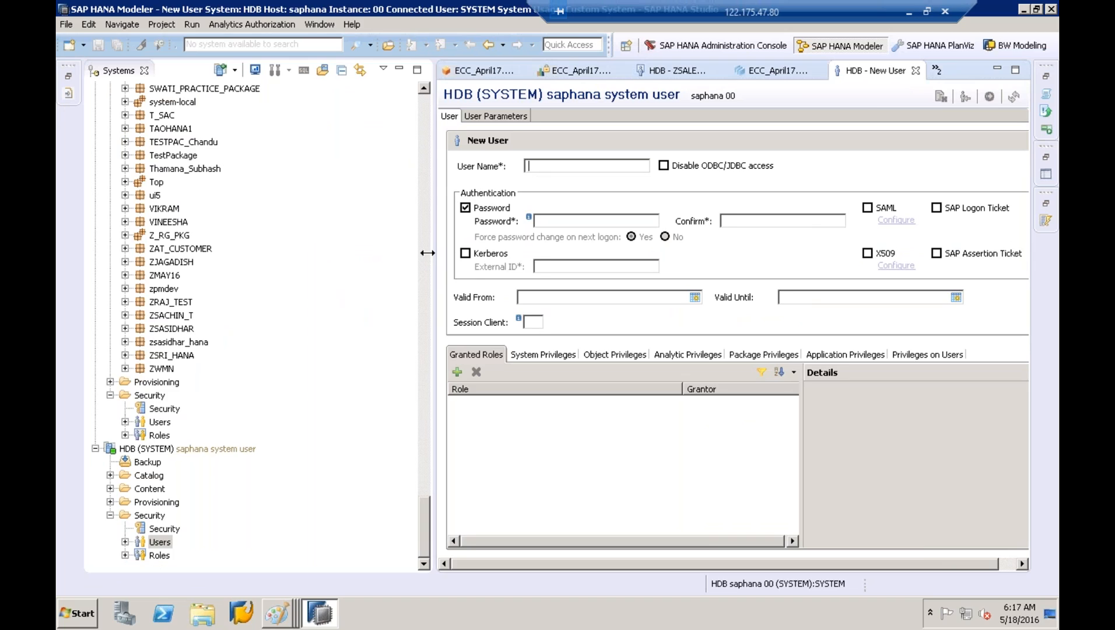
Name the new user MAC and enter its password, then bring the Paint diagram forward
drag(427, 252, 294, 253)
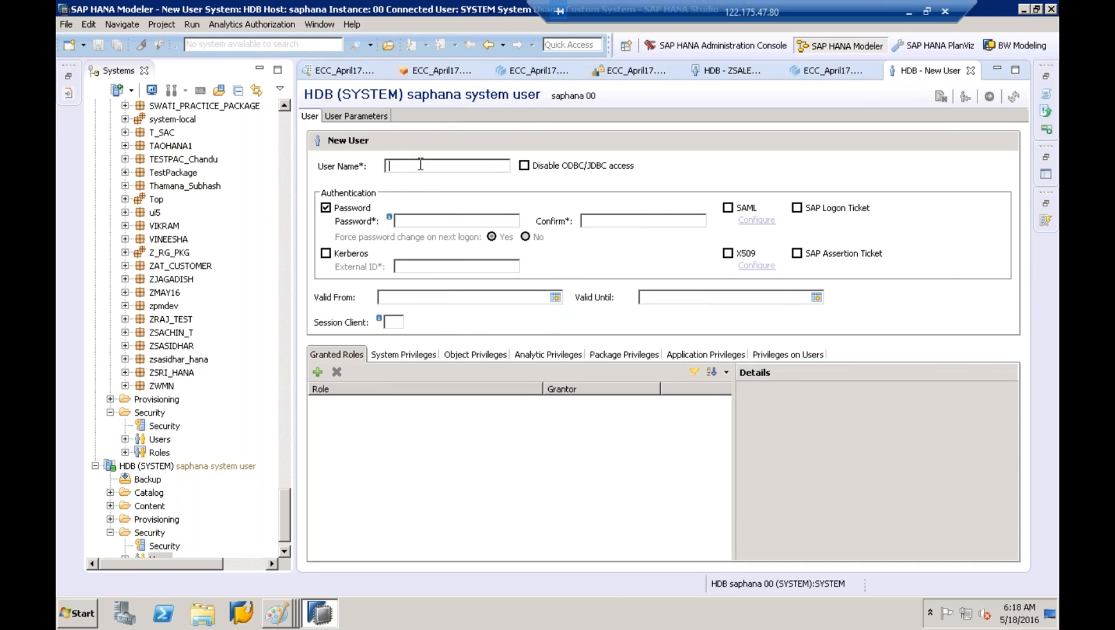
text(MAC)
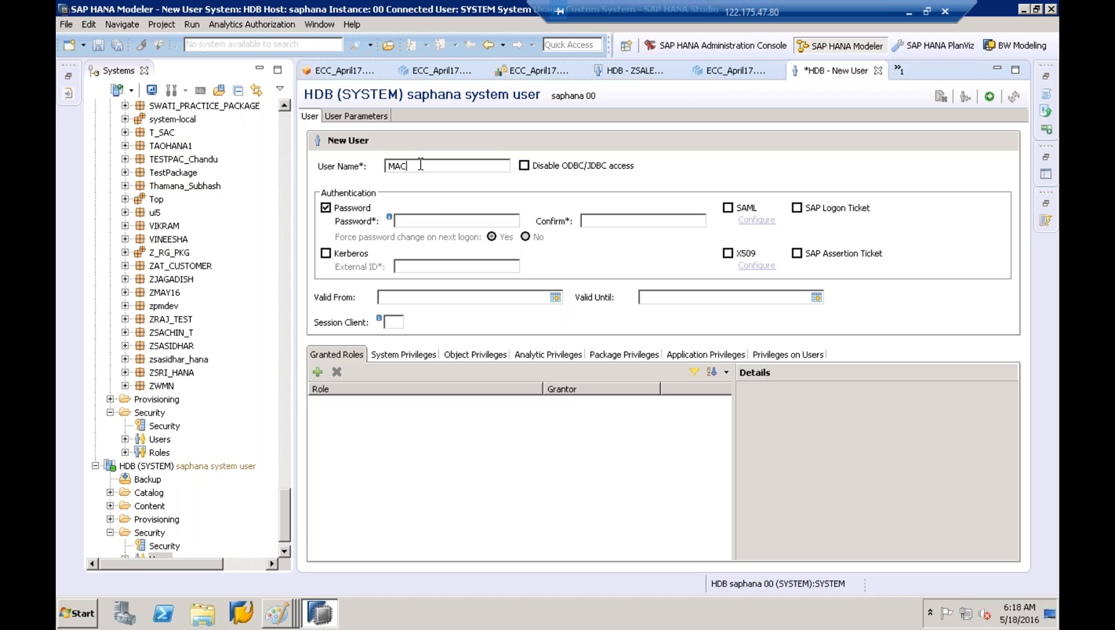
click(436, 221)
key(Caps_Lock)
text(•)
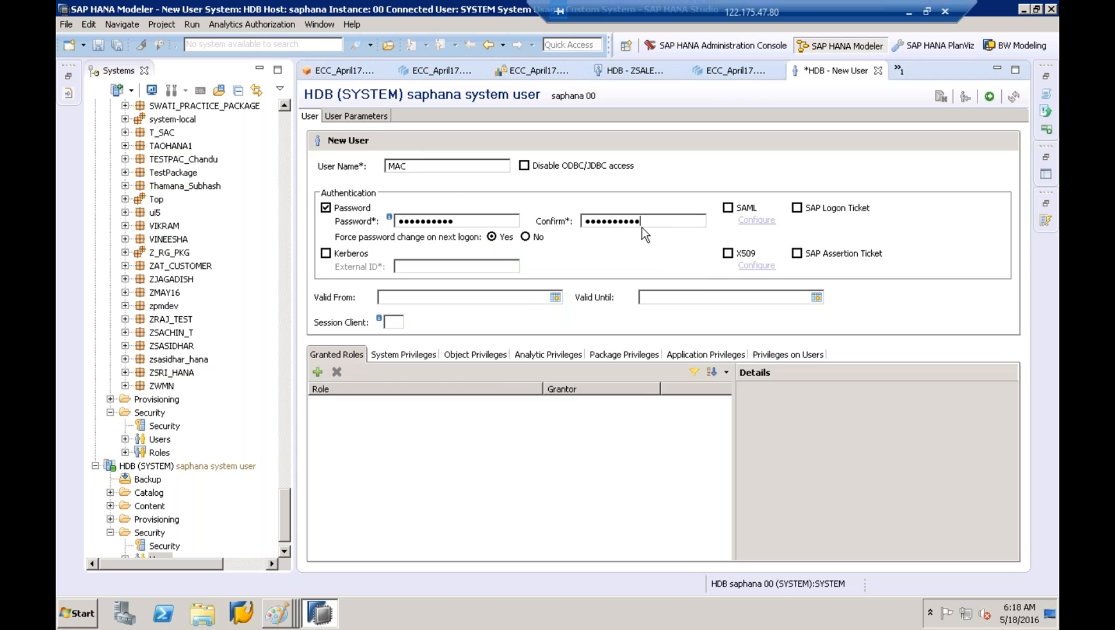
double_click(419, 167)
click(277, 612)
click(280, 580)
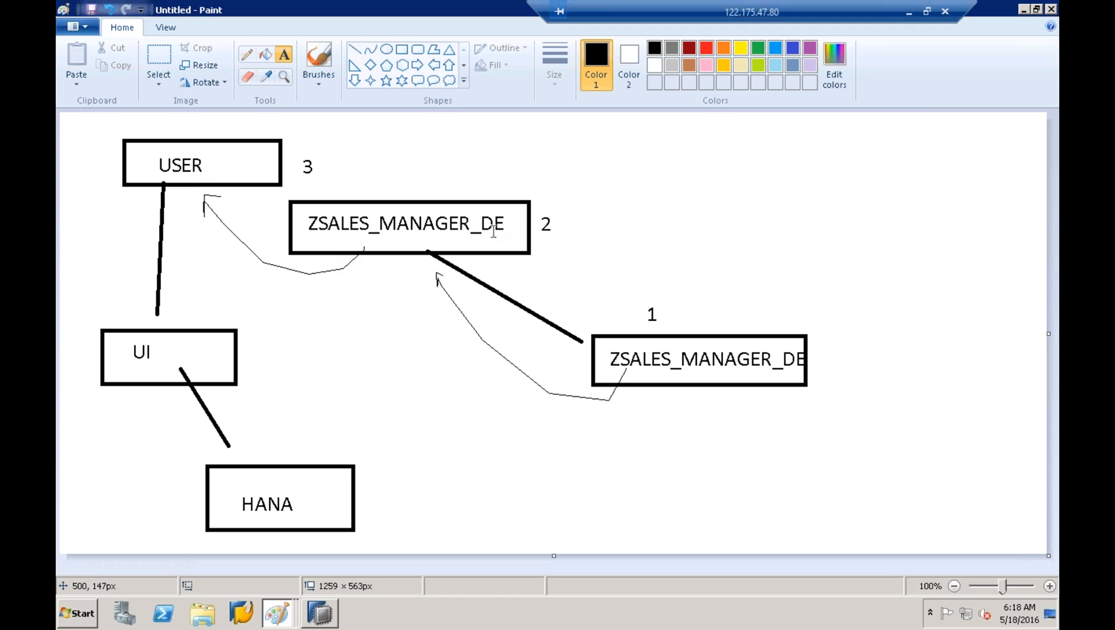
Label the upper ZSALES_MANAGER_DE box 'role' and the lower one 'ap'
click(455, 178)
text(role)
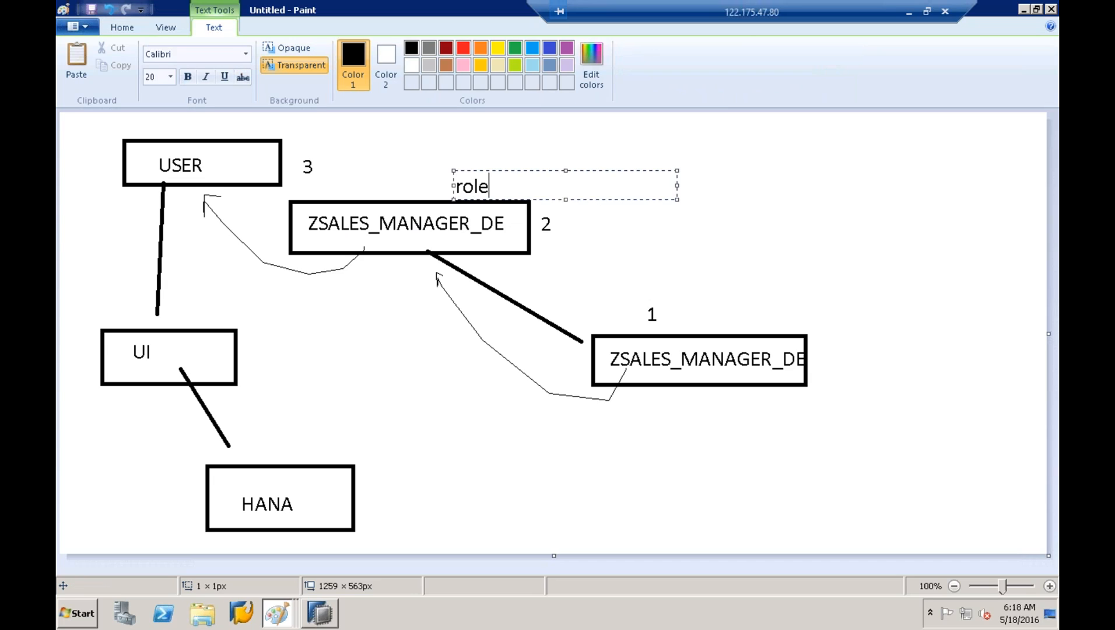
click(738, 319)
click(736, 310)
text(ap)
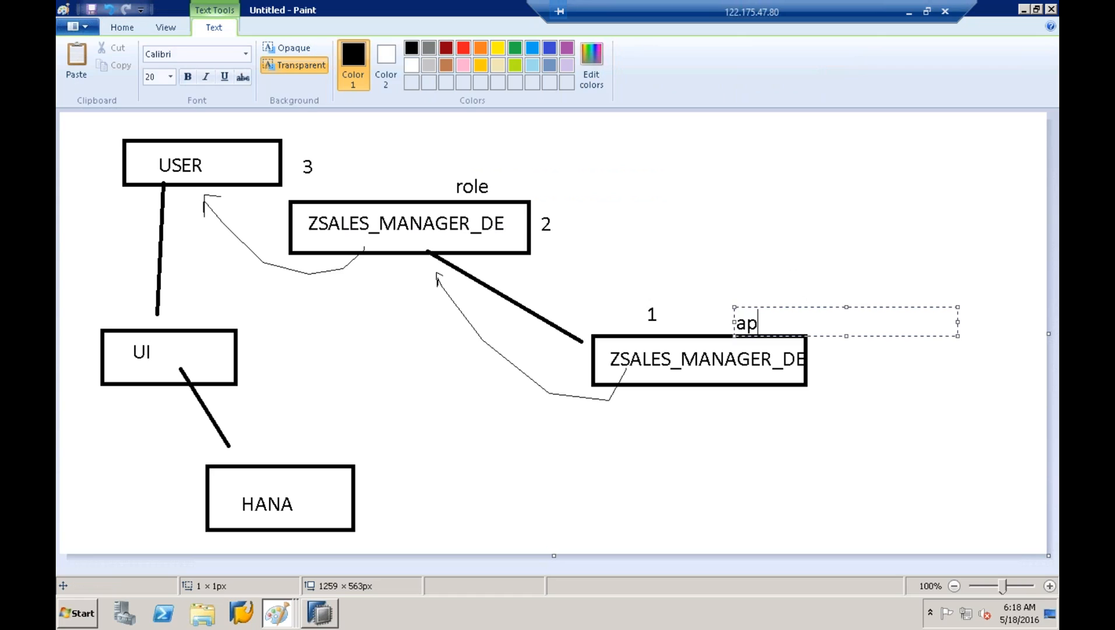
click(685, 204)
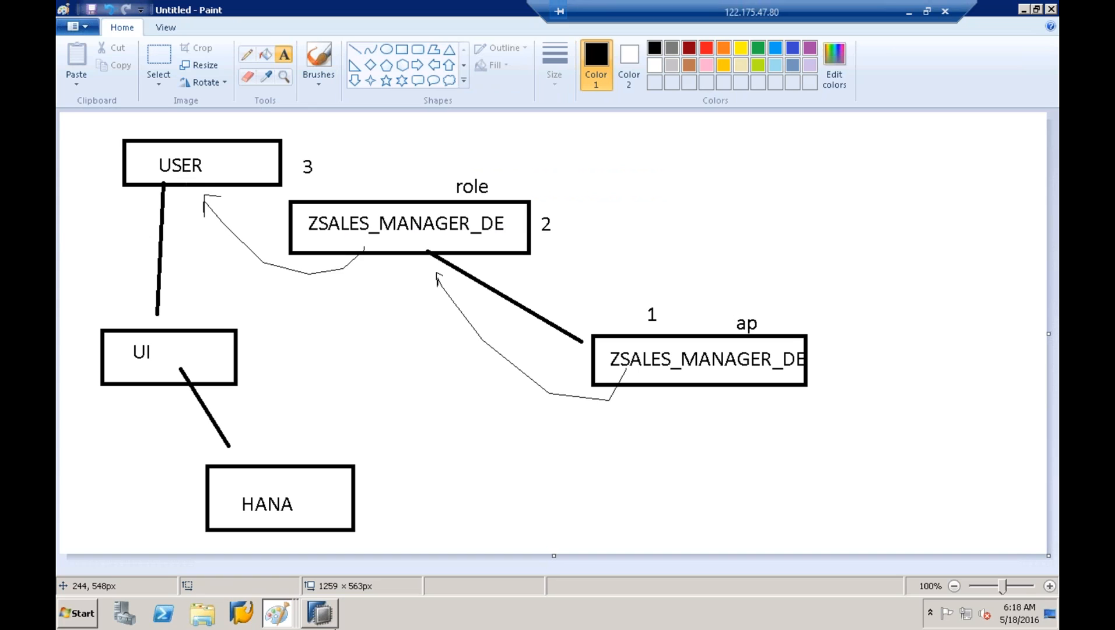
click(327, 625)
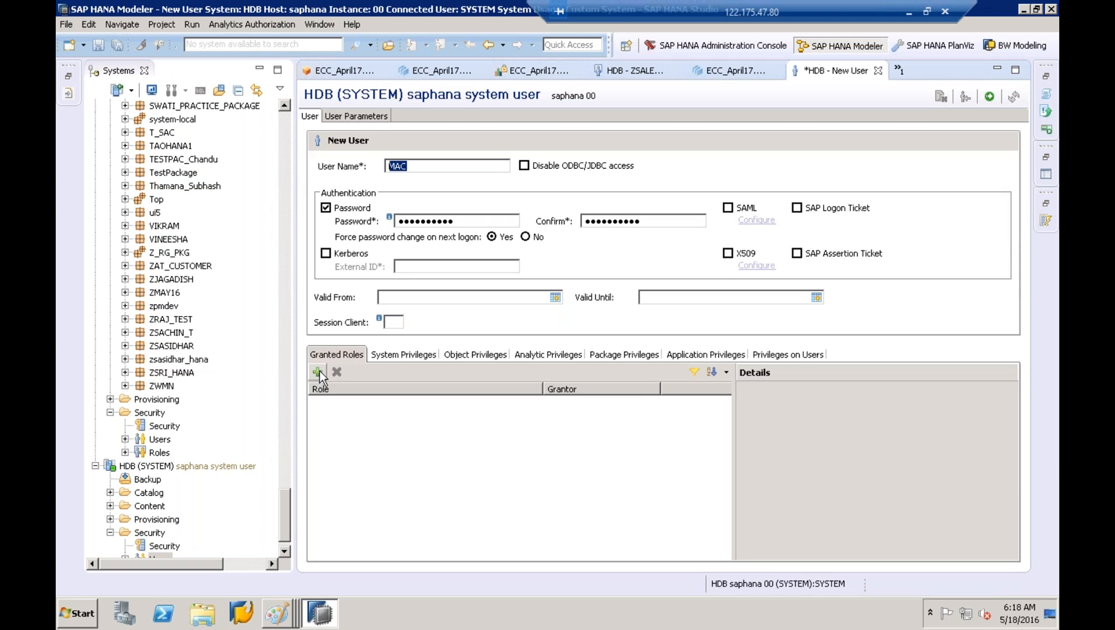
Grant the pasted ZSALES_MANAGER_DE role to user MAC and deploy the user
click(319, 371)
text(ZSALES_MANAGER_DE)
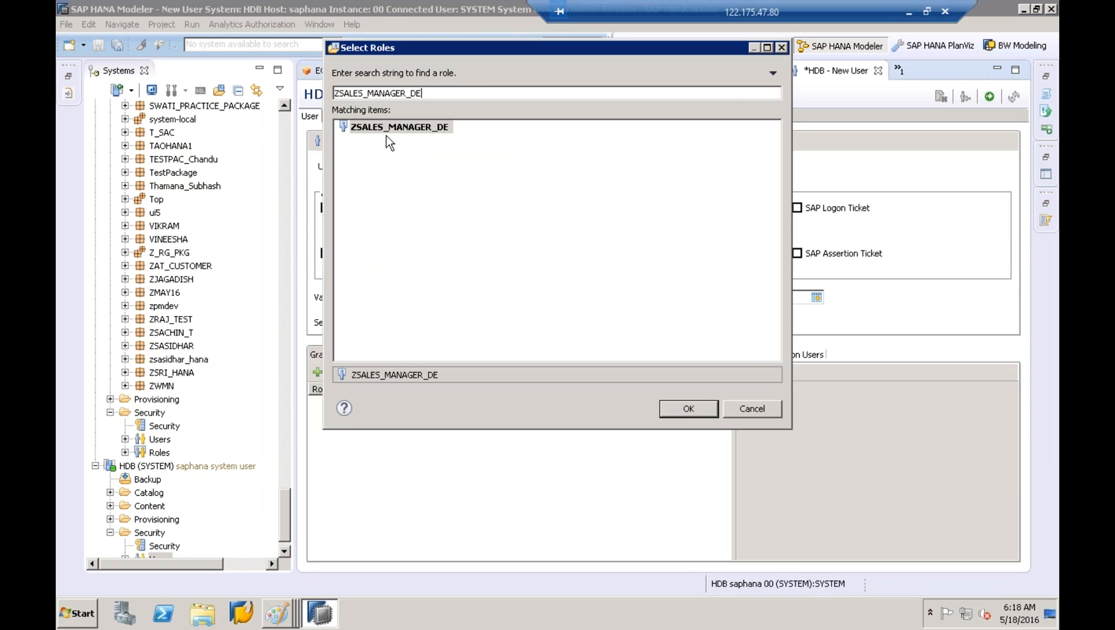
click(387, 135)
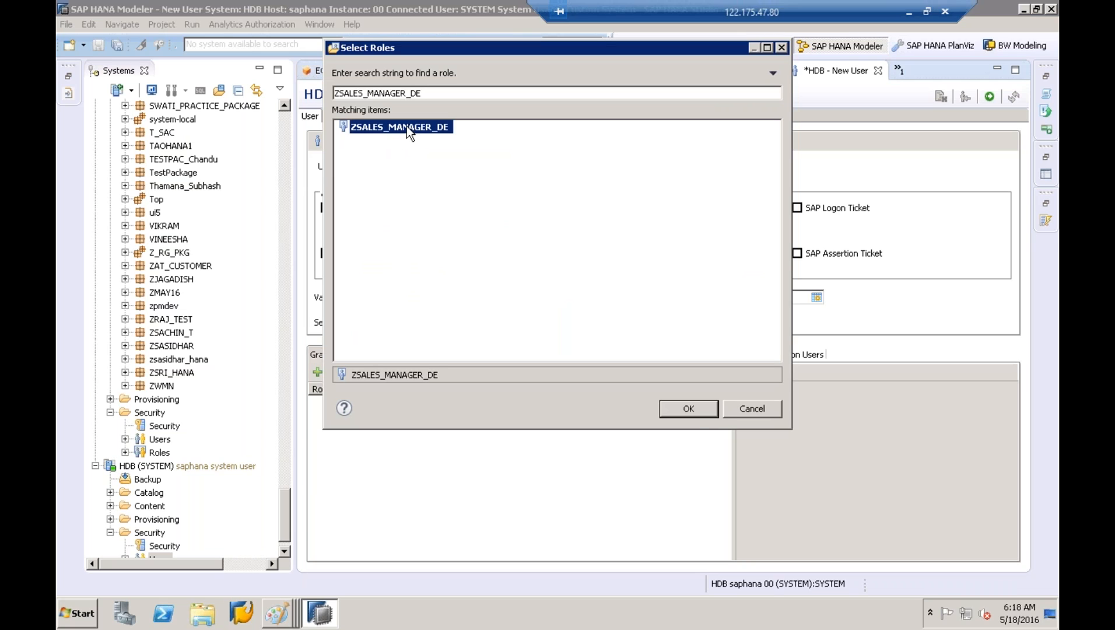
click(693, 413)
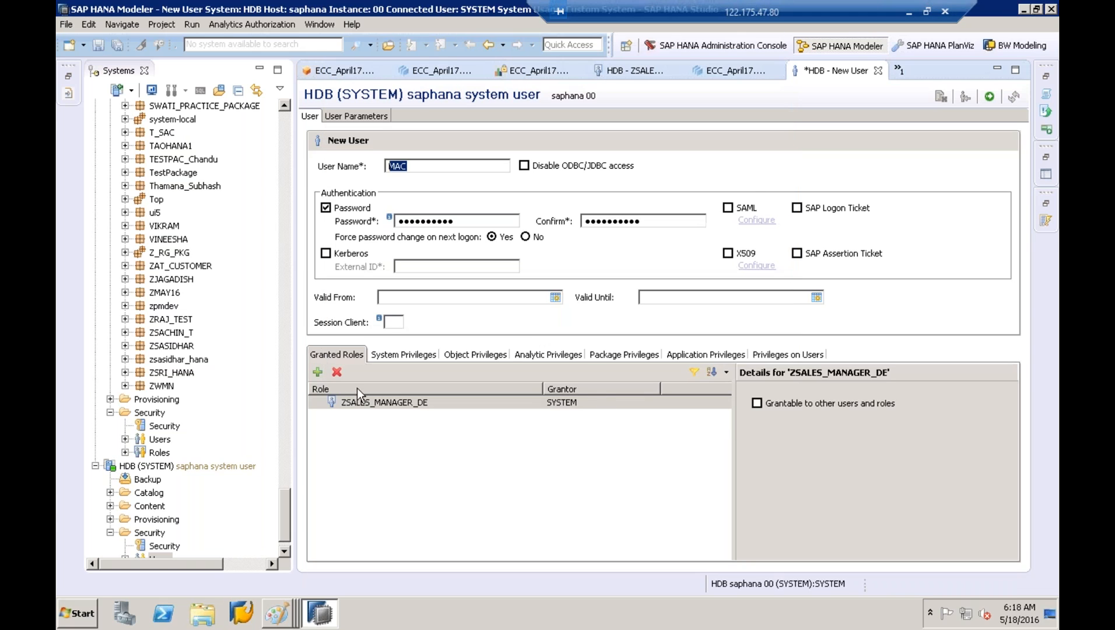
click(378, 404)
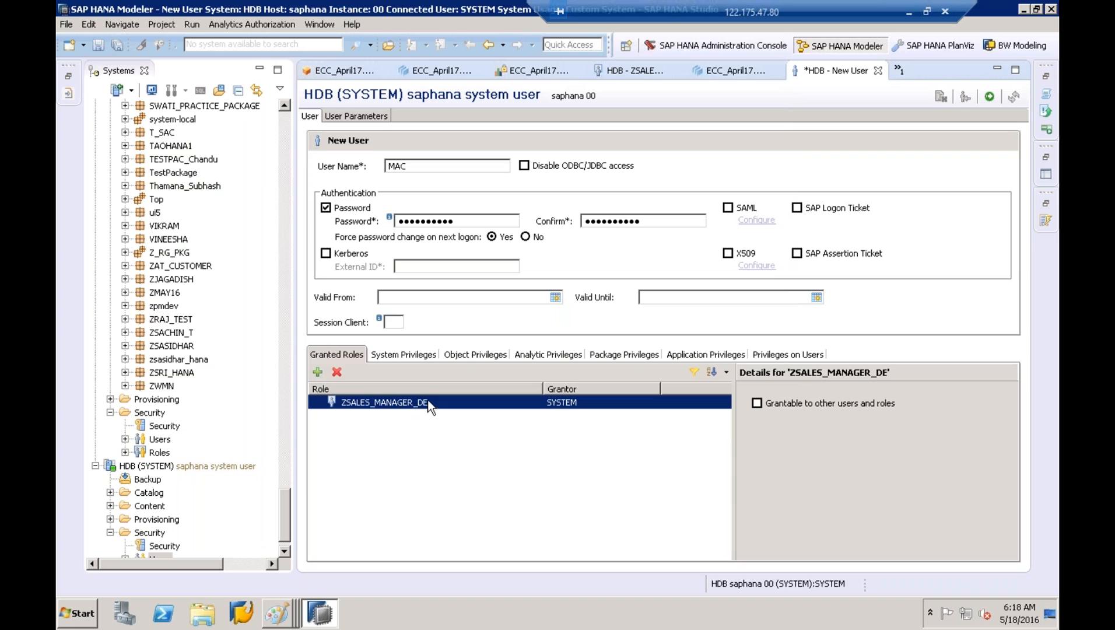
click(991, 97)
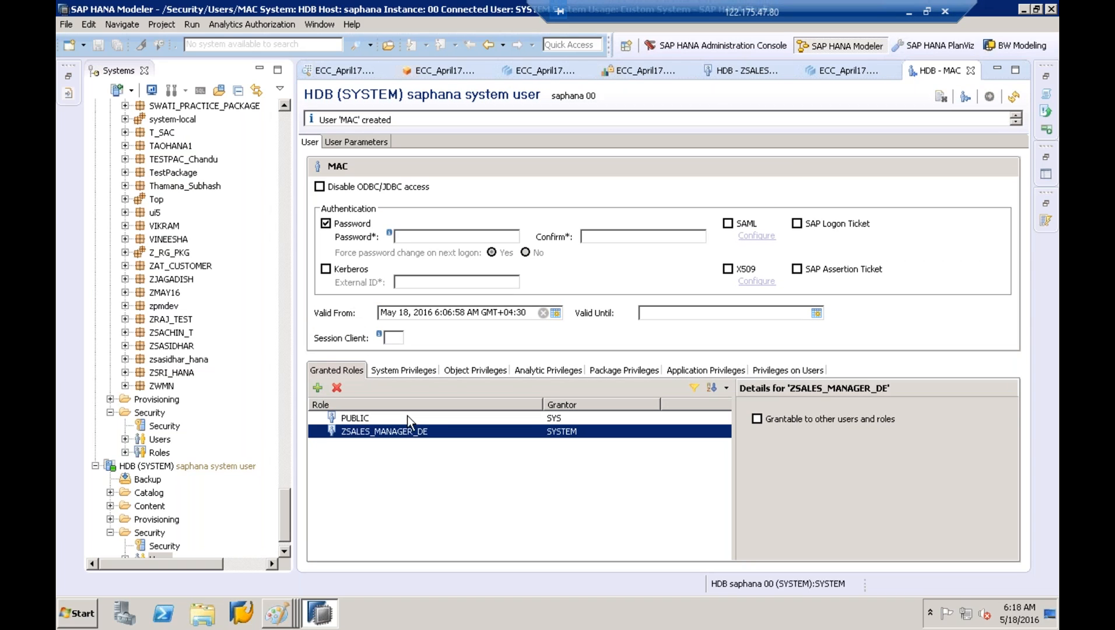
click(385, 419)
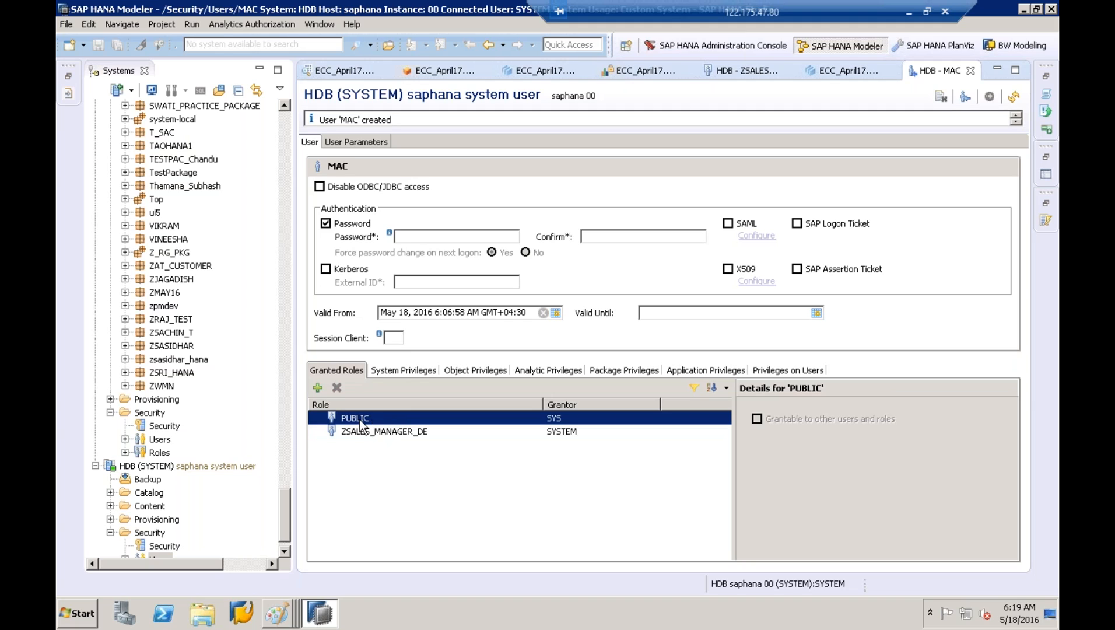
click(368, 433)
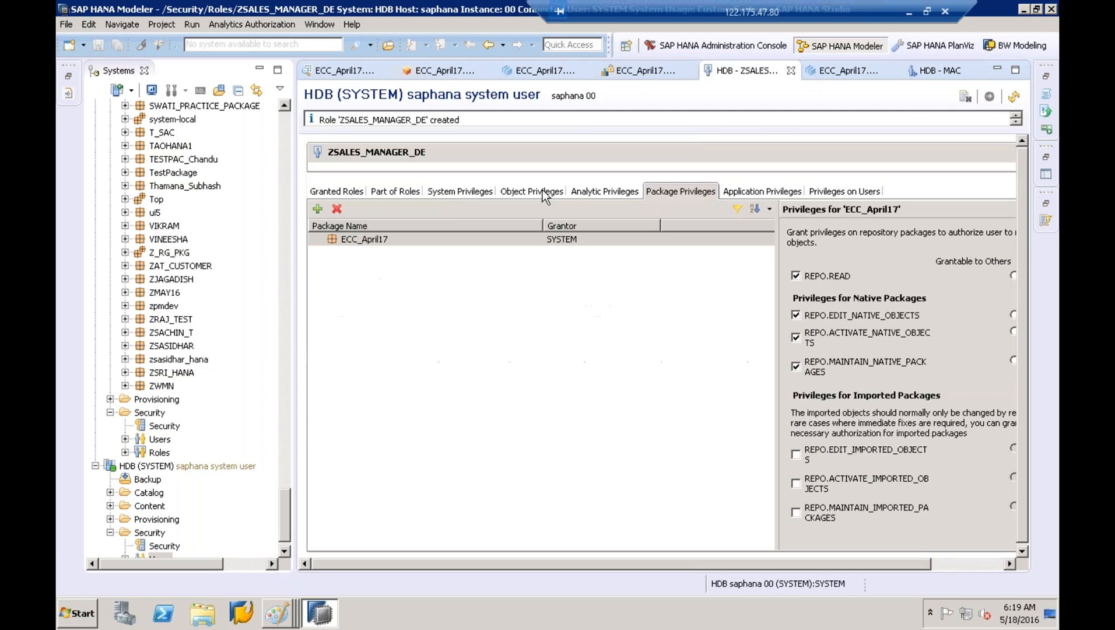
click(599, 192)
click(532, 193)
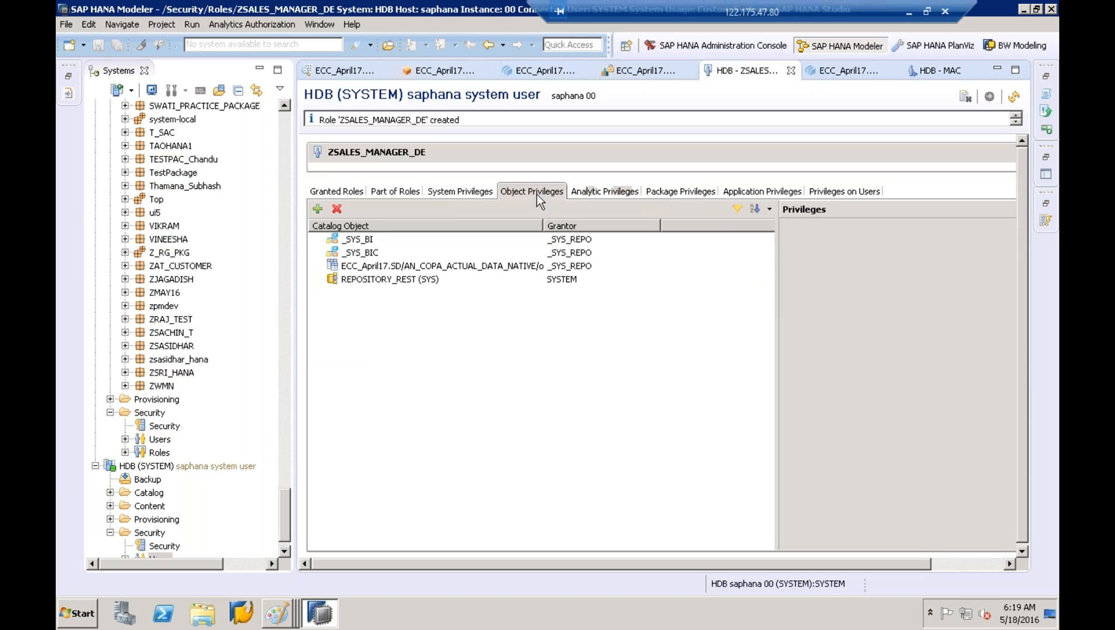
click(477, 195)
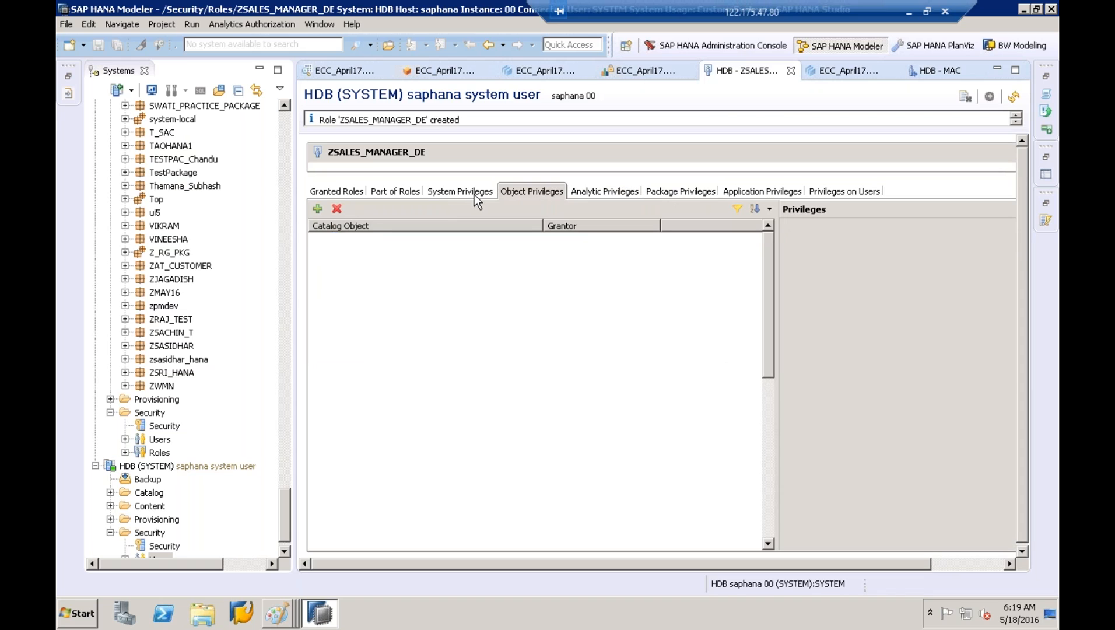
click(517, 194)
click(601, 192)
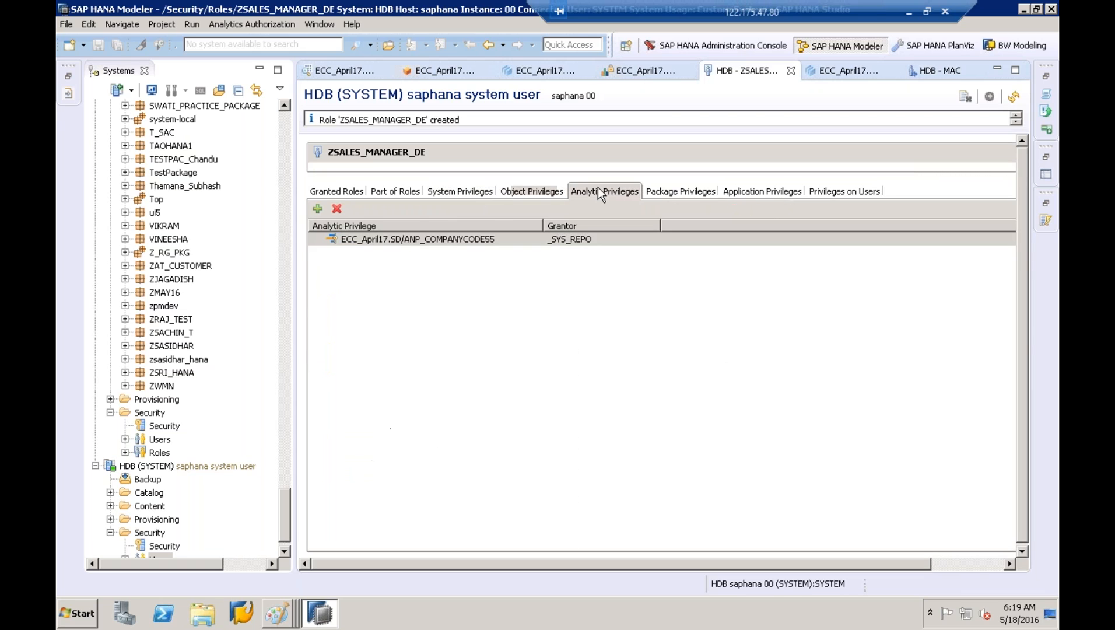
click(488, 44)
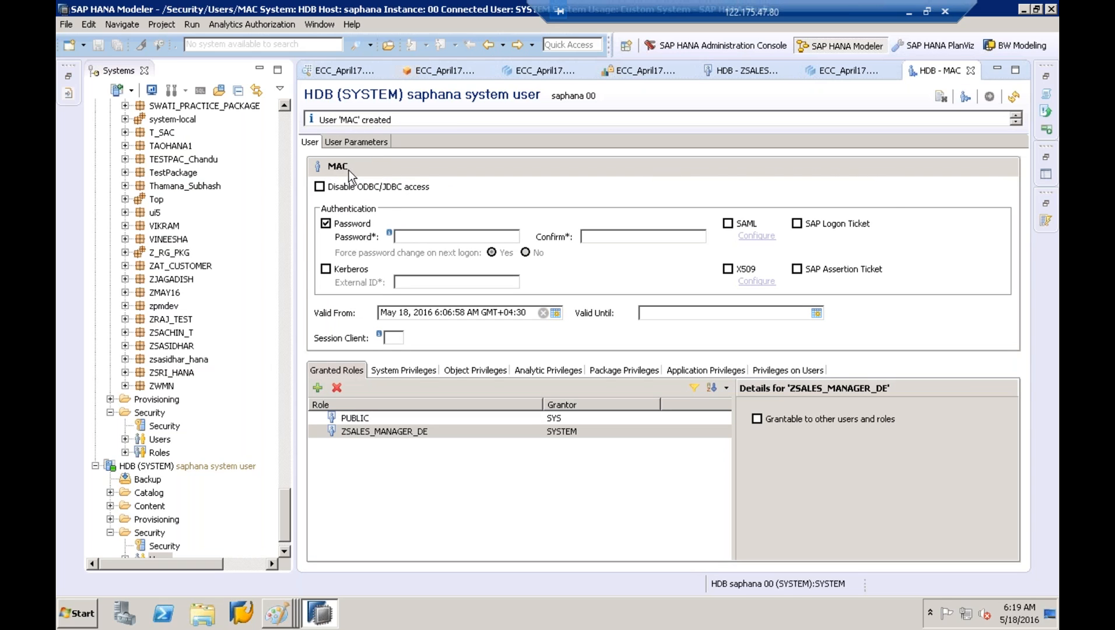
Select MAC in the user-created message and collapse the HDB (BEST) and HDB (SYSTEM) trees
click(360, 120)
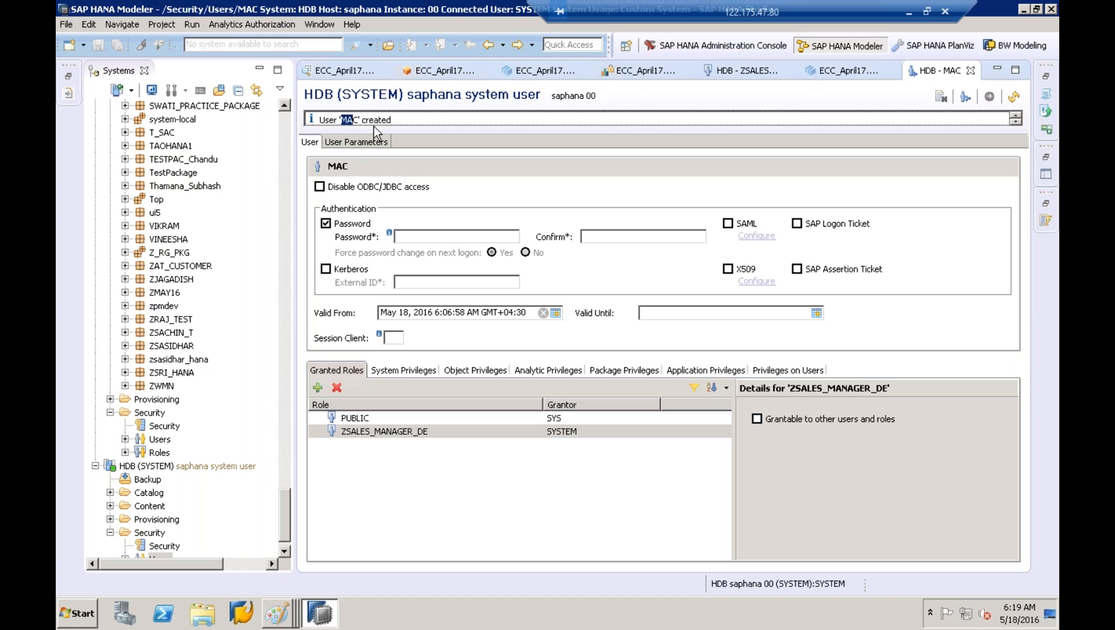
drag(358, 121, 343, 120)
drag(284, 506, 284, 127)
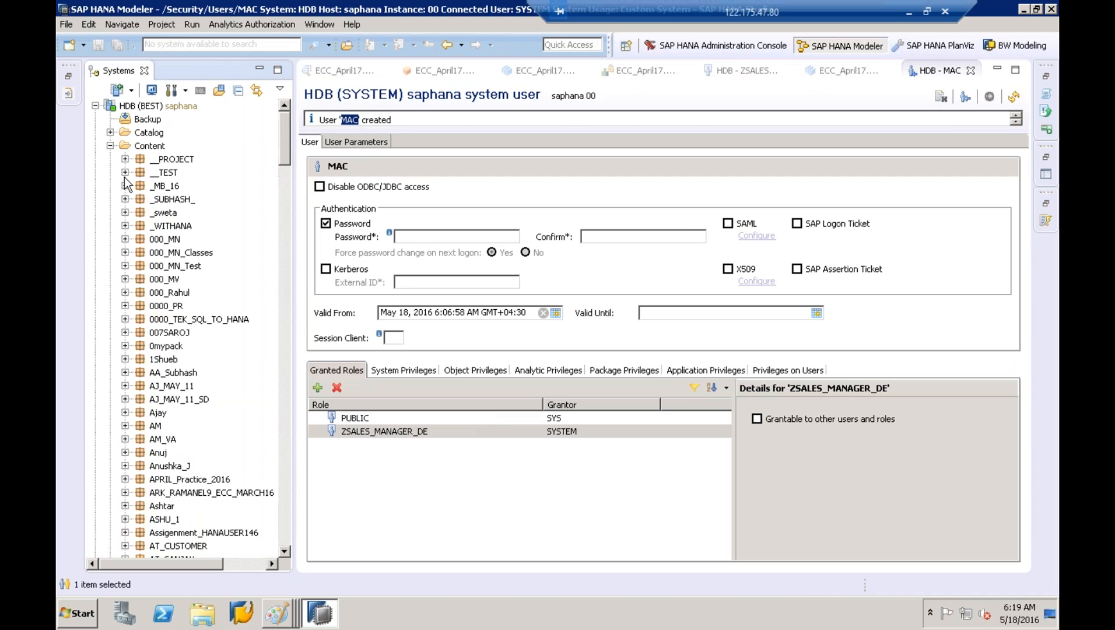
click(110, 146)
click(95, 106)
click(95, 119)
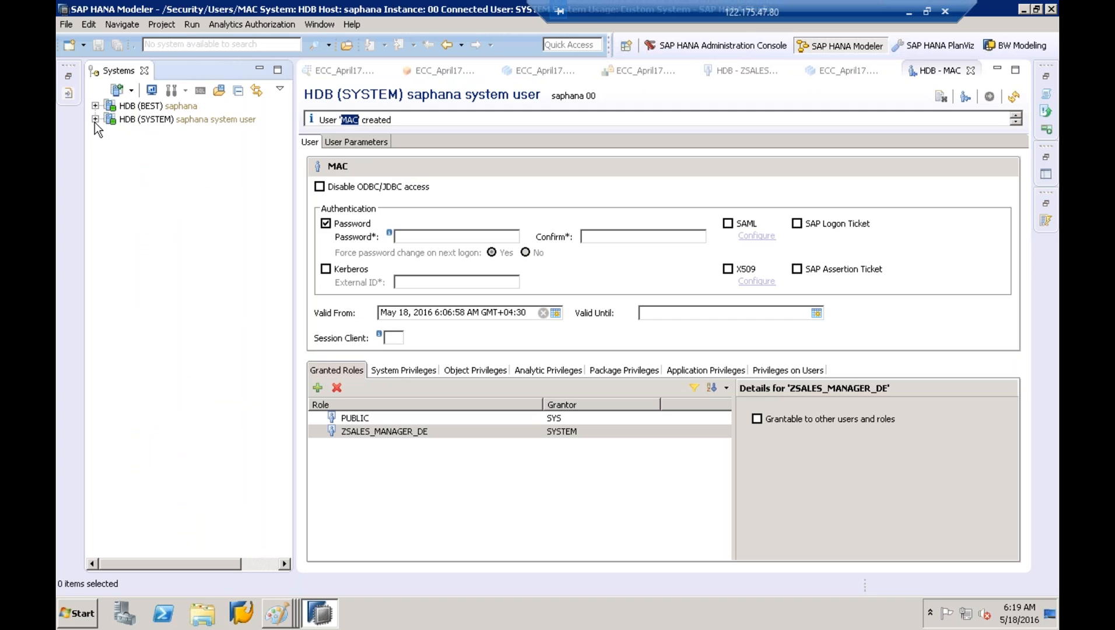
click(177, 120)
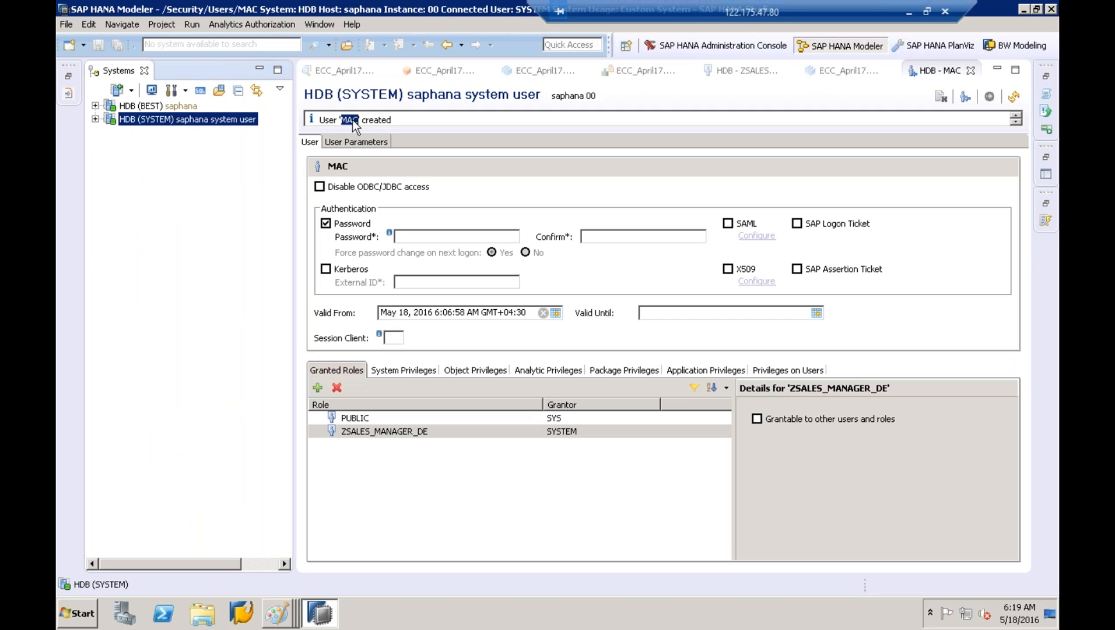
Add a system with host saphana, instance 00, description machana
right_click(147, 167)
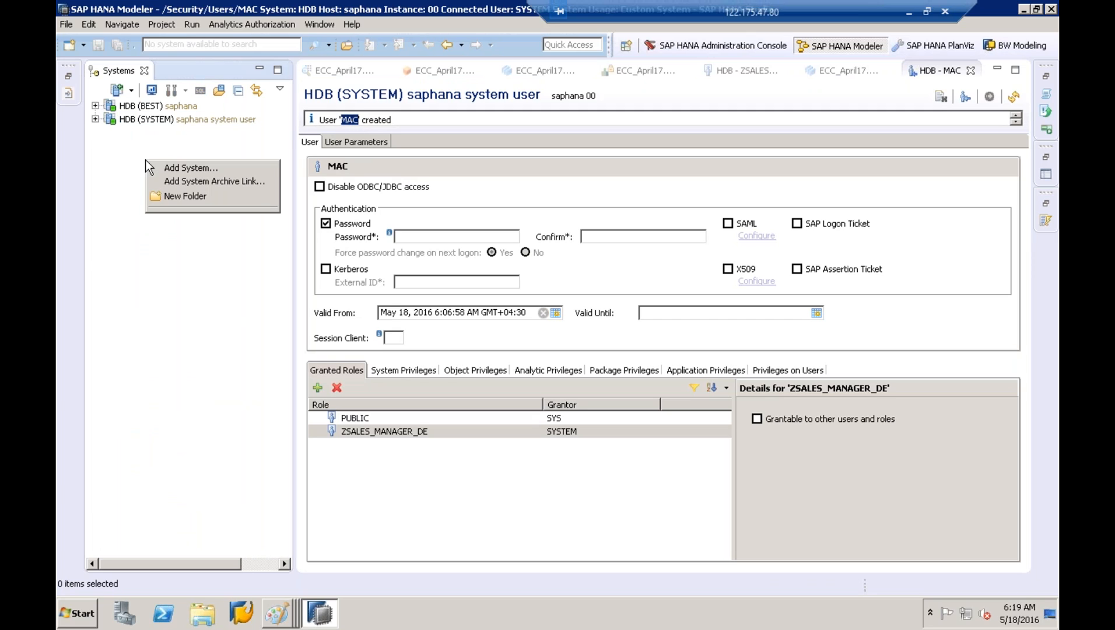
click(188, 174)
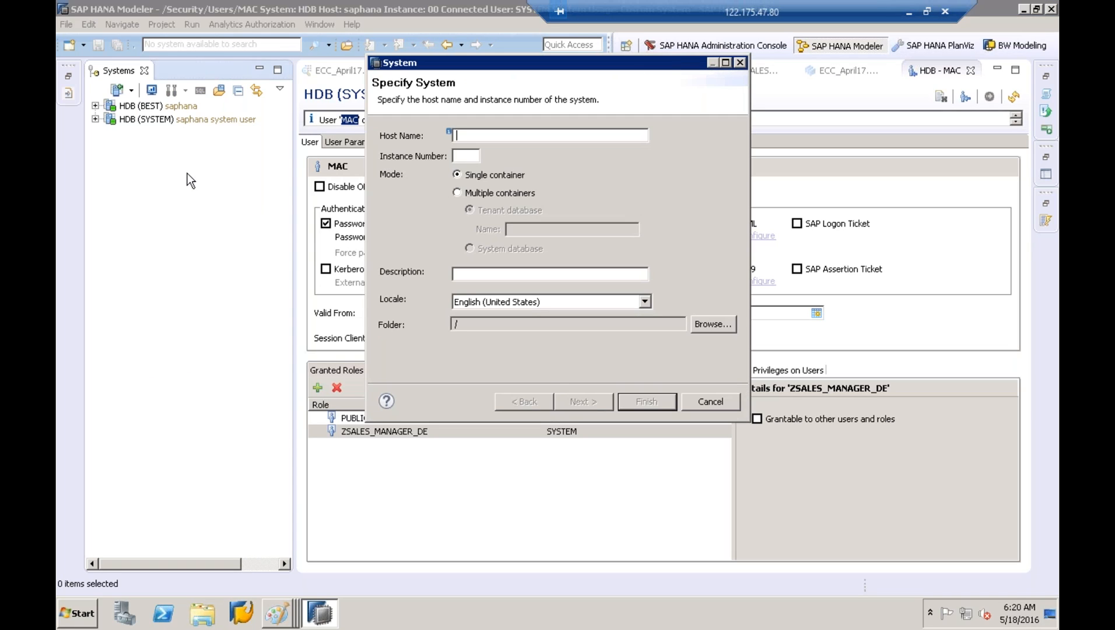
text(sap)
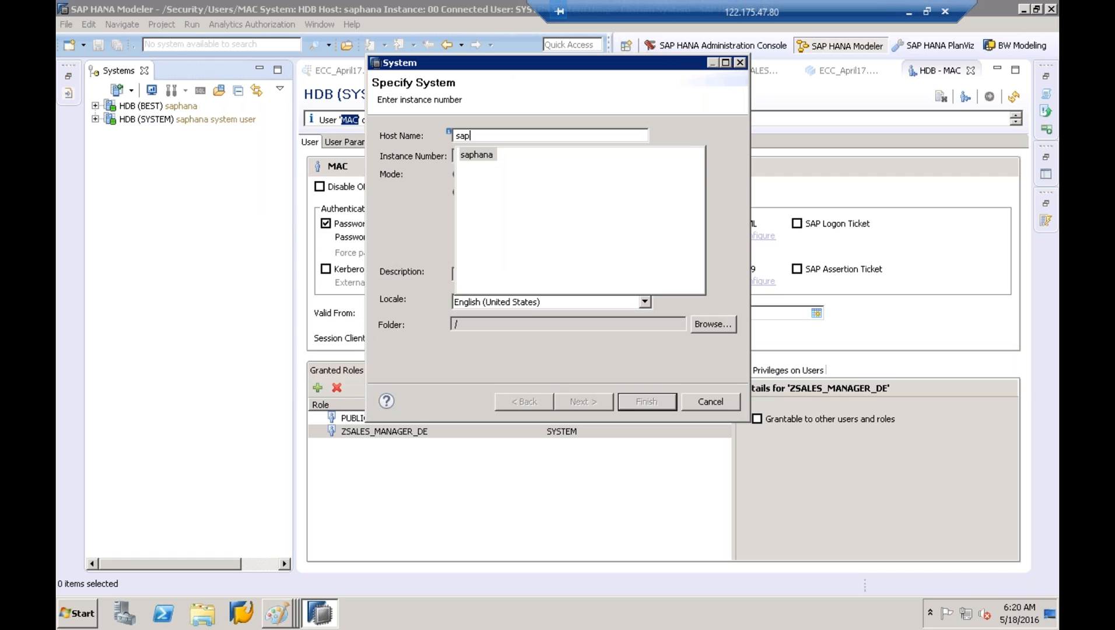
double_click(490, 156)
click(457, 157)
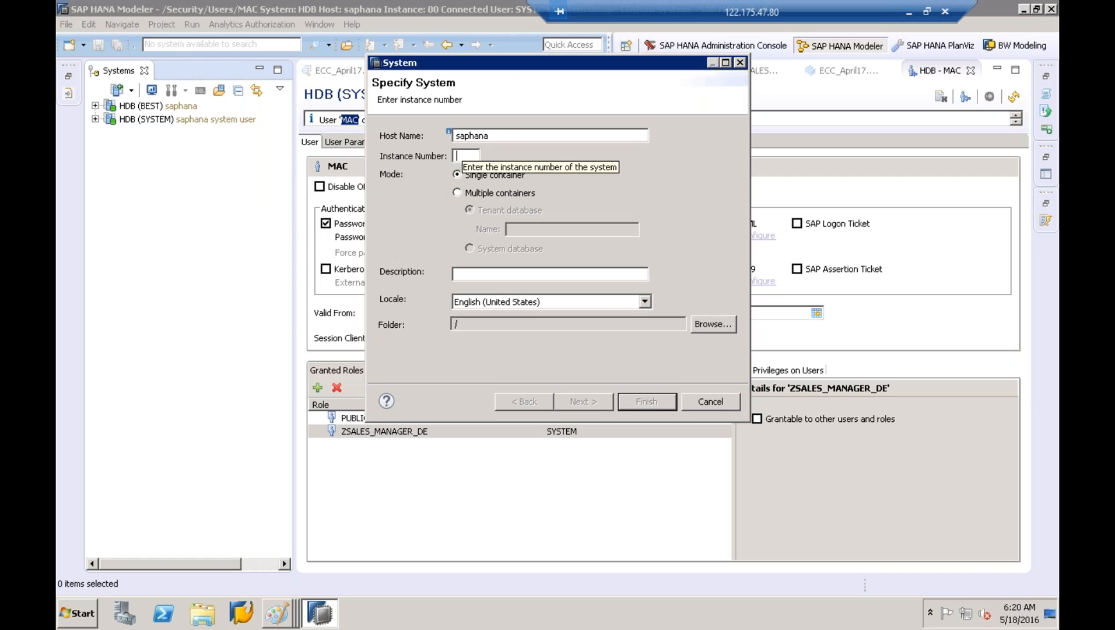
text(00s)
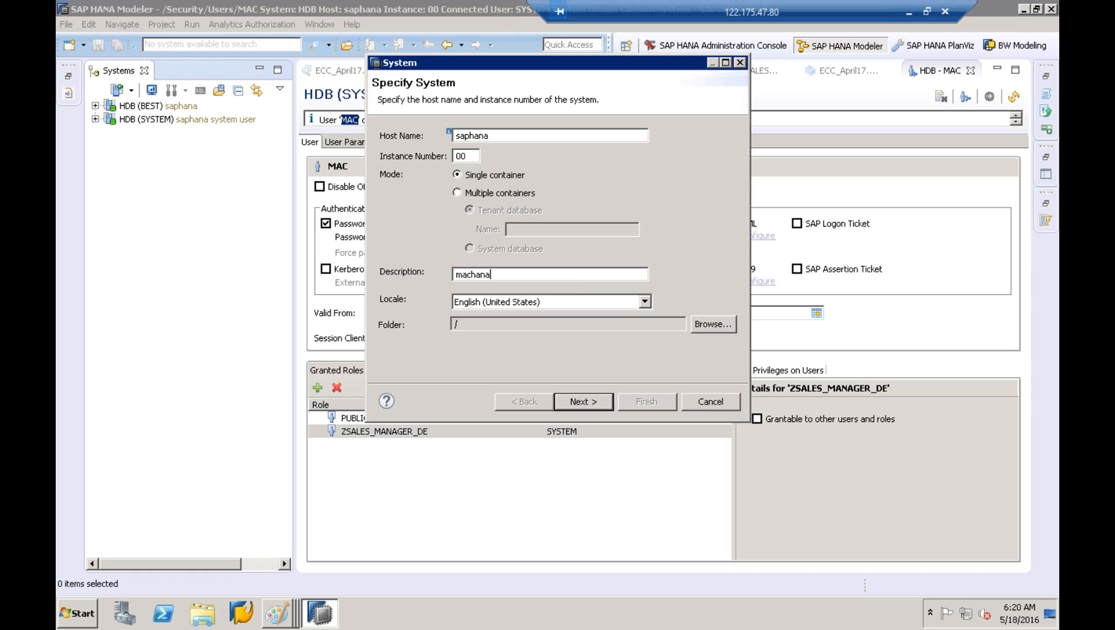
click(583, 402)
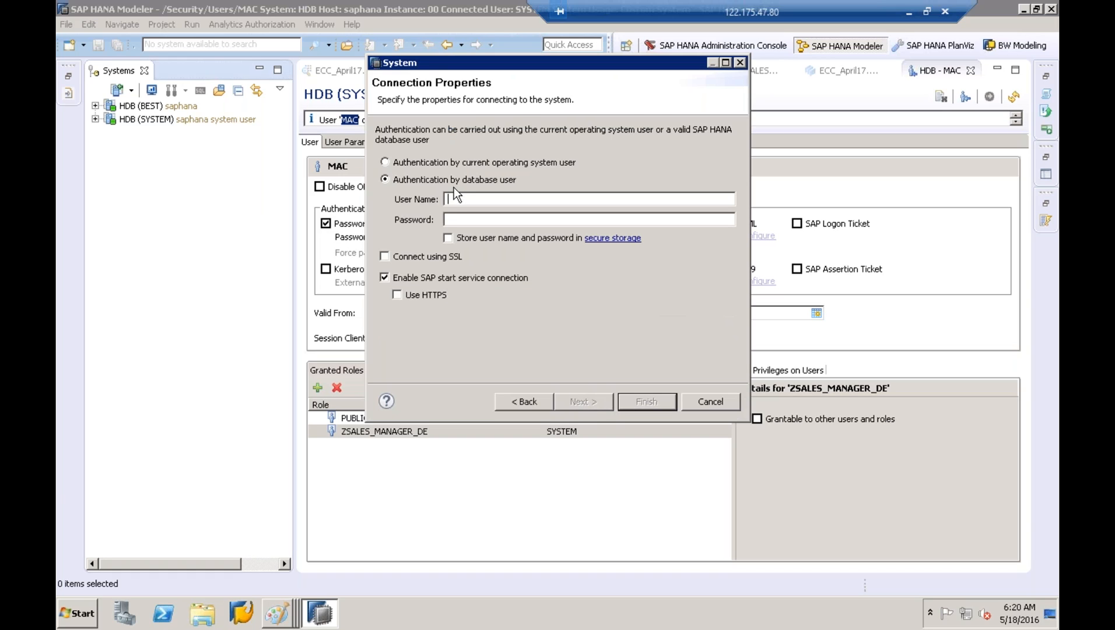
Log on as user MAC with its password and finish adding the connection
text(MAC)
click(471, 221)
text(******)
click(645, 403)
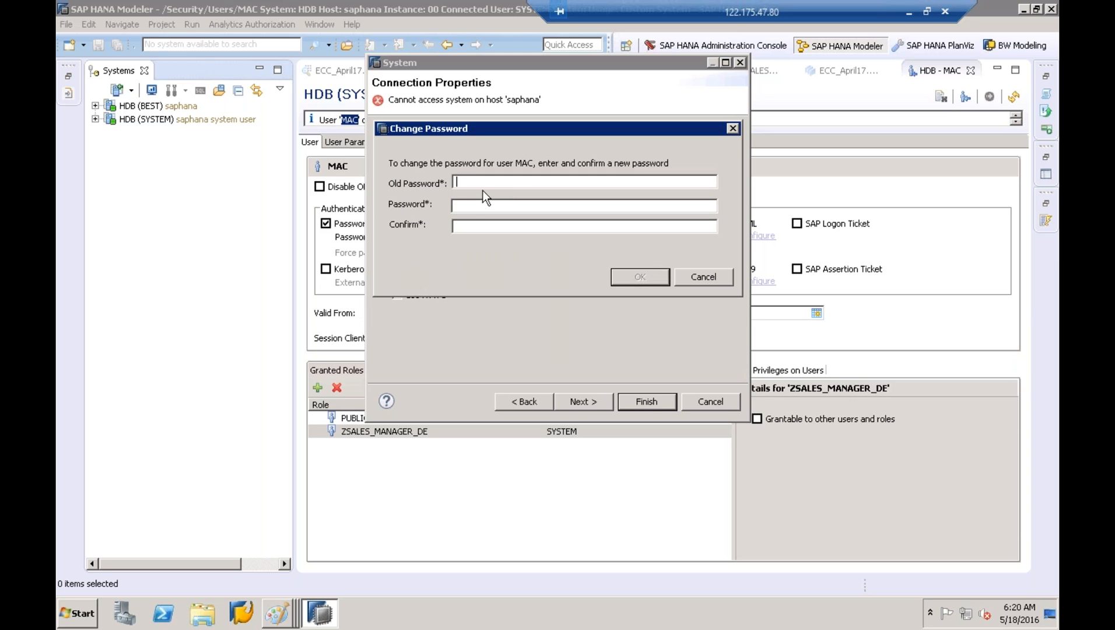
Enter MAC's old password plus a new confirmed password, then acknowledge the change notice
text(•••••••••)
key(Tab)
text(•••••••••••••••••••••)
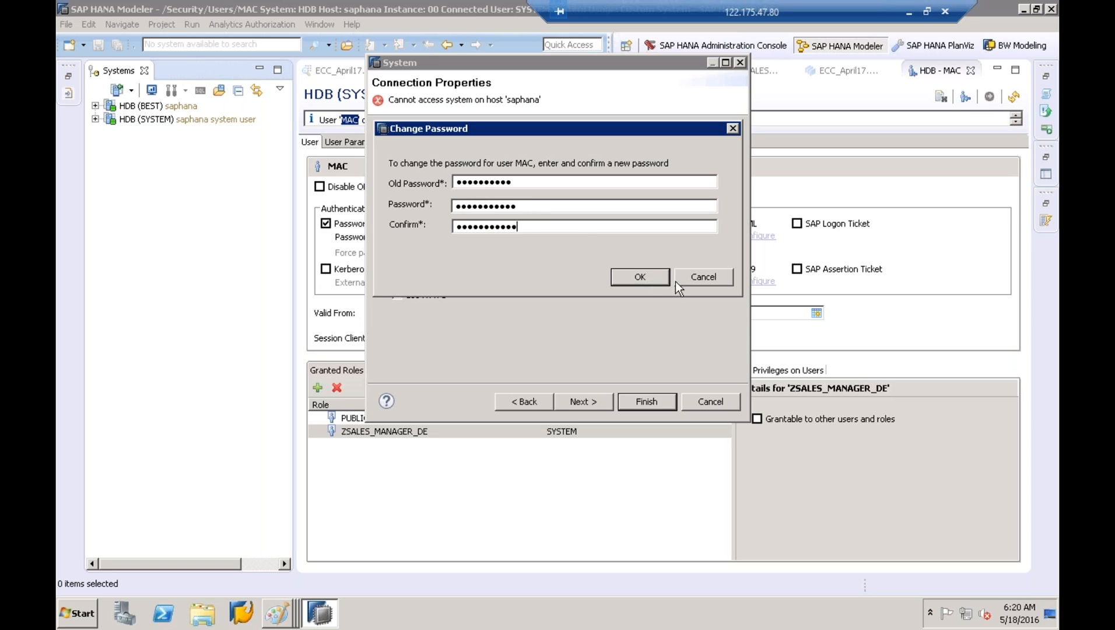
click(649, 282)
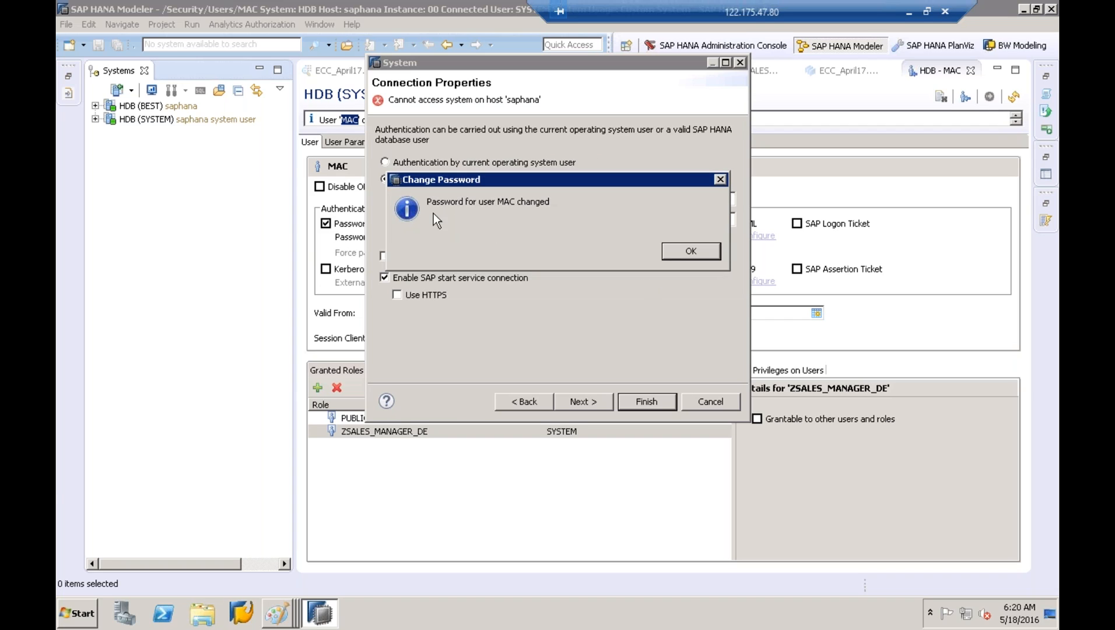
click(699, 247)
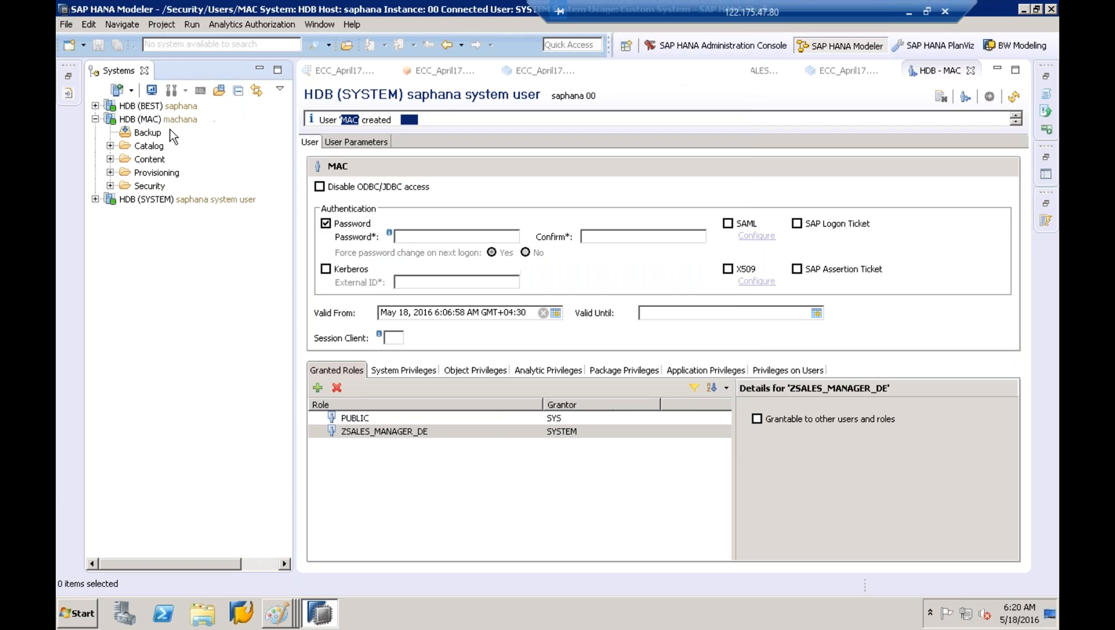
click(168, 122)
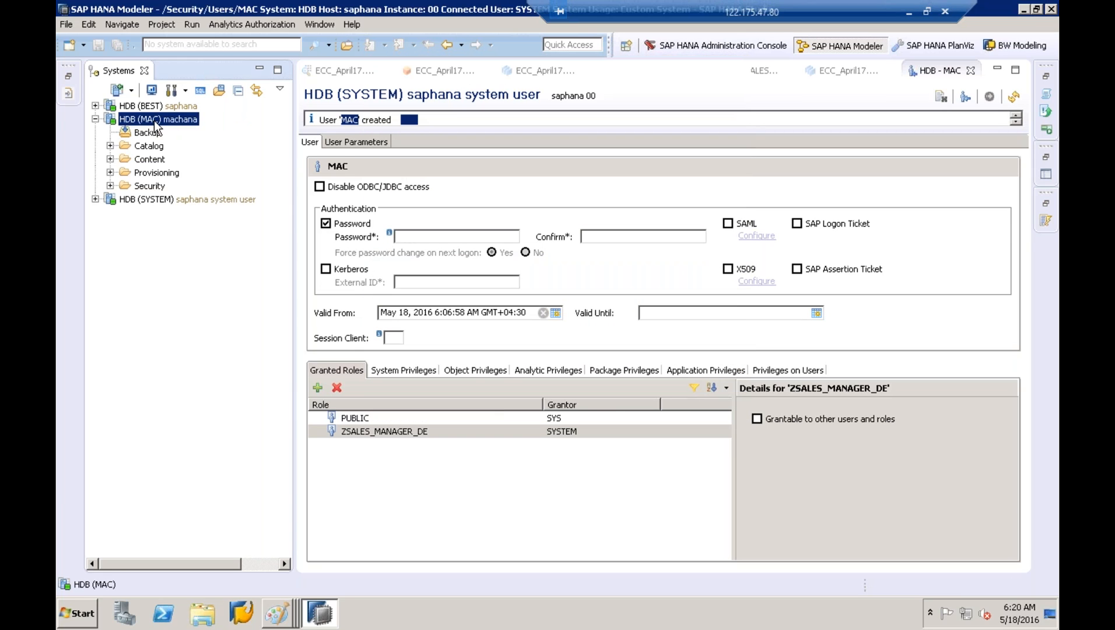
mouse_move(155, 124)
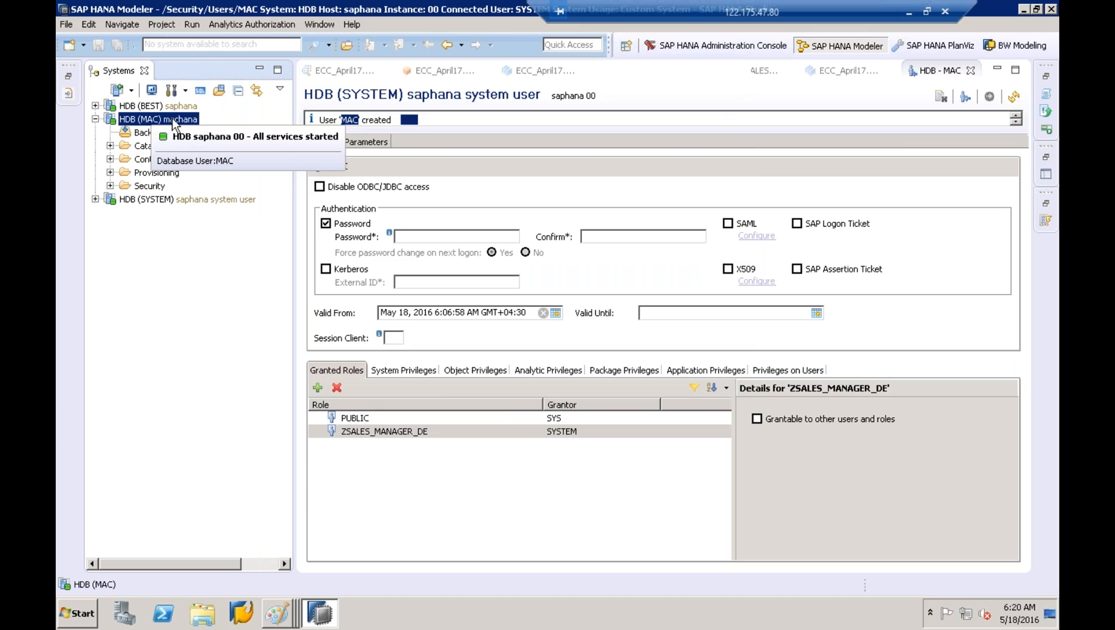
click(144, 146)
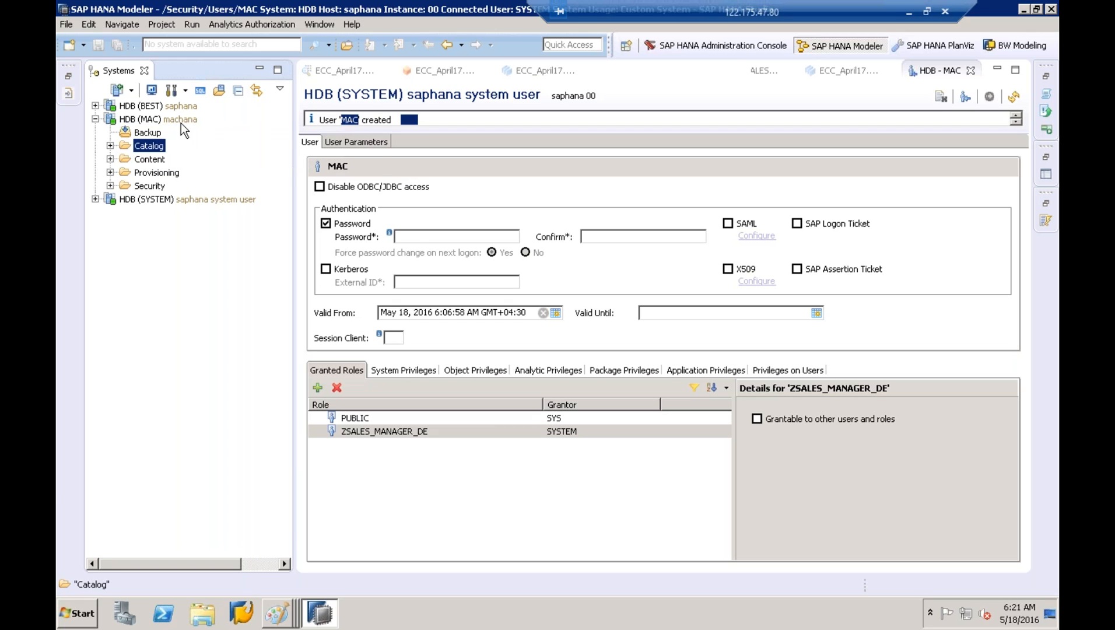
click(110, 146)
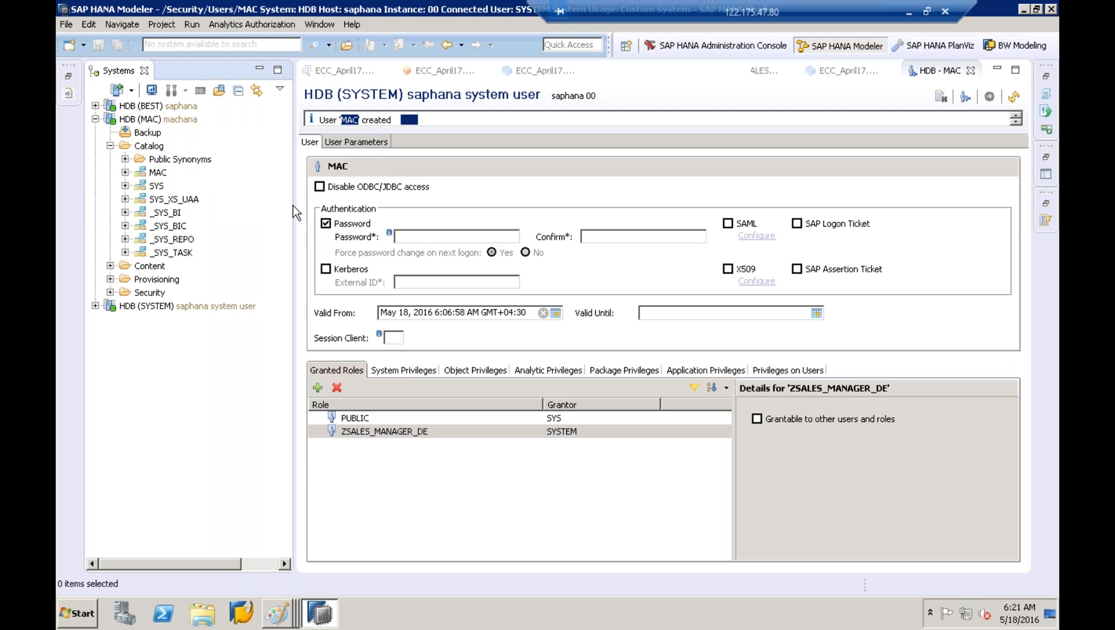
drag(297, 205, 408, 186)
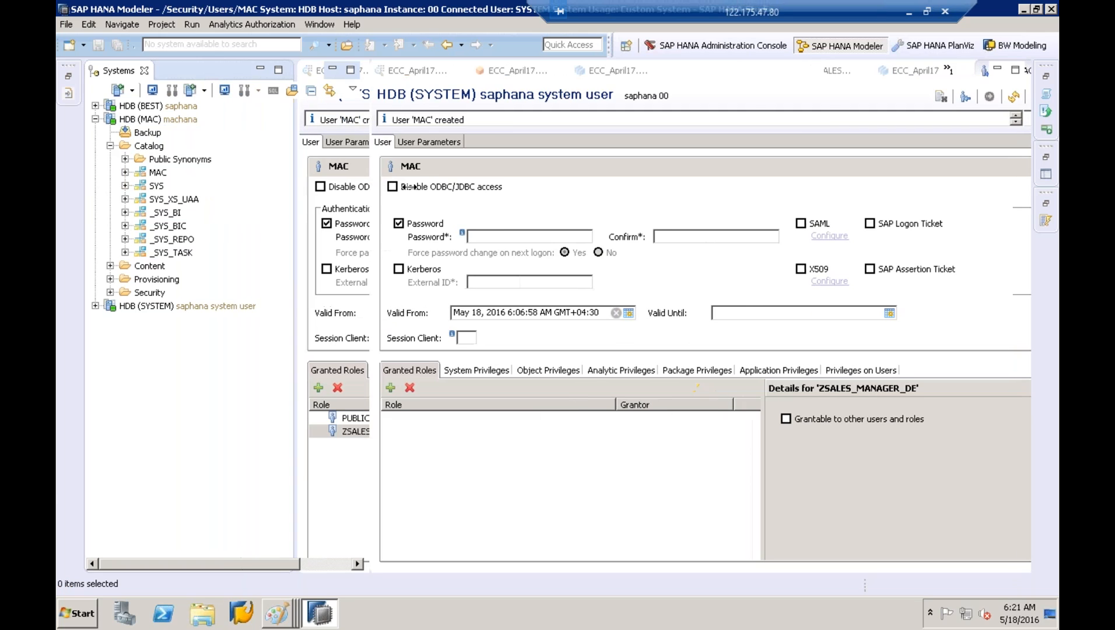
click(96, 89)
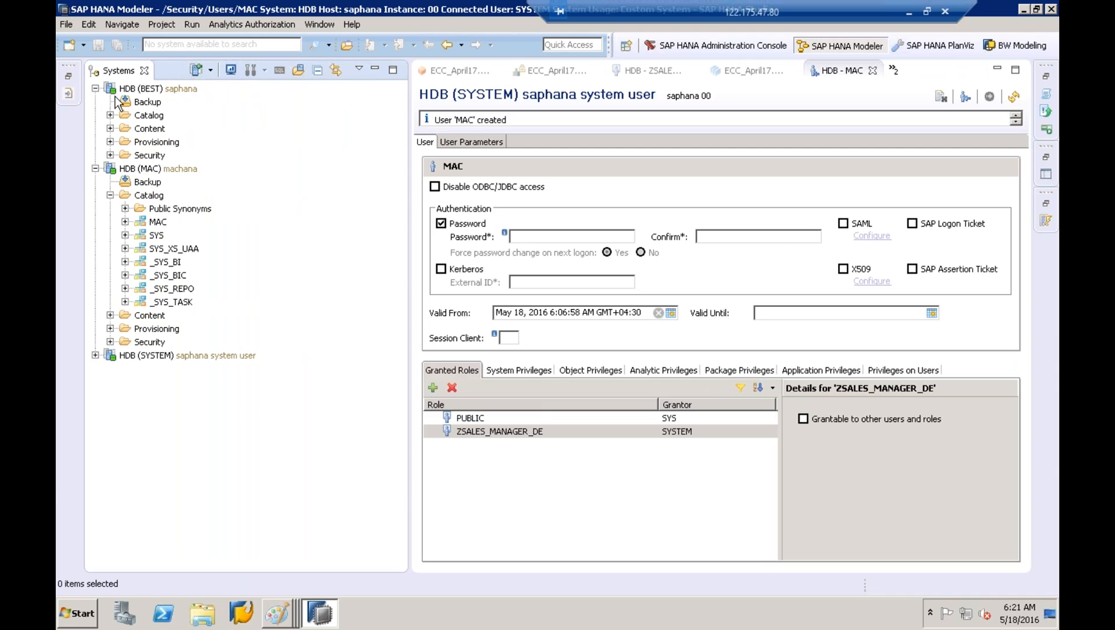
click(109, 116)
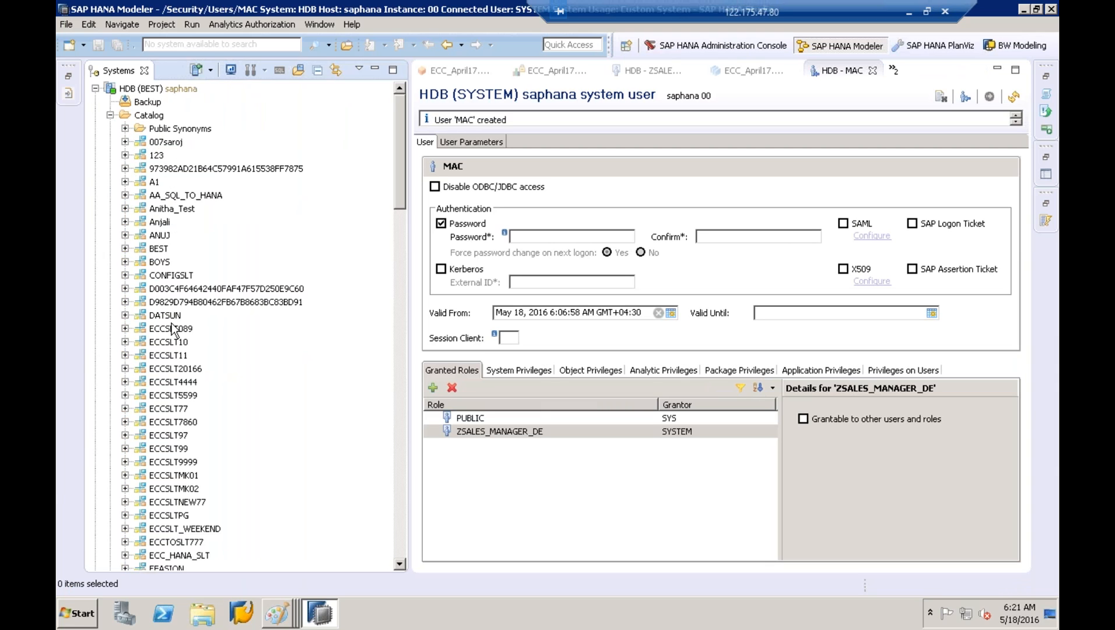
drag(400, 200, 396, 118)
click(110, 115)
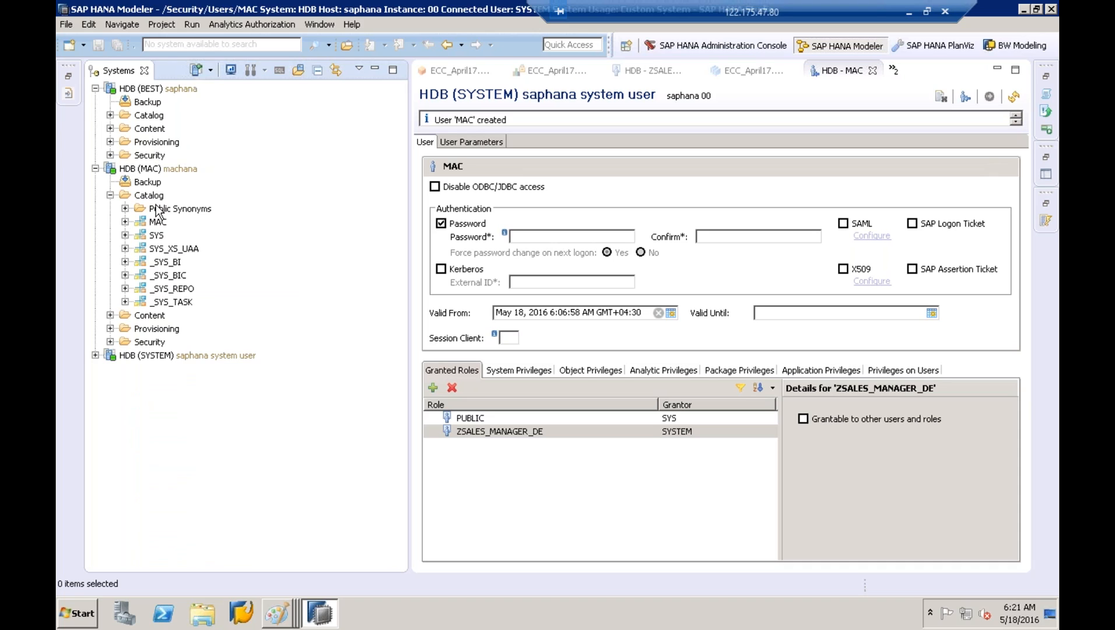
click(159, 235)
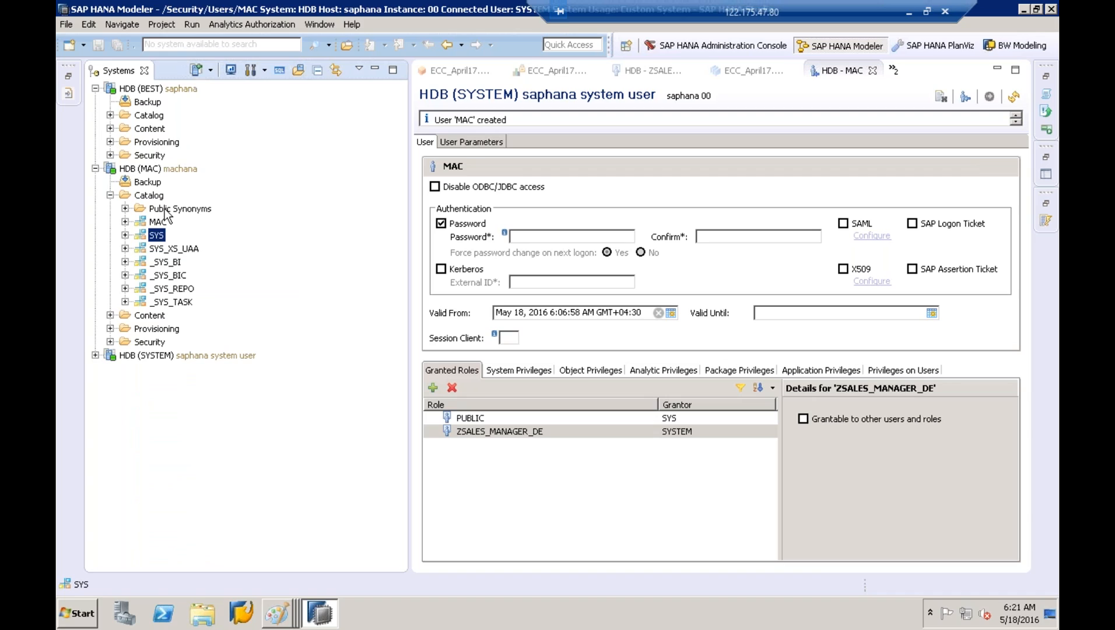
click(158, 223)
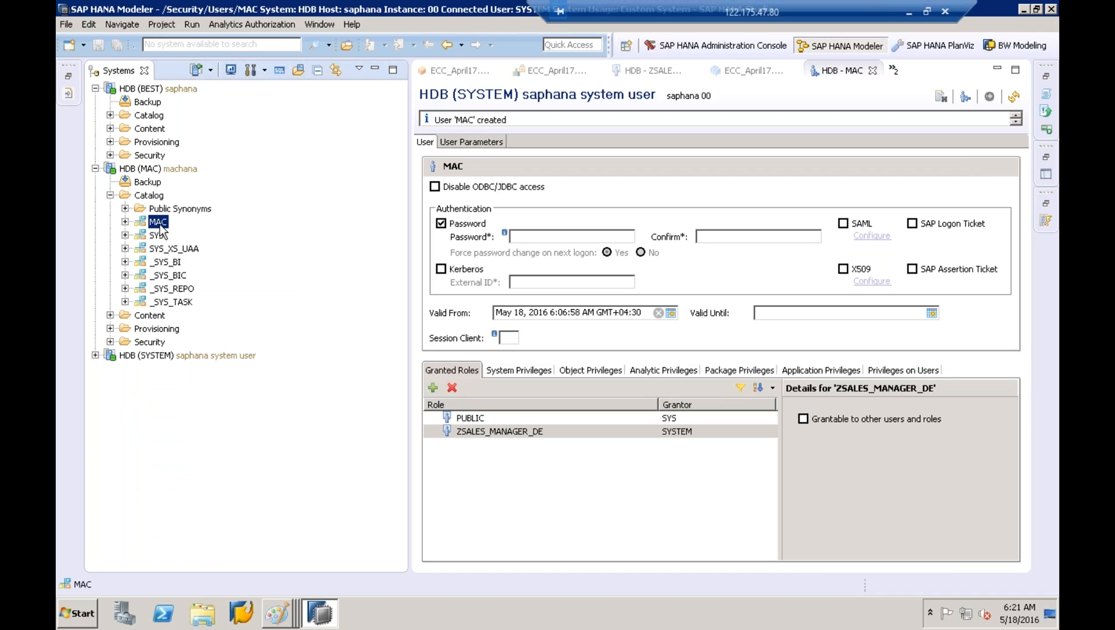
click(168, 171)
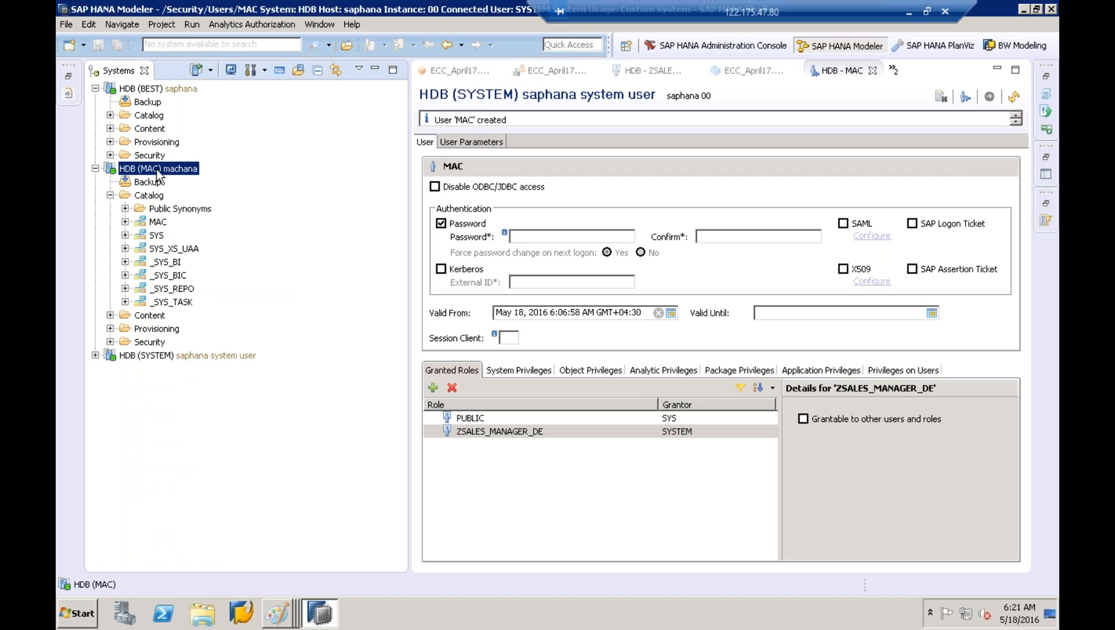
click(157, 223)
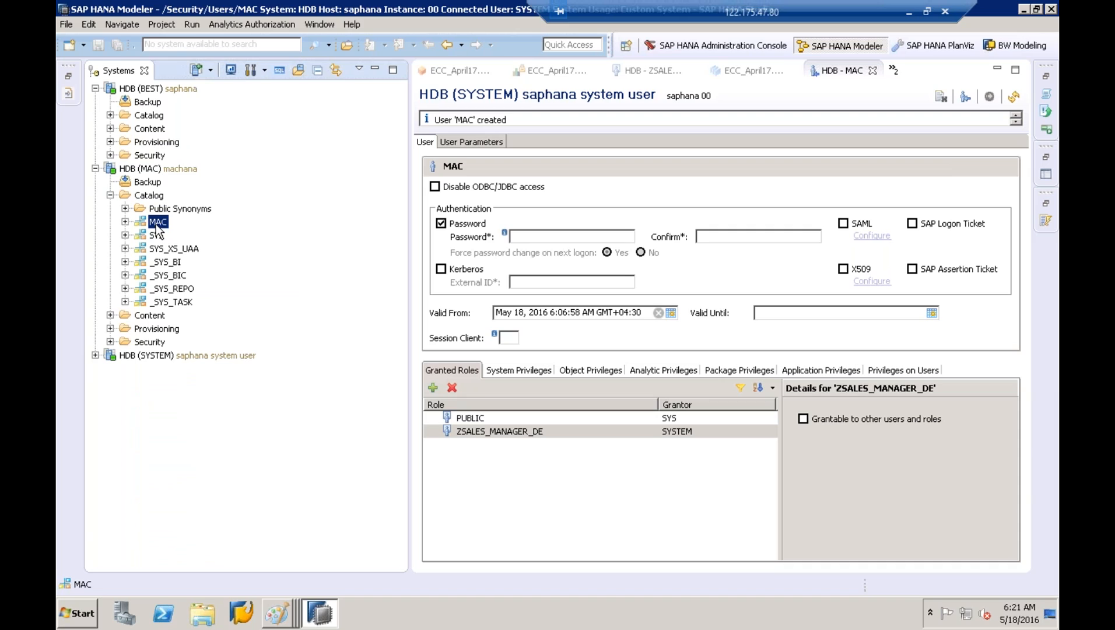
click(154, 171)
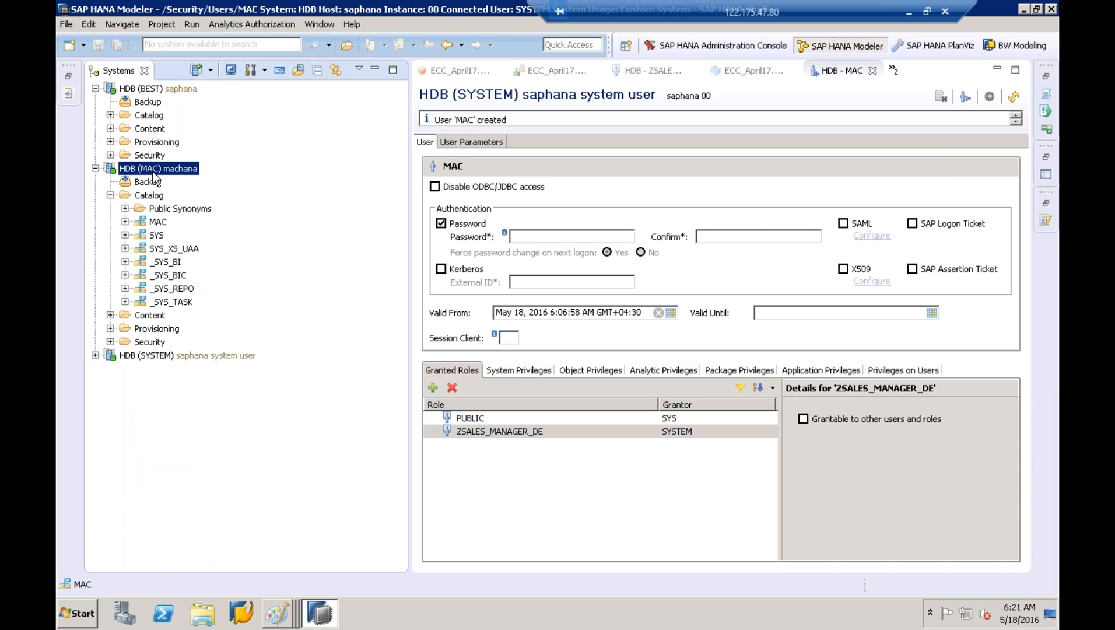
click(152, 226)
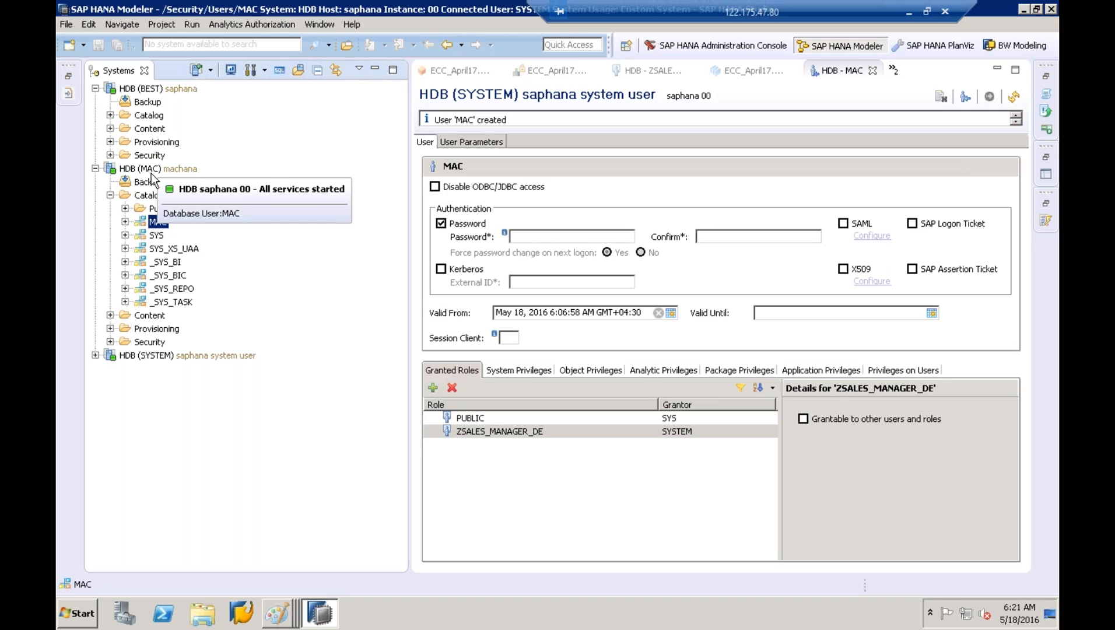
Expand Content under HDB (BEST), scroll through it, then collapse it again
click(110, 128)
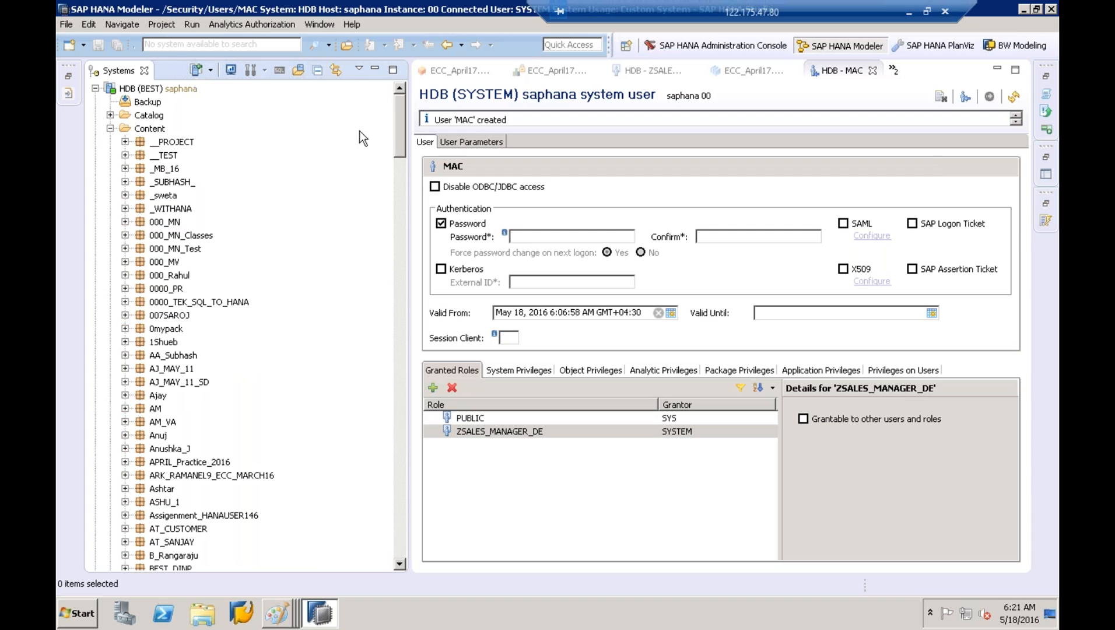
drag(400, 136, 379, 435)
right_click(378, 435)
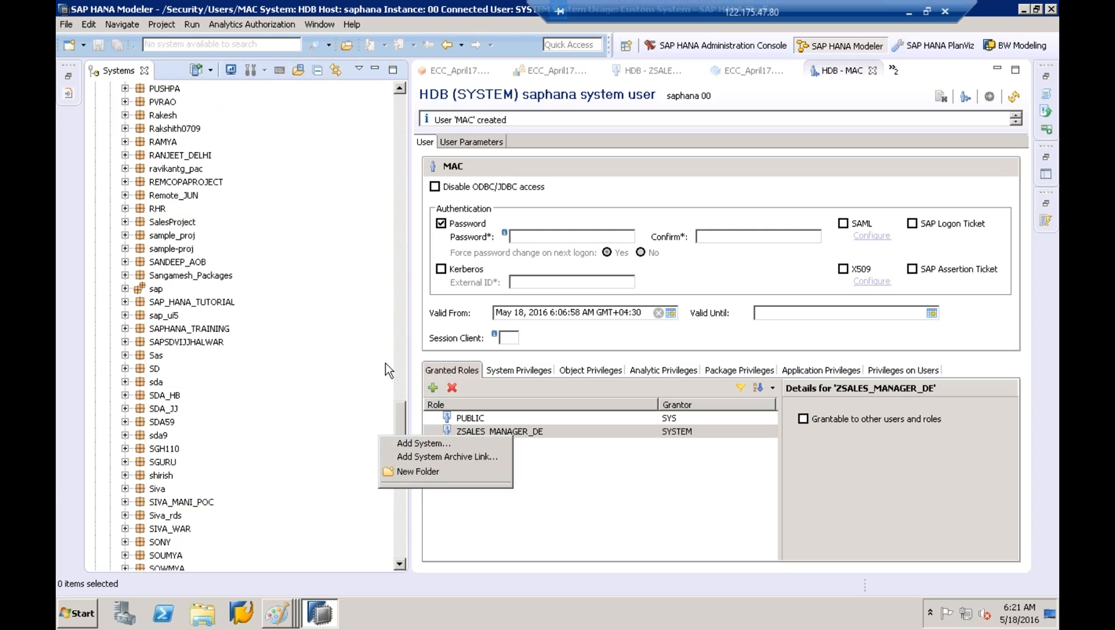
click(405, 419)
drag(405, 385, 325, 108)
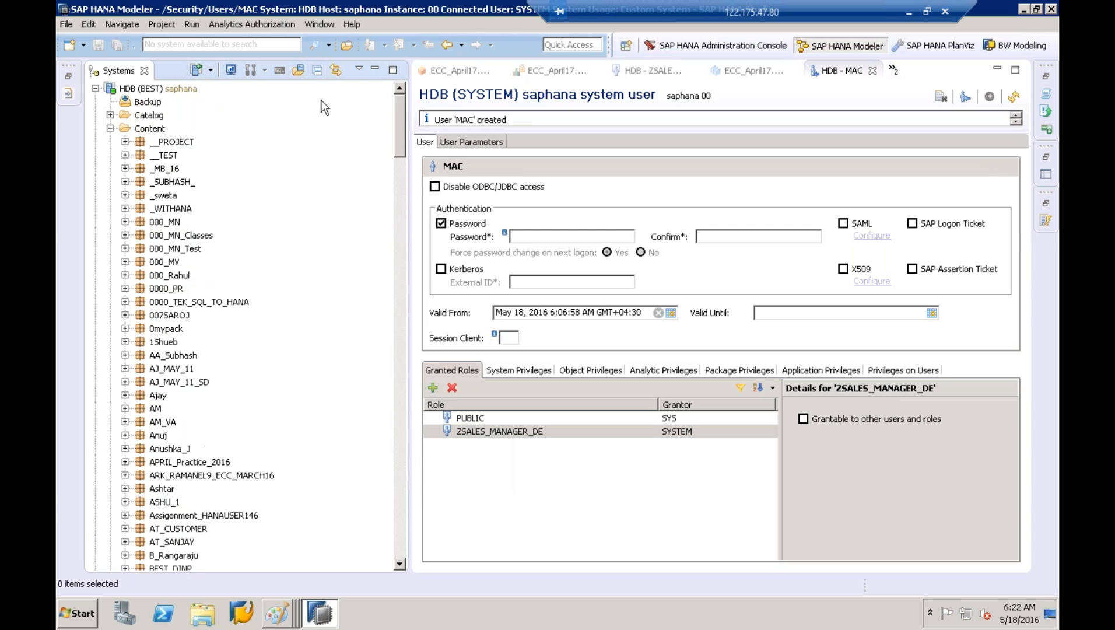
click(111, 129)
Expand HDB (MAC) Content > ECC_April17 > SD > Analytic Views and select AN_COPA_ACTUAL_DATA
click(147, 309)
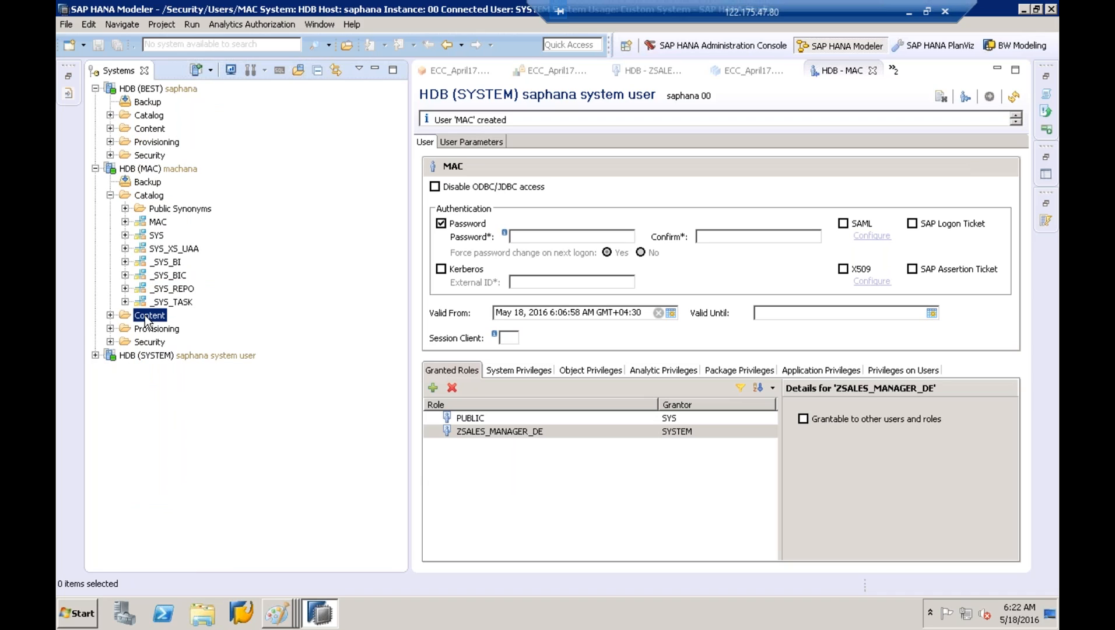
click(163, 170)
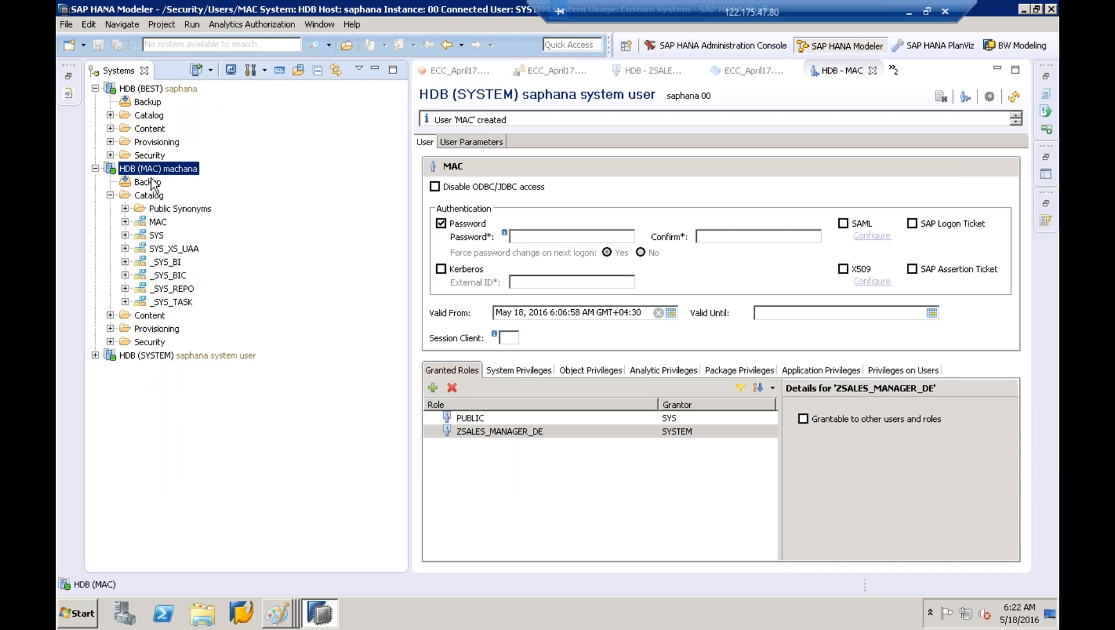
click(111, 316)
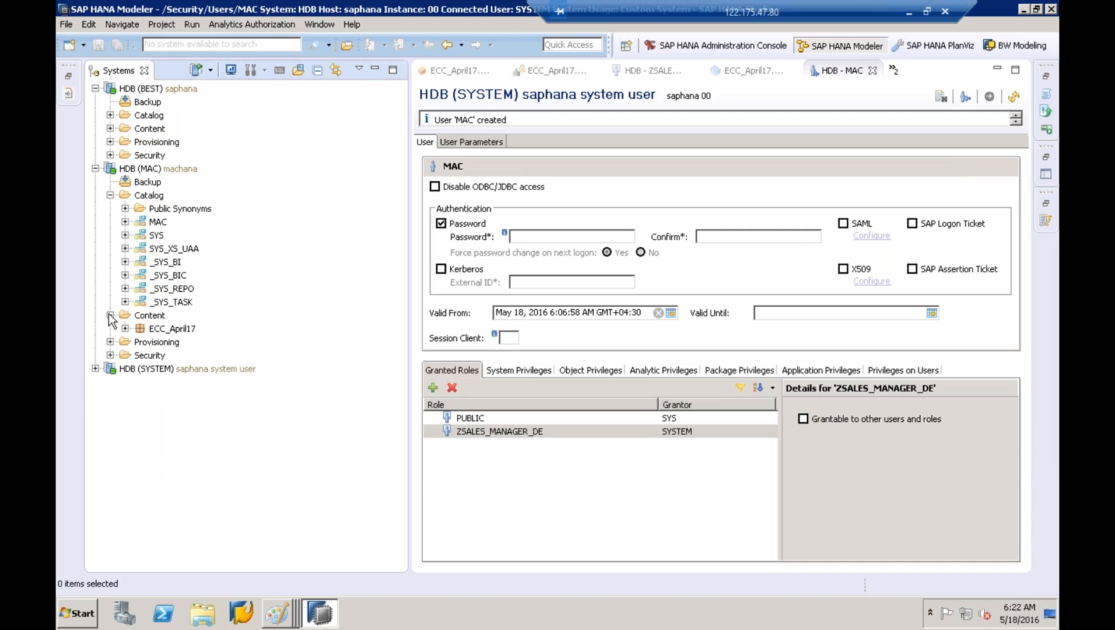
click(169, 330)
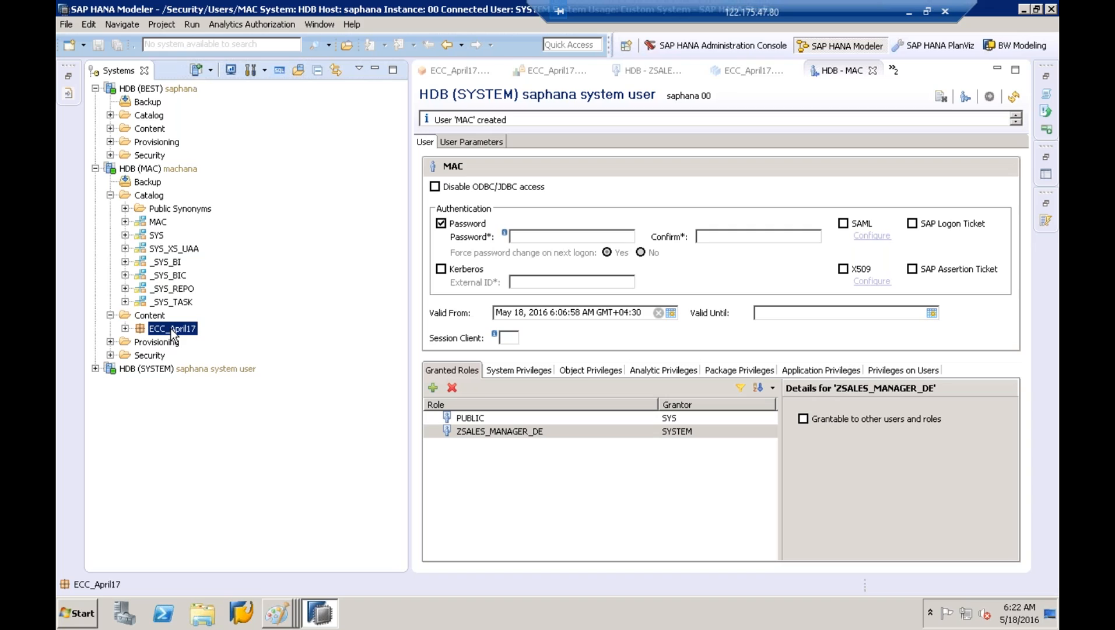
click(145, 129)
click(150, 330)
click(125, 328)
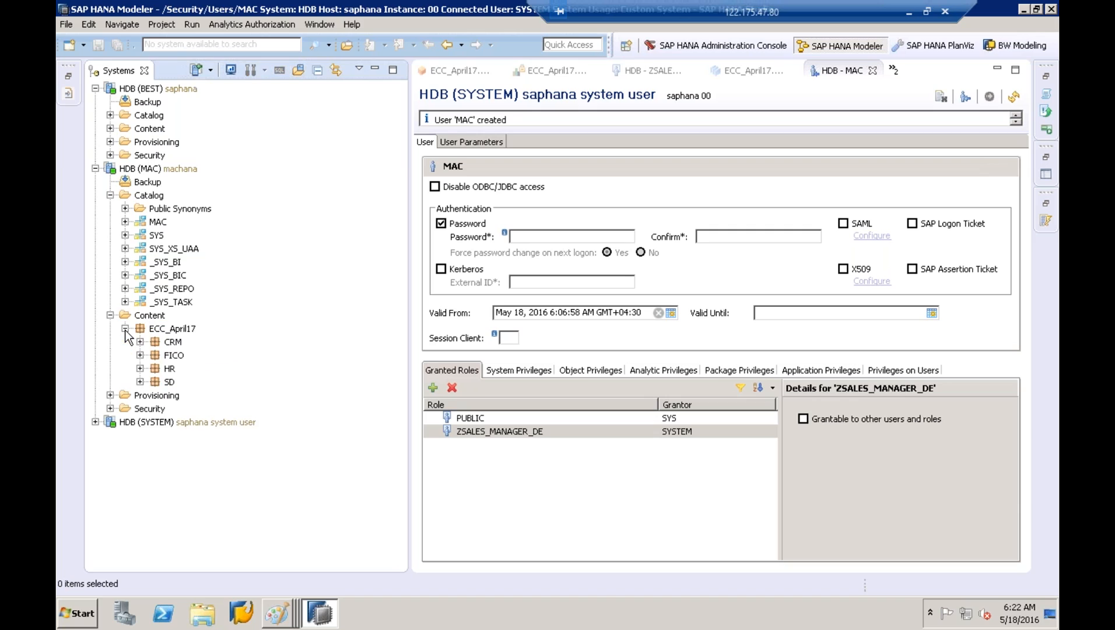
click(140, 382)
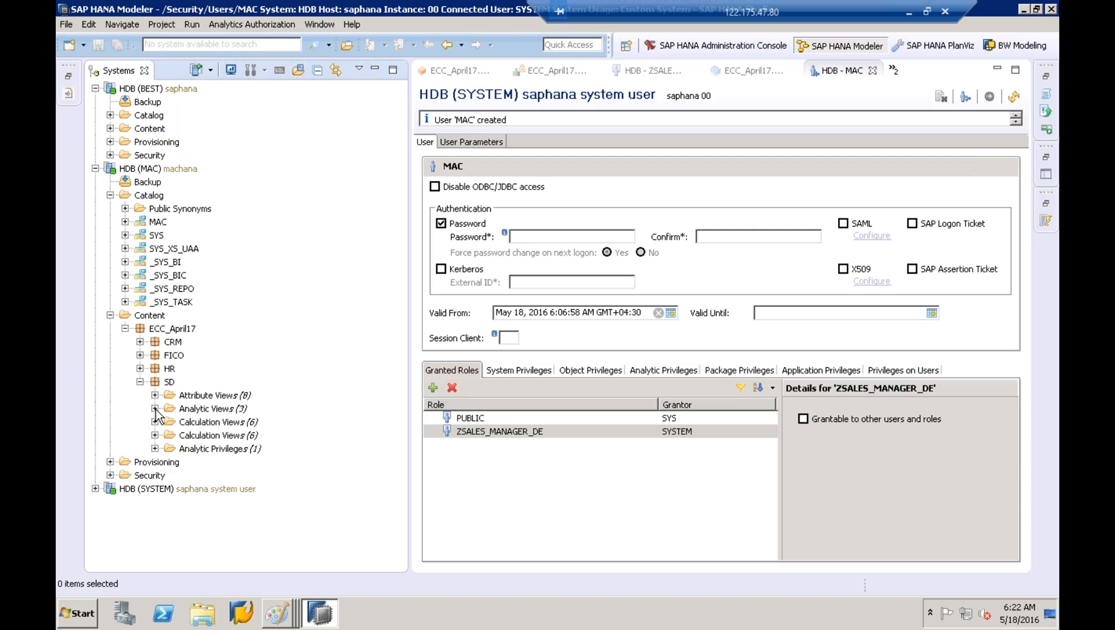
click(154, 409)
click(267, 425)
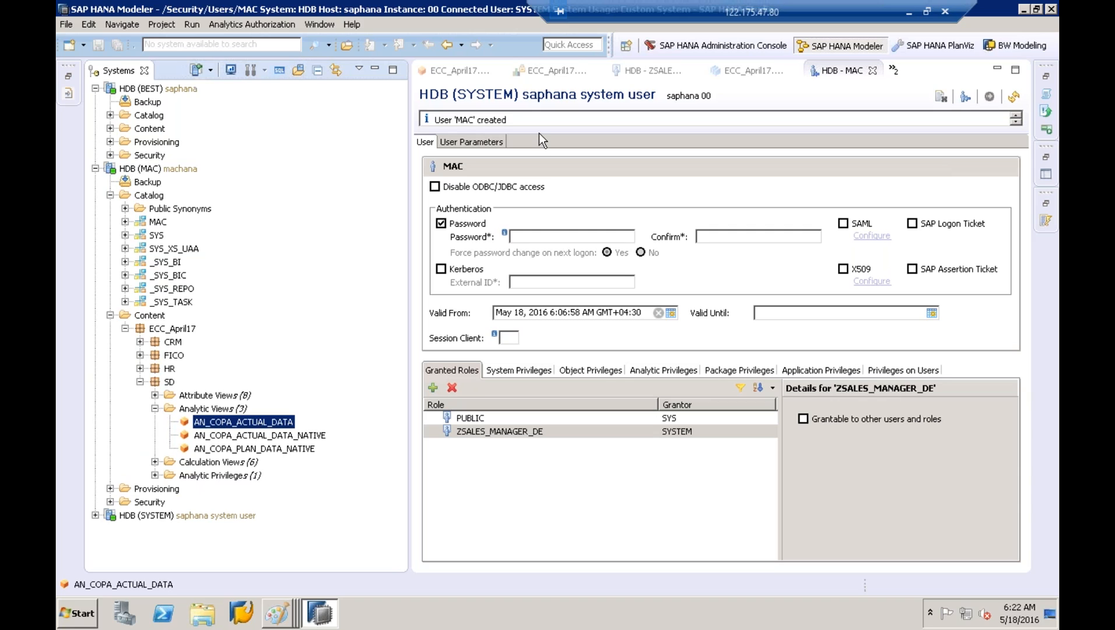
Return to the ANP_COMPANYCODE55 privilege editor and expand Content under HDB (BEST)
click(556, 71)
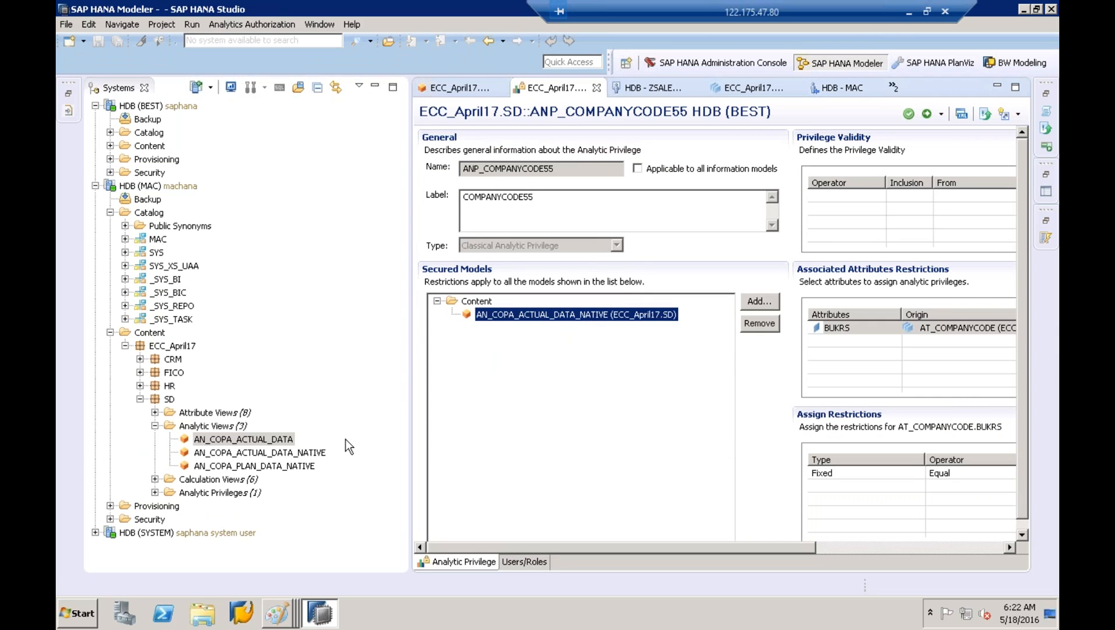
click(300, 453)
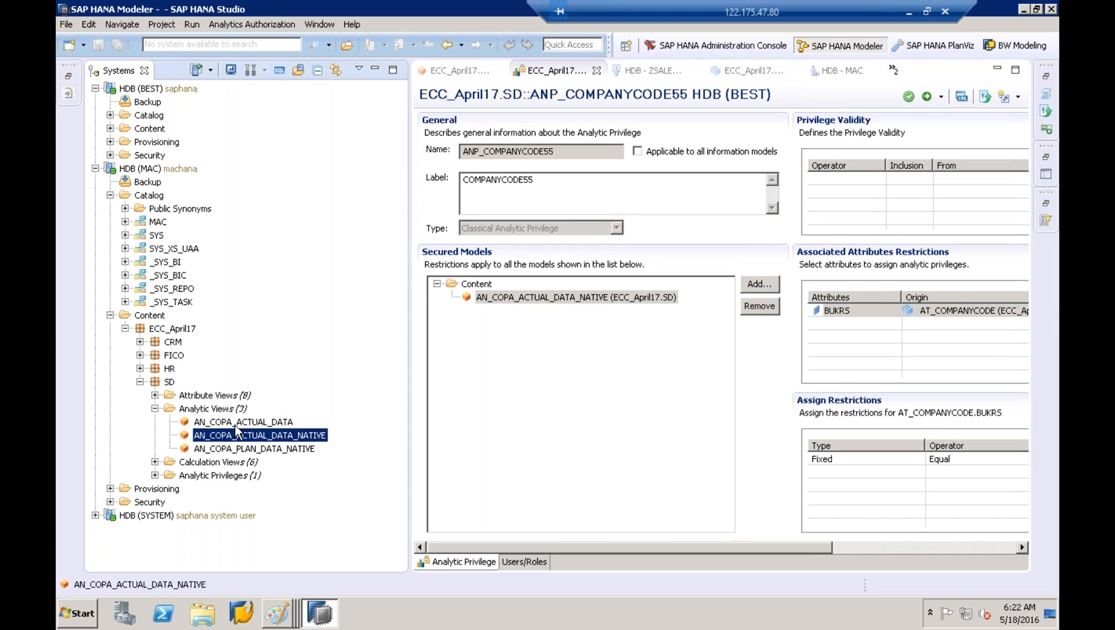
click(142, 130)
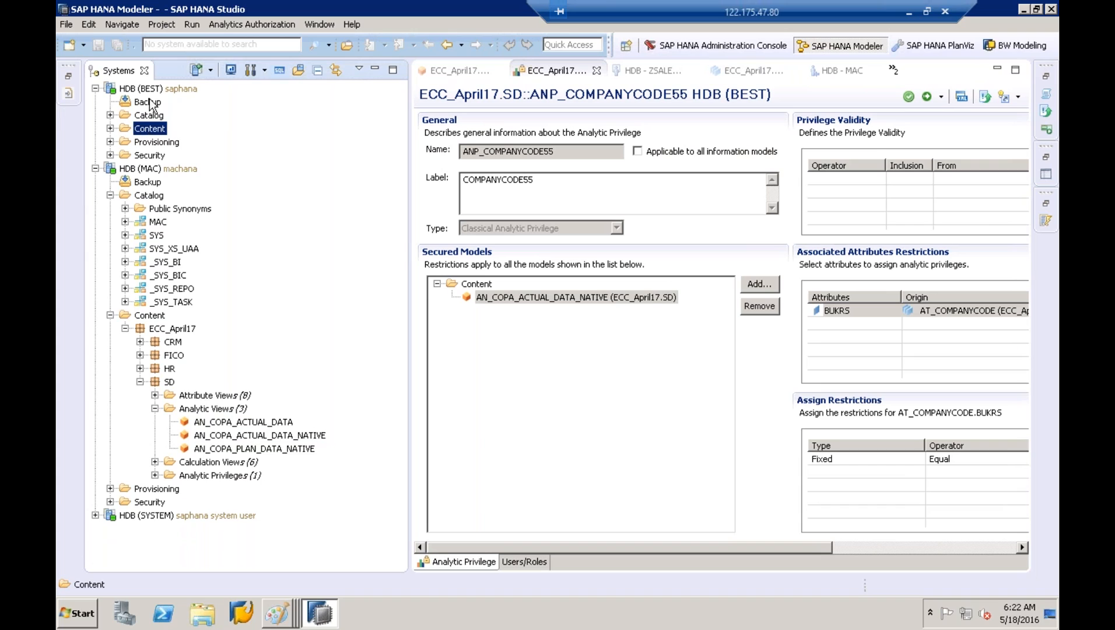
click(110, 128)
click(168, 197)
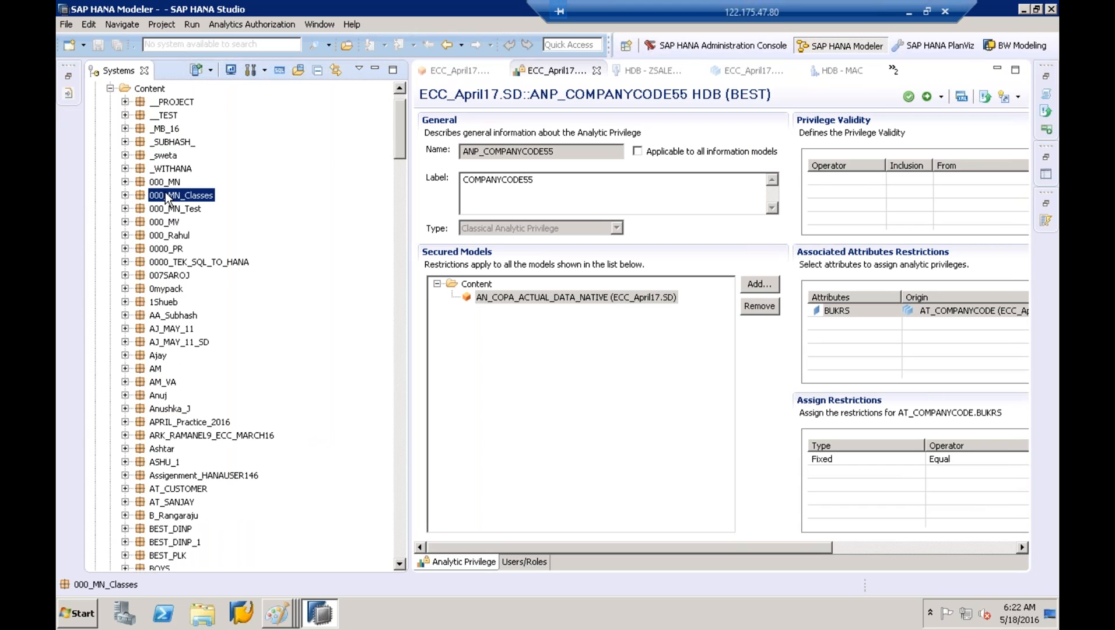
key(e)
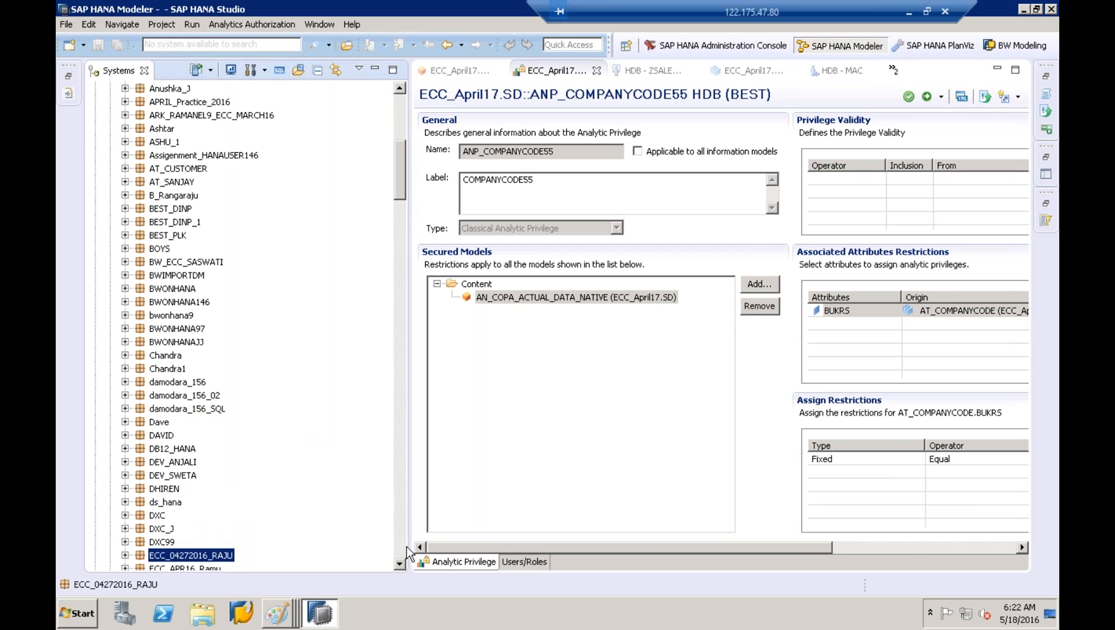
Expand ECC_April17 > SD > Analytic Views and right-click AN_COPA_ACTUAL_DATA_NATIVE
click(402, 553)
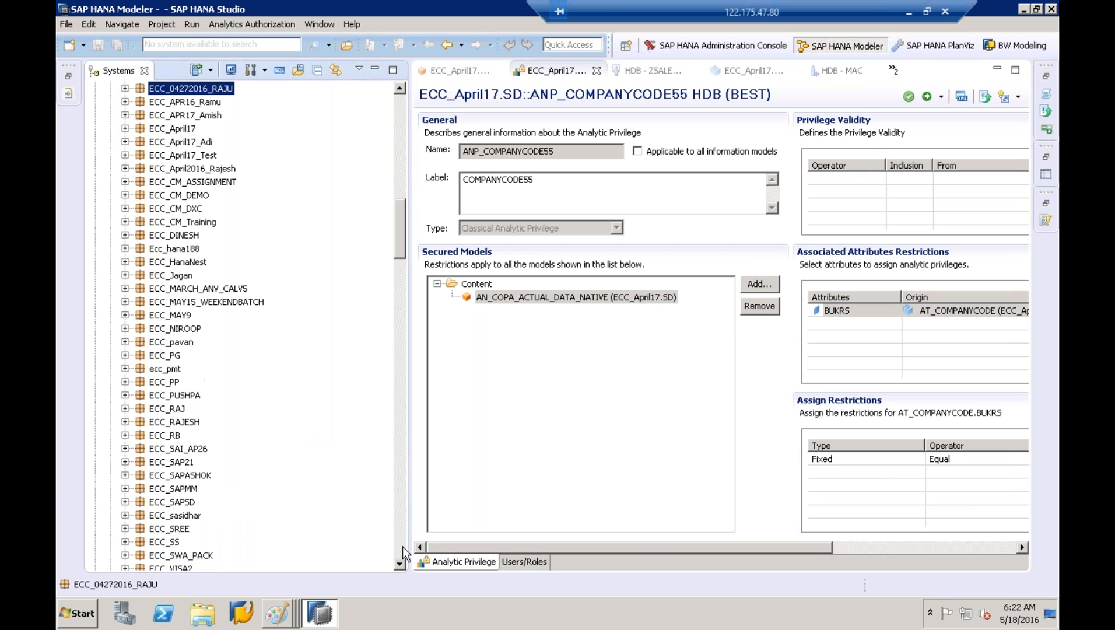
click(125, 128)
click(140, 182)
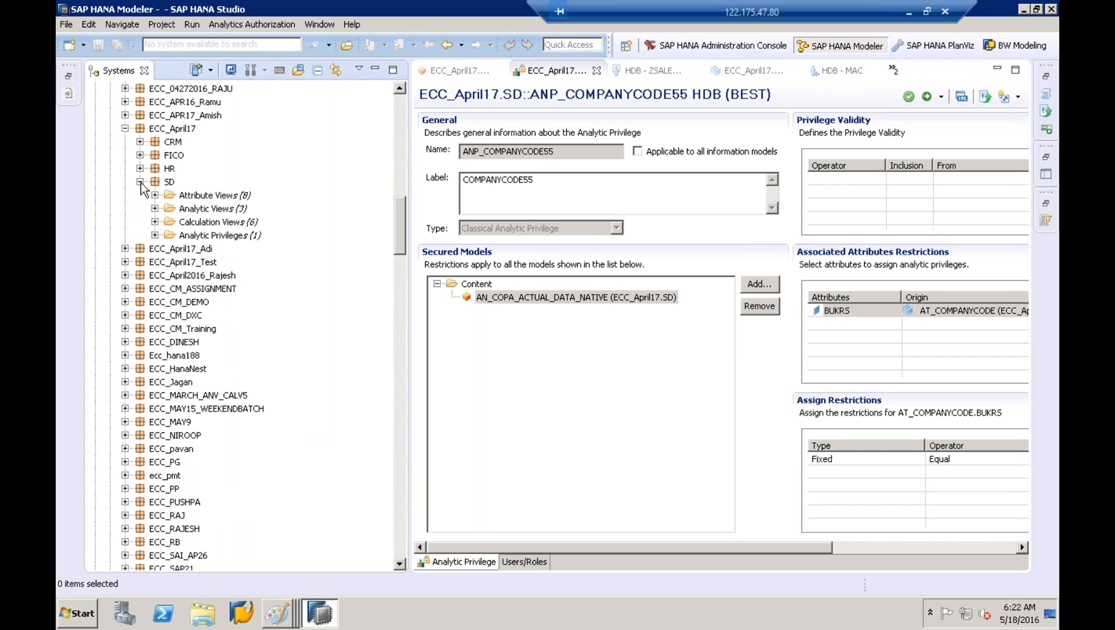
click(154, 209)
click(235, 236)
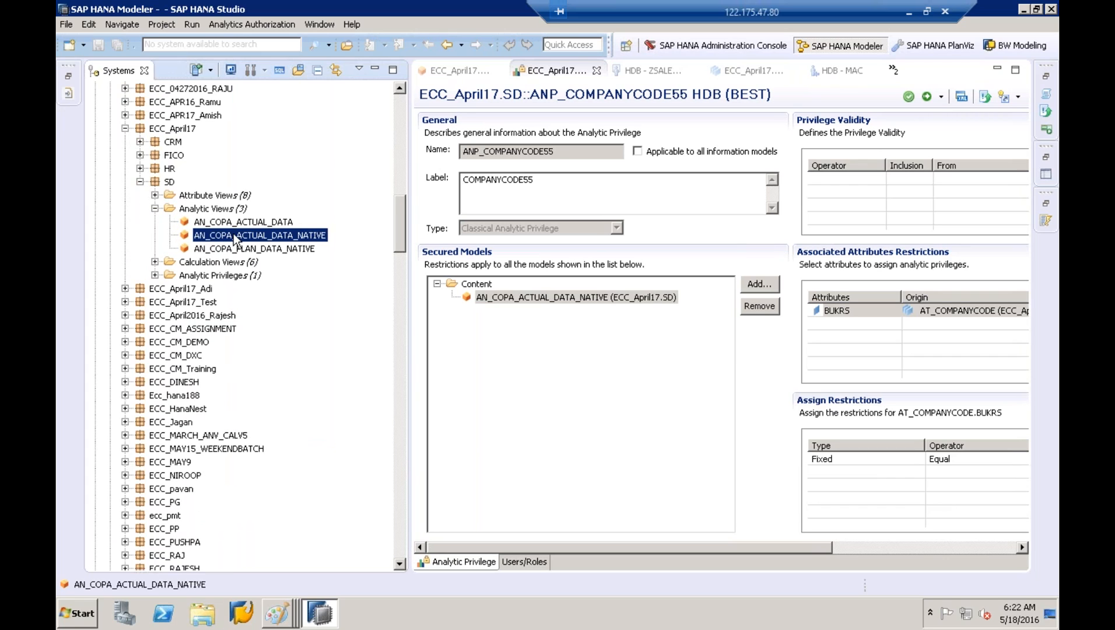
right_click(236, 239)
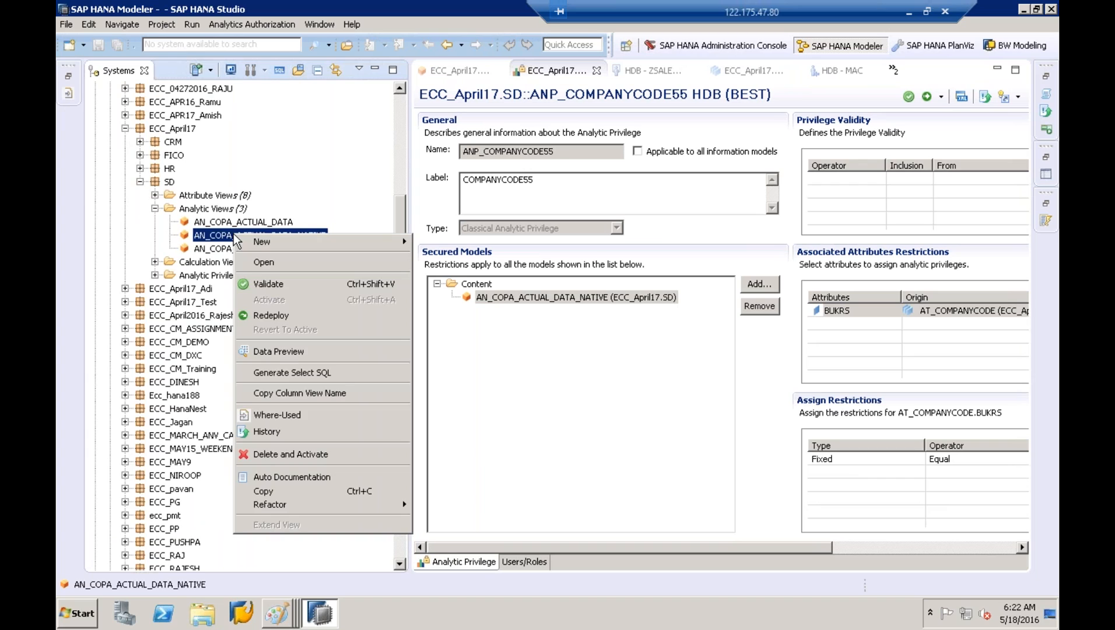
Preview AN_COPA_ACTUAL_DATA_NATIVE data with BUKRS on the labels axis
click(279, 357)
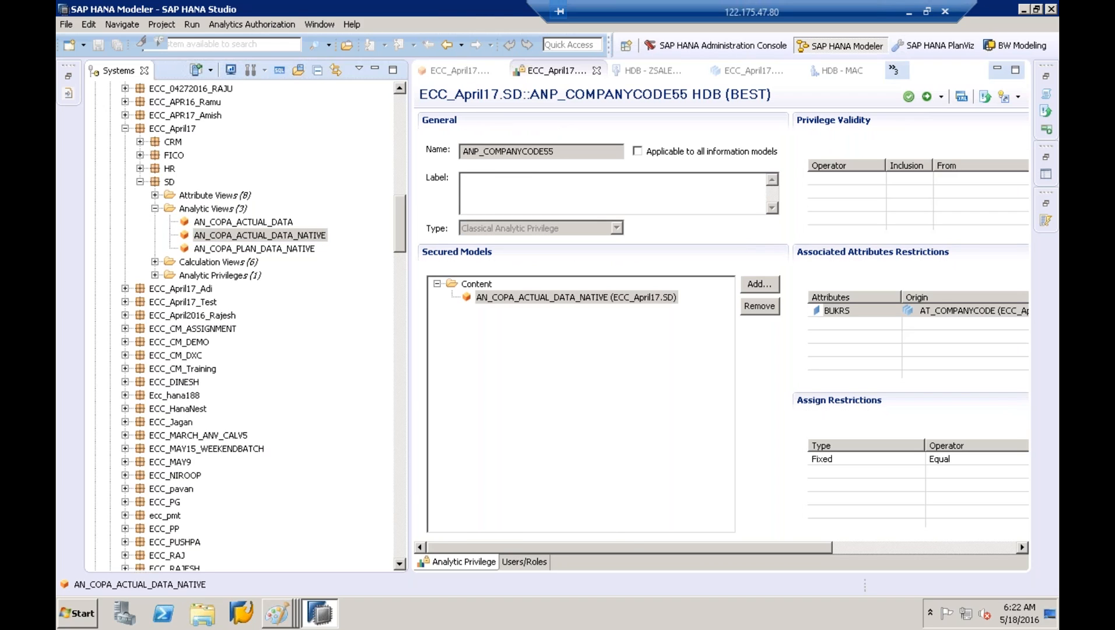
drag(410, 200, 295, 201)
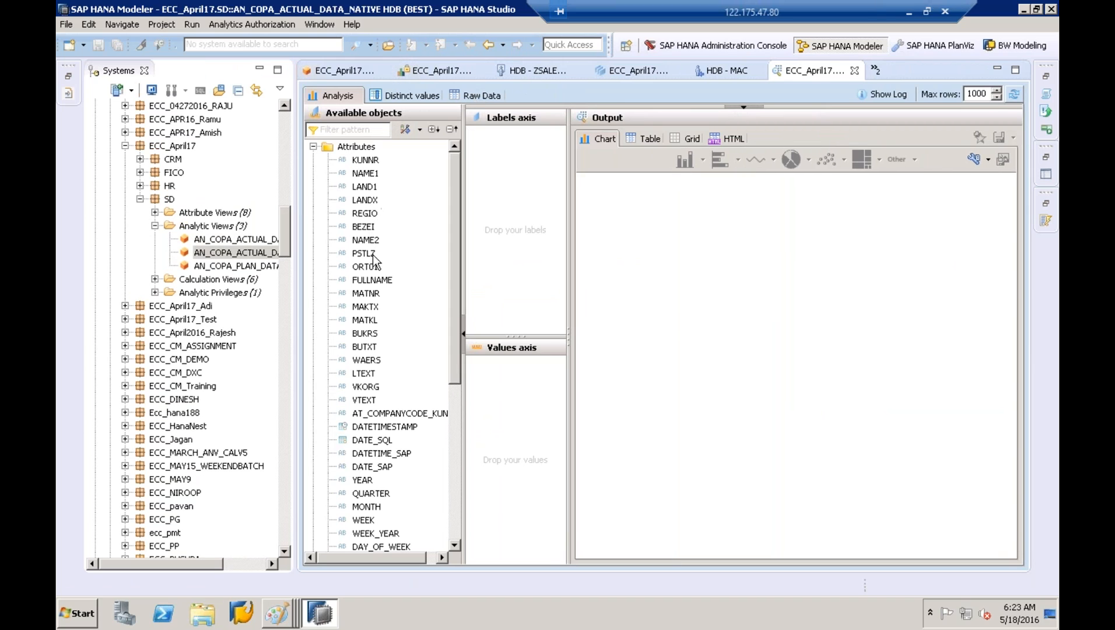
click(364, 336)
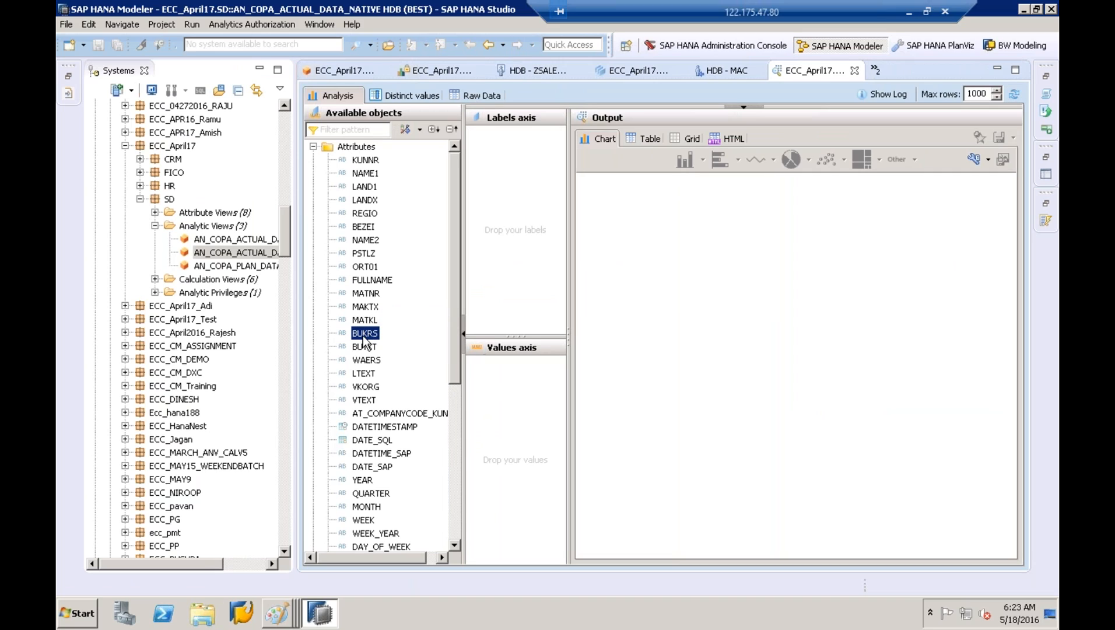
drag(361, 337, 490, 219)
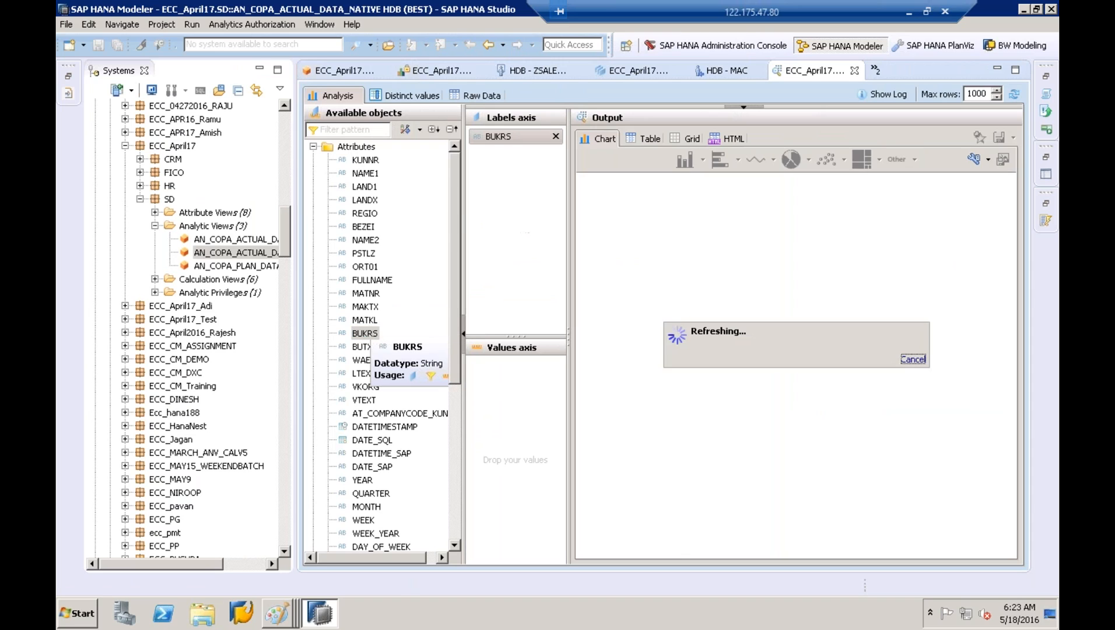
Show a table of VV010 sums for all 15 BUKRS company codes, sorted descending
click(658, 139)
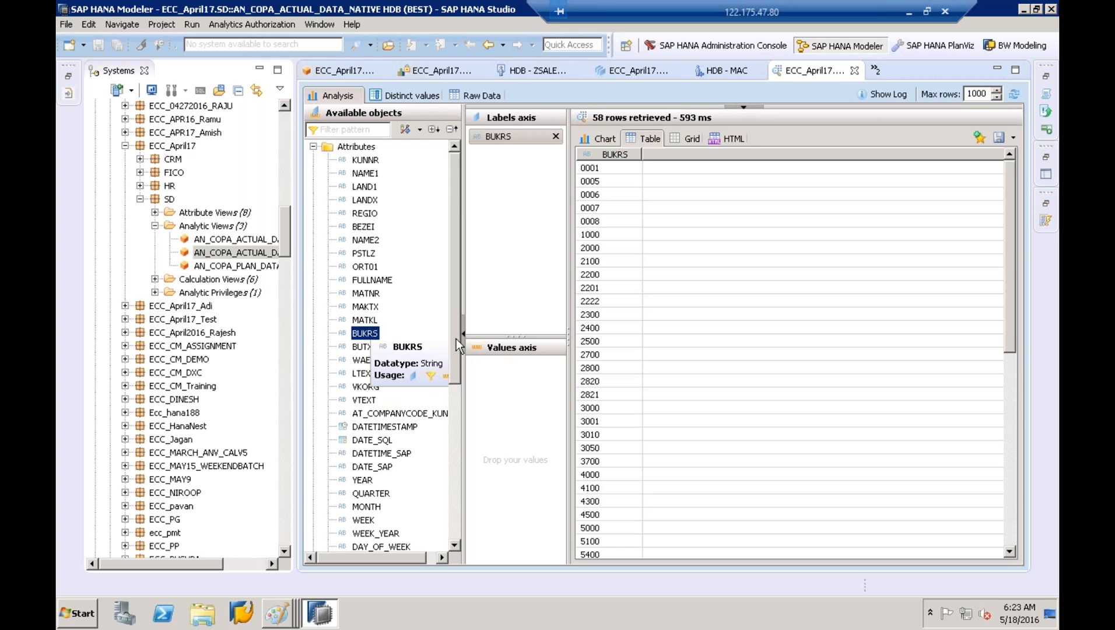
drag(455, 351, 458, 501)
right_click(458, 501)
click(364, 481)
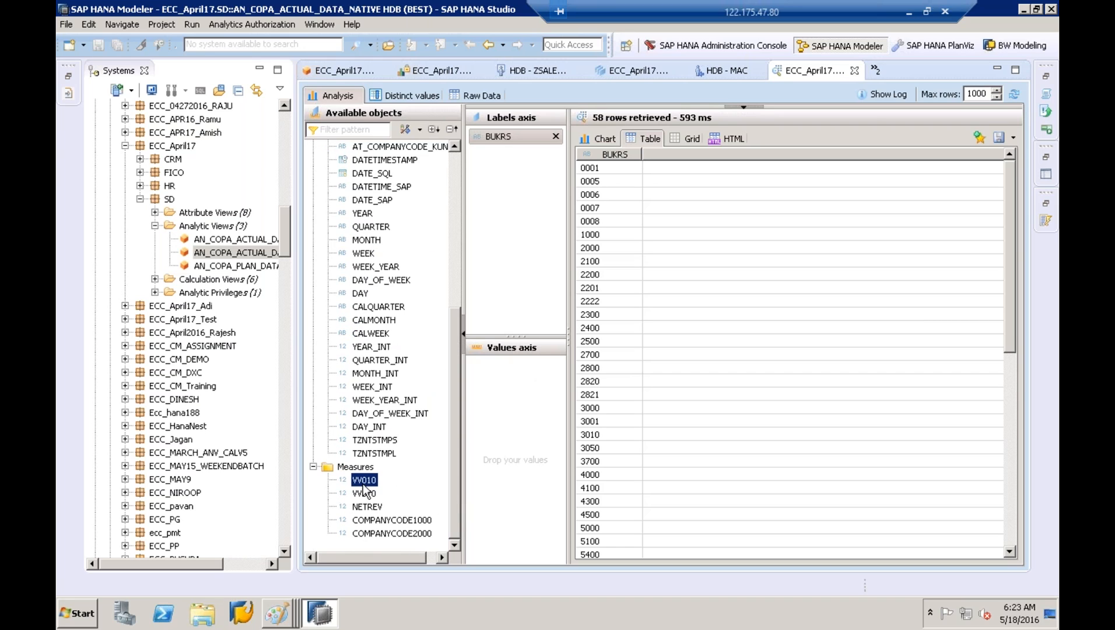
drag(364, 490, 513, 365)
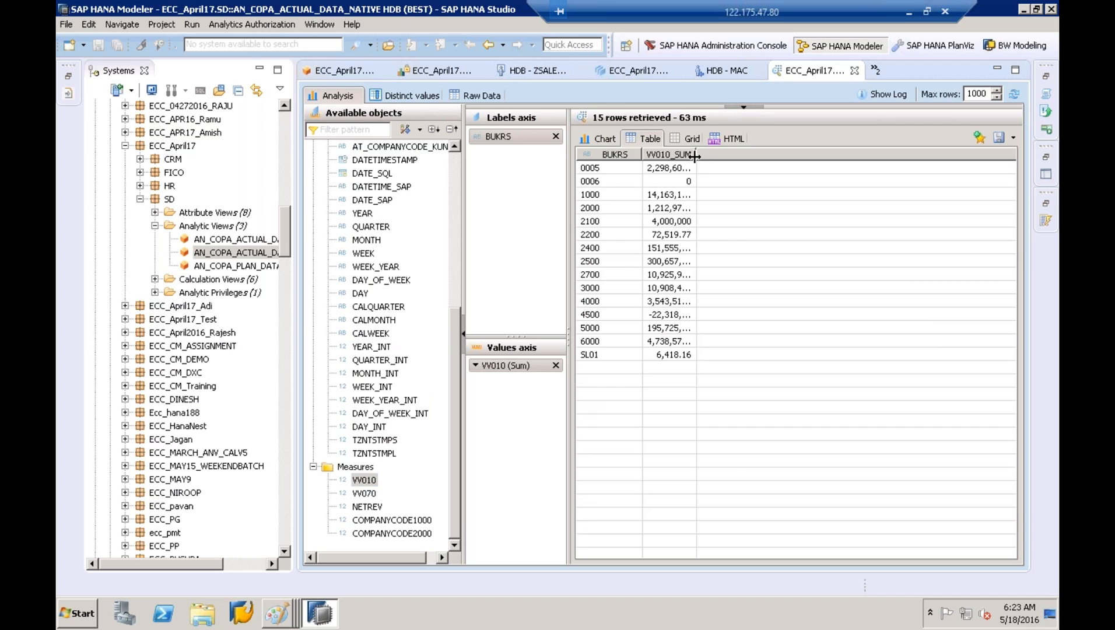
drag(694, 156, 738, 156)
click(720, 155)
click(720, 154)
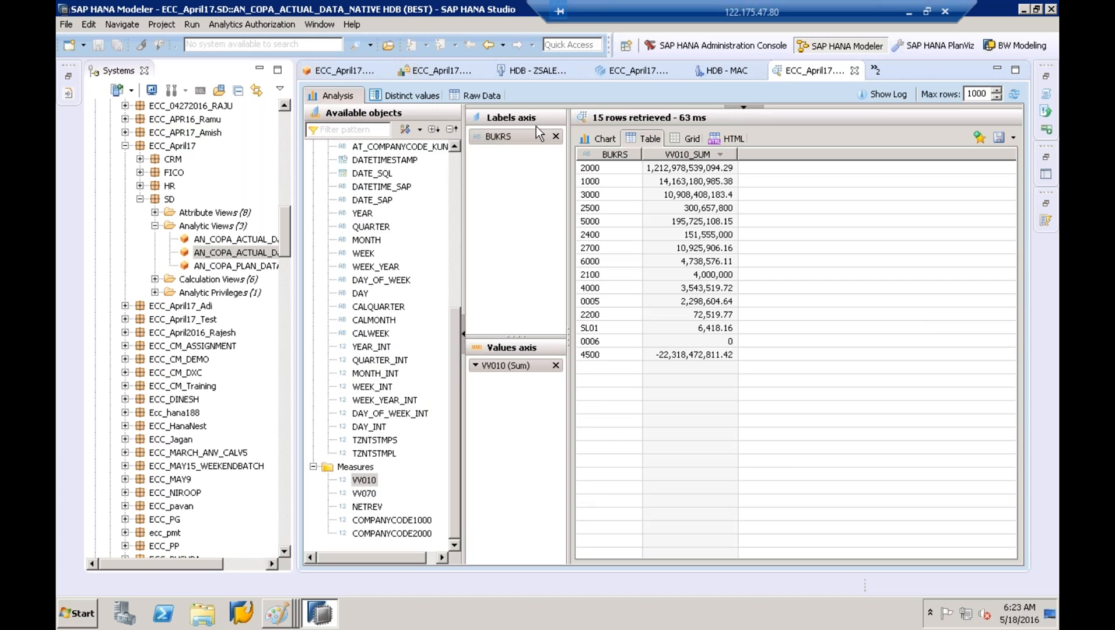
click(287, 233)
drag(288, 233, 275, 106)
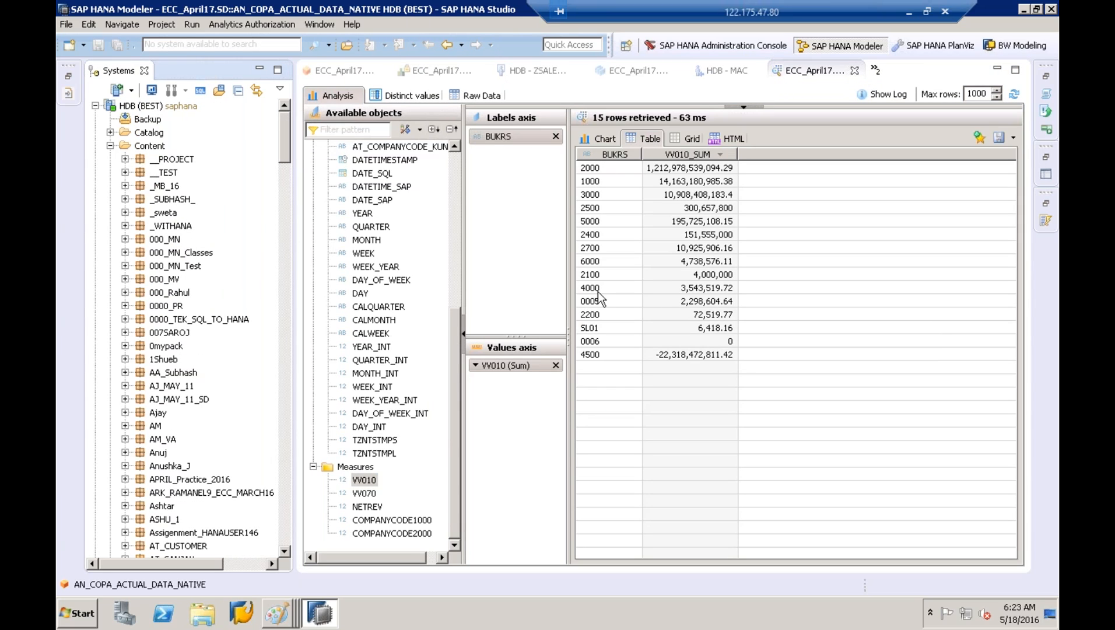
Under HDB (MAC), preview AN_COPA_ACTUAL_DATA_NATIVE grouped by BUKRS, triggering an insufficient-privilege error
click(111, 146)
click(145, 187)
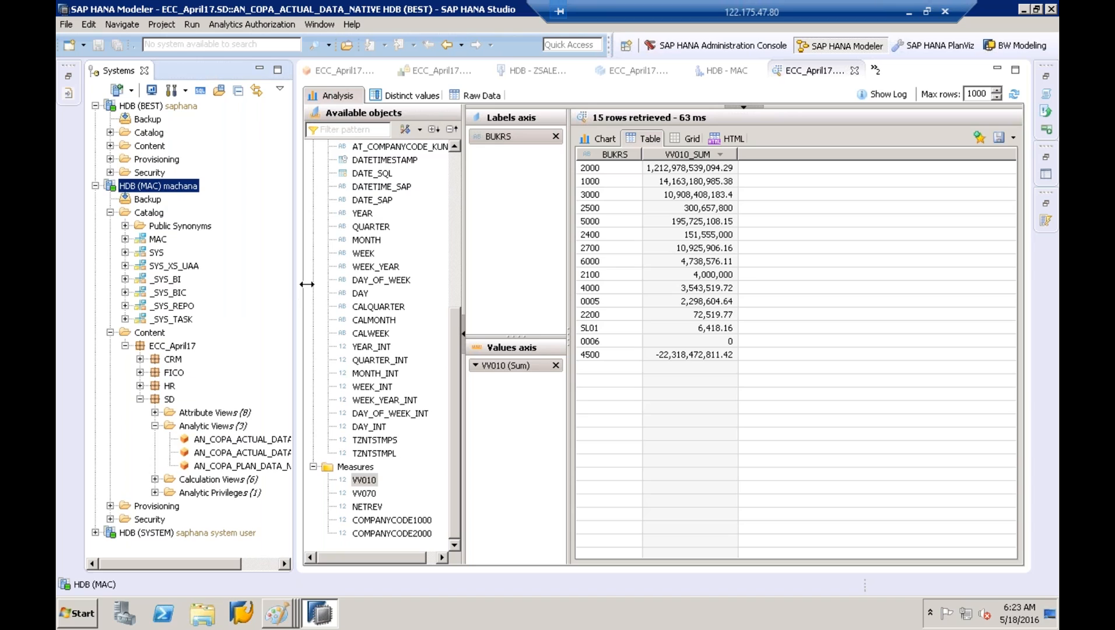
drag(308, 284, 387, 284)
click(254, 437)
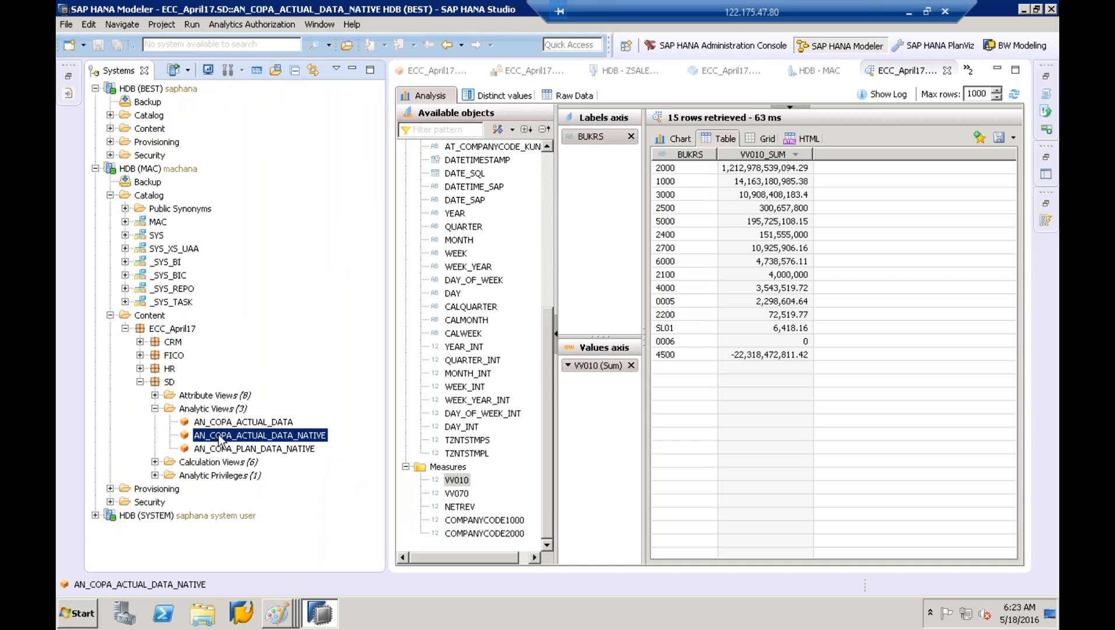
right_click(228, 432)
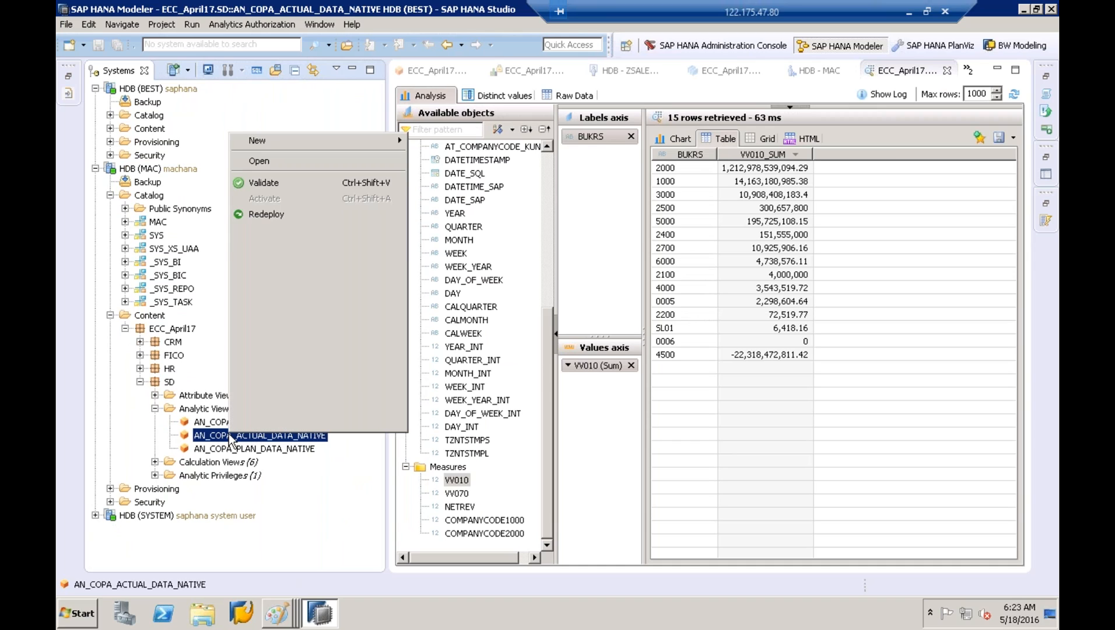
click(292, 255)
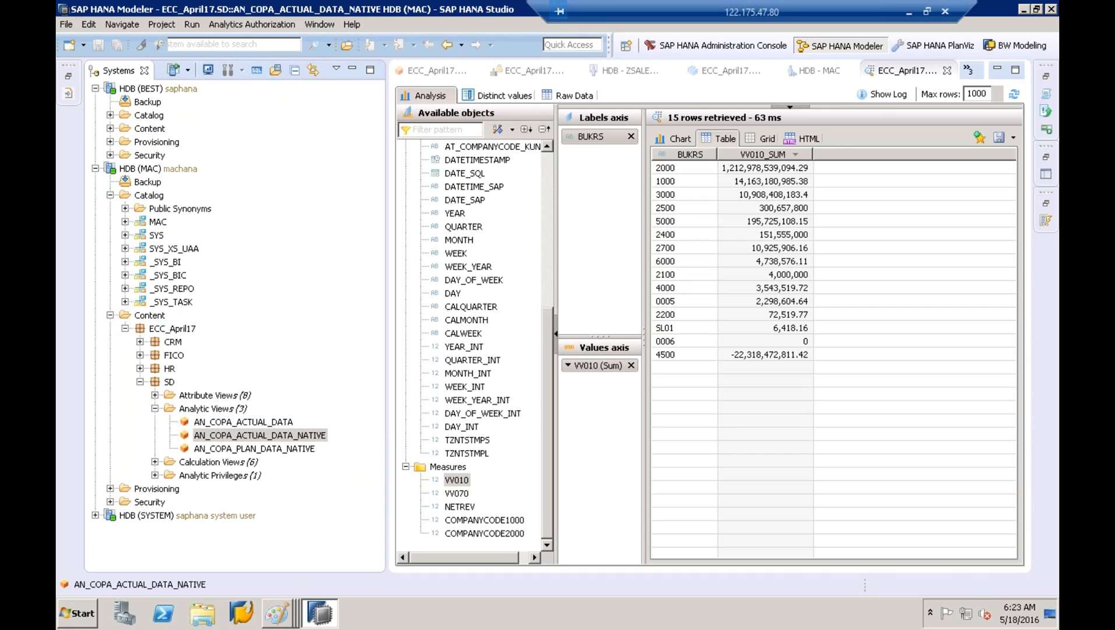
drag(458, 333, 589, 244)
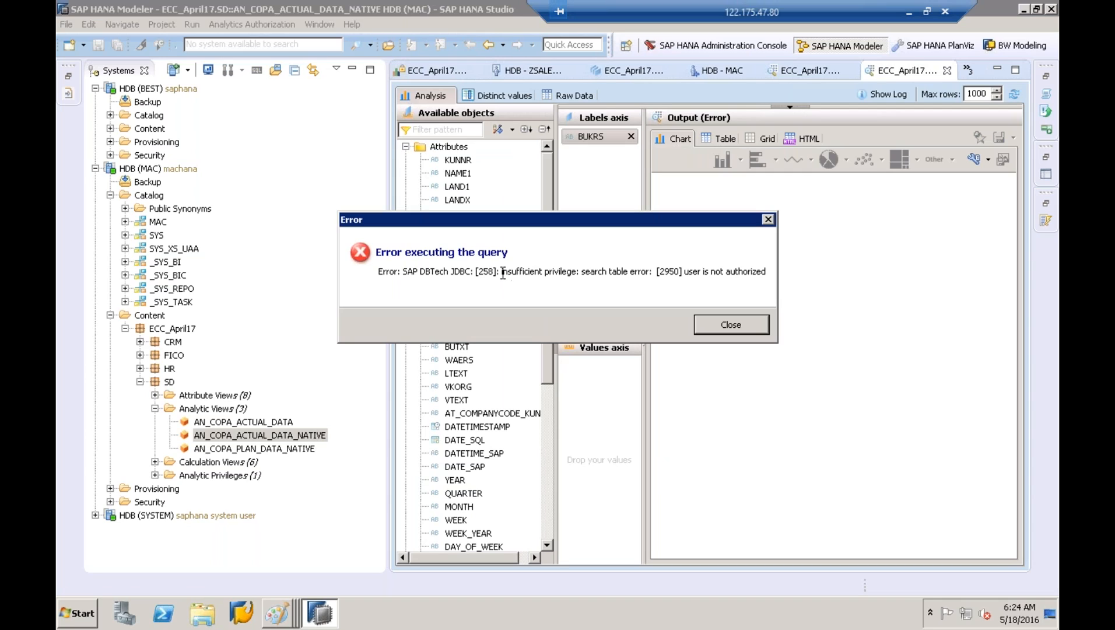
Dismiss the insufficient-privilege error and view the MAC user's raw data rows
drag(503, 273, 772, 272)
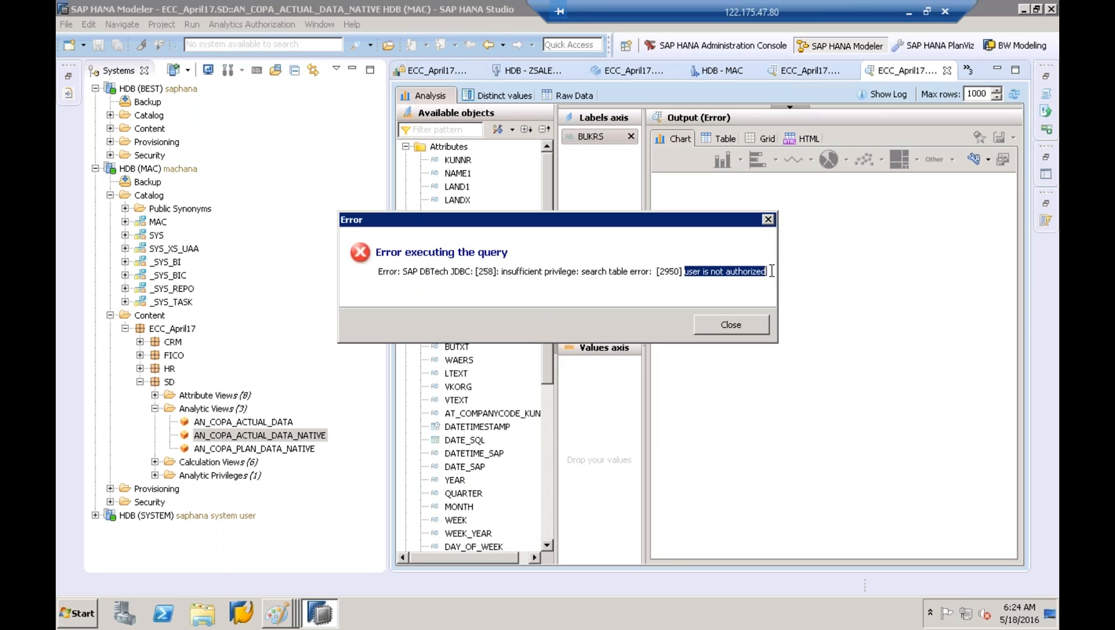
click(737, 330)
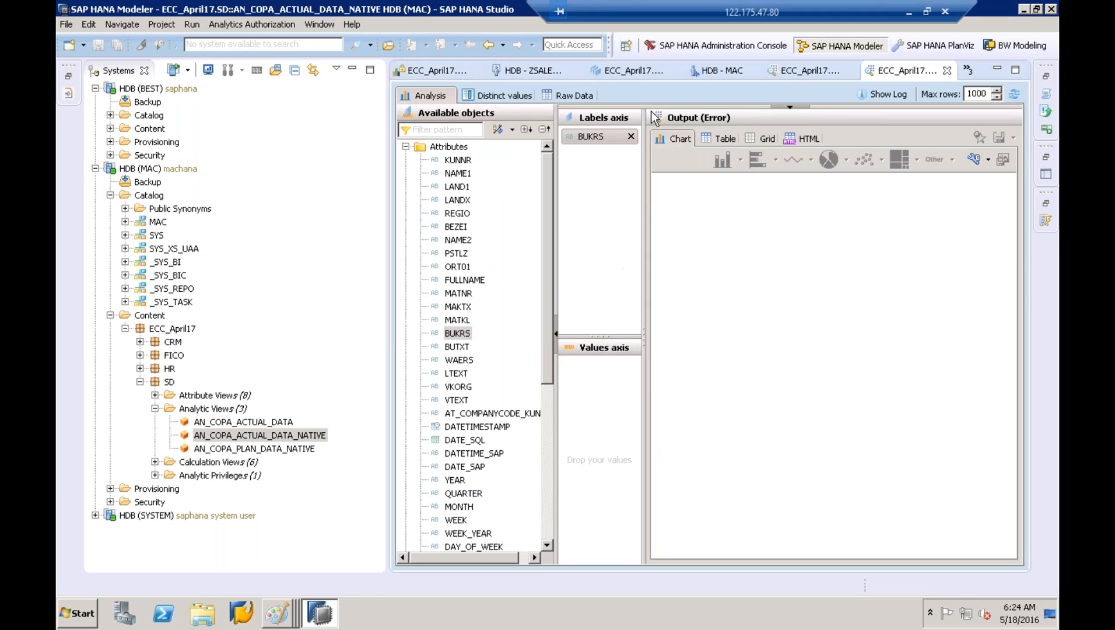
click(588, 95)
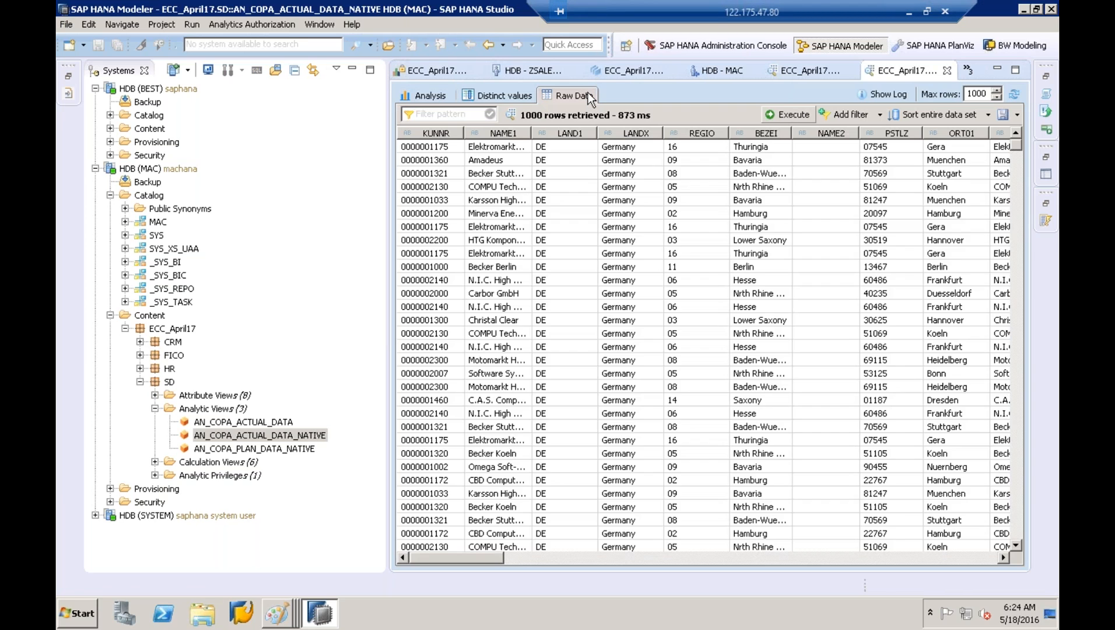
Open a fresh Data Preview of AN_COPA_ACTUAL_DATA_NATIVE on the Distinct values page
right_click(266, 438)
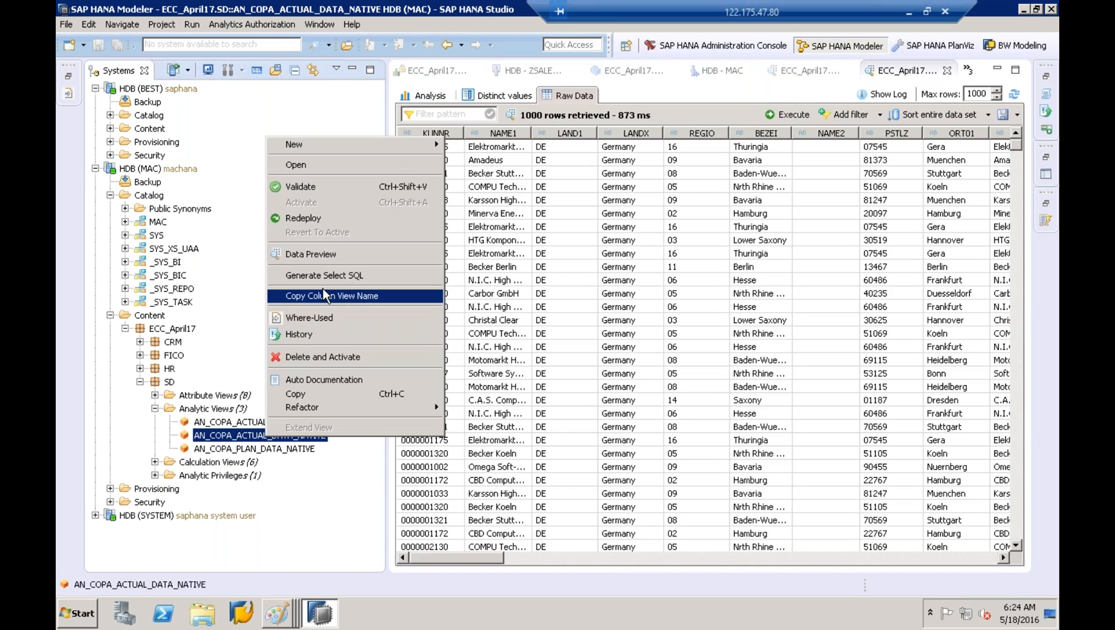
click(328, 254)
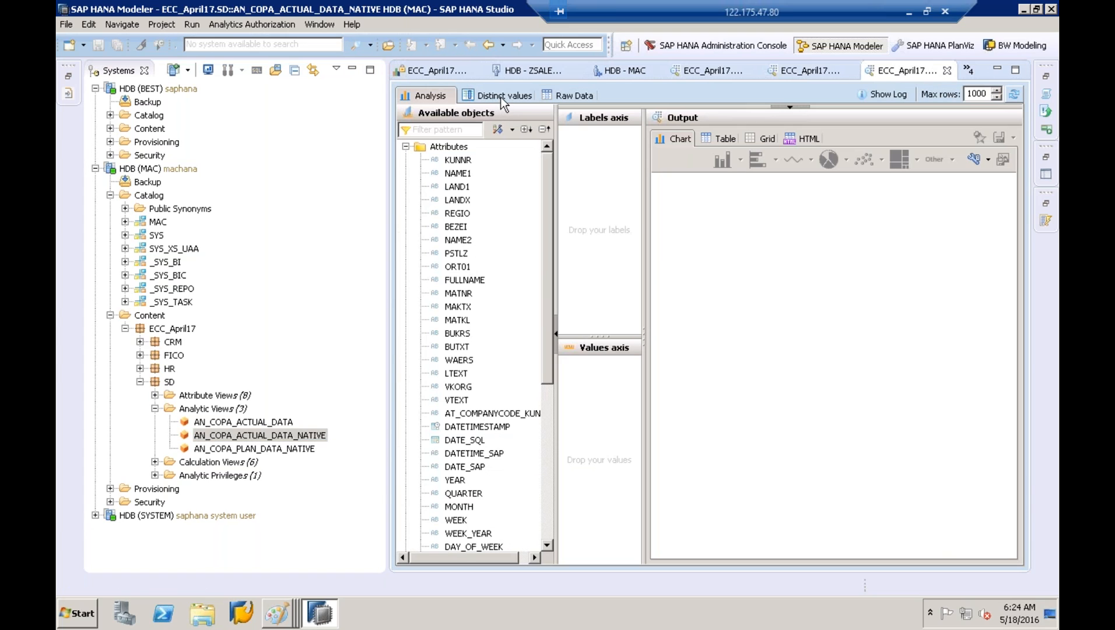
click(501, 96)
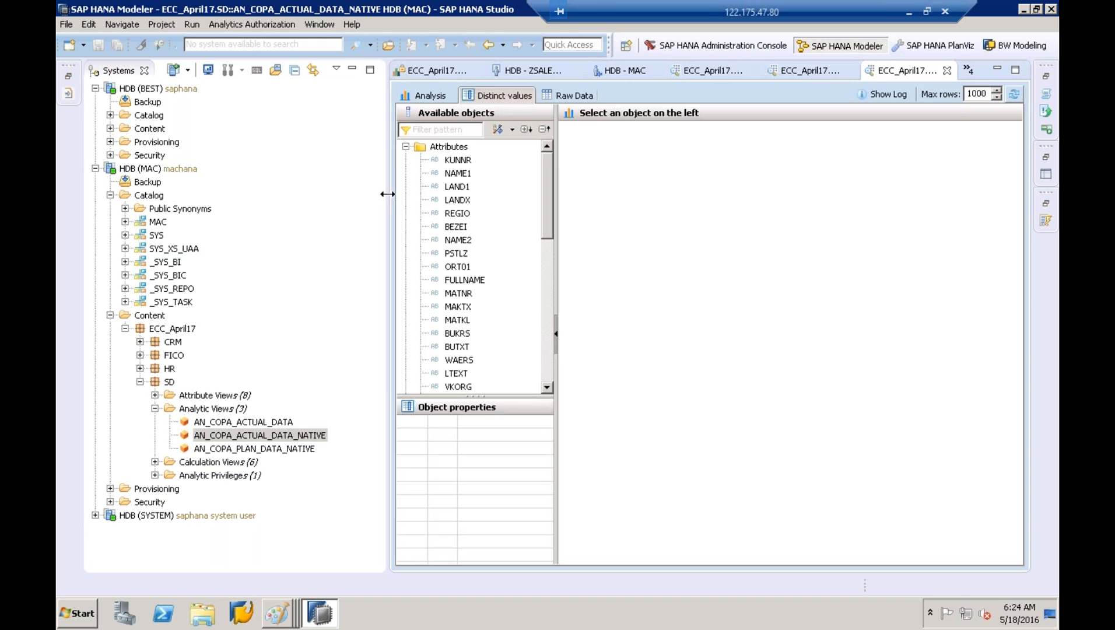
Show distinct BUKRS values, which list only company code 1000
drag(336, 194, 308, 194)
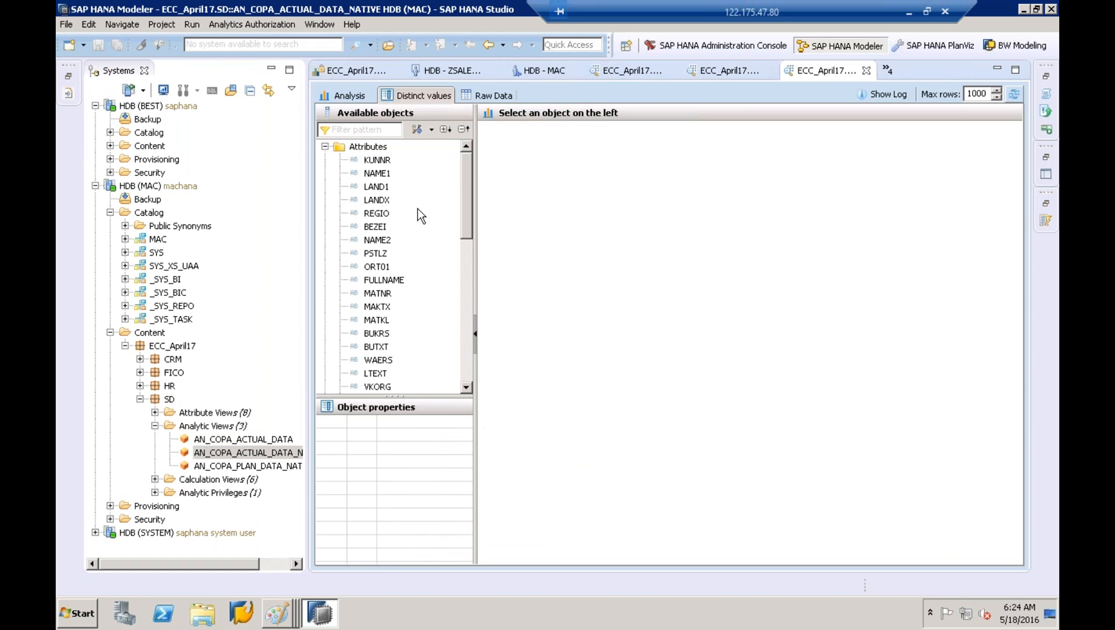
click(385, 335)
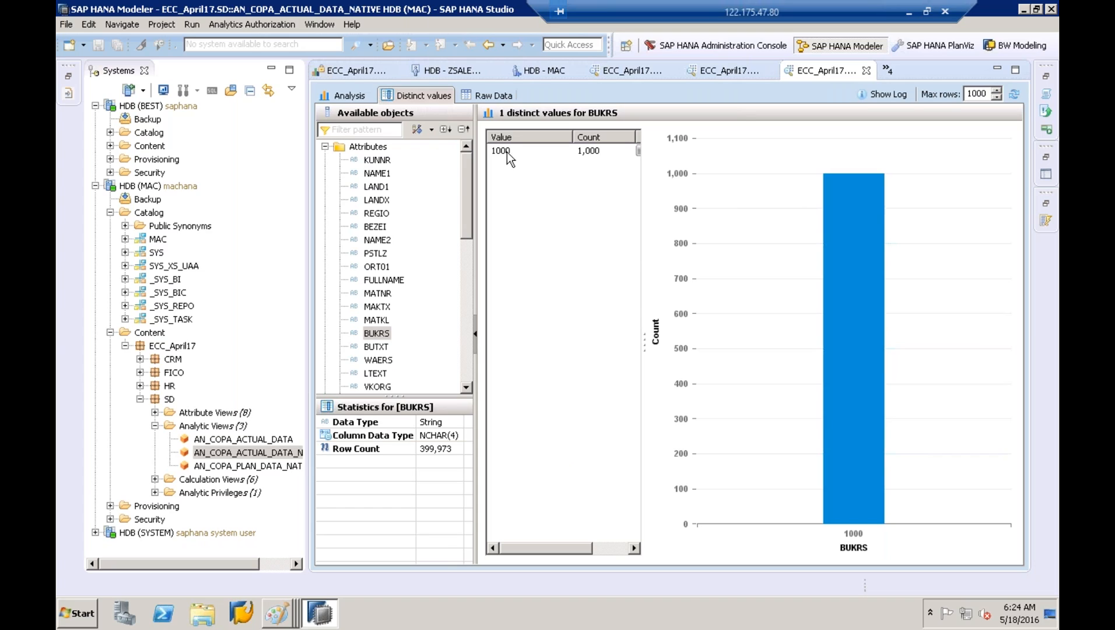
click(506, 153)
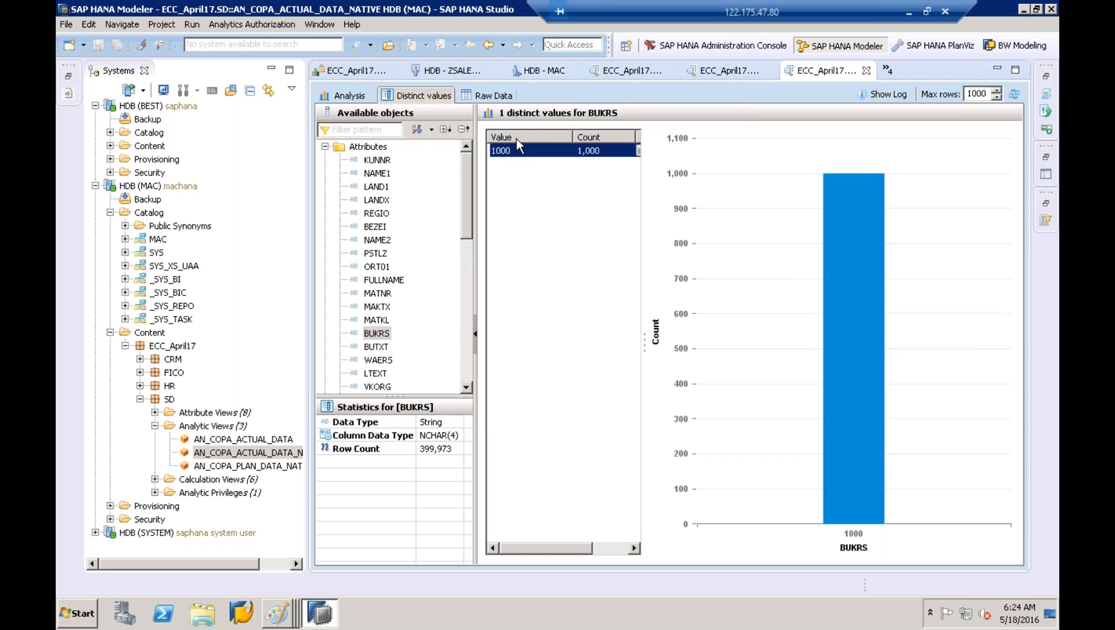
In Raw Data, widen NAME1 and scroll to BUKRS, confirming every row is 1000
click(493, 95)
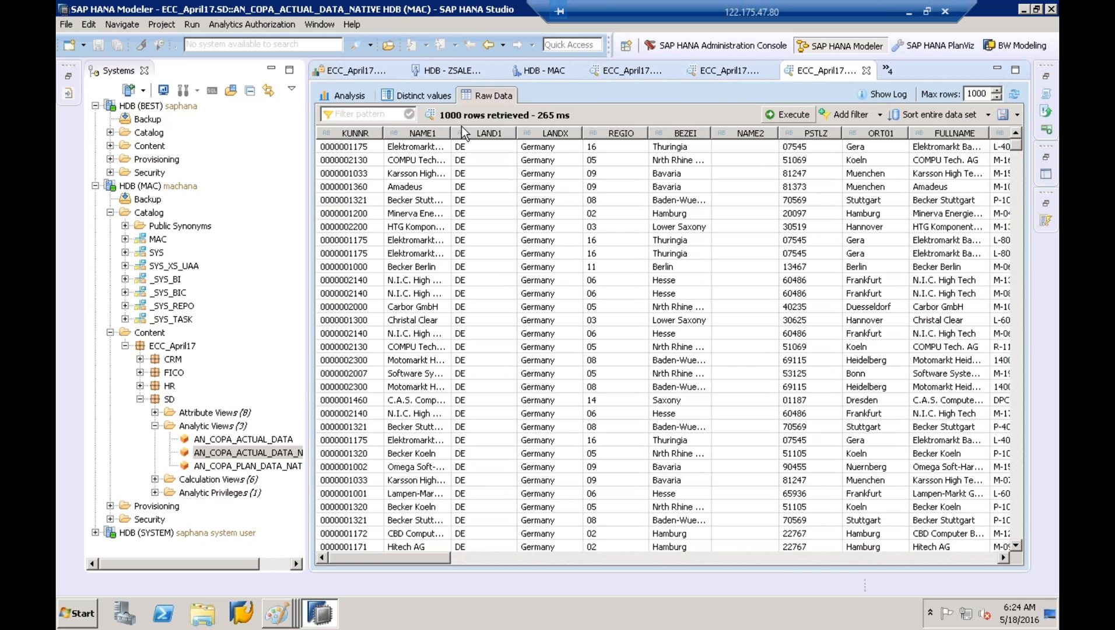
double_click(451, 129)
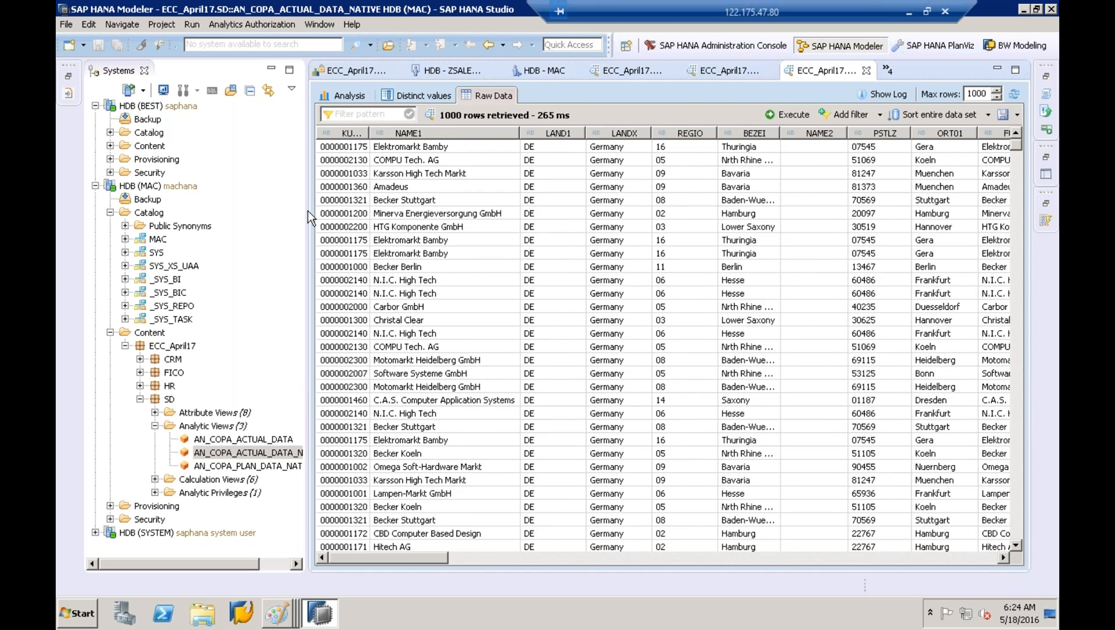
drag(304, 211, 239, 209)
drag(363, 554, 461, 556)
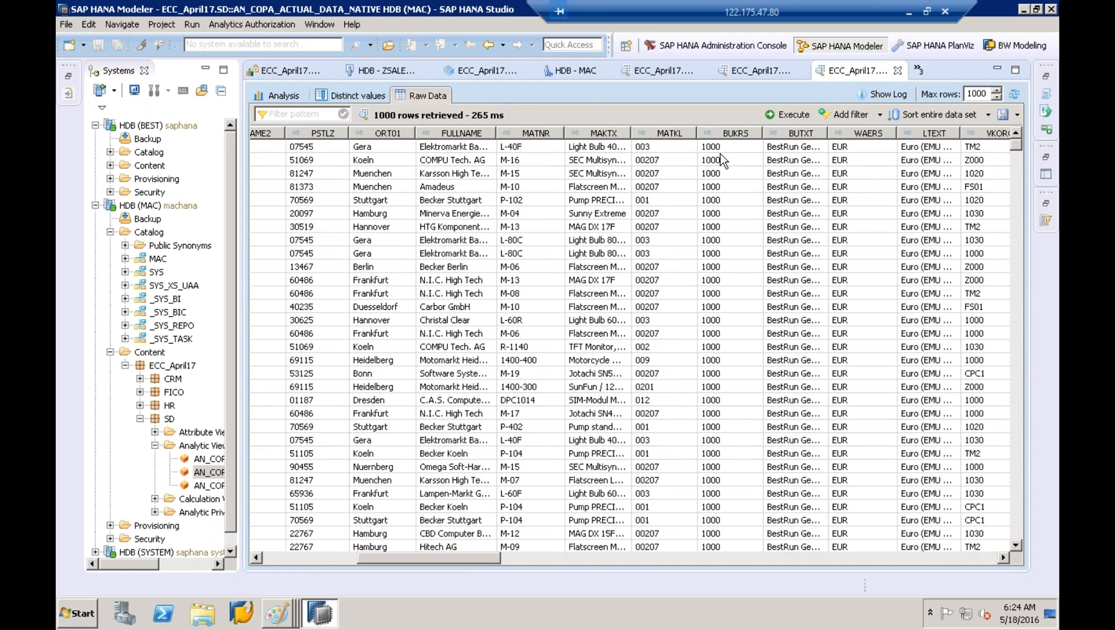
Add a BUKRS filter to the raw data and dismiss the refused value-lookup error
click(881, 116)
click(729, 93)
click(875, 113)
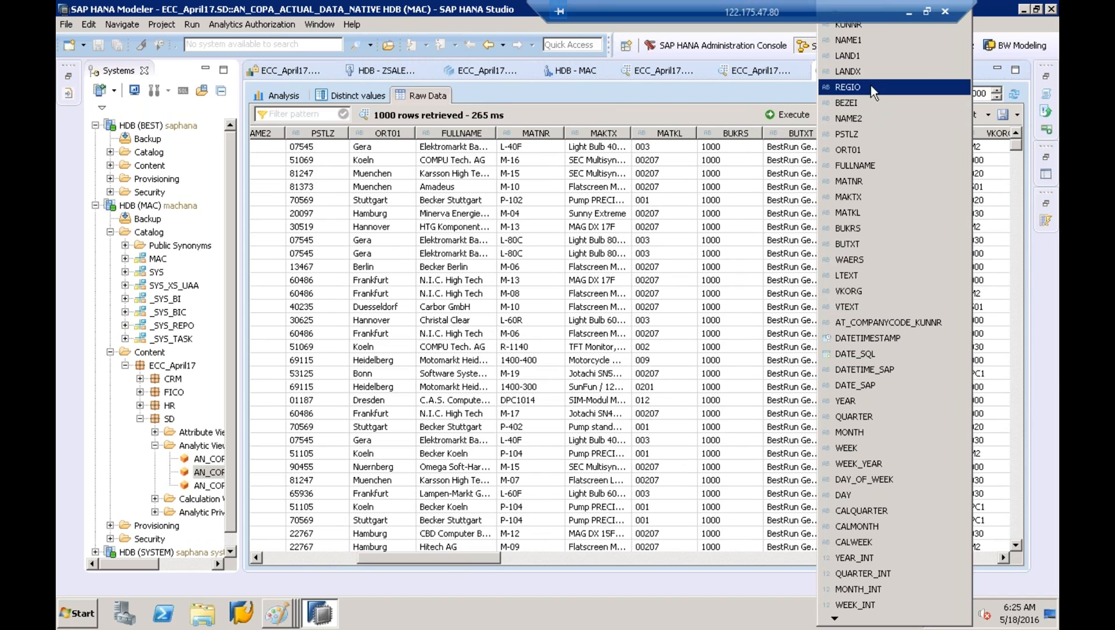
click(849, 228)
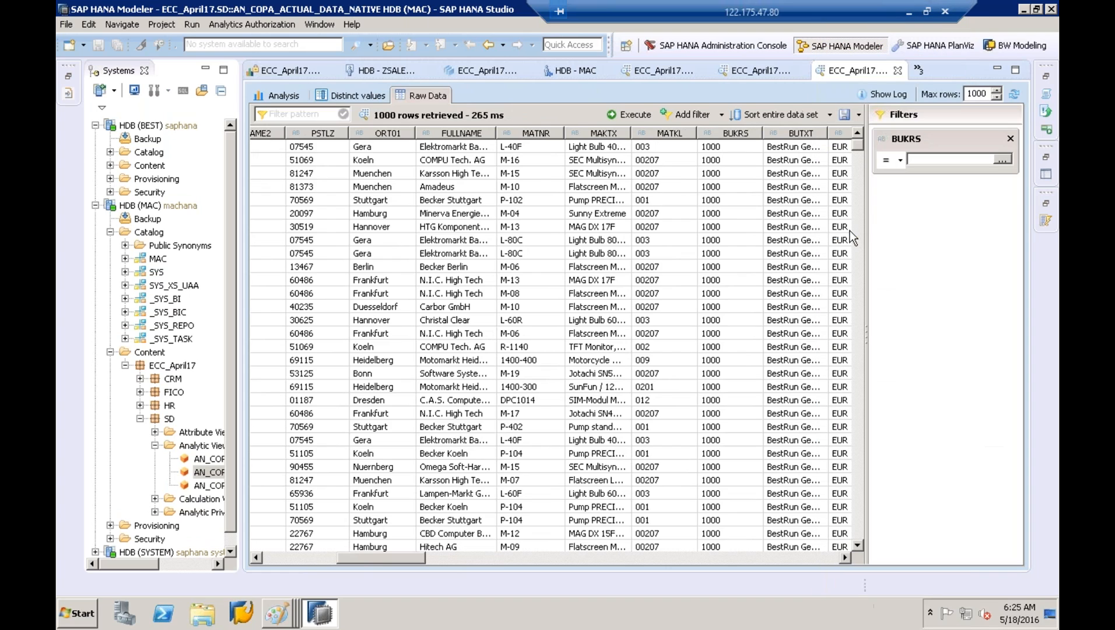
click(1004, 160)
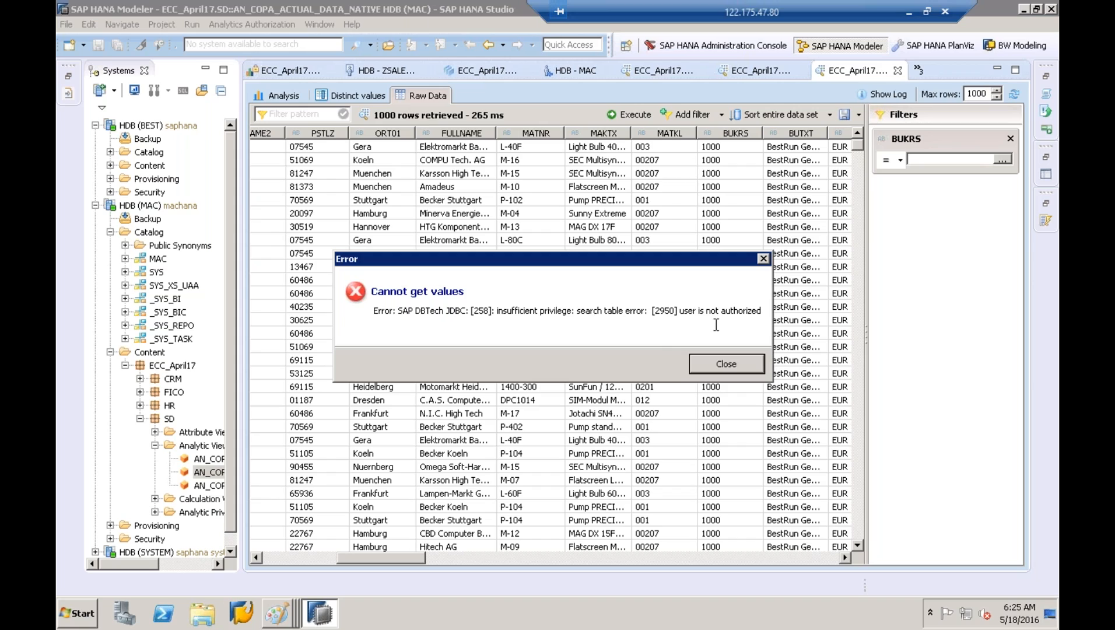
click(725, 364)
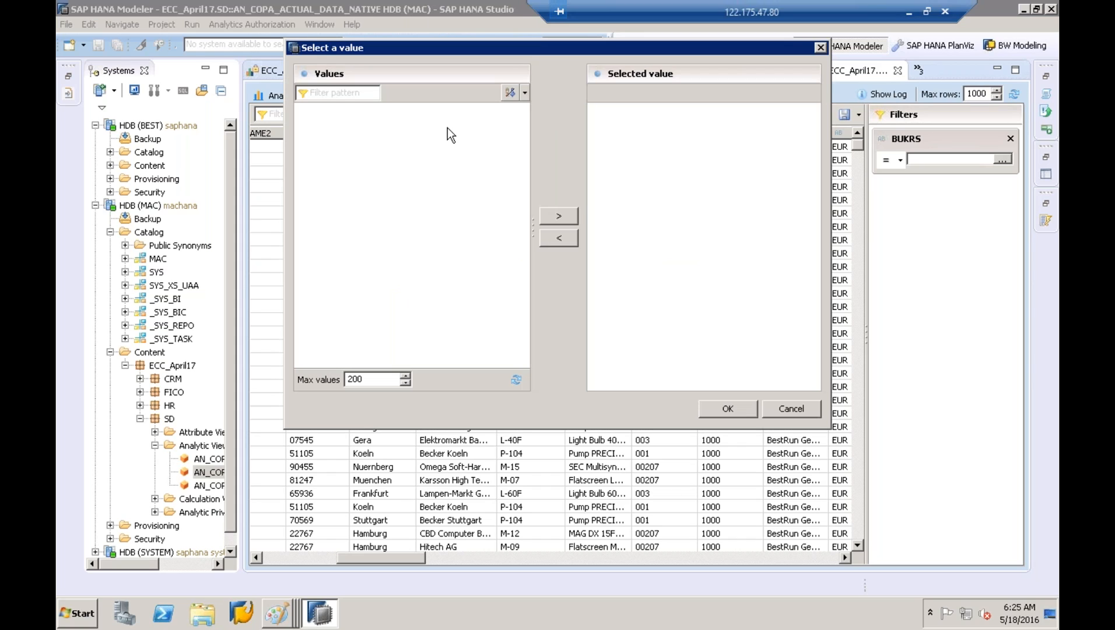
Cancel the Select a value dialog, leaving the filter empty, and return to Distinct values
click(340, 91)
click(784, 404)
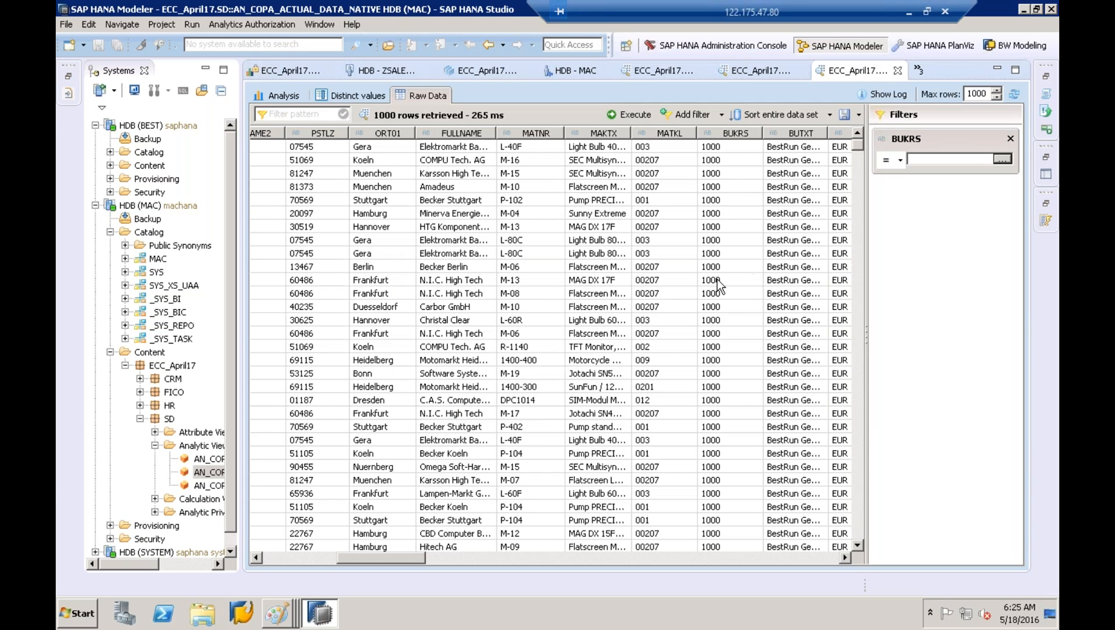
click(719, 151)
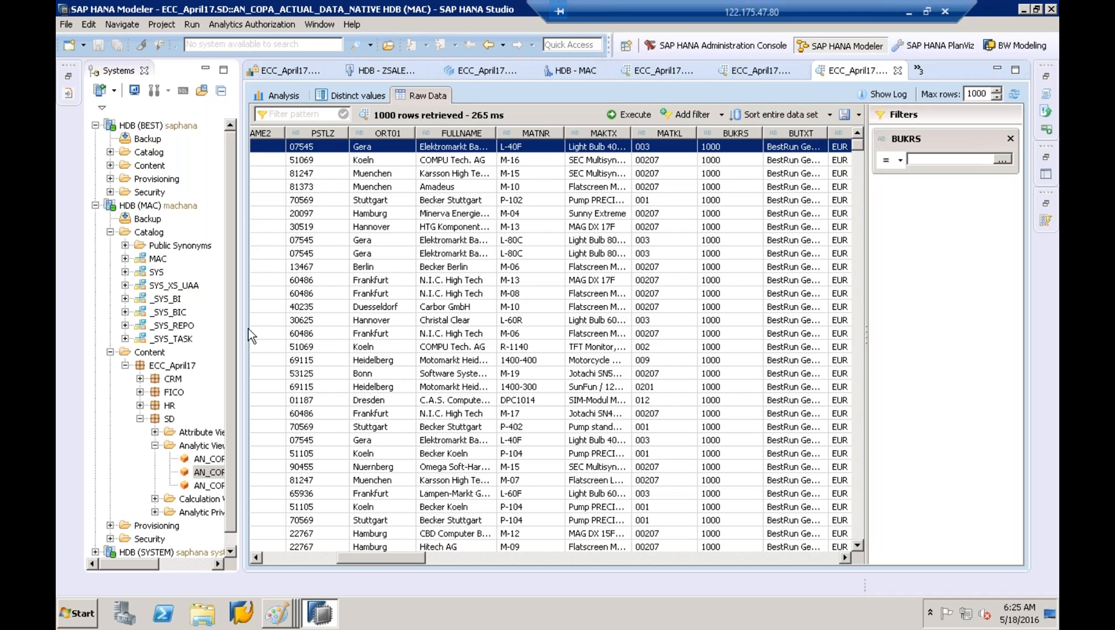
drag(242, 328, 304, 325)
click(411, 95)
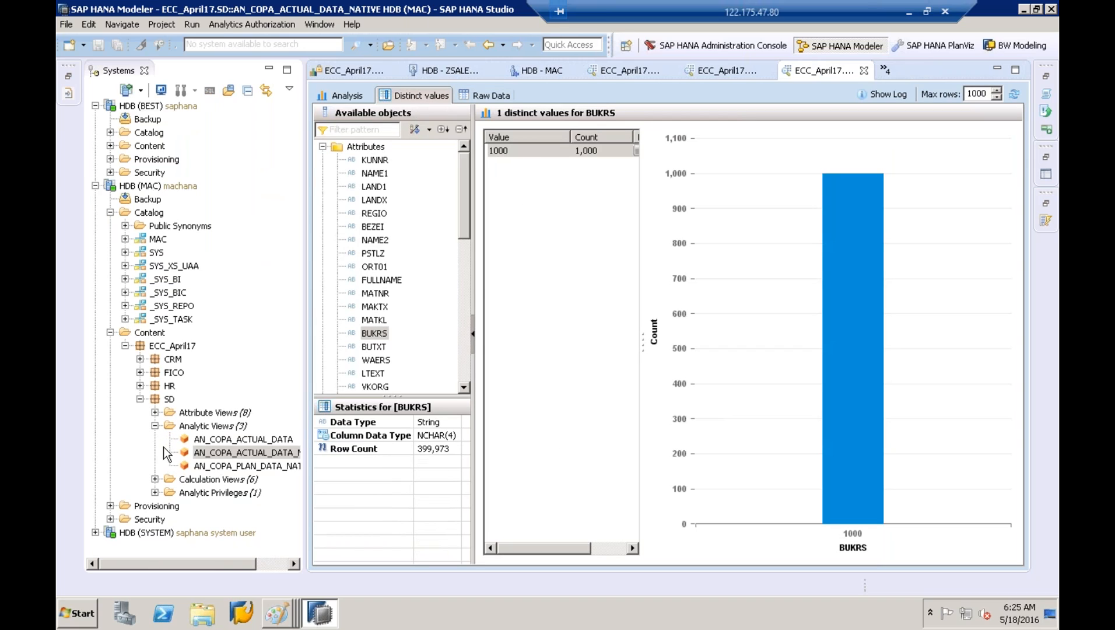
Expand the HDB (SYSTEM) connection's Security and Content folders and browse the packages
click(95, 531)
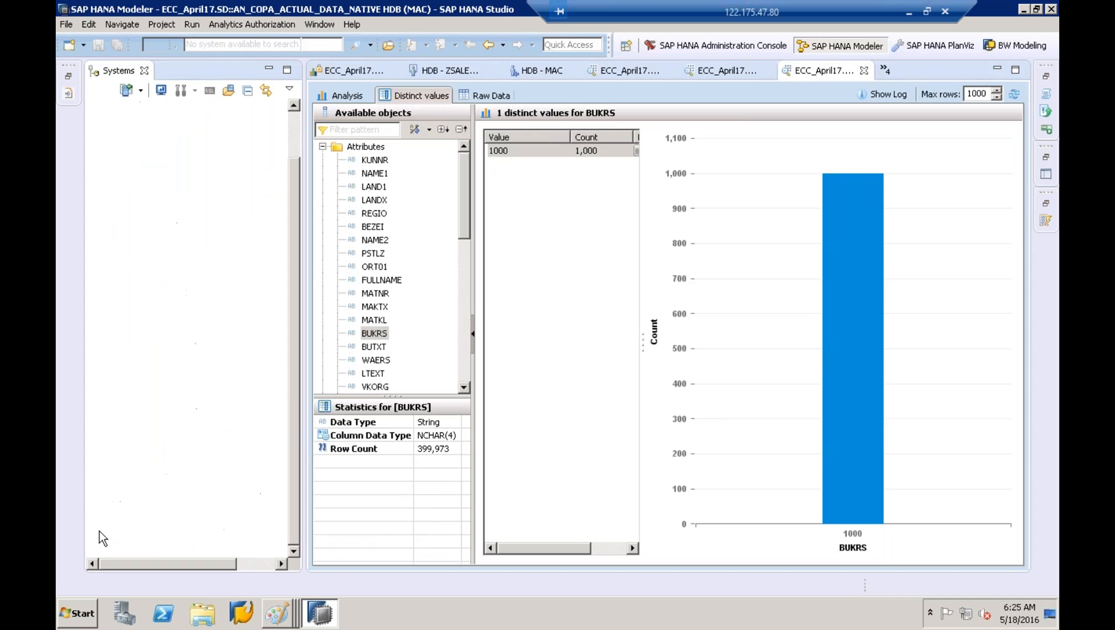
click(111, 545)
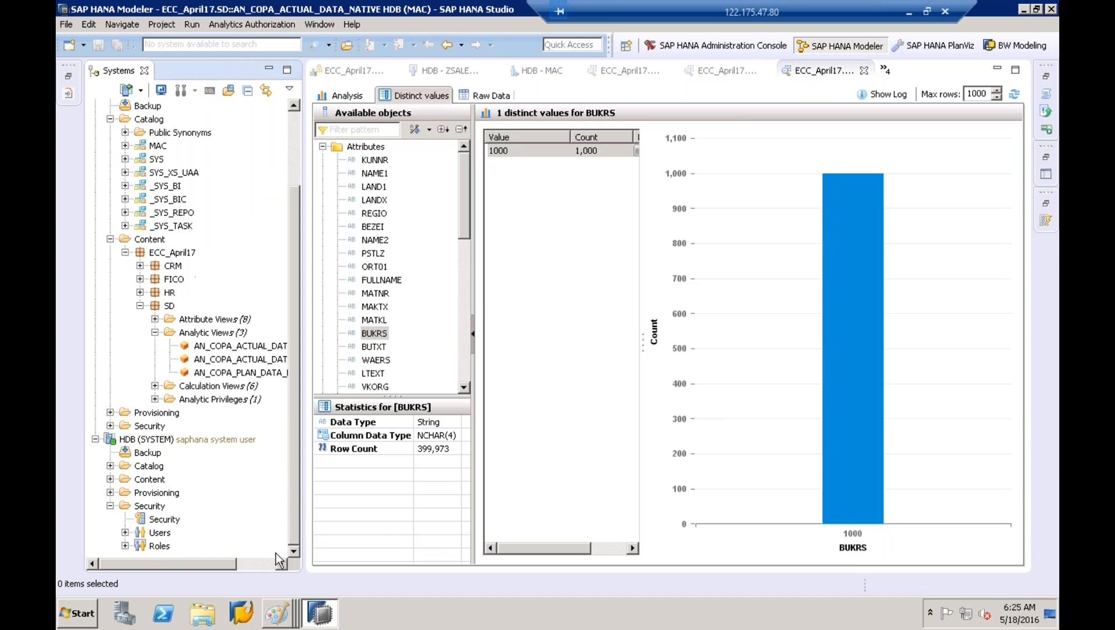
click(109, 479)
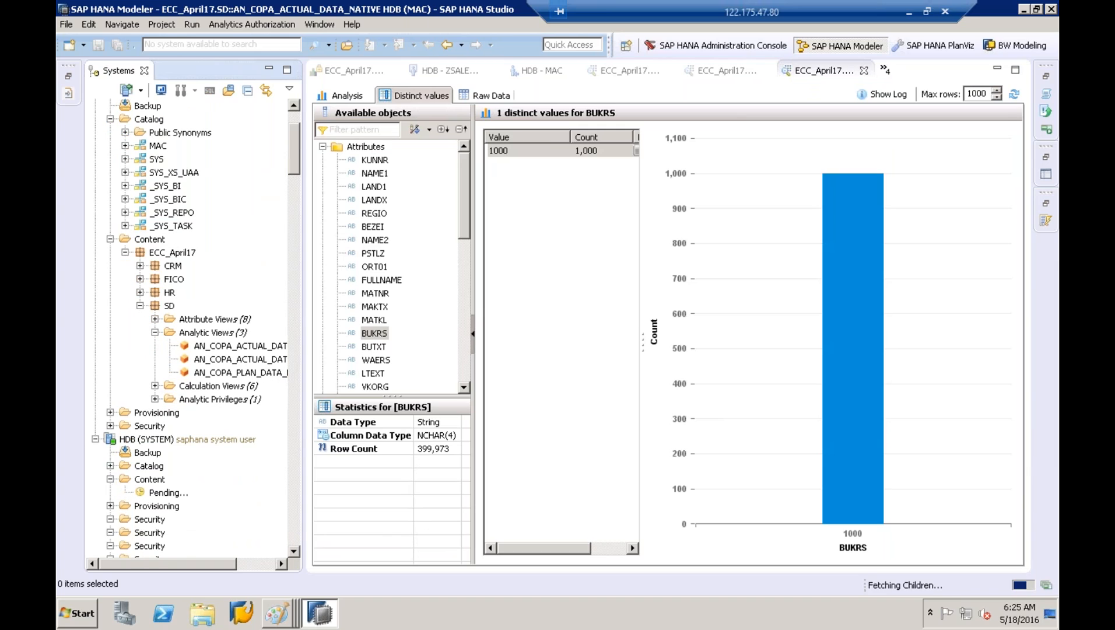
click(167, 493)
key(e)
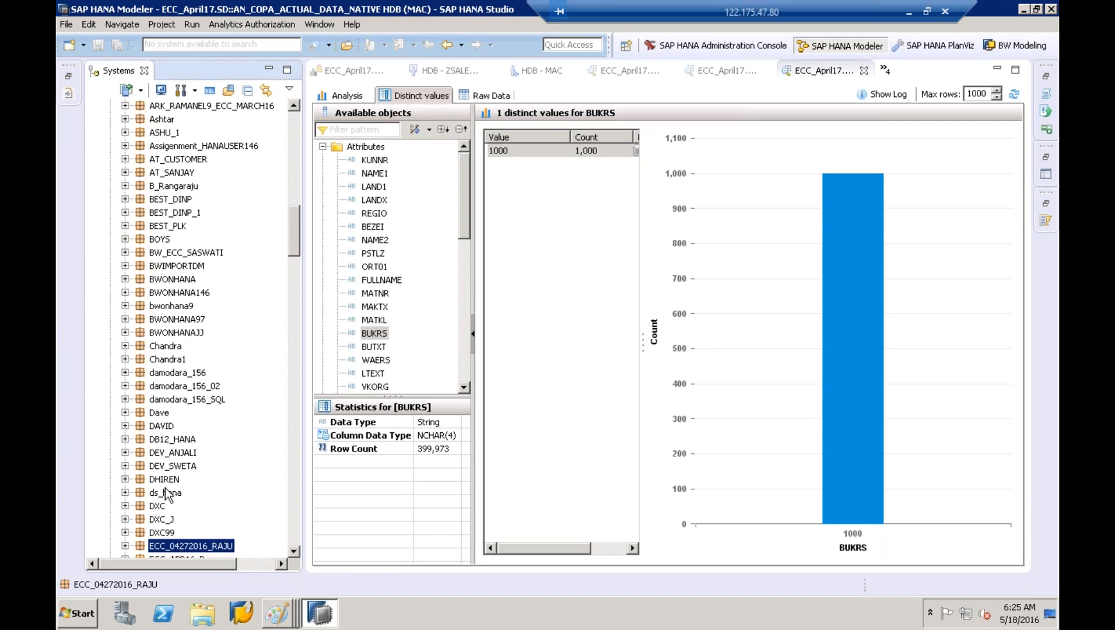
click(298, 538)
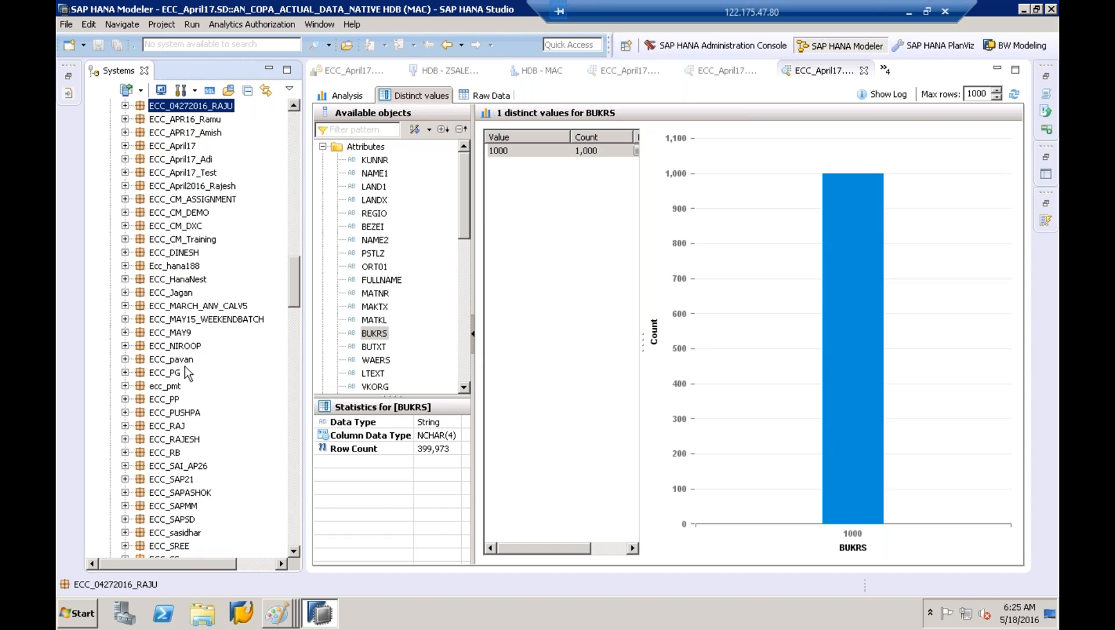
click(295, 537)
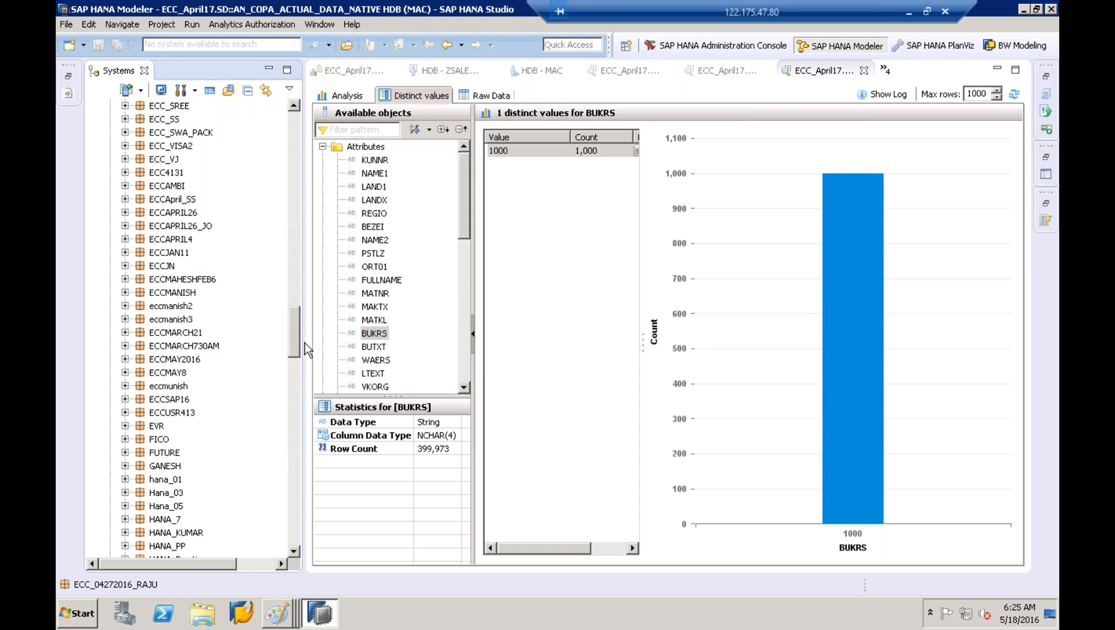
drag(305, 343, 365, 343)
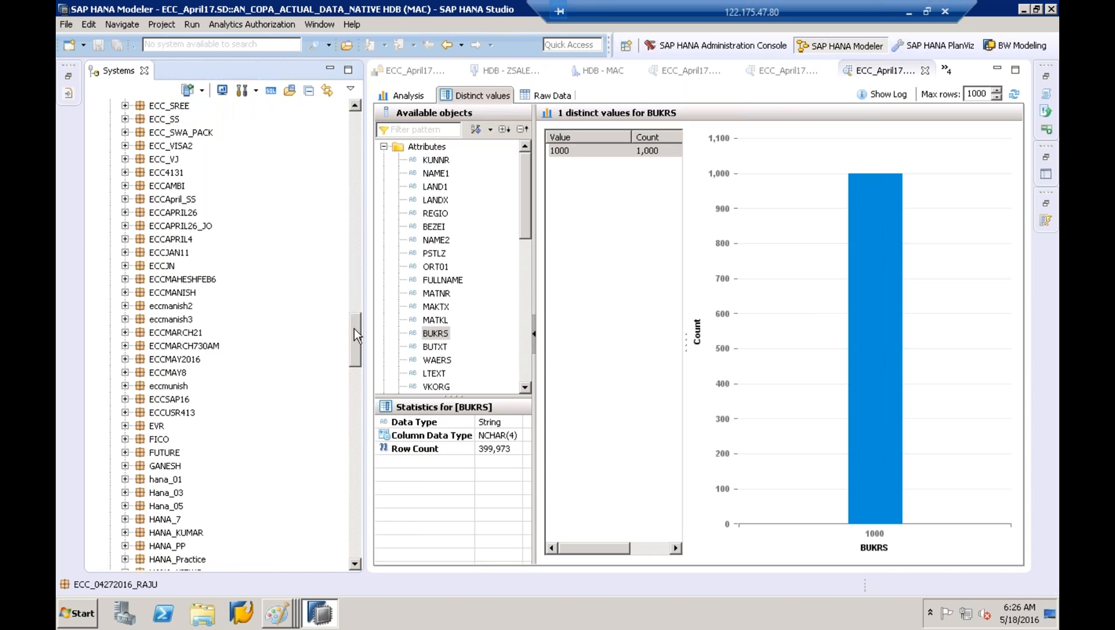
drag(353, 335, 358, 151)
Expand ECC_April17 > SD > Analytic Privileges and select ANP_COMPANYCODE55
click(173, 385)
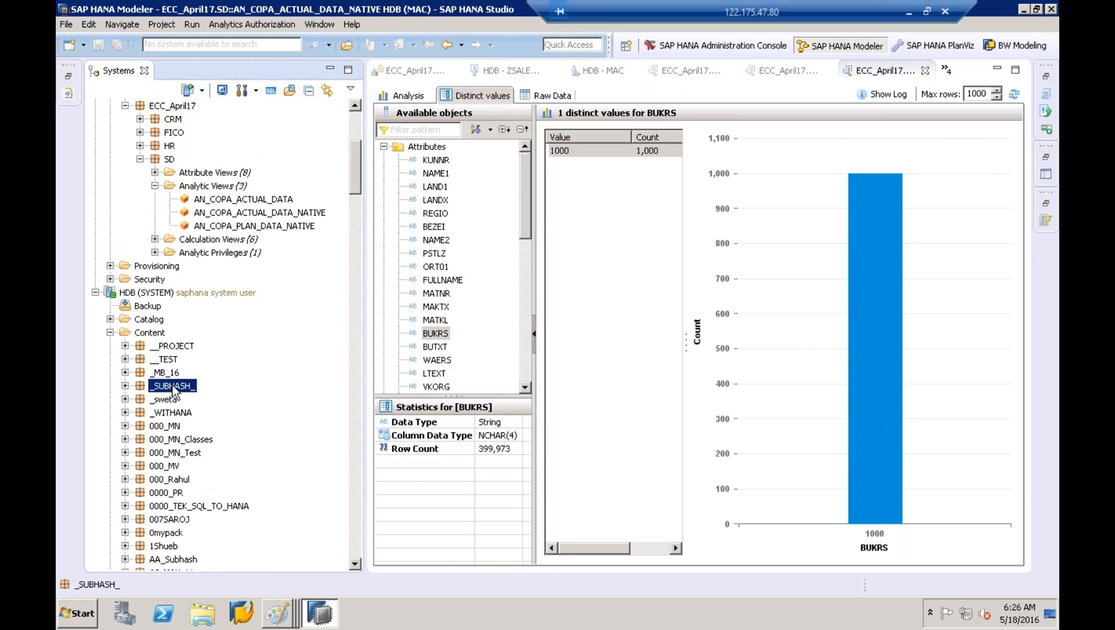
key(e)
key(Down)
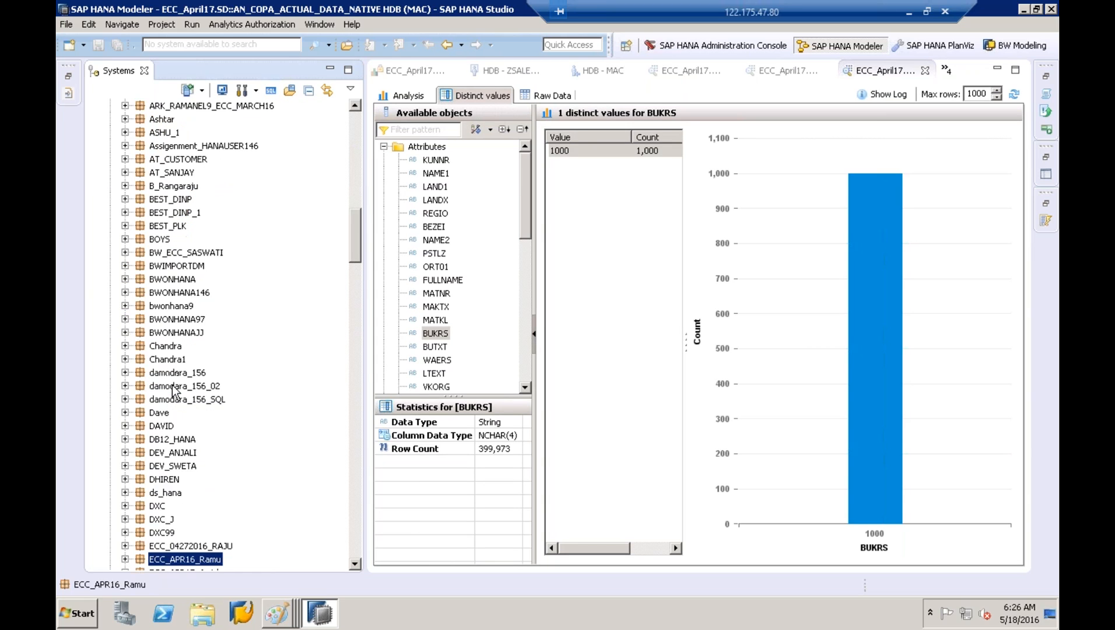
key(Down)
key(Down)
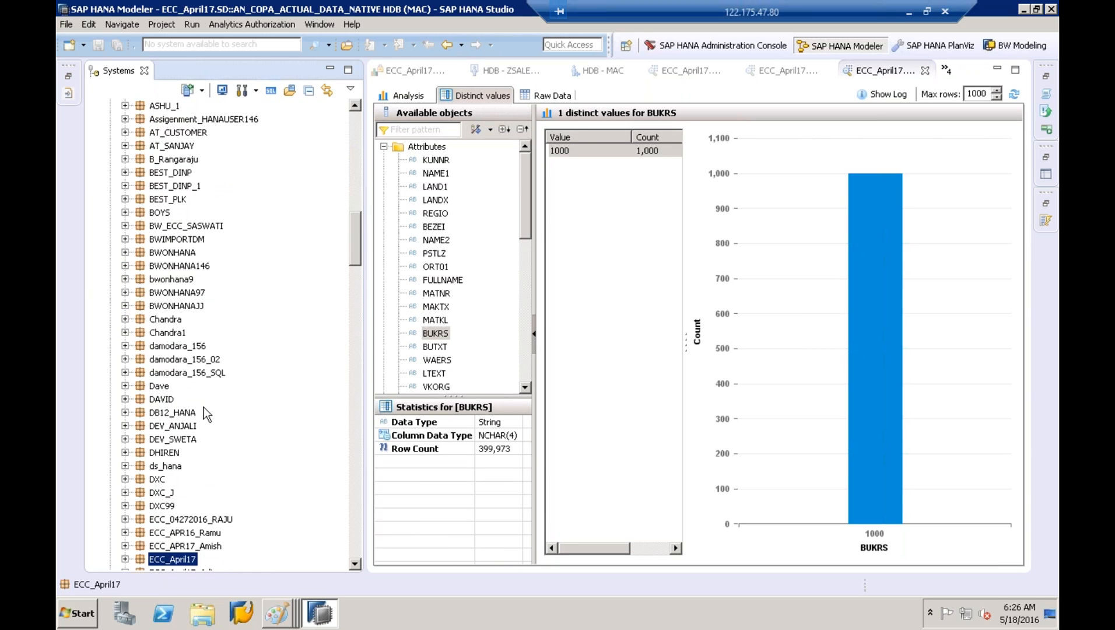
click(354, 564)
scroll(354, 564, down, 6)
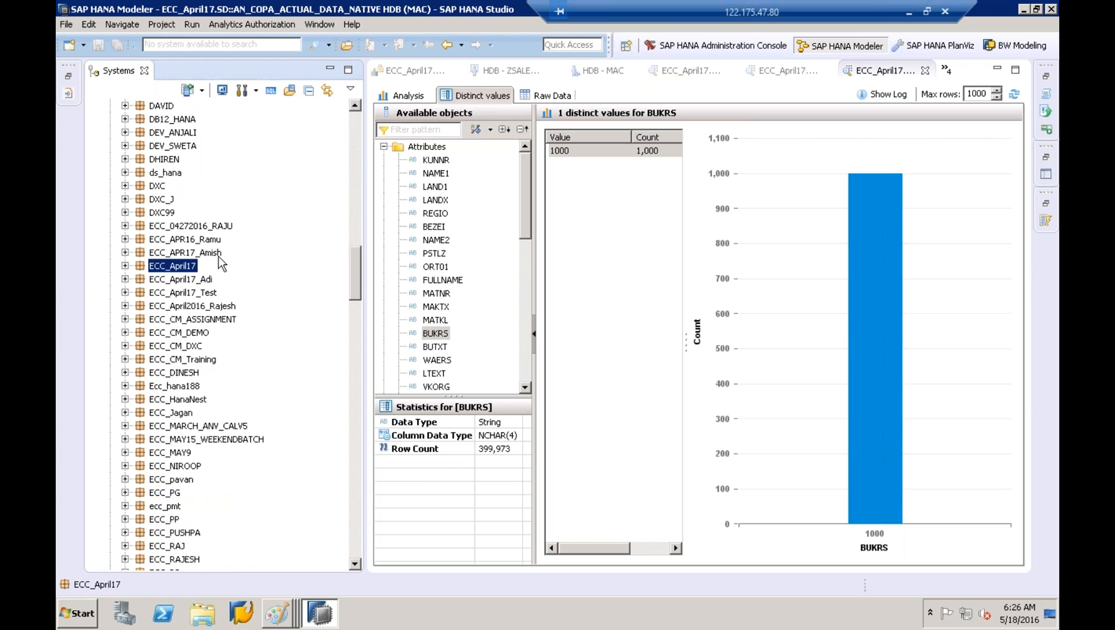
click(125, 265)
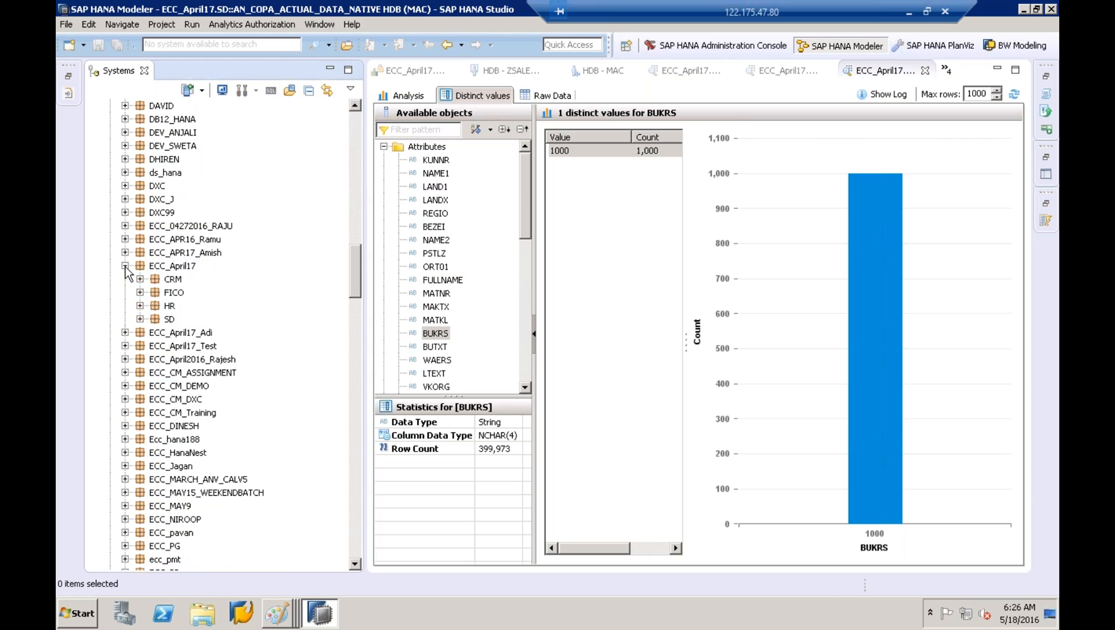
click(140, 320)
click(155, 372)
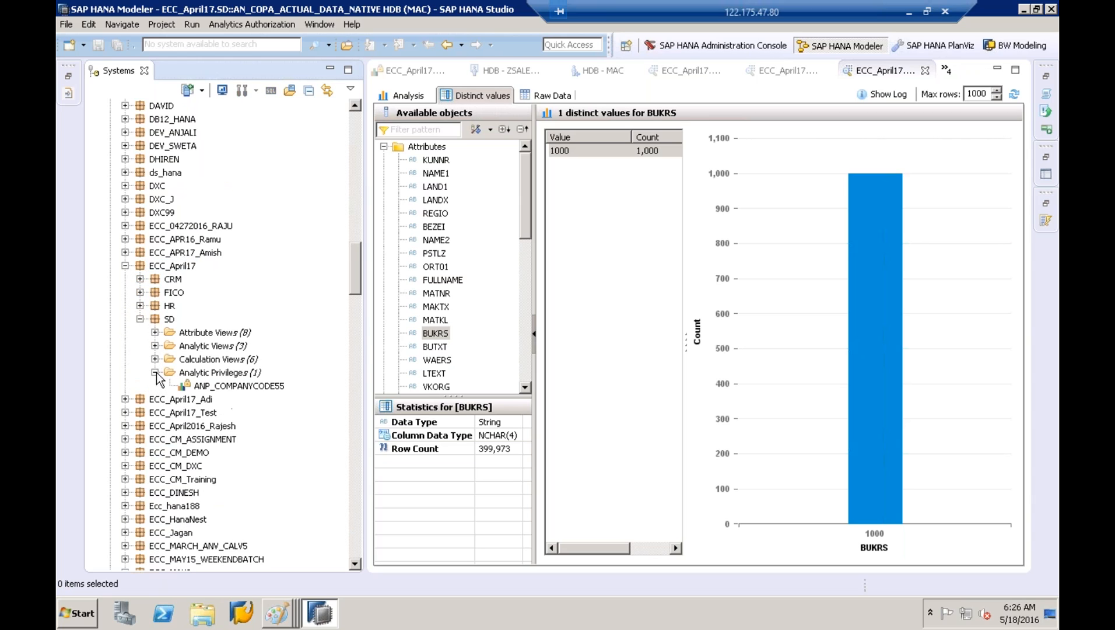
click(240, 387)
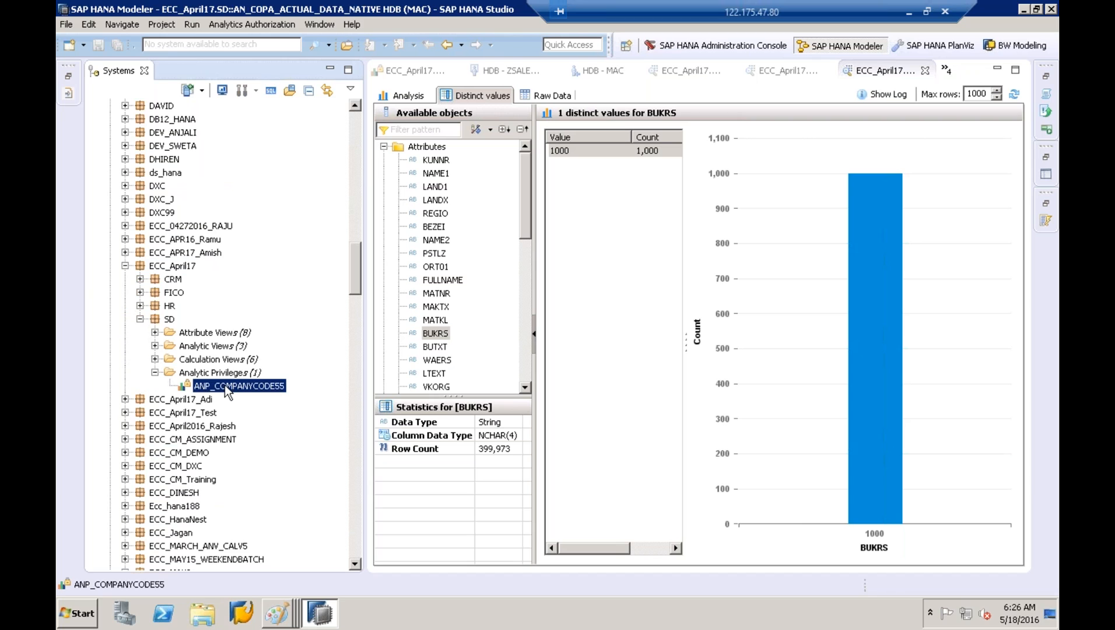
Add a BUKRS restriction value 2300 beside 1000 in ANP_COMPANYCODE55, then save and activate
double_click(225, 386)
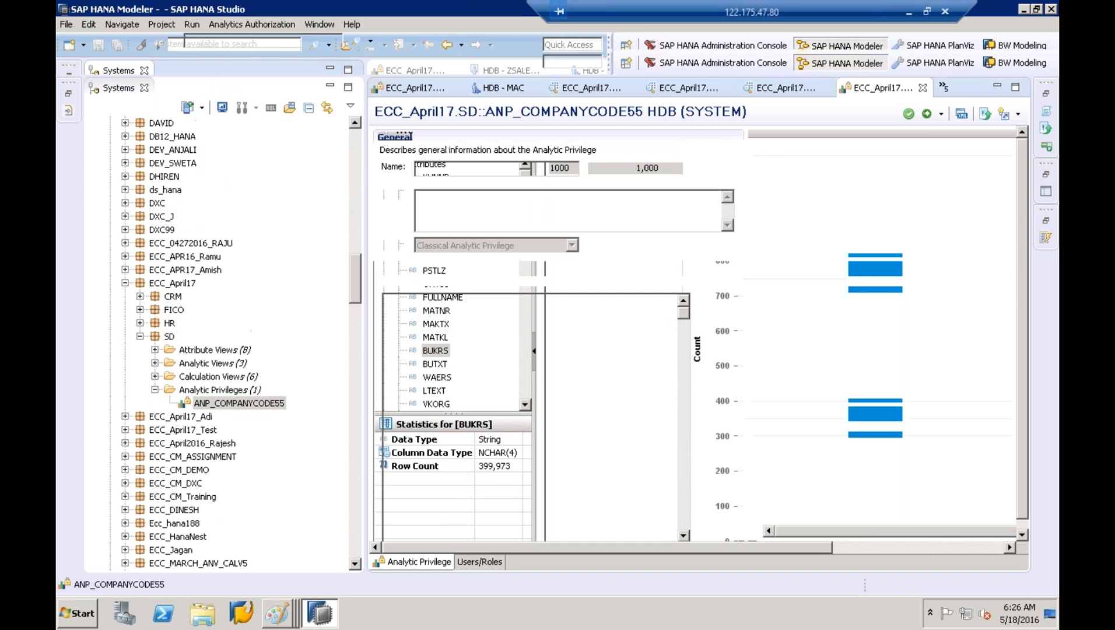
drag(861, 550, 993, 547)
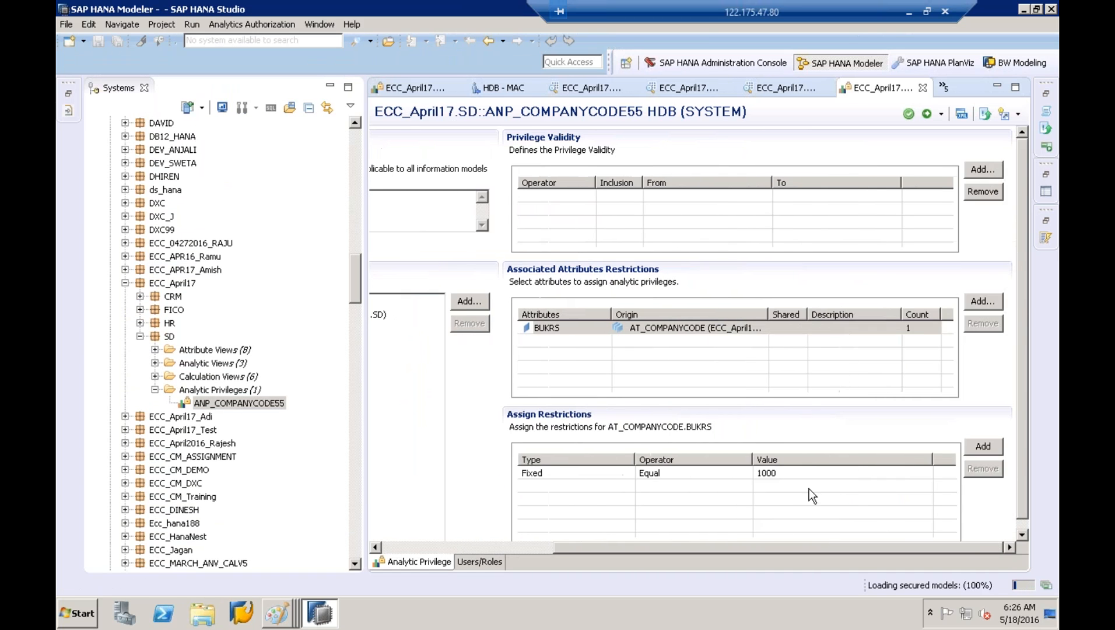
click(983, 447)
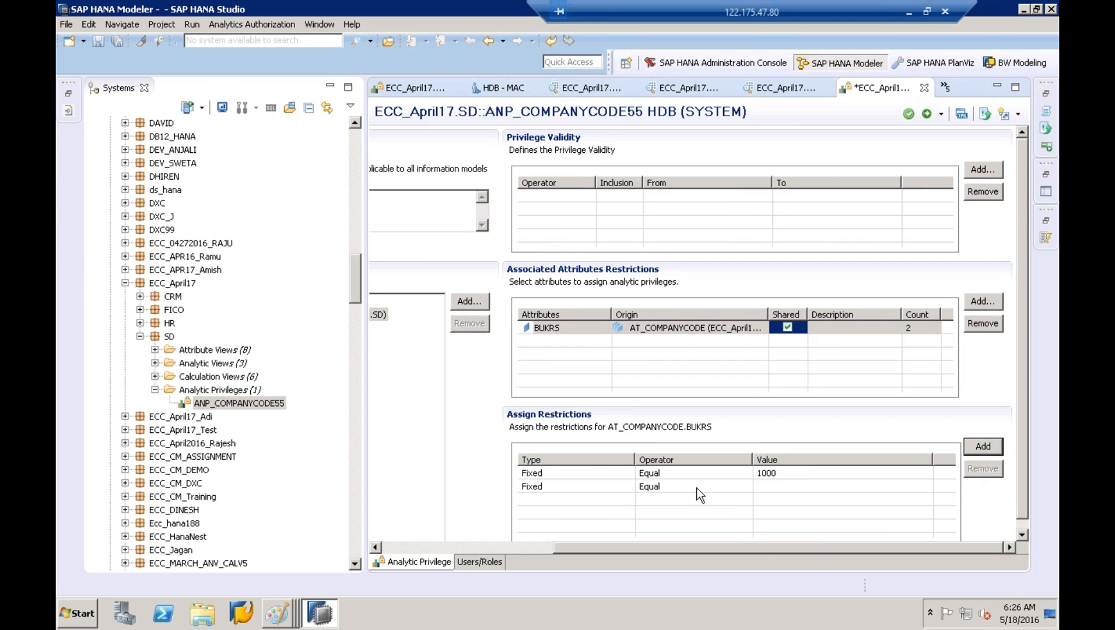
click(796, 487)
click(922, 485)
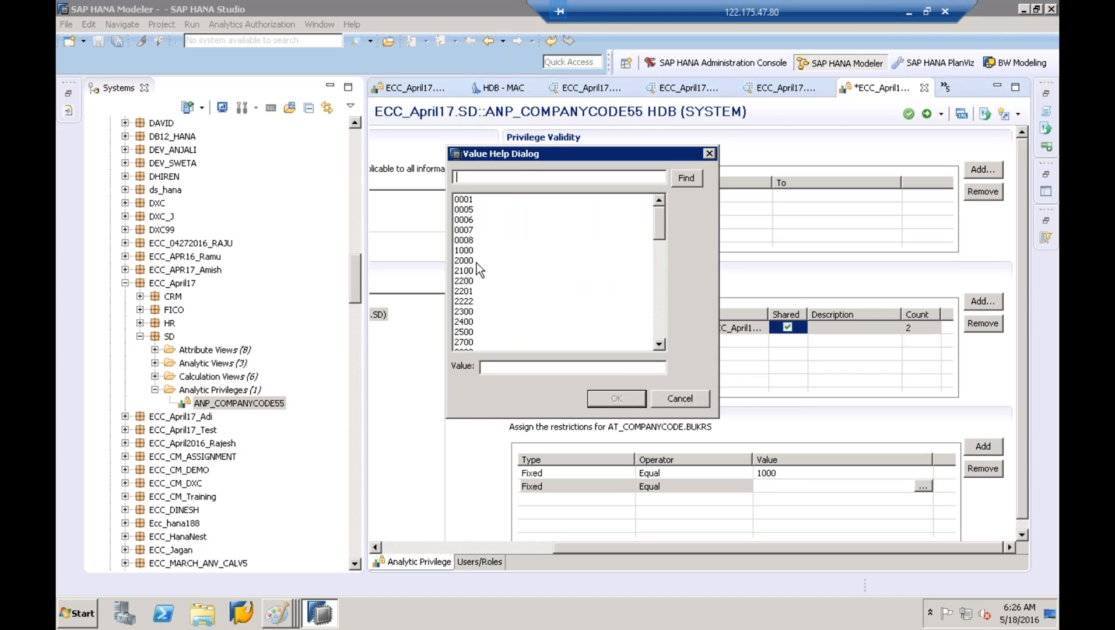
click(478, 311)
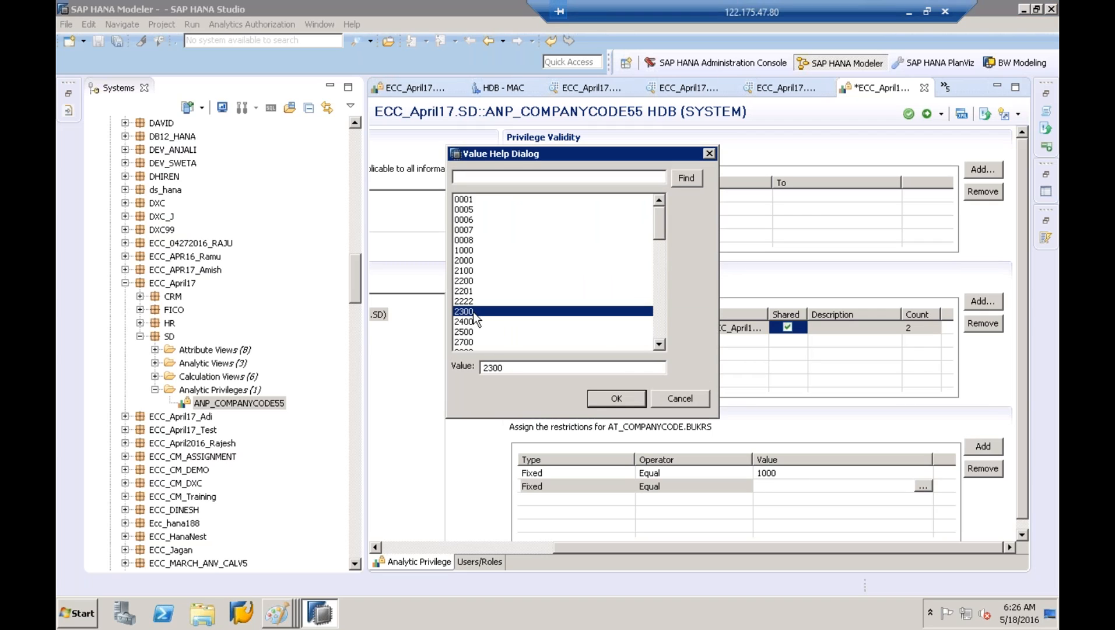
click(619, 401)
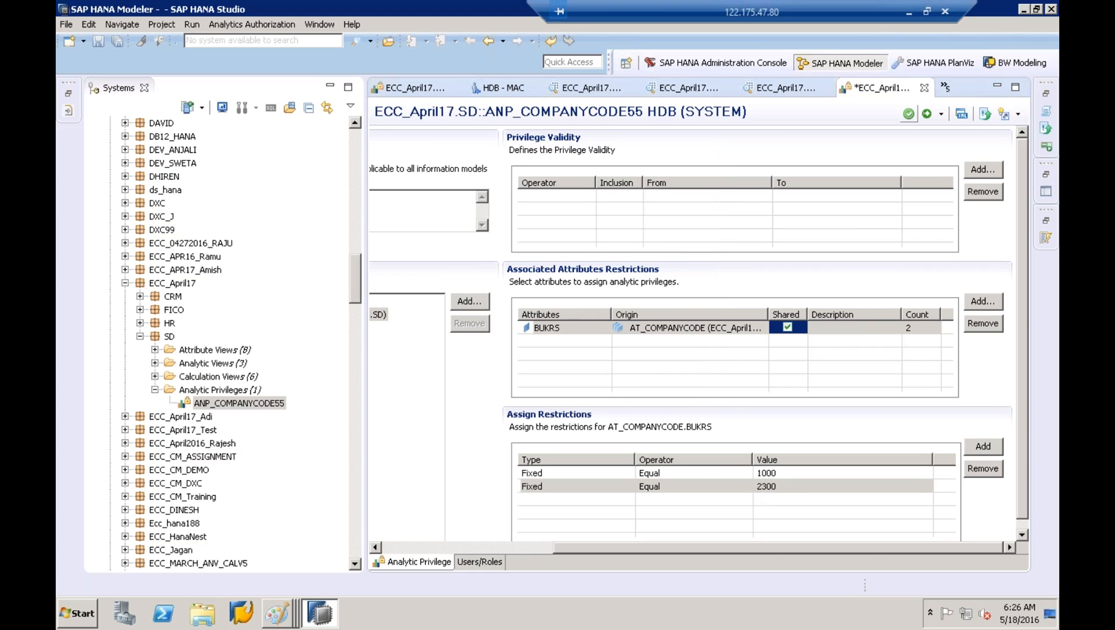
click(927, 115)
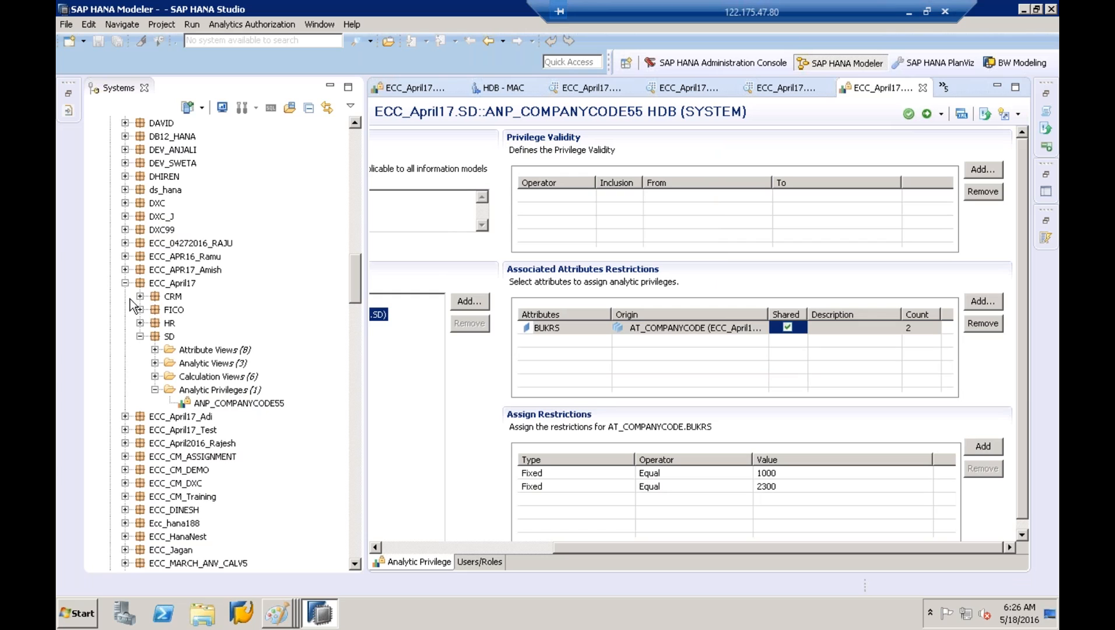
click(125, 283)
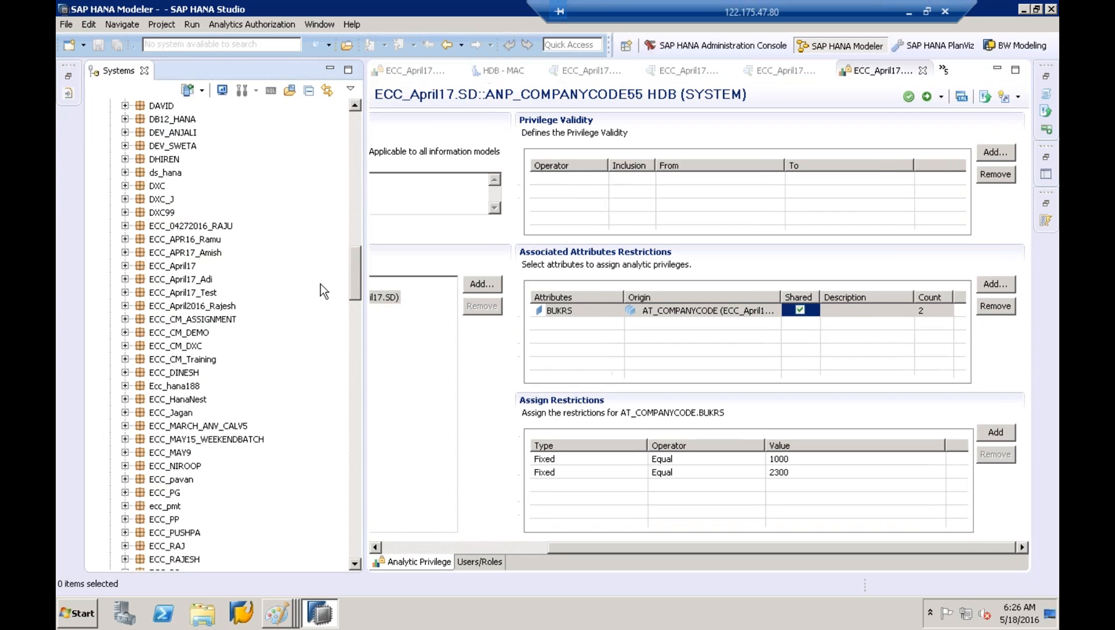
Under HDB (MAC), open a Data Preview of AN_COPA_ACTUAL_DATA_NATIVE with a wider editor
drag(356, 274, 355, 134)
click(166, 186)
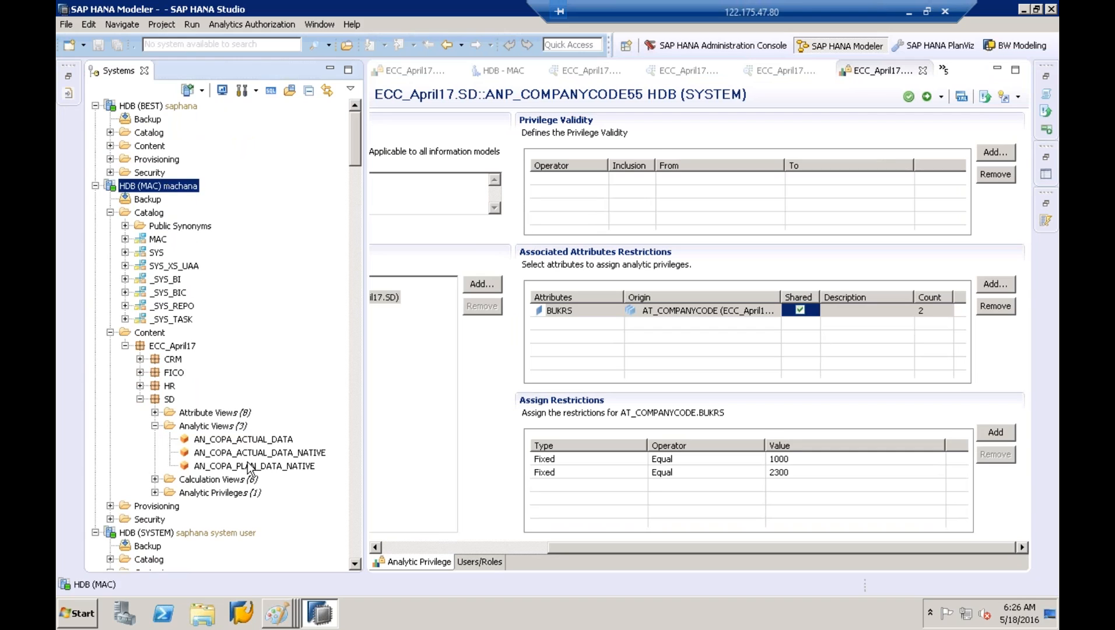
click(247, 454)
right_click(247, 453)
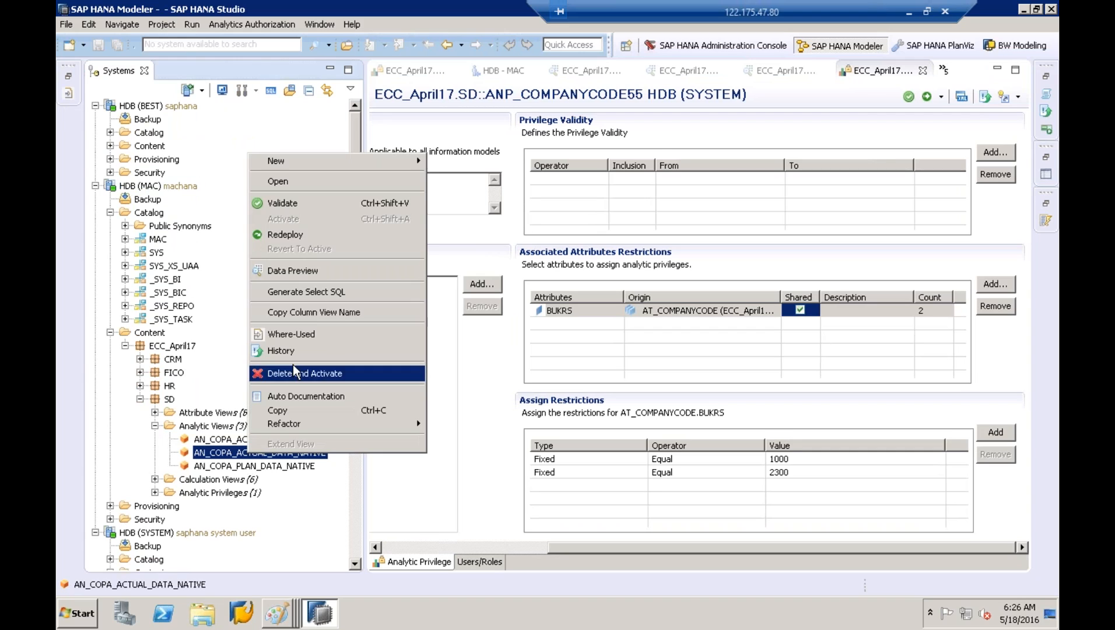
click(324, 267)
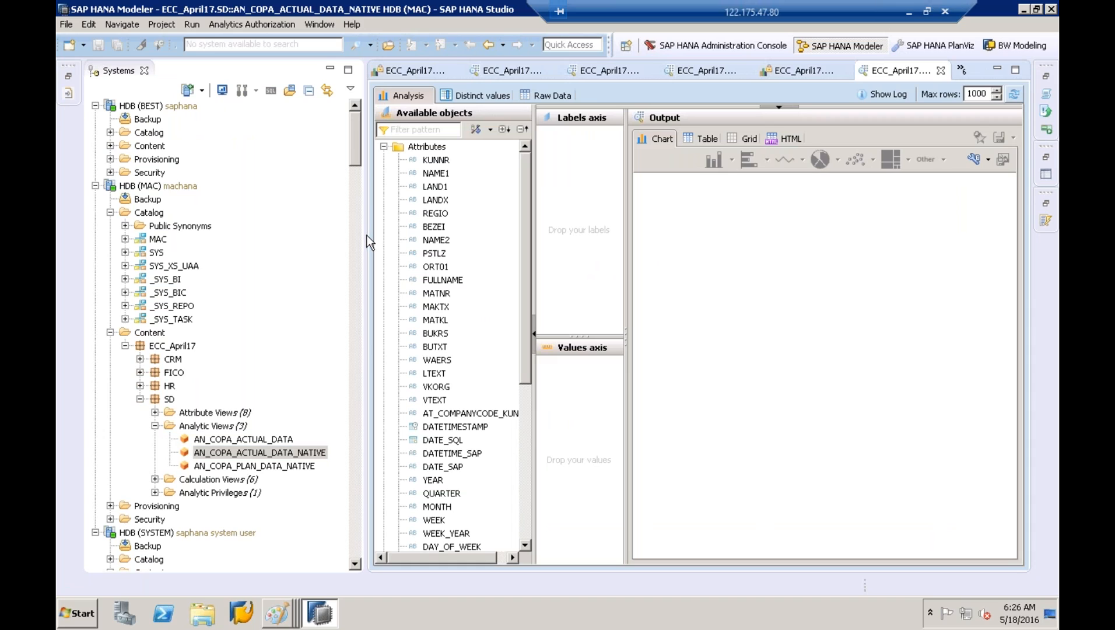
drag(361, 235, 271, 235)
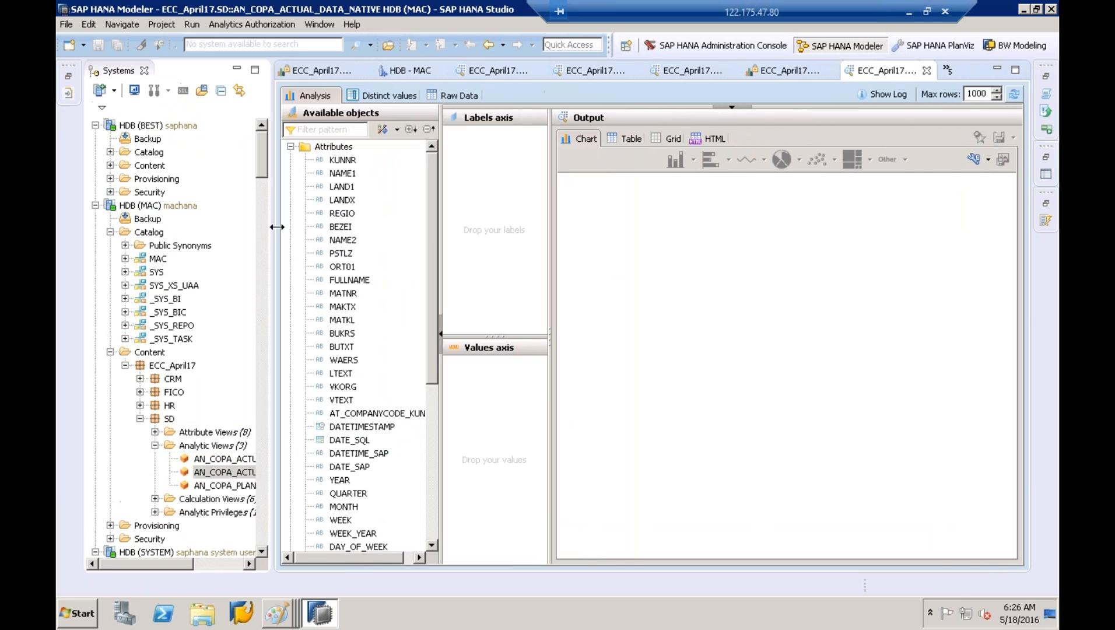
Show BUKRS distinct values and rerun the preview with Max rows set to 4000
click(402, 98)
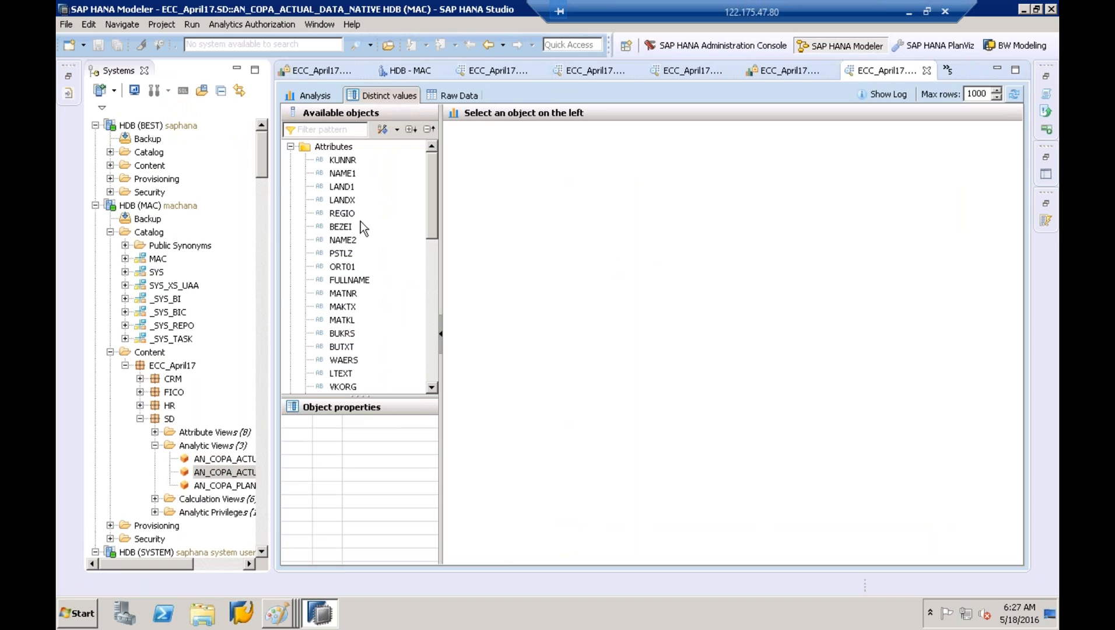
click(348, 334)
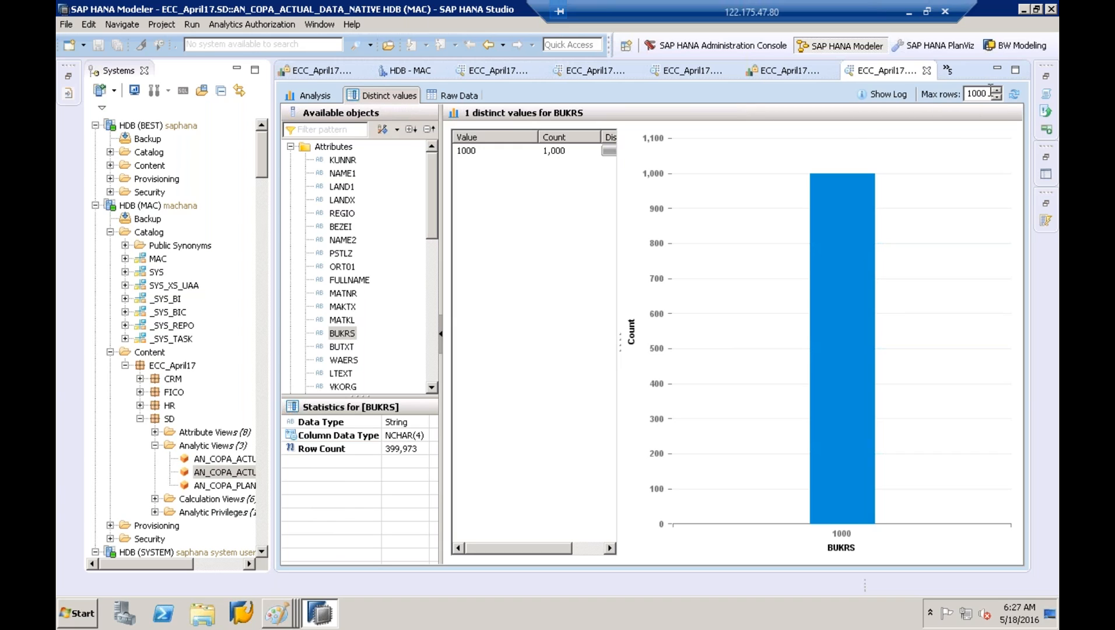
key(BackSpace)
key(BackSpace)
key(BackSpace)
key(BackSpace)
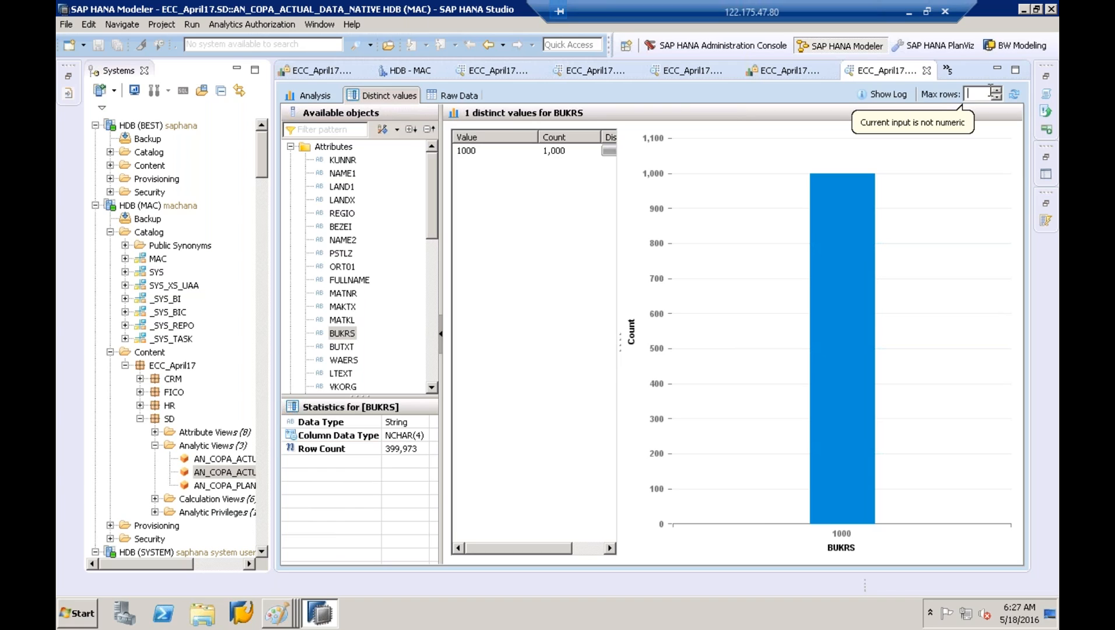
text(4000)
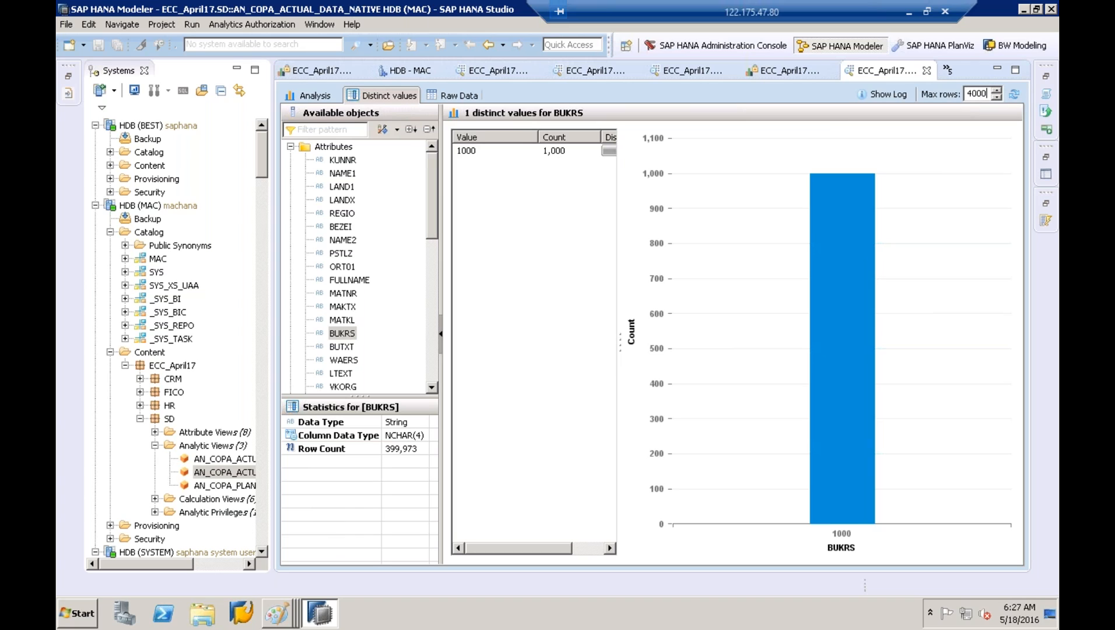
click(1015, 94)
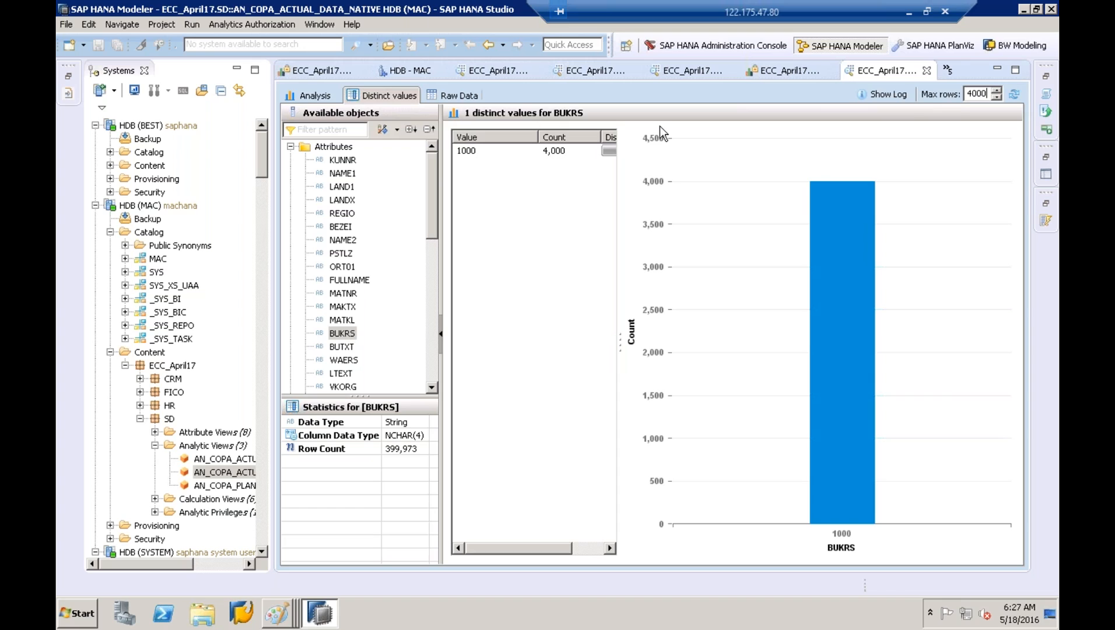
Rerun with 5000 max rows, still only company code 1000, then reset the limit to 4000
key(BackSpace)
key(BackSpace)
key(BackSpace)
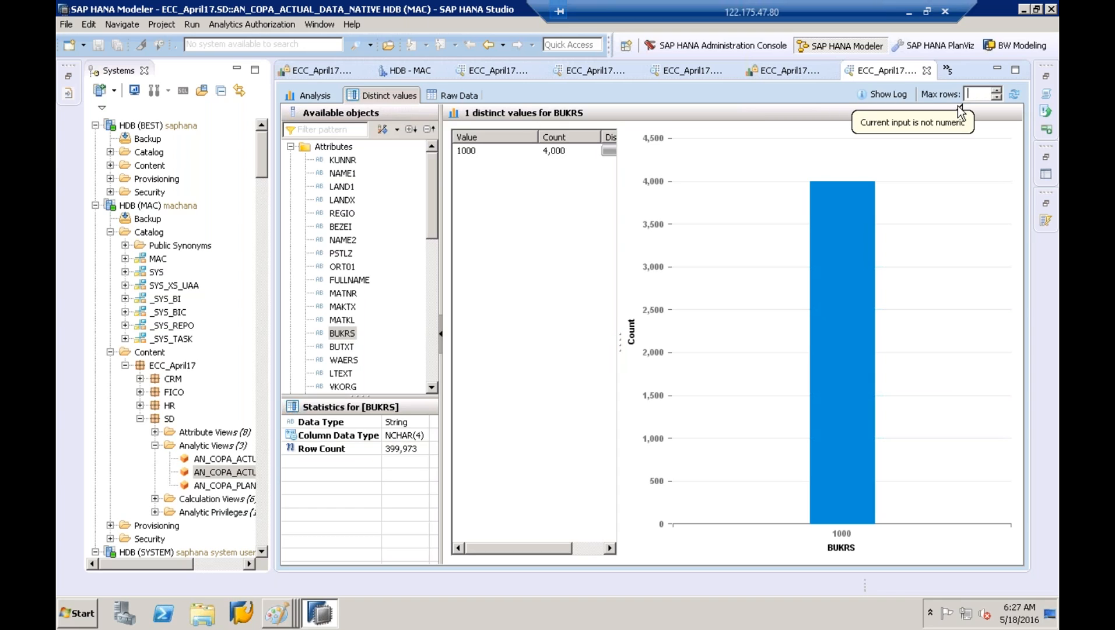
text(5000)
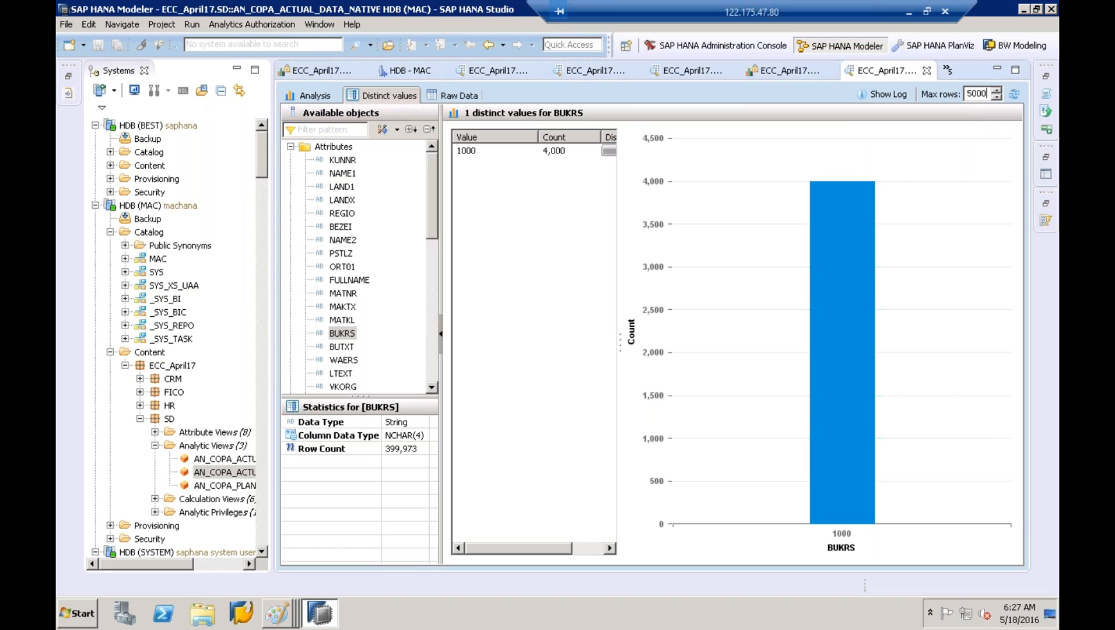
click(1014, 94)
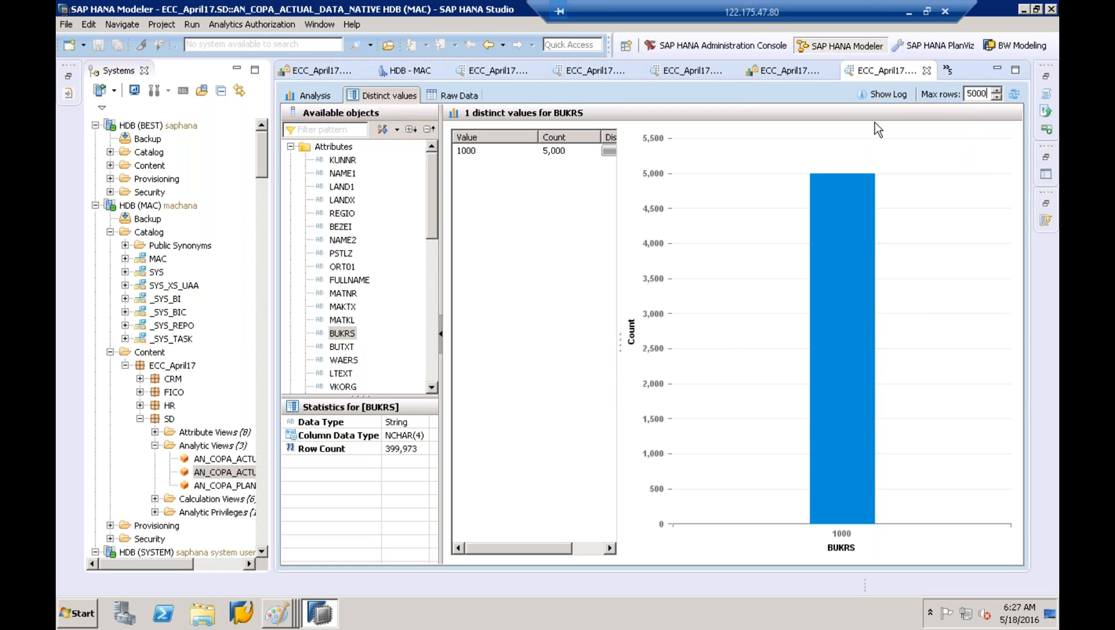
key(BackSpace)
key(BackSpace)
key(BackSpace)
key(BackSpace)
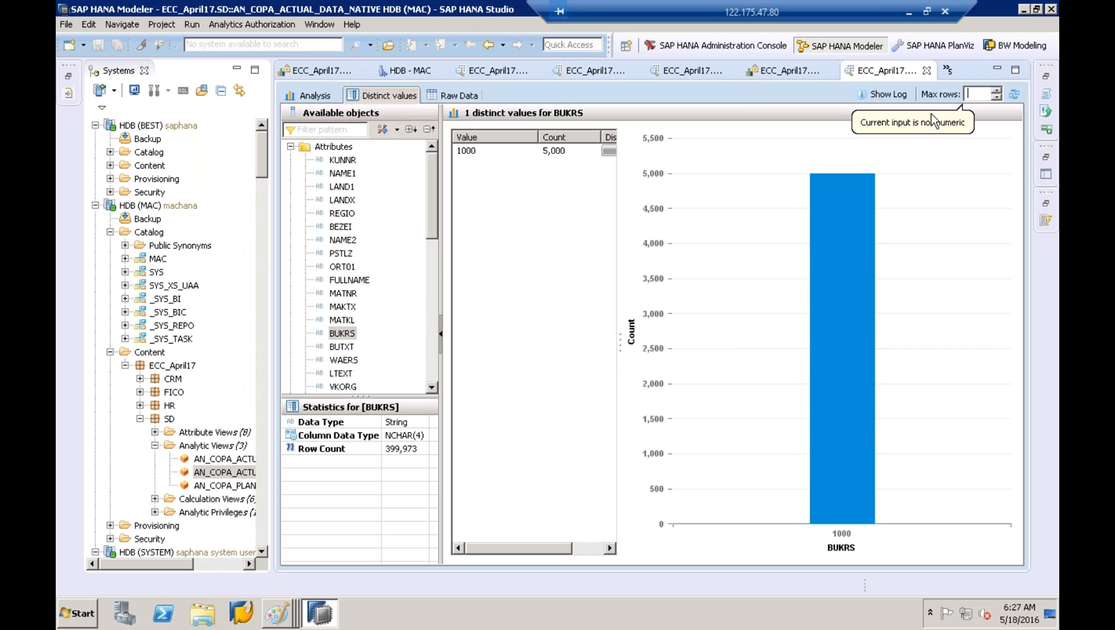
text(1000)
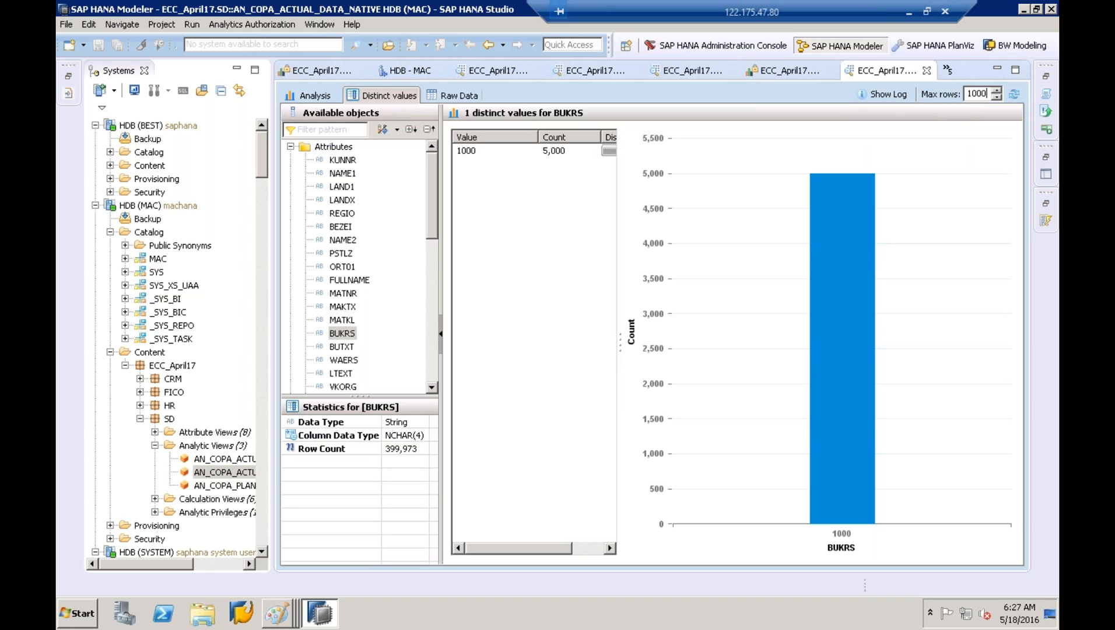
text(0)
text(1)
key(BackSpace)
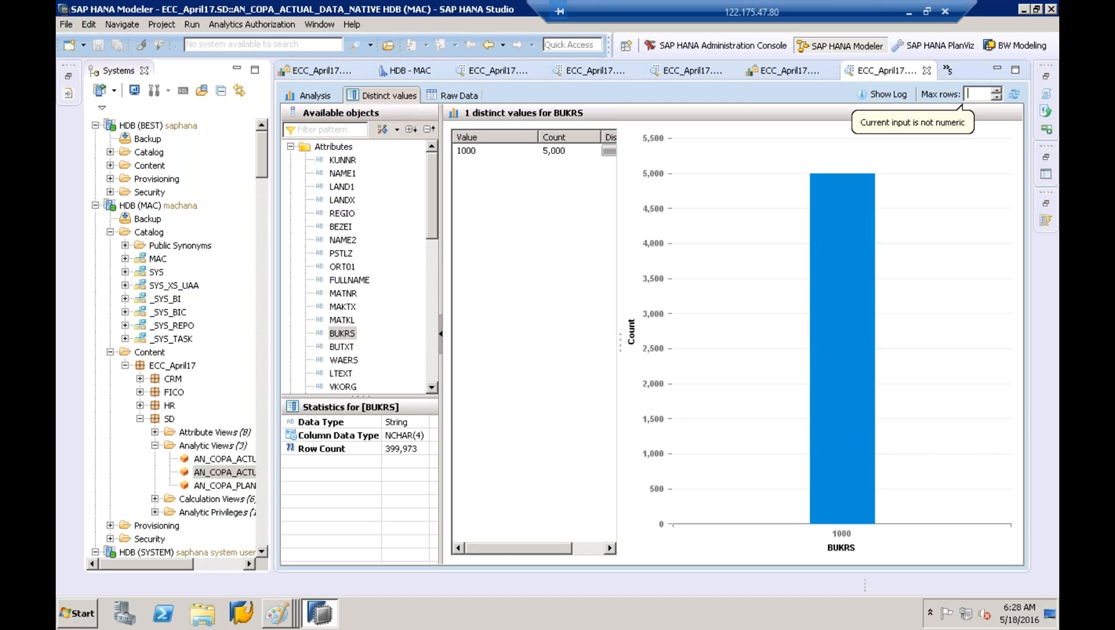
text(4000)
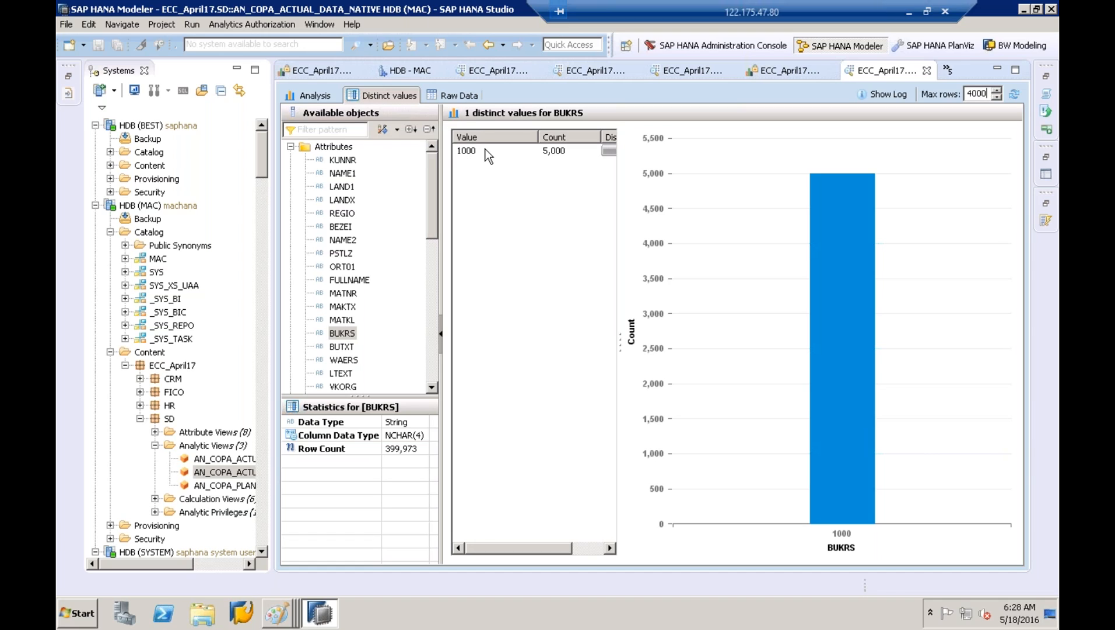
Show the raw preview rows and sort them by country code LAND1 in both directions
click(455, 95)
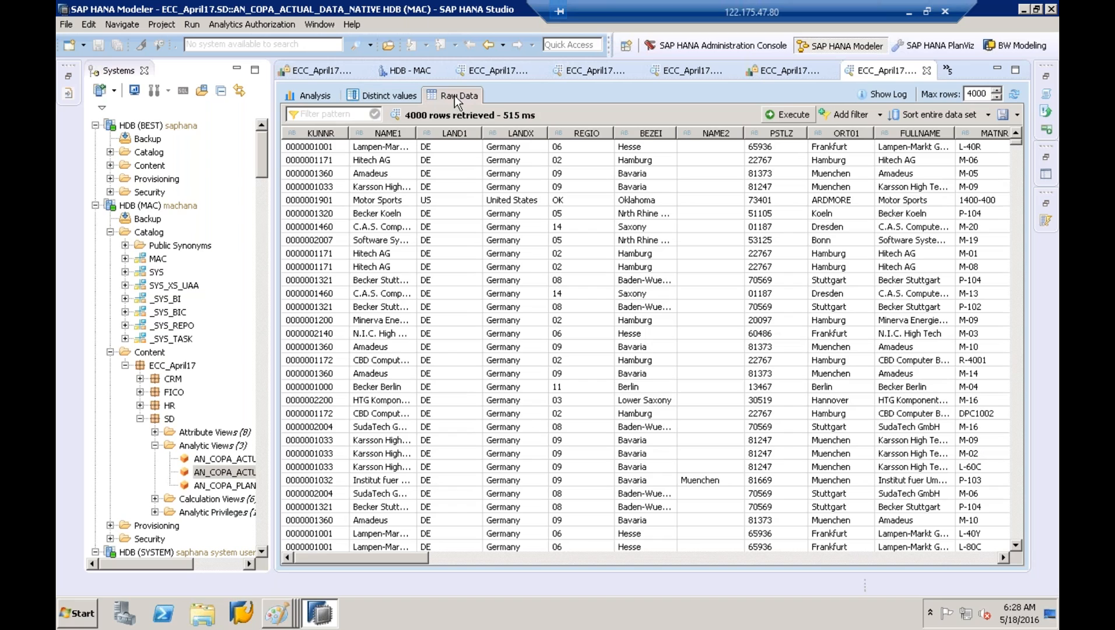
click(456, 133)
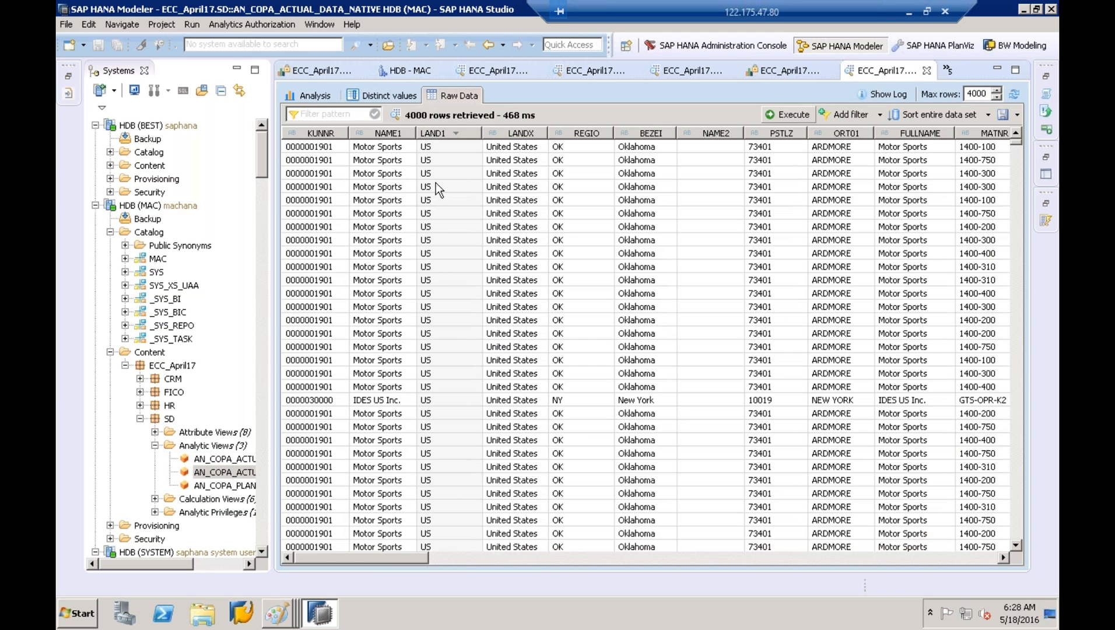
click(436, 149)
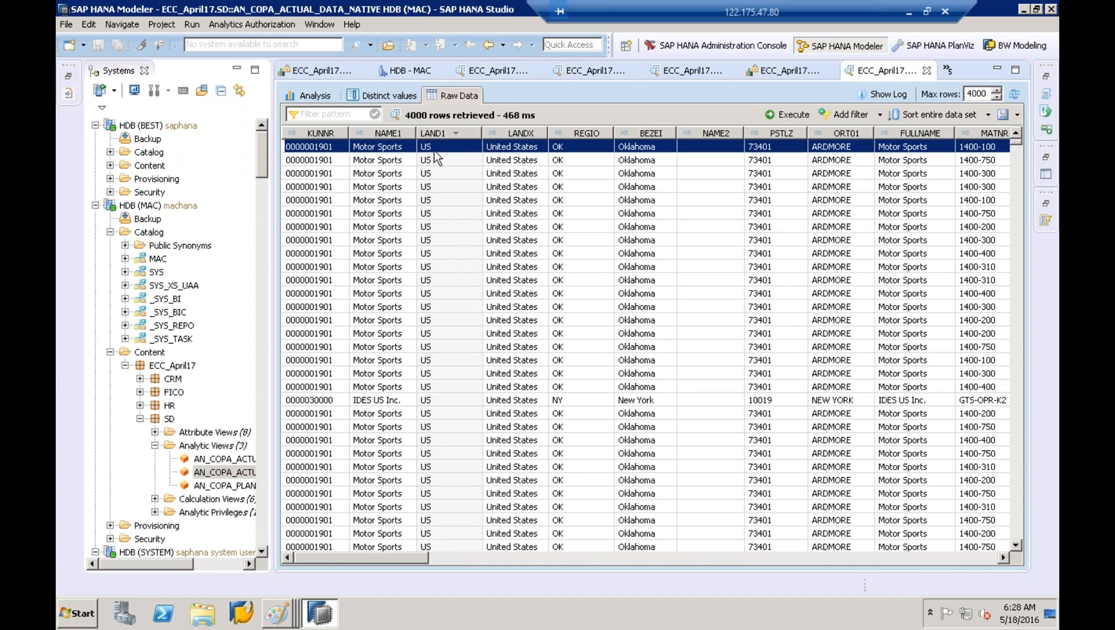
click(445, 137)
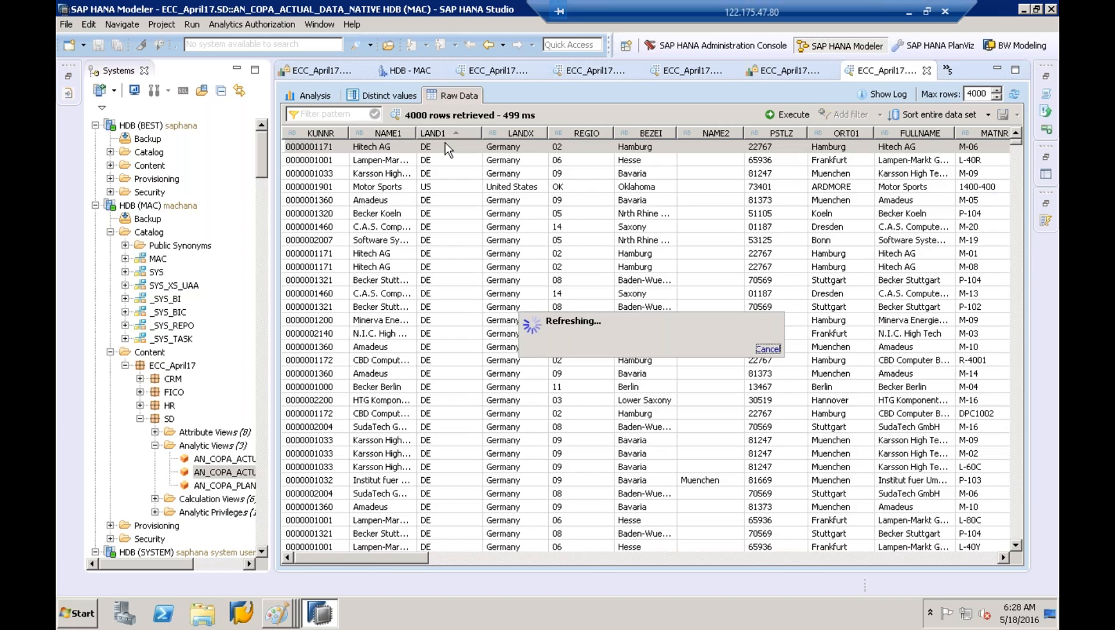
click(447, 132)
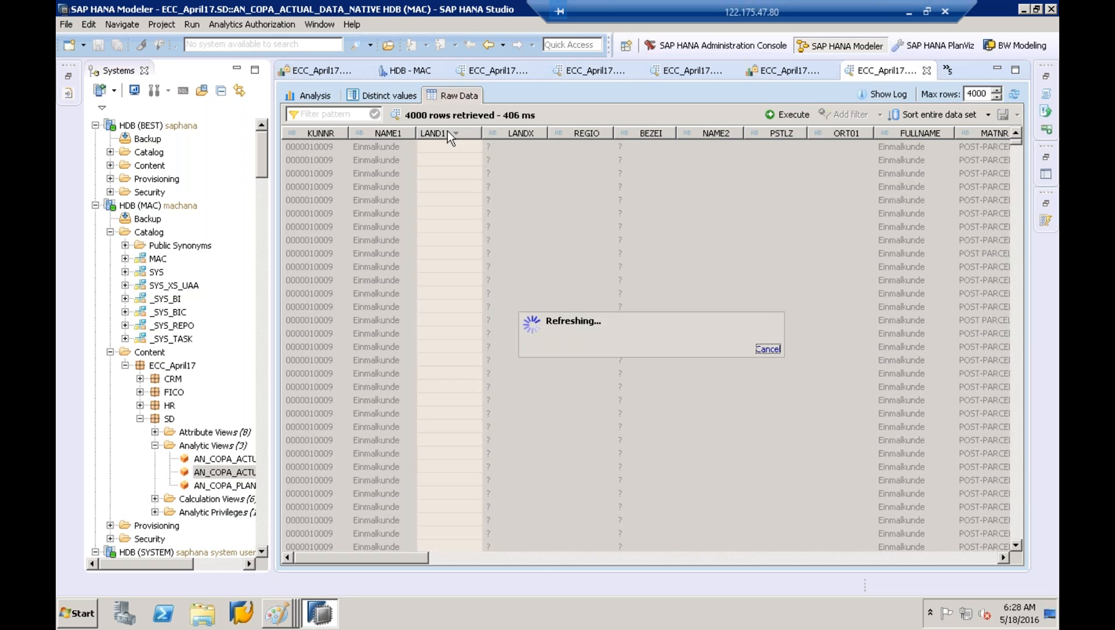
drag(410, 558, 520, 510)
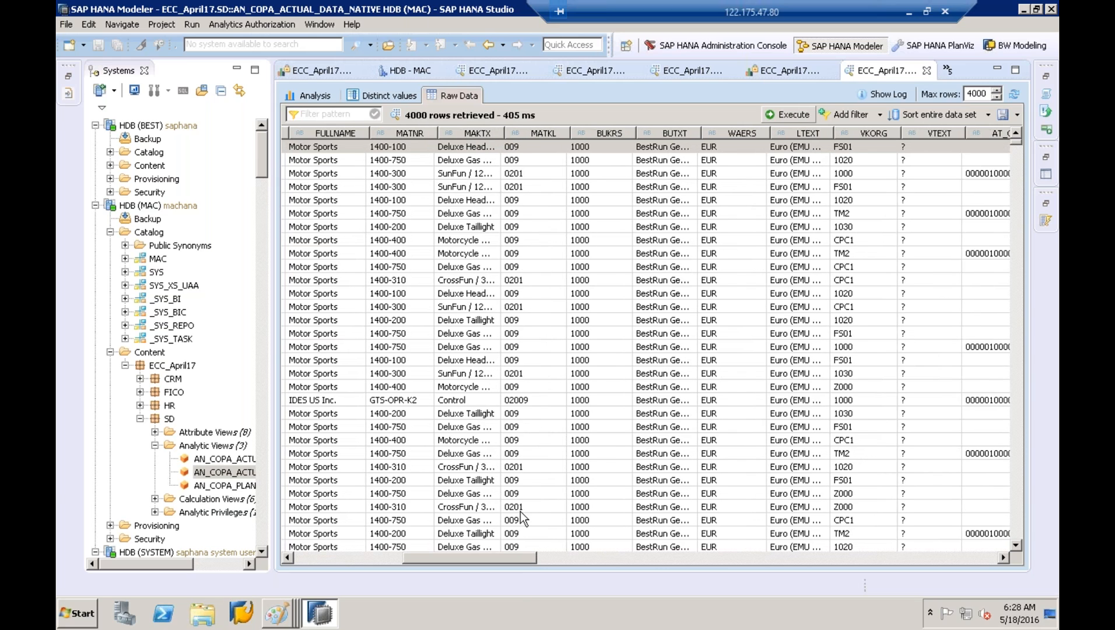
Sort by company code BUKRS both ways and scroll through, confirming every record shows 1000
click(613, 128)
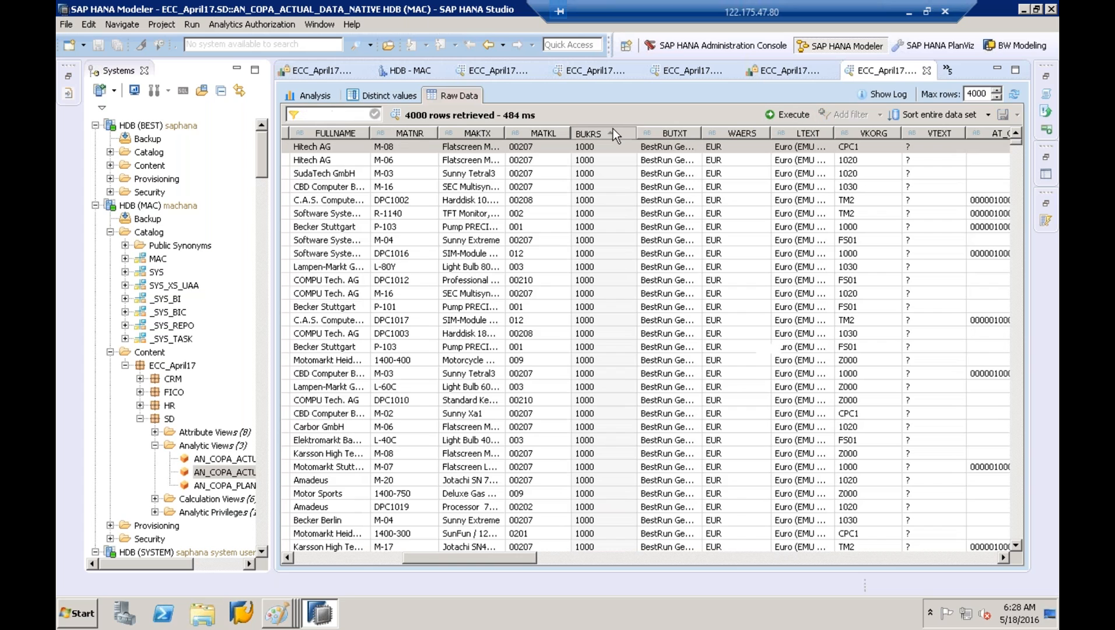
click(613, 129)
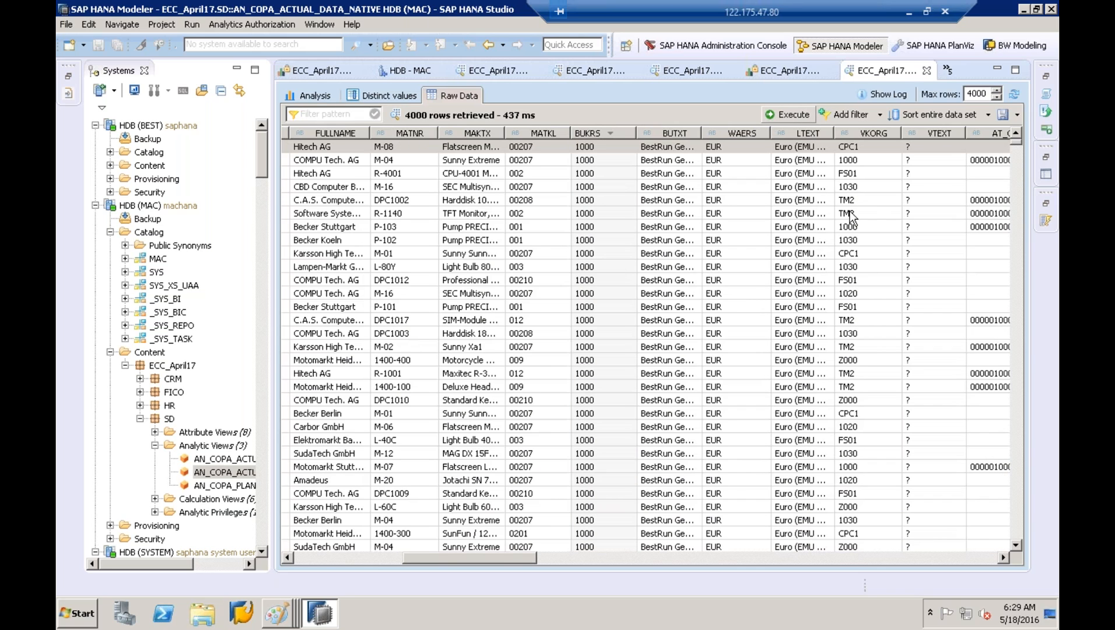
drag(1016, 182, 982, 572)
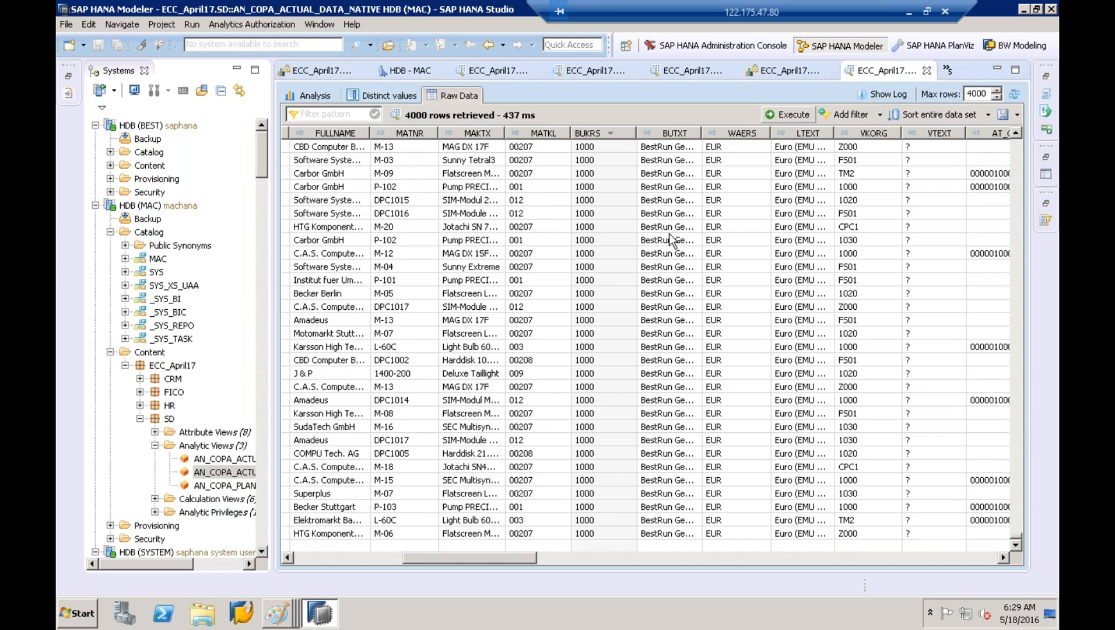
click(612, 133)
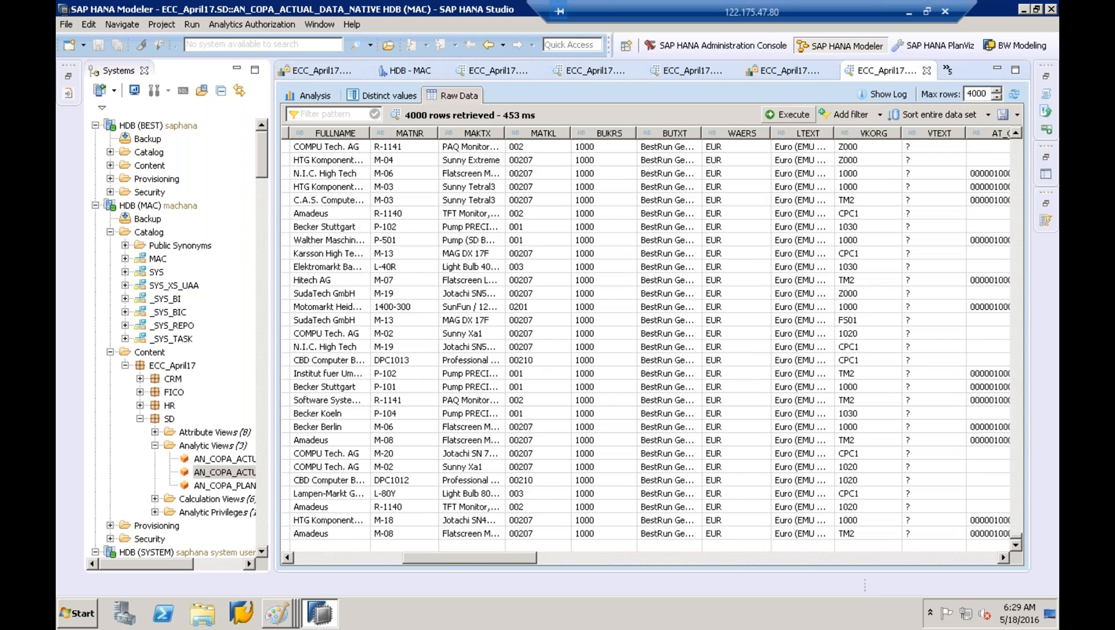
click(620, 200)
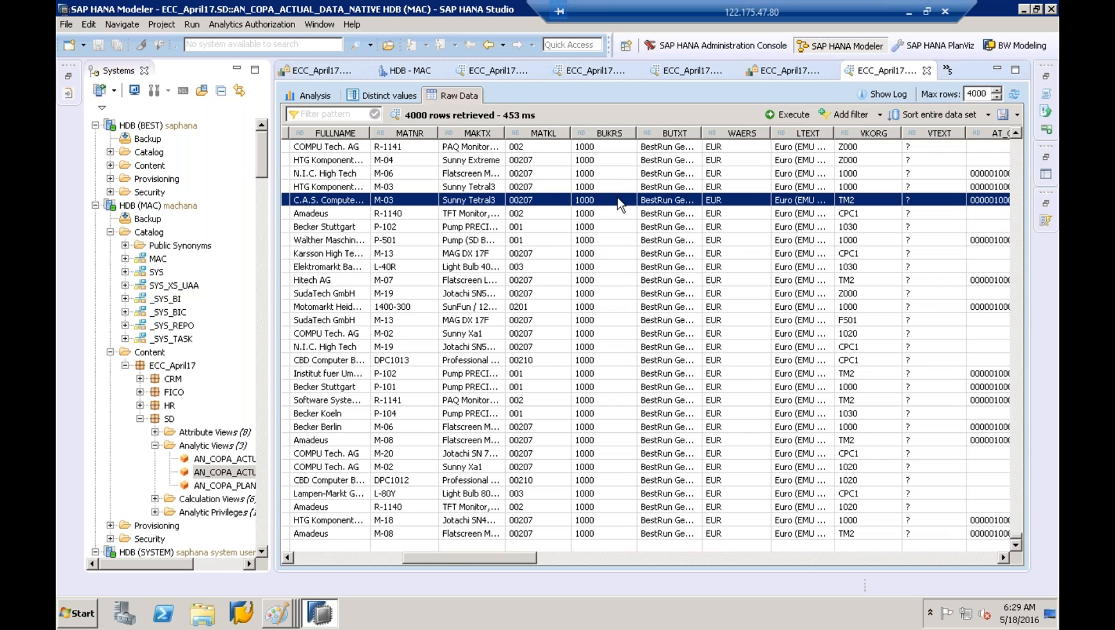
scroll(617, 198, up, 20)
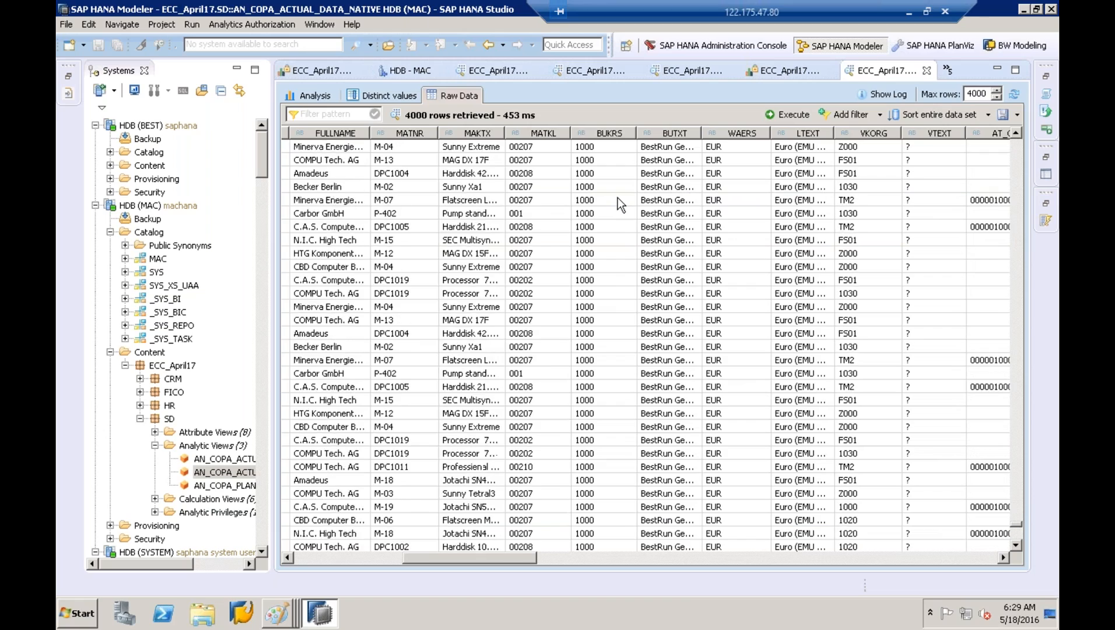
scroll(617, 197, up, 20)
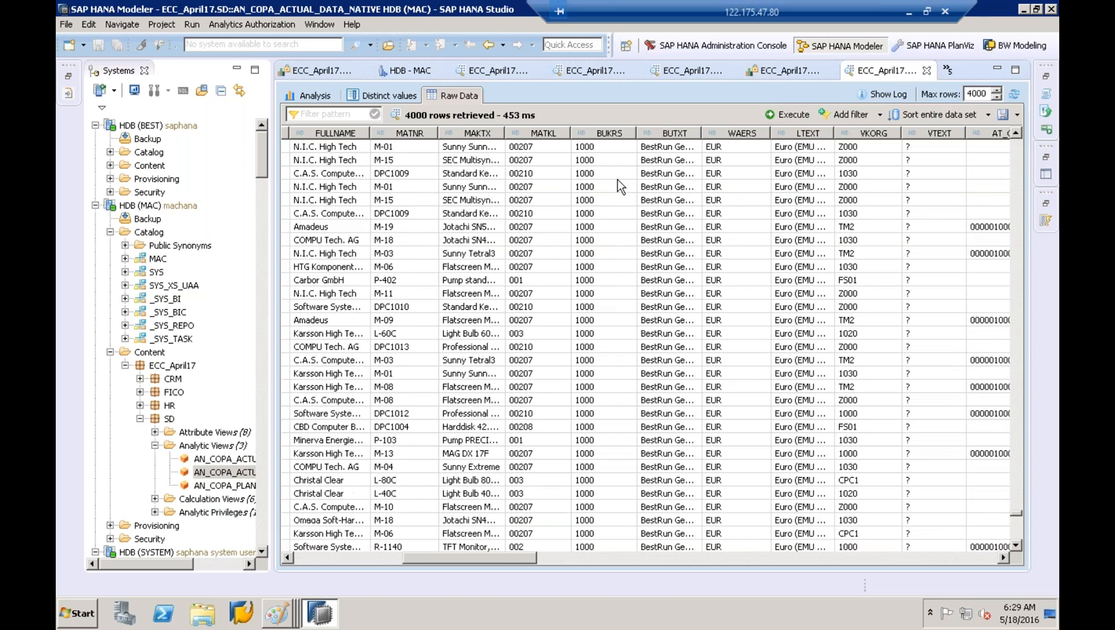
scroll(617, 180, up, 3)
Change the preview's Max rows to 5000 and refresh the data
click(989, 94)
key(BackSpace)
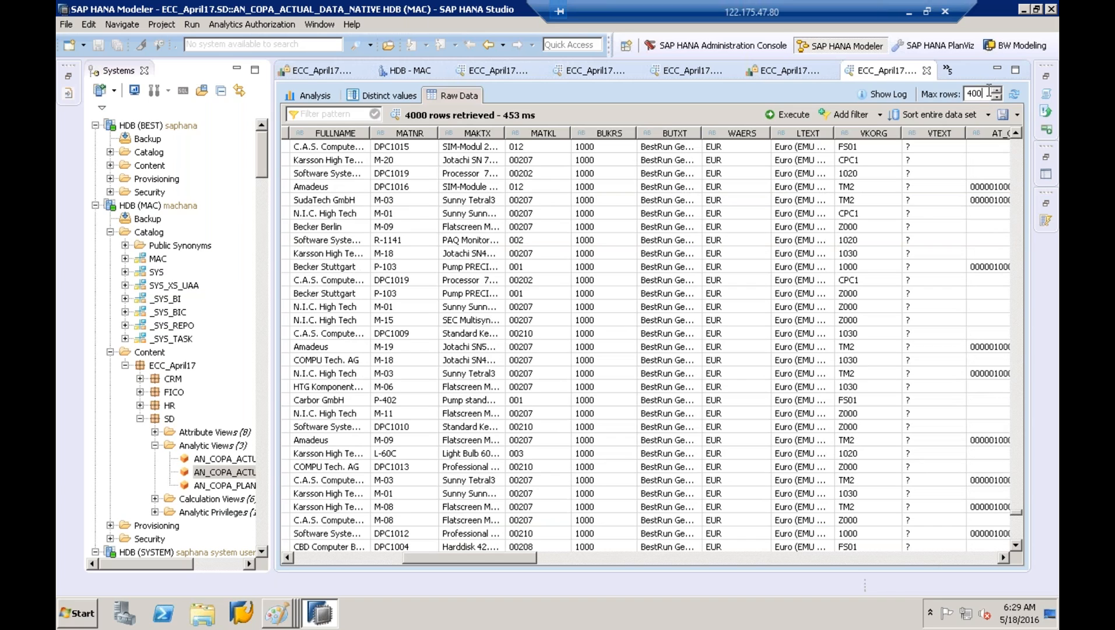
key(BackSpace)
key(BackSpace)
key(BackSpace)
text(5000)
click(1015, 95)
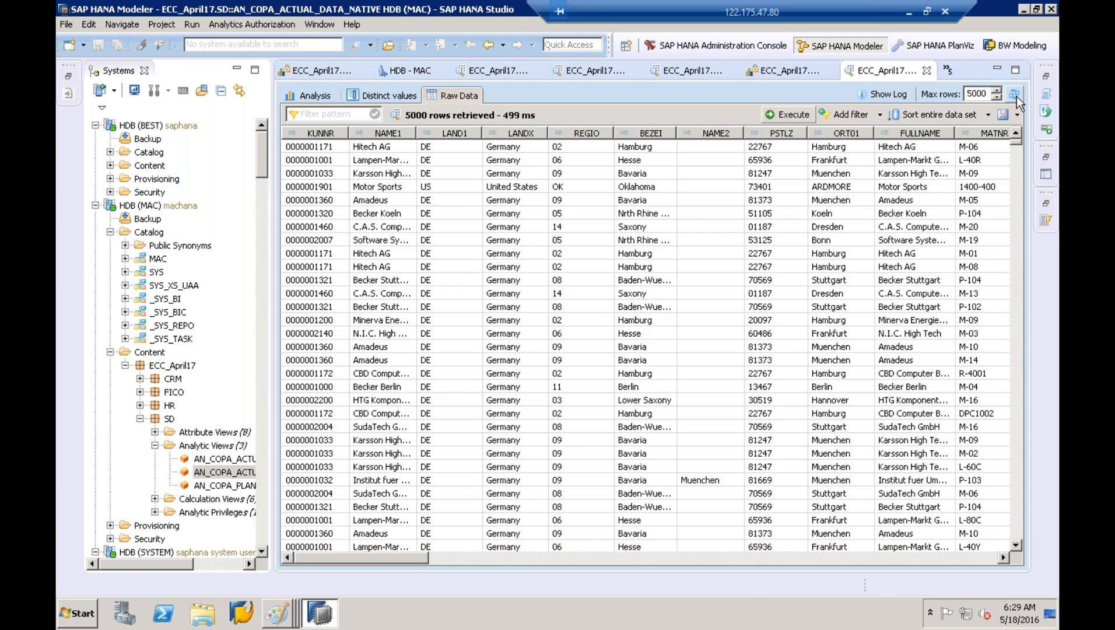
Inspect the Karsson High and Motor Sports records in the refreshed 5000-row preview
click(522, 173)
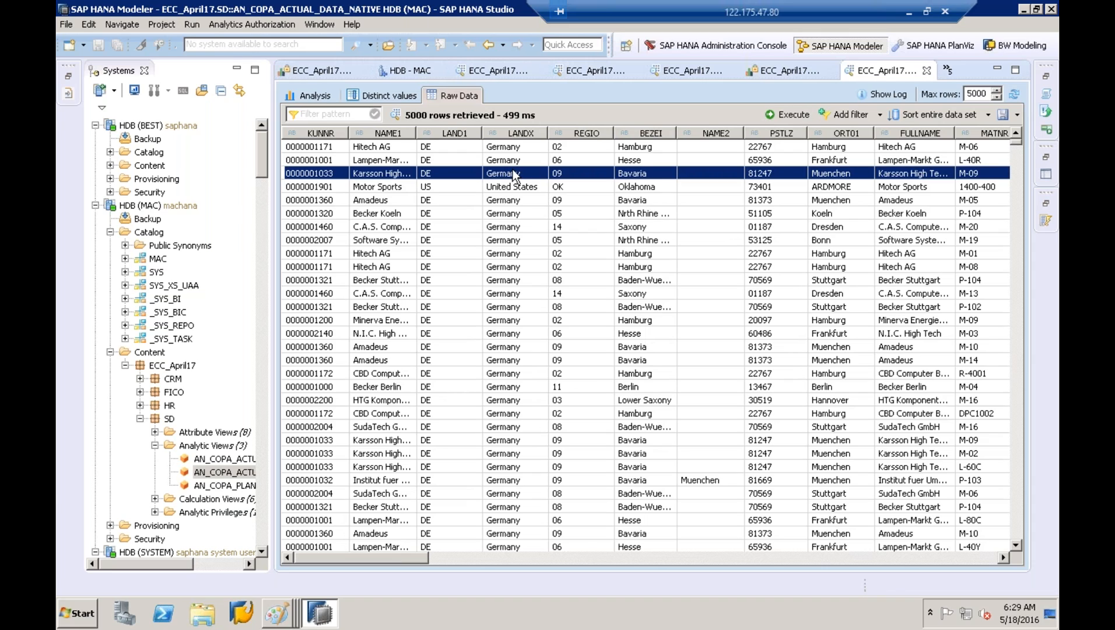
click(522, 186)
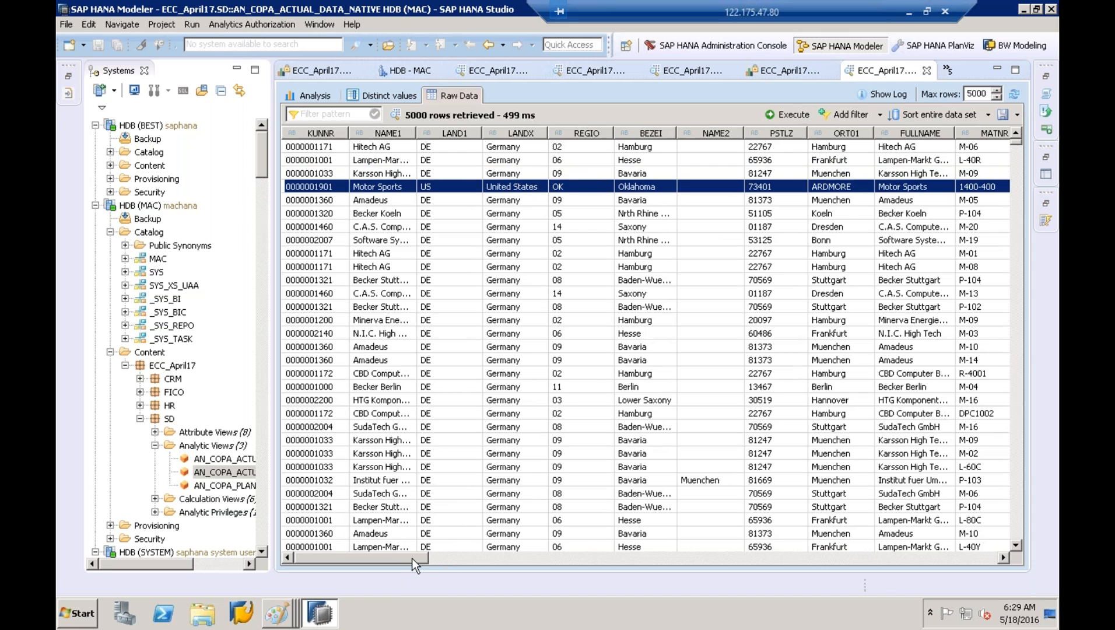
mouse_move(412, 558)
mouse_down()
mouse_move(519, 557)
mouse_move(400, 564)
mouse_up()
drag(400, 565, 353, 555)
click(383, 439)
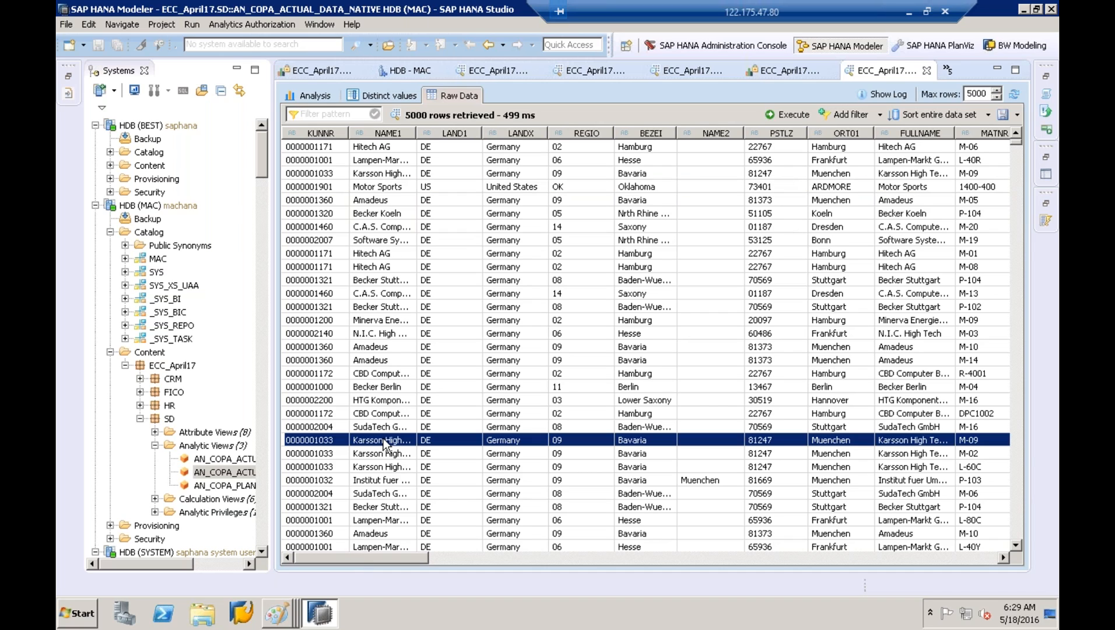
Return to Distinct values, expand HDB (BEST) Content, and widen the Systems panel
click(401, 99)
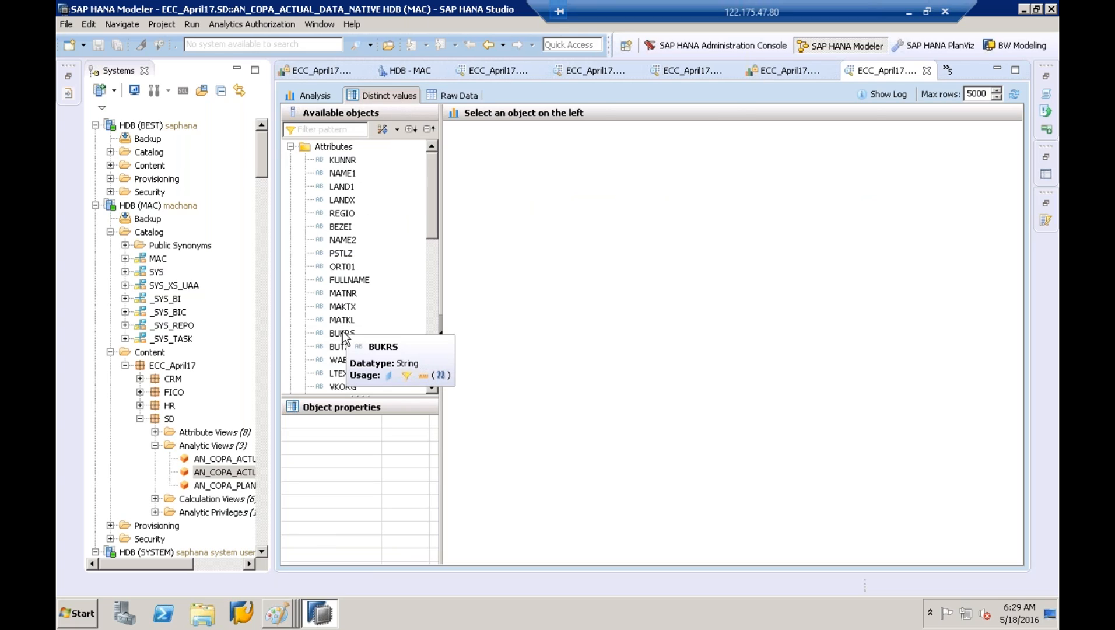
click(175, 130)
click(109, 165)
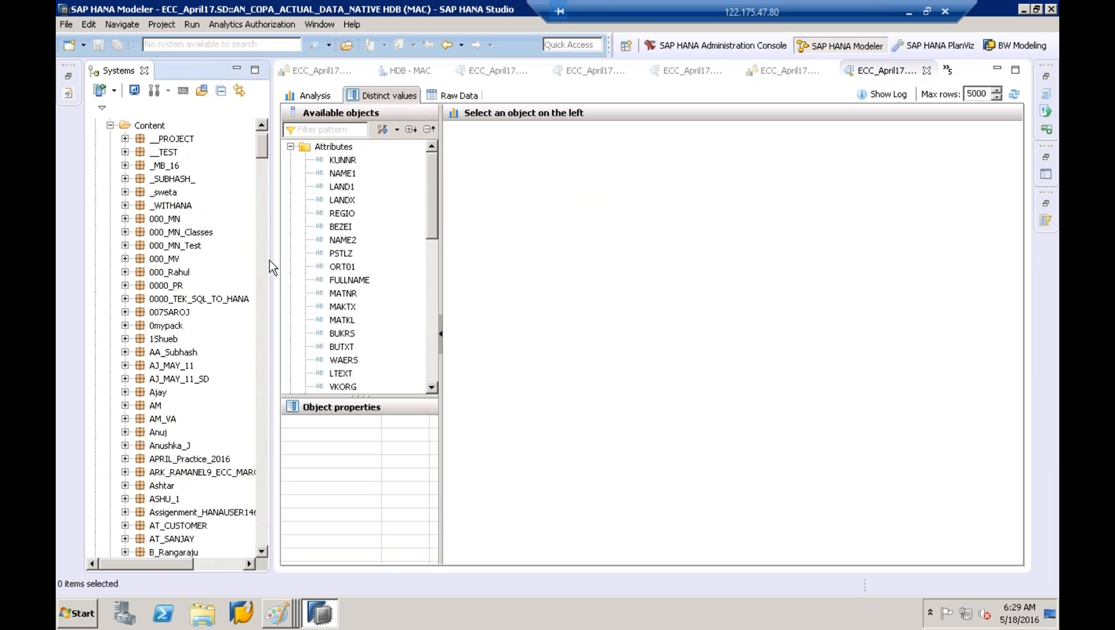
drag(271, 259, 396, 250)
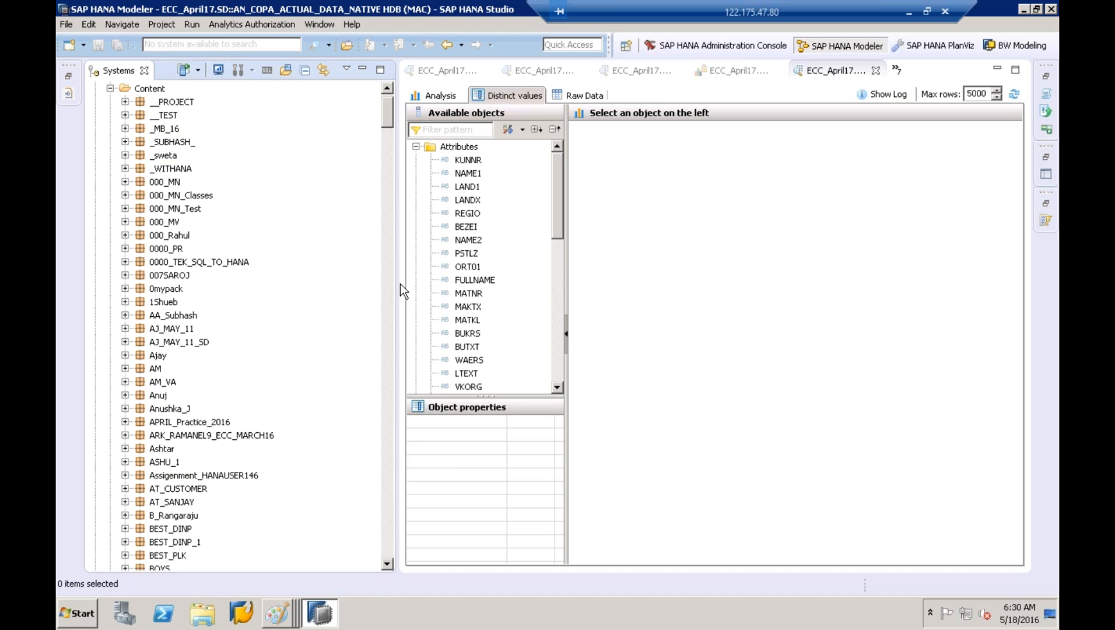
Bring up the list of the three open Untitled - Paint drawings from the taskbar
click(277, 612)
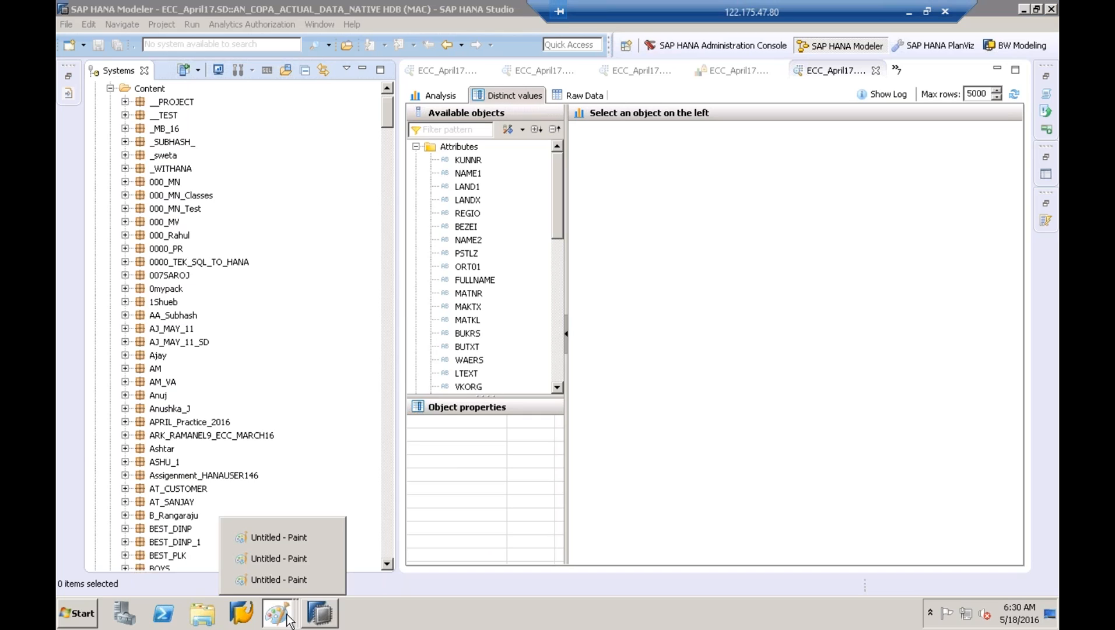
Switch among the Paint drawings to reach the roles-and-privileges diagram
click(288, 570)
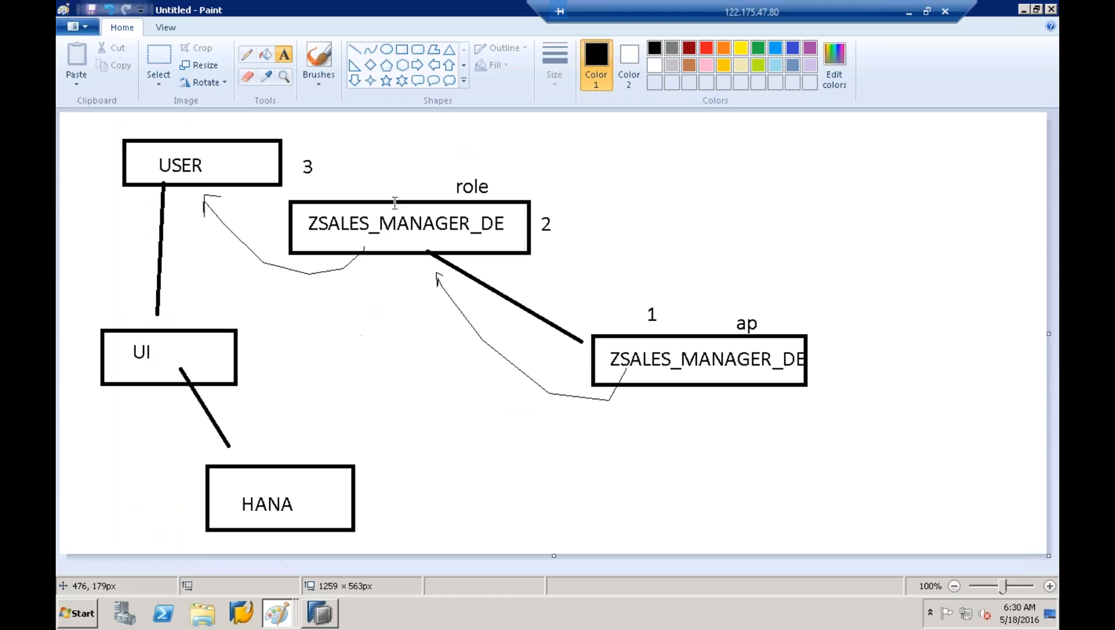
click(277, 612)
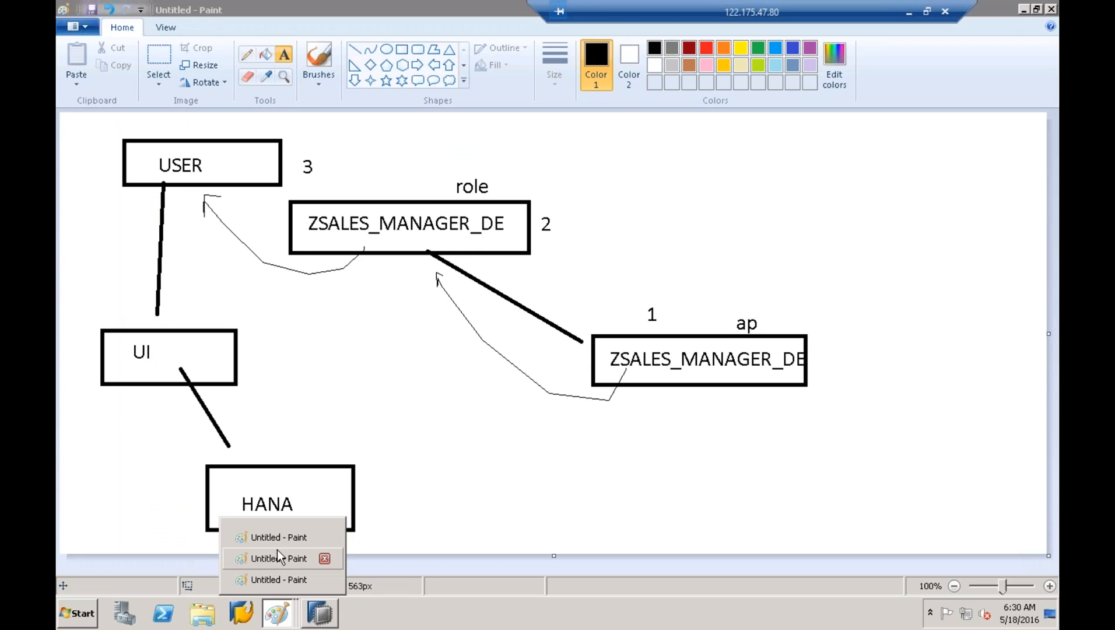
click(279, 559)
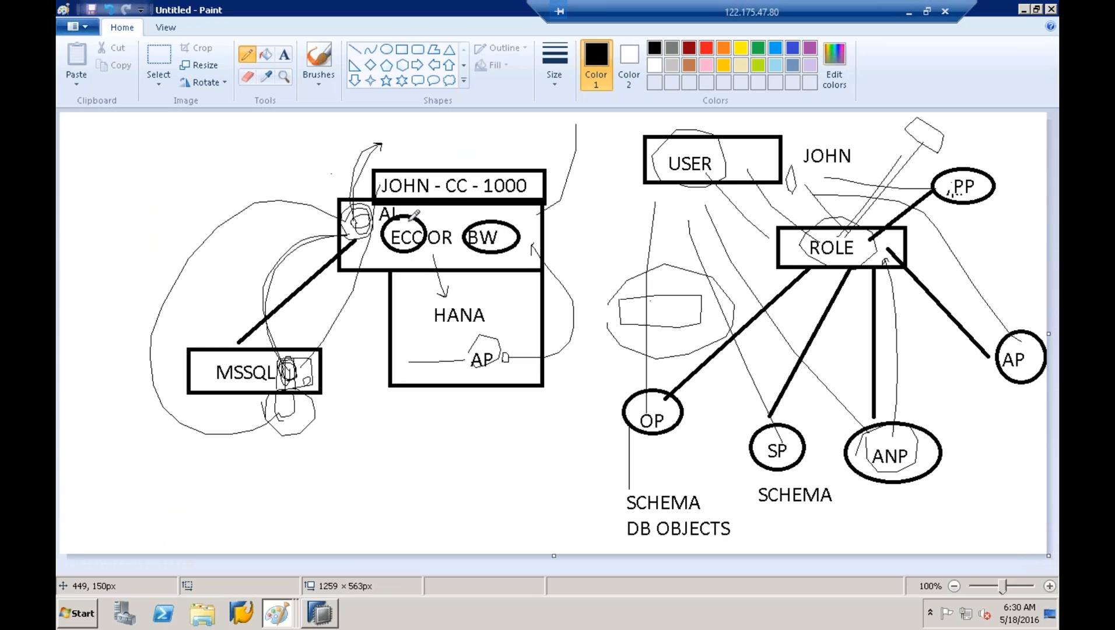
Trace freehand loops around ECC/BW, HANA and ROLE, then return to SAP HANA Studio
mouse_move(382, 196)
mouse_down()
mouse_move(467, 162)
mouse_move(428, 259)
mouse_move(404, 187)
mouse_up()
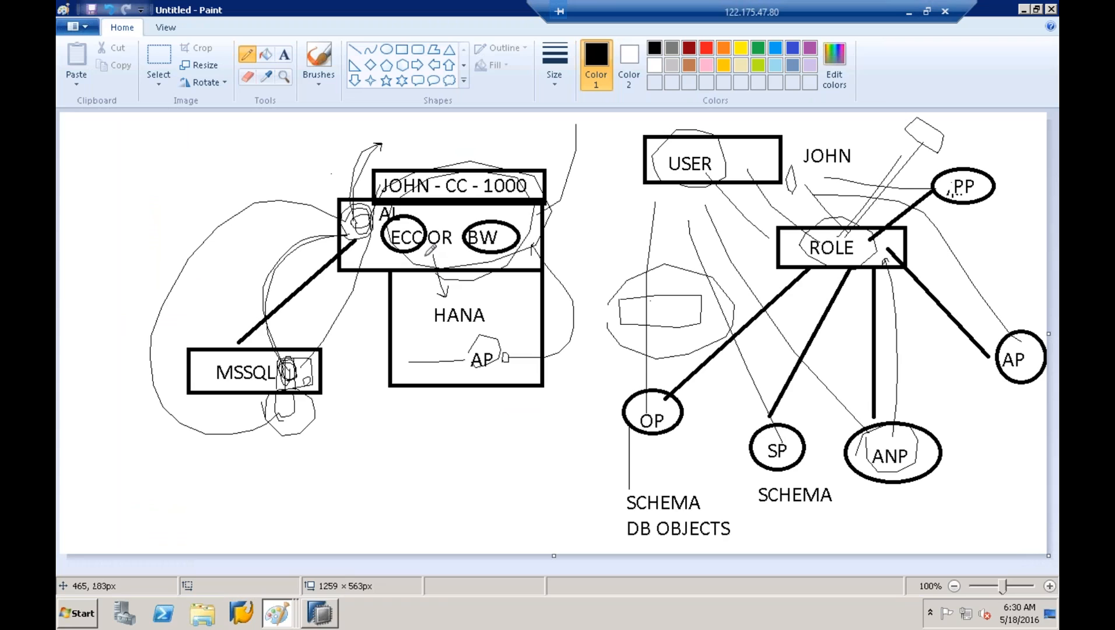
mouse_move(425, 258)
mouse_down()
mouse_move(417, 306)
mouse_move(433, 334)
mouse_up()
mouse_move(721, 208)
mouse_down()
mouse_move(851, 195)
mouse_move(926, 332)
mouse_move(911, 521)
mouse_move(624, 516)
mouse_move(557, 395)
mouse_move(779, 170)
mouse_move(802, 161)
mouse_up()
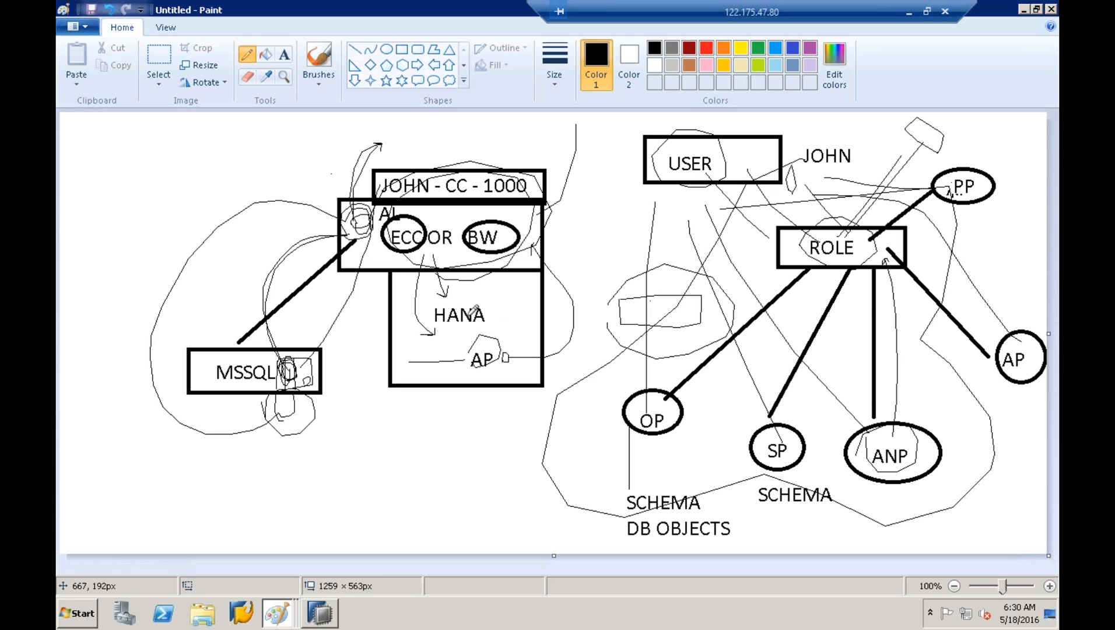
click(332, 611)
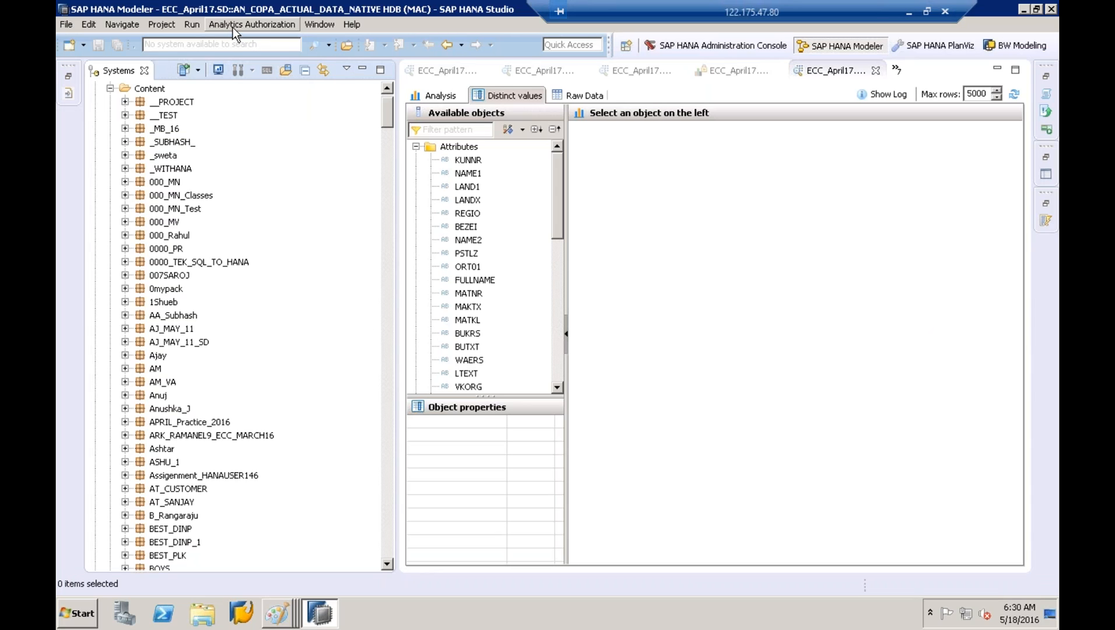
Start Analytics Authorization > Generate Analytic Privileges and select system HDB(saphana) -BEST
click(232, 26)
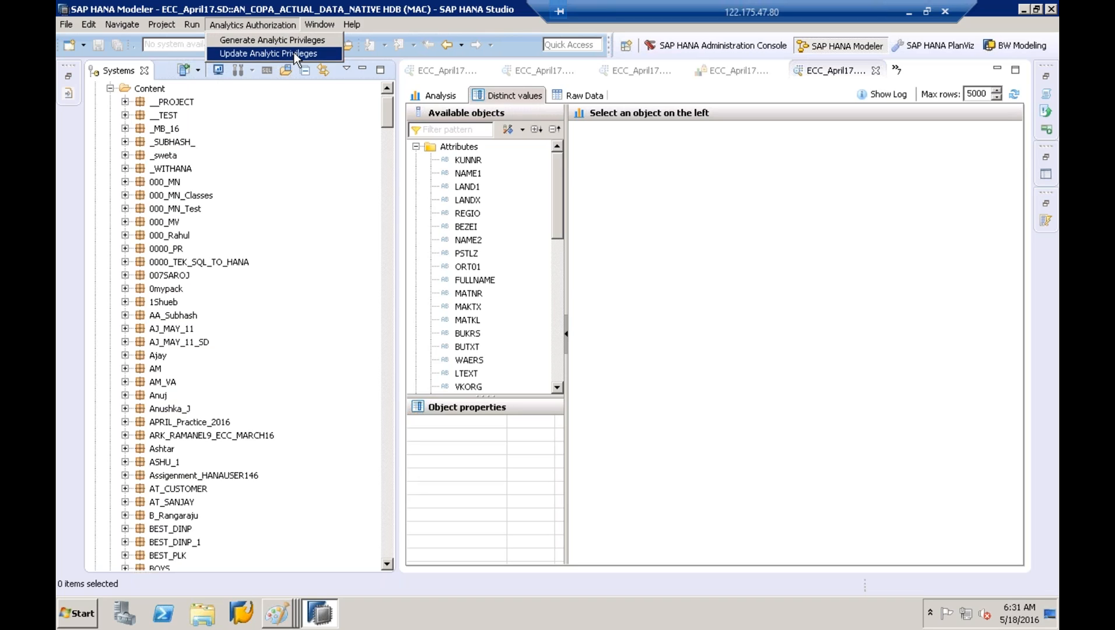
click(264, 42)
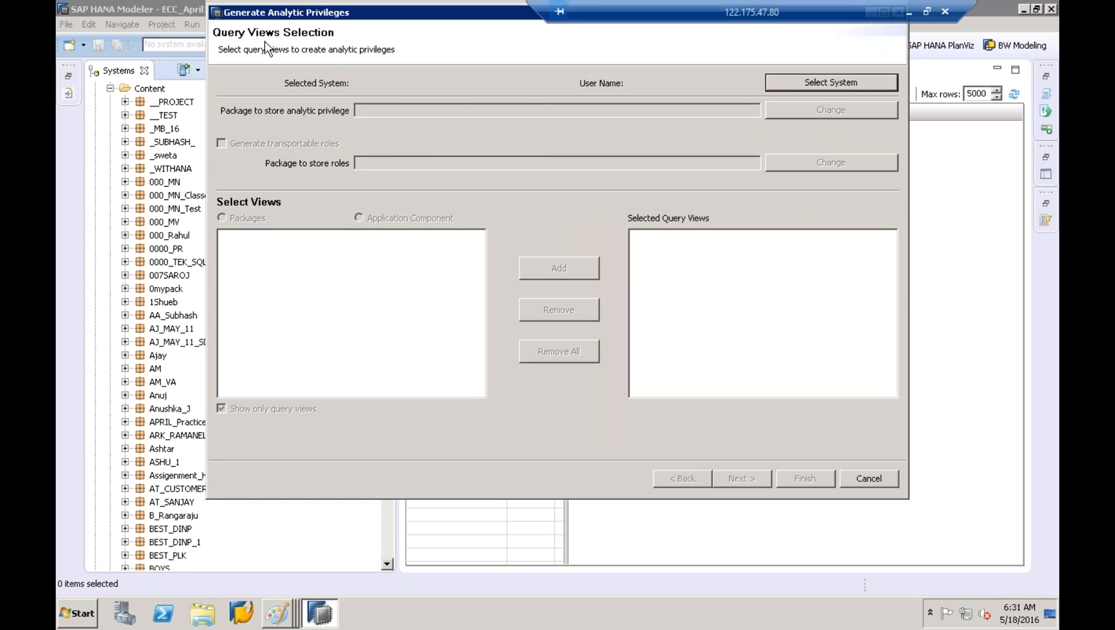
click(797, 85)
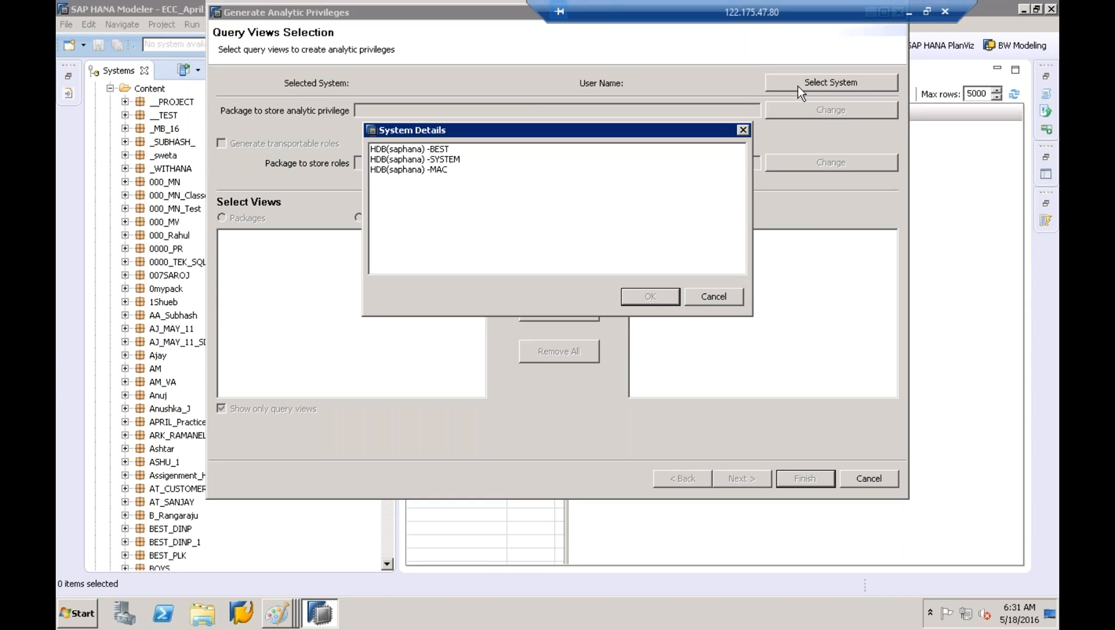
click(438, 150)
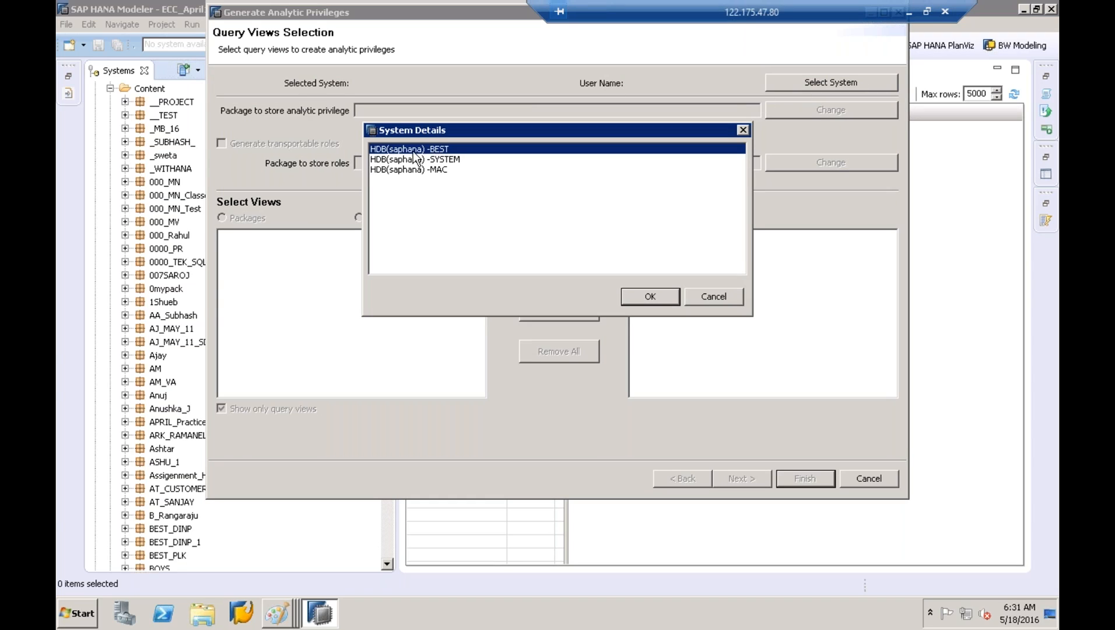
click(644, 299)
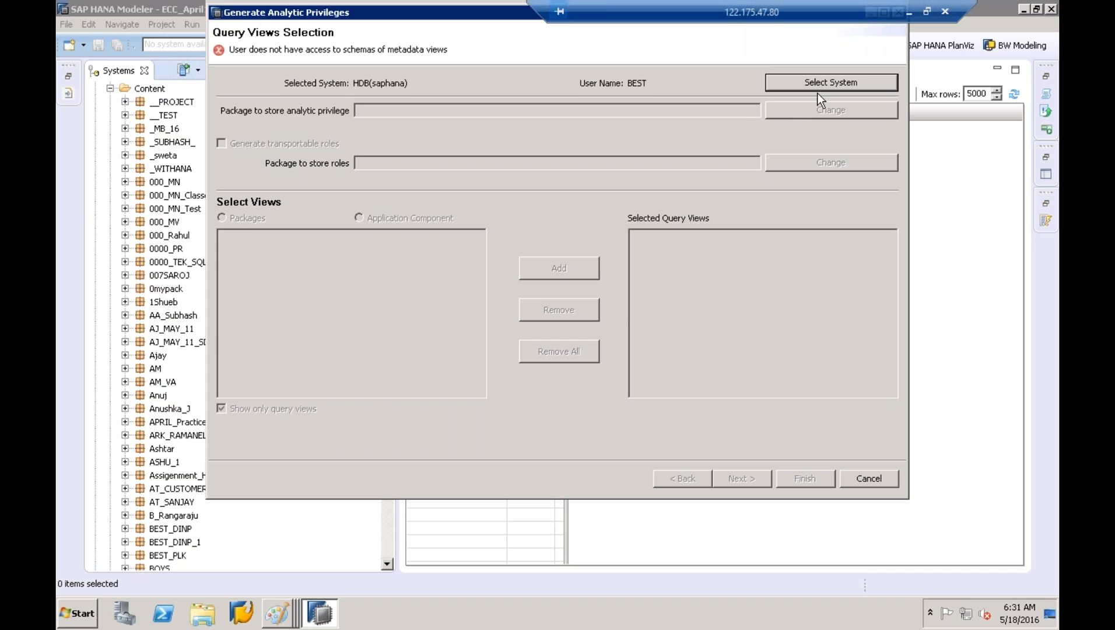
Reselect HDB(saphana) -BEST in the wizard, then reopen the System Details chooser
click(817, 87)
click(459, 152)
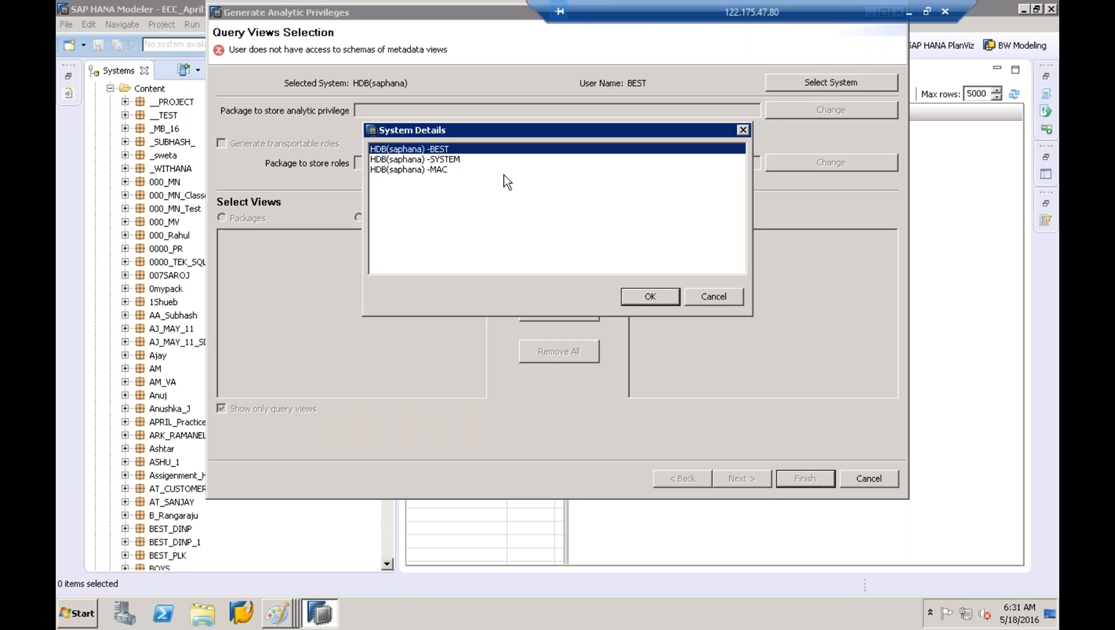
click(650, 296)
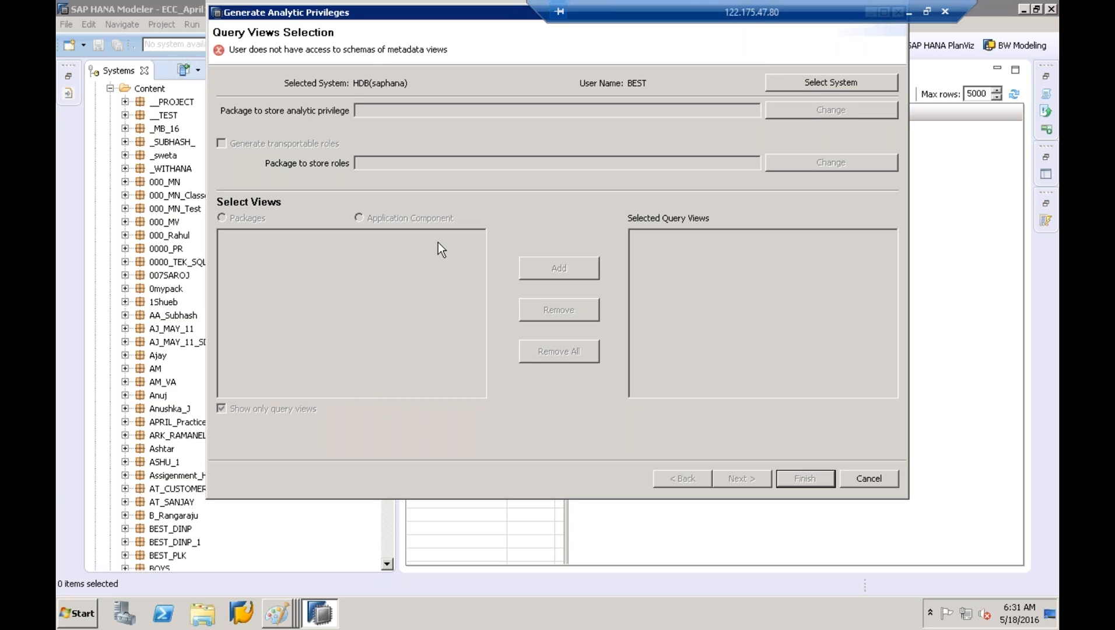
click(809, 78)
Retry the wizard with HDB(saphana) -SYSTEM, cancel it, and collapse HDB (MAC) in the tree
click(456, 159)
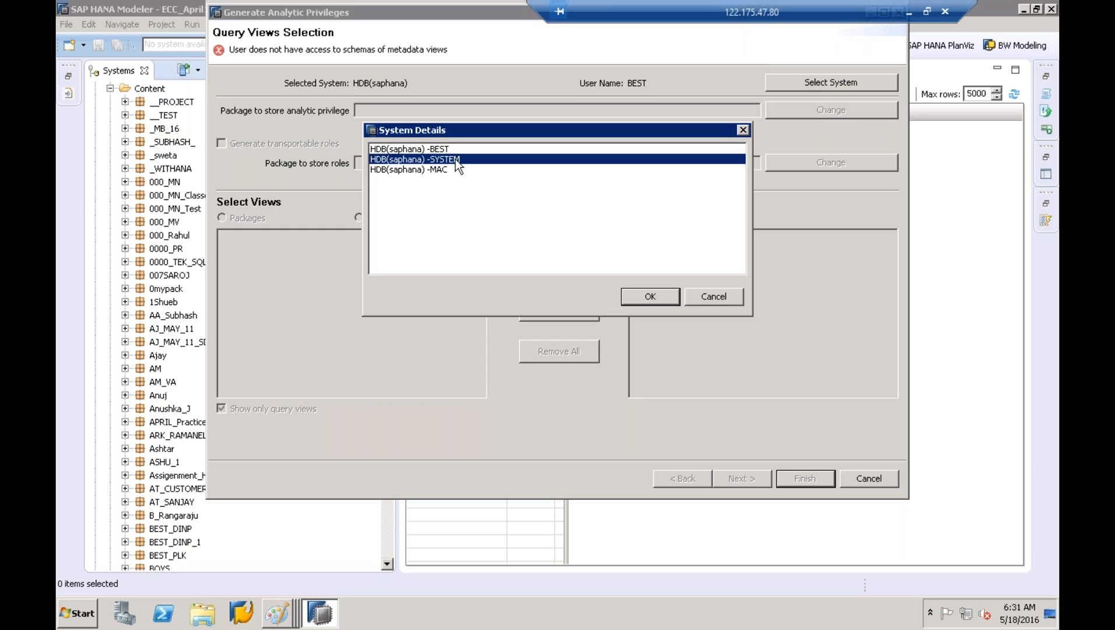
click(625, 298)
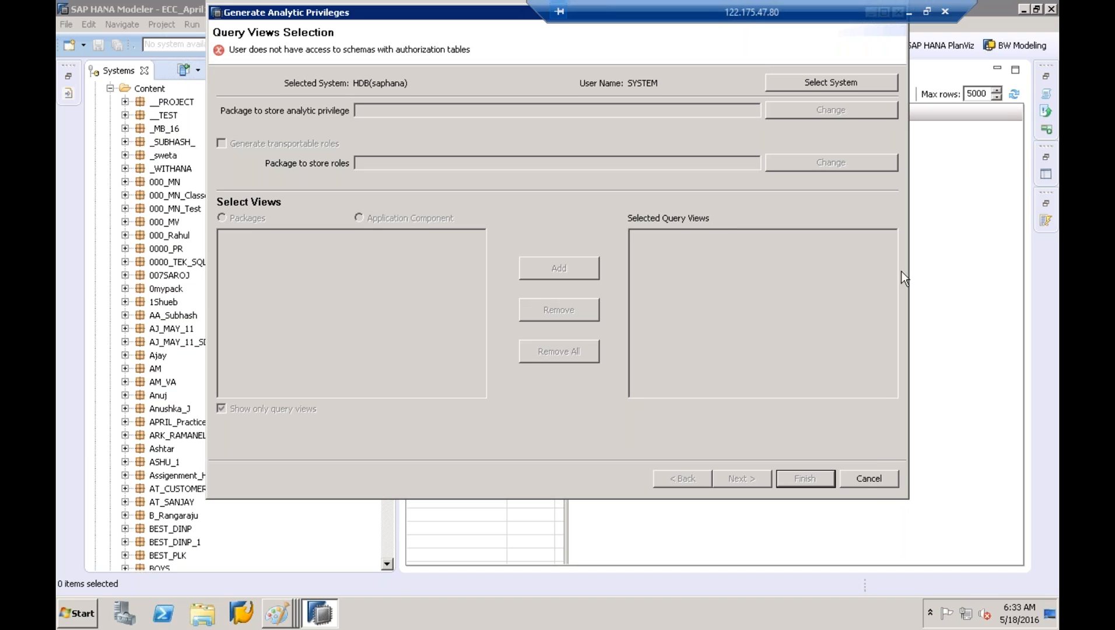
click(860, 479)
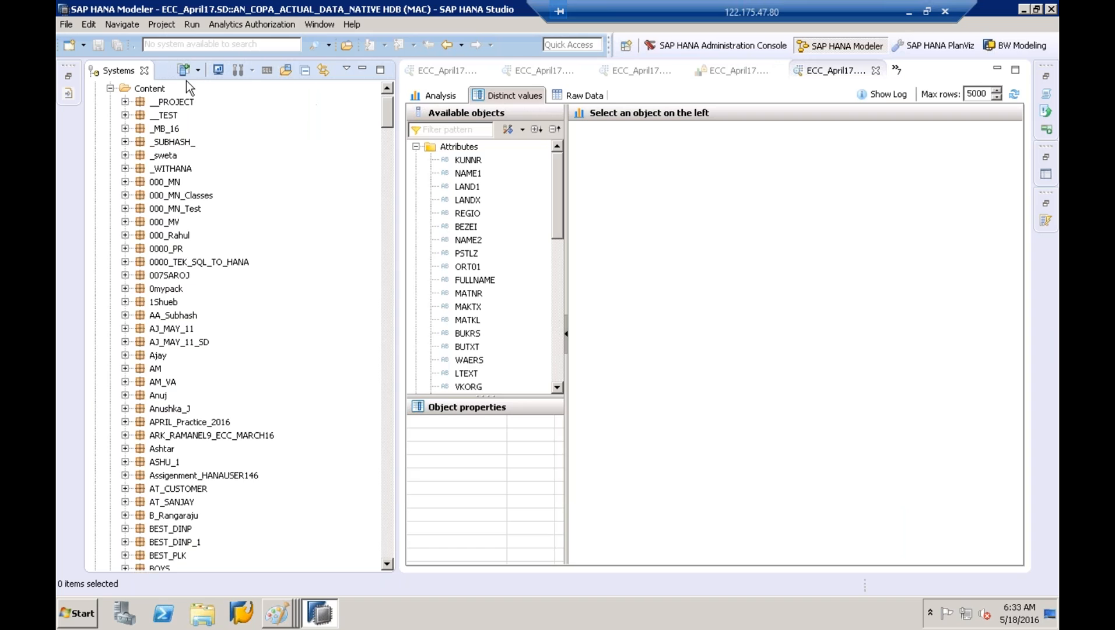
scroll(112, 96, up, 10)
click(95, 129)
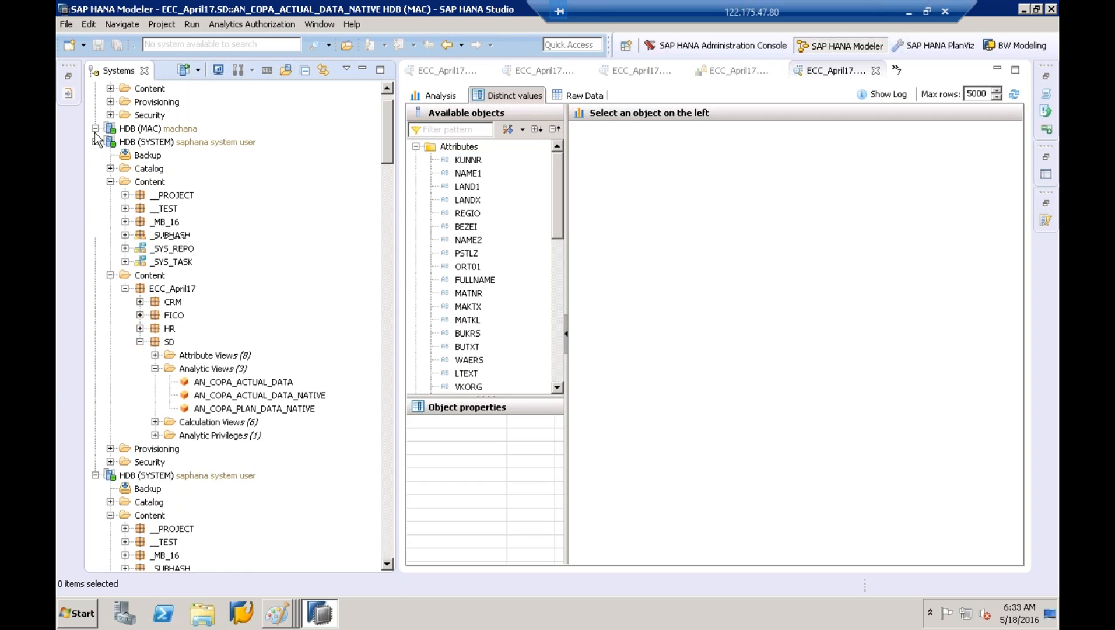
Switch among the Paint drawings to reach the ZSALES_MANAGER_DE user-role diagram
mouse_move(279, 614)
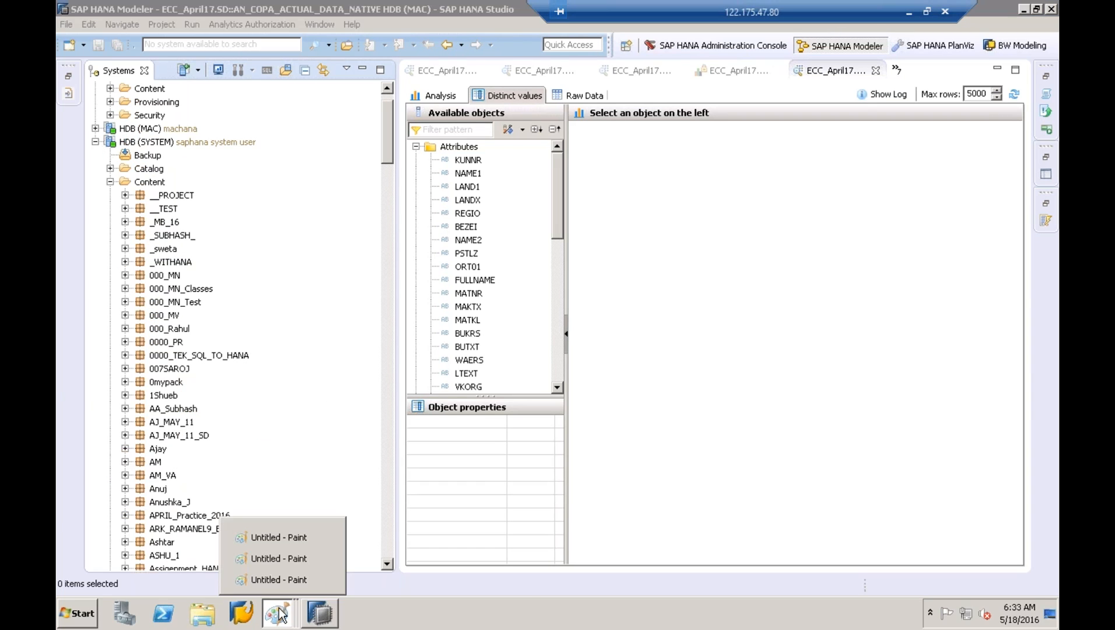
click(279, 559)
click(279, 613)
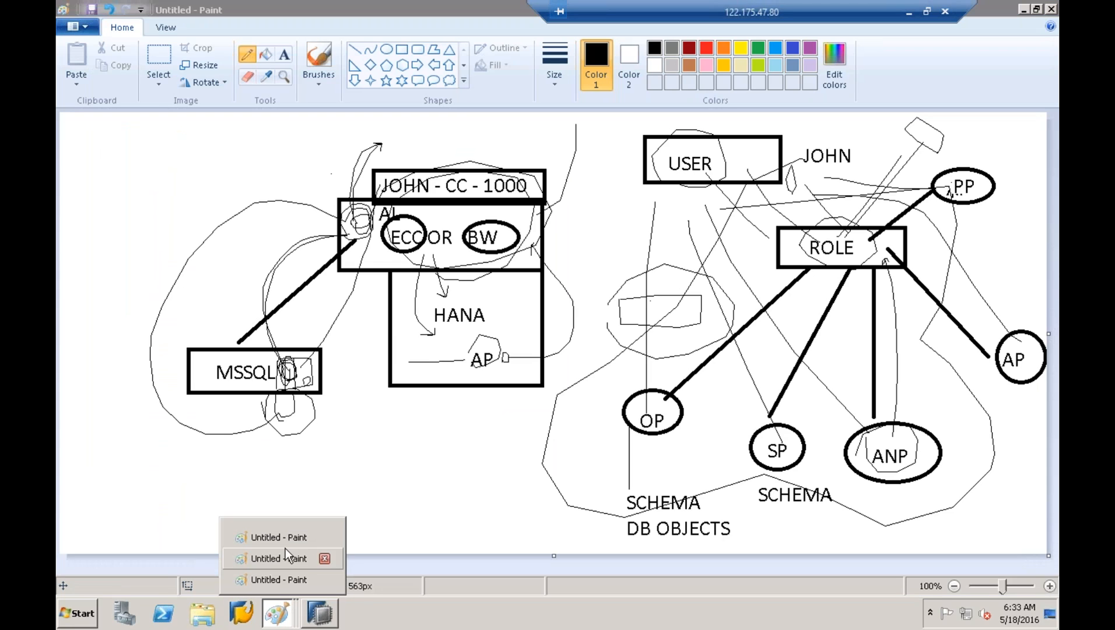
click(291, 534)
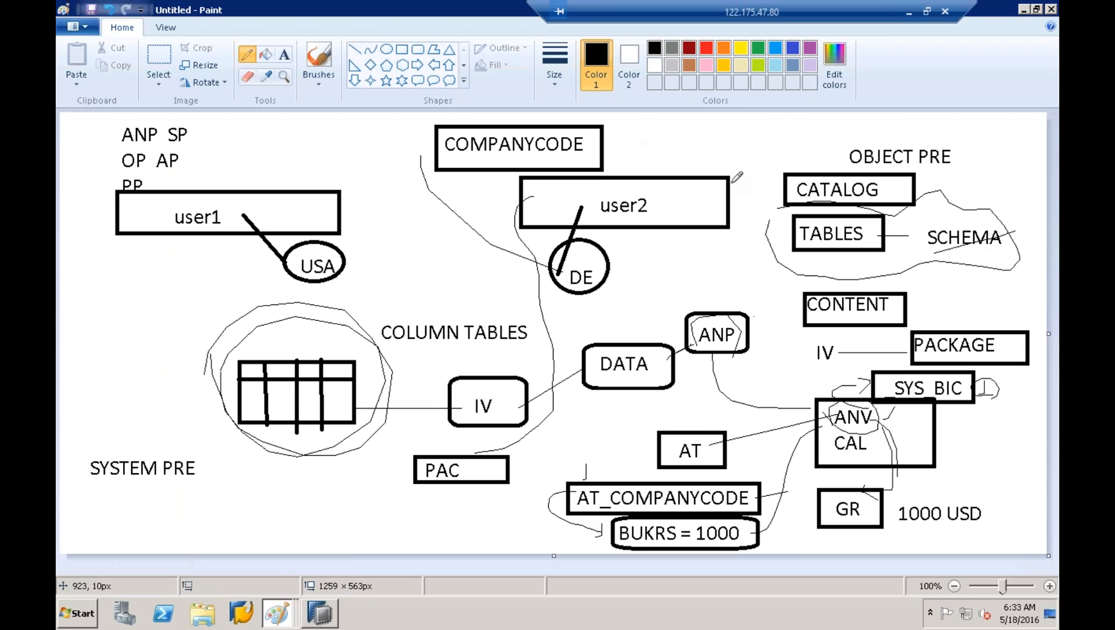
click(289, 615)
click(281, 577)
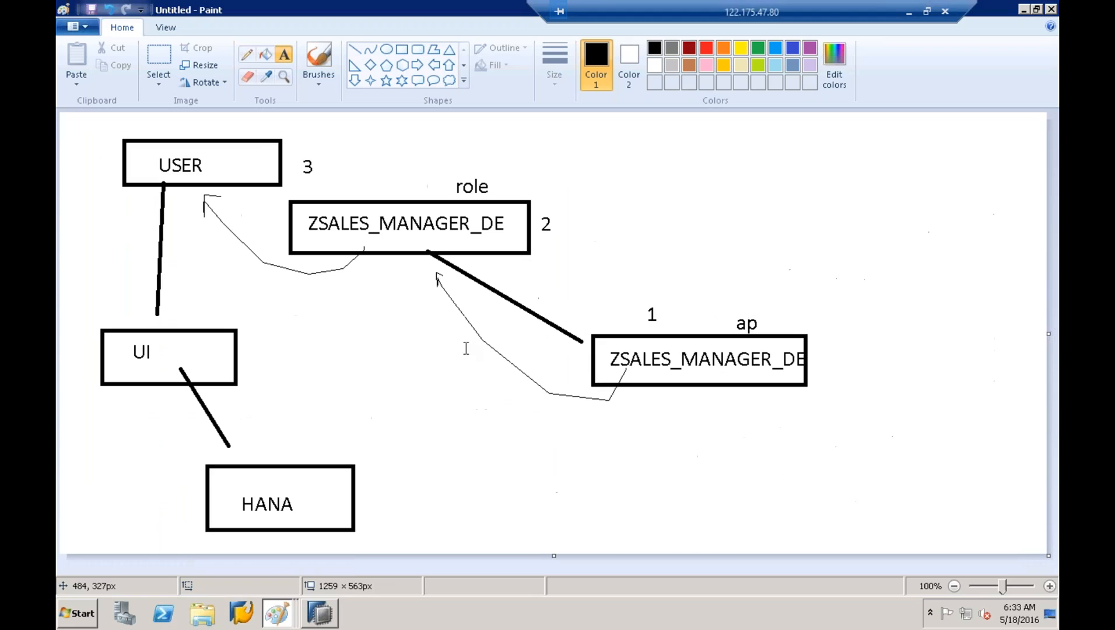
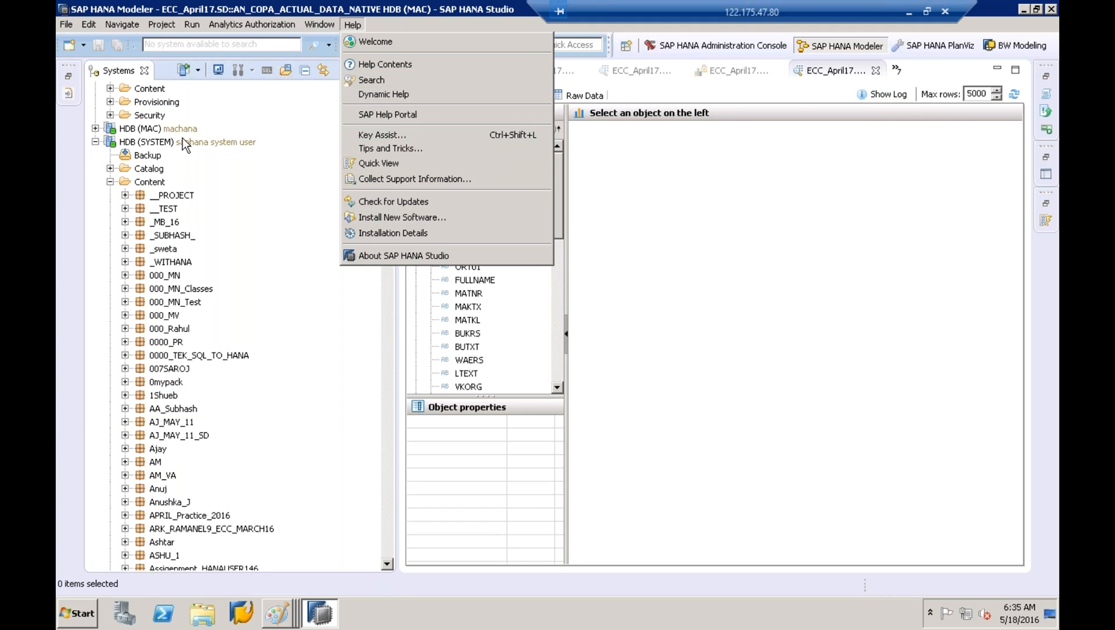
On the AN_COPA_ACTUAL_DATA_NATIVE preview, switch from the Help menu to the Window menu
click(328, 18)
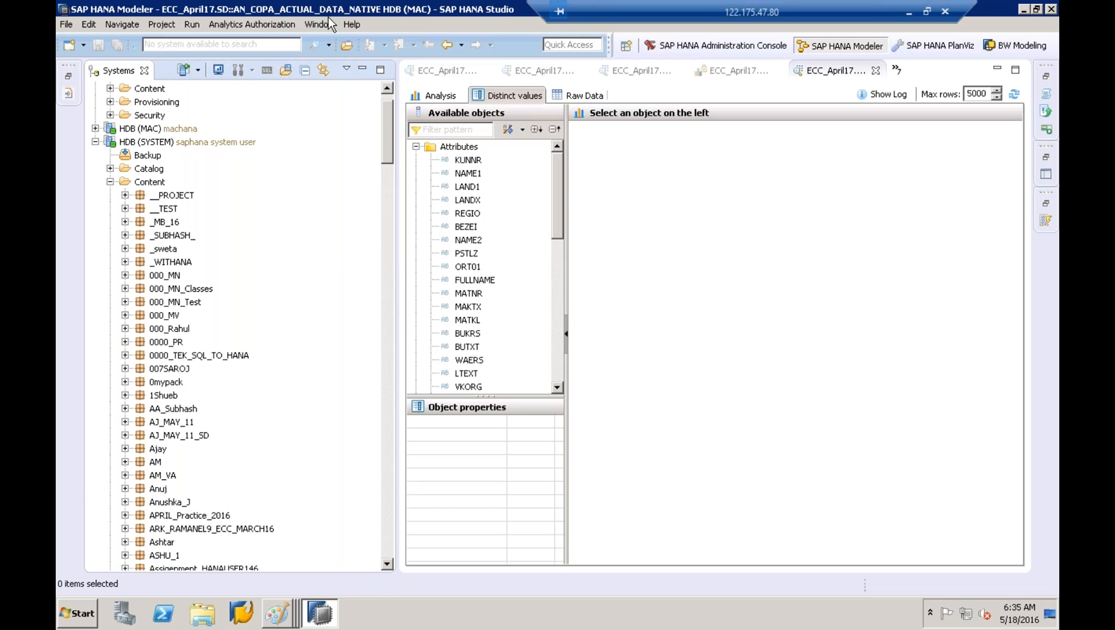
click(329, 22)
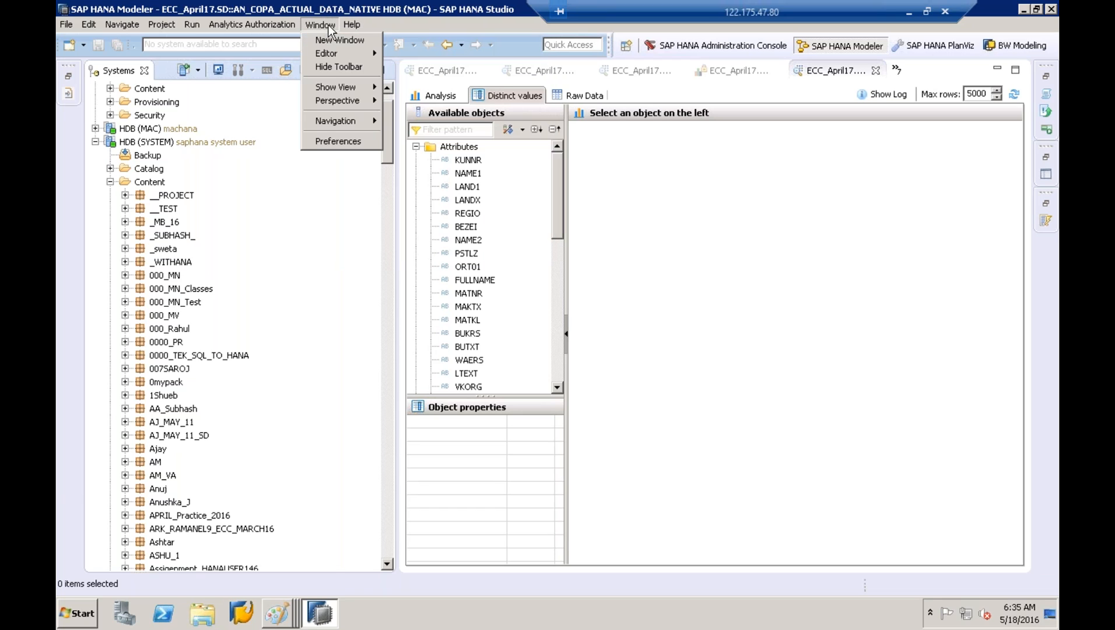
Open Preferences and widen the dialog and its category list
click(344, 138)
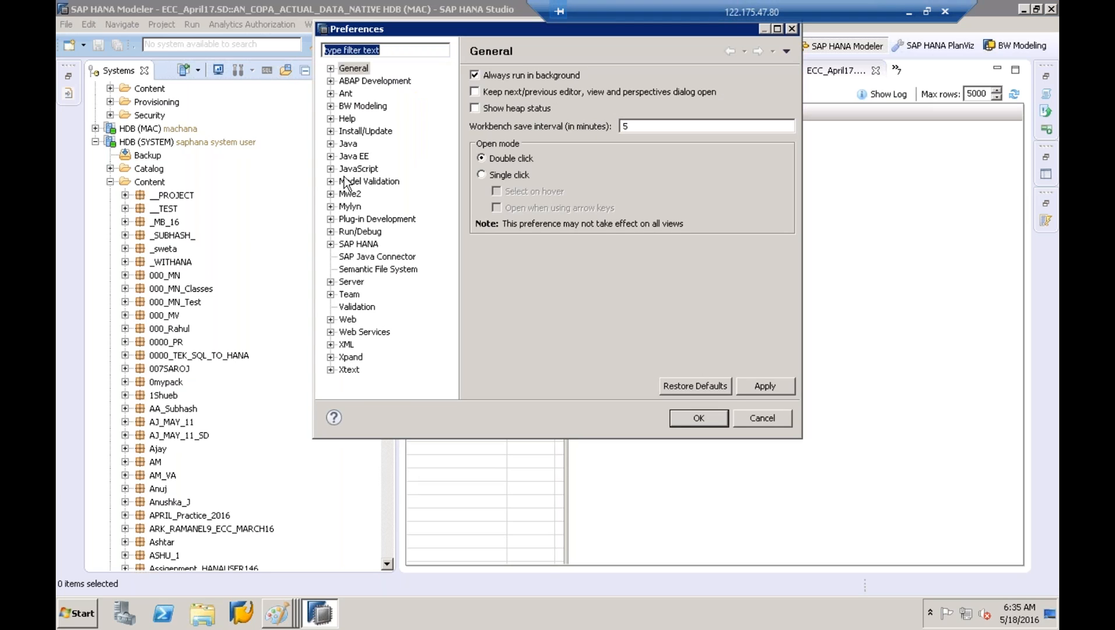
click(330, 181)
click(330, 182)
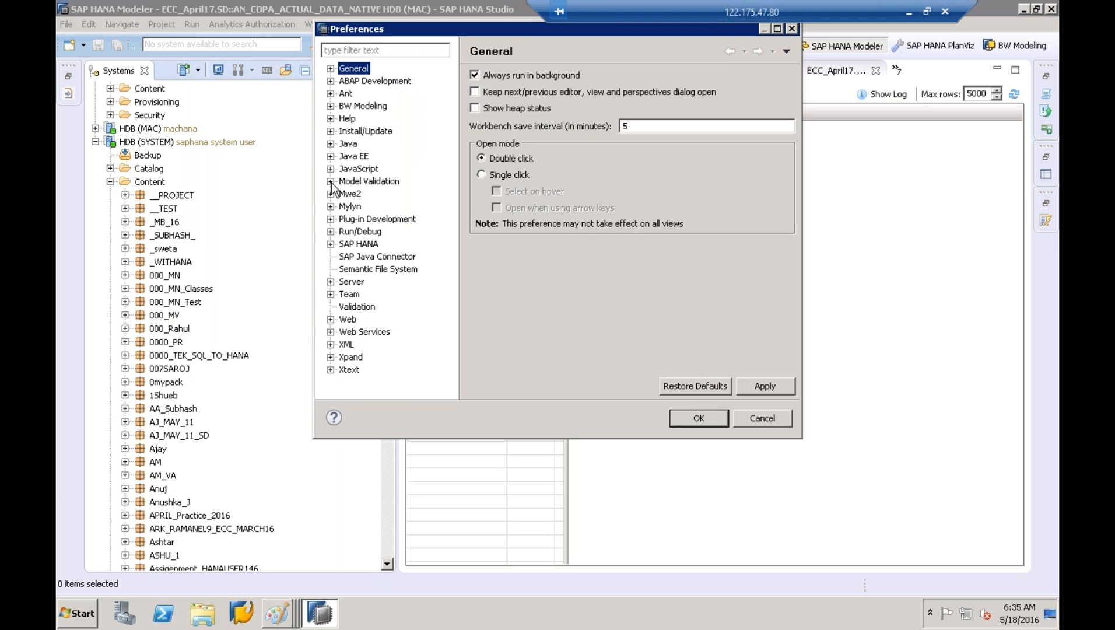
drag(315, 190, 165, 191)
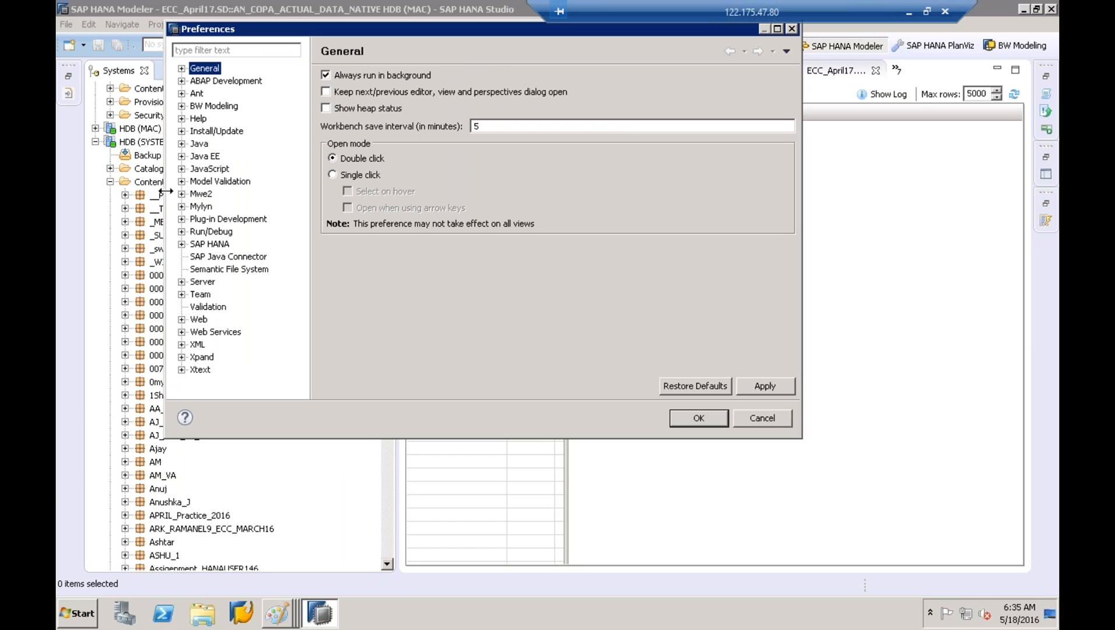
click(183, 69)
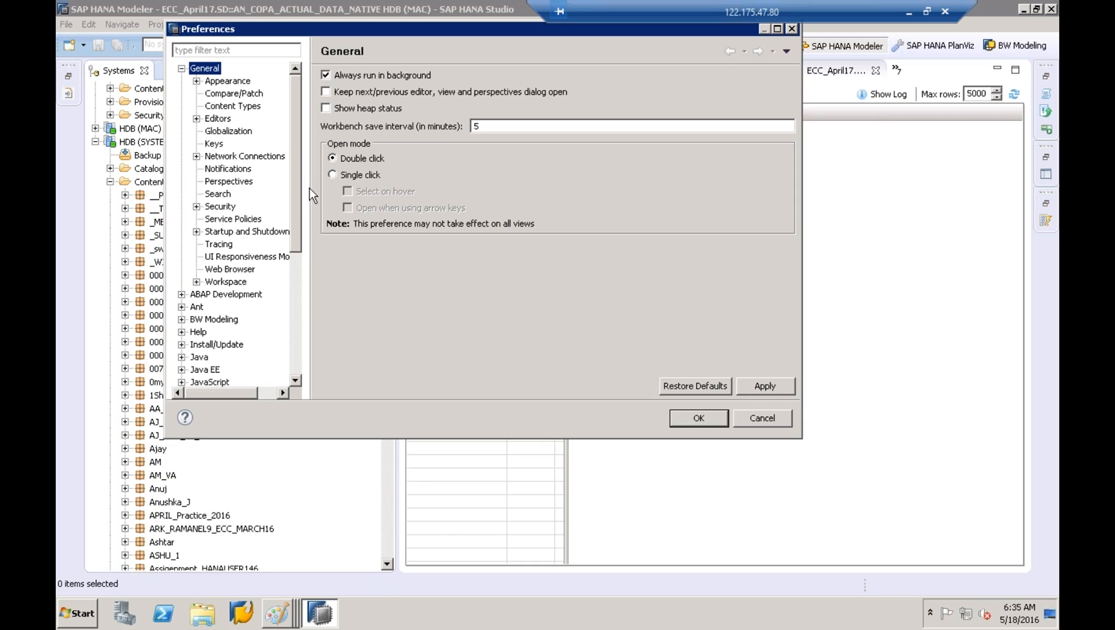
drag(308, 175, 460, 172)
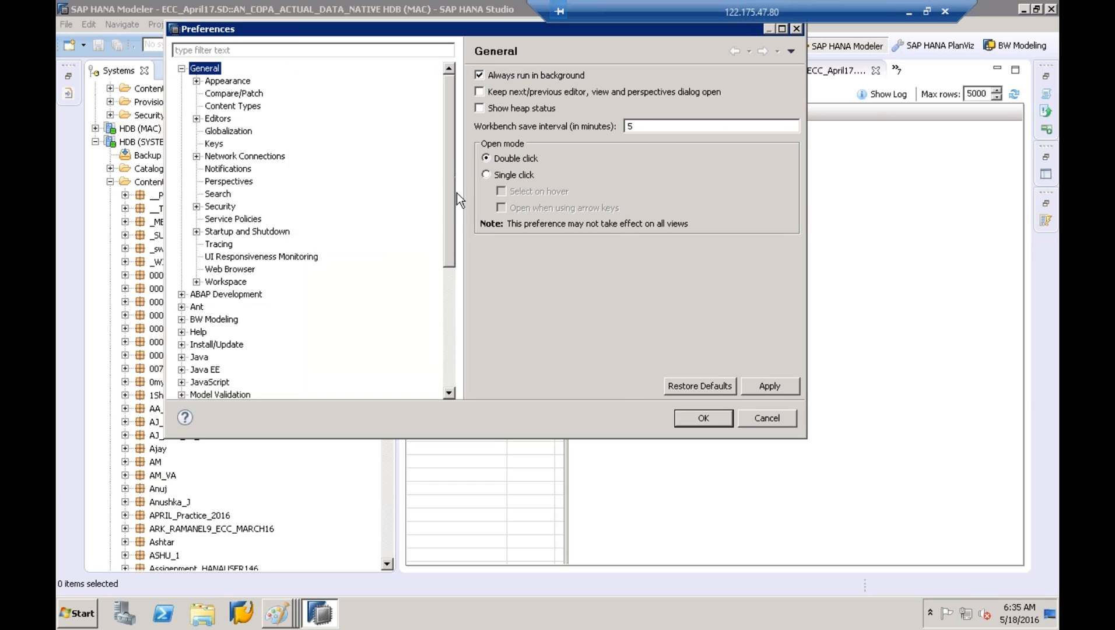
Expand SAP HANA > Modeler and show the Data Preview page with Max Rows 5000
drag(452, 244, 450, 338)
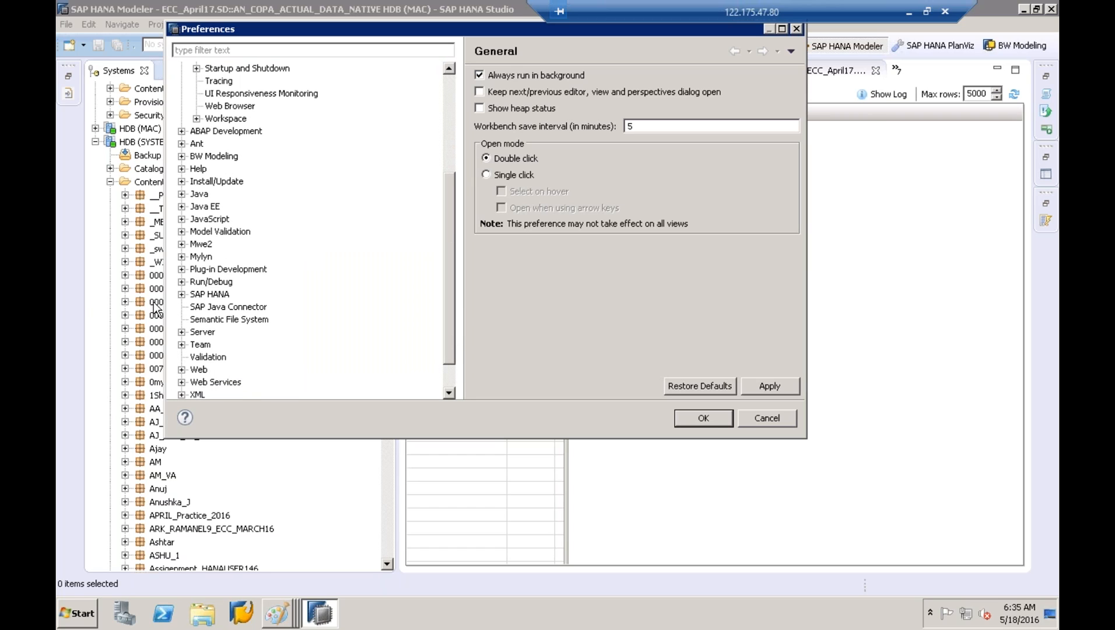
click(181, 294)
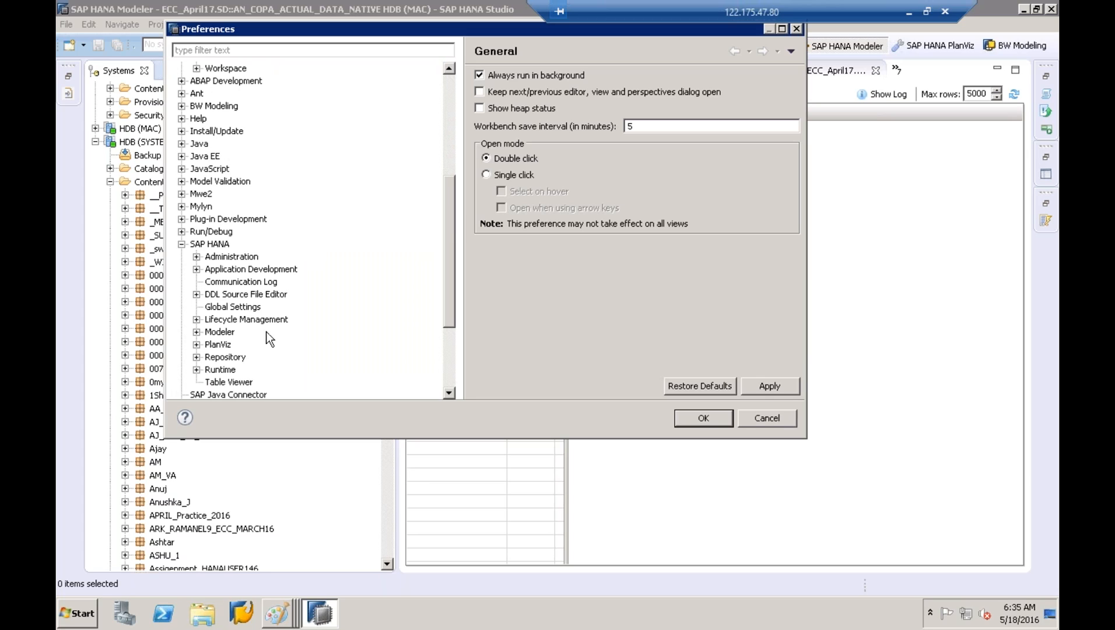
click(197, 331)
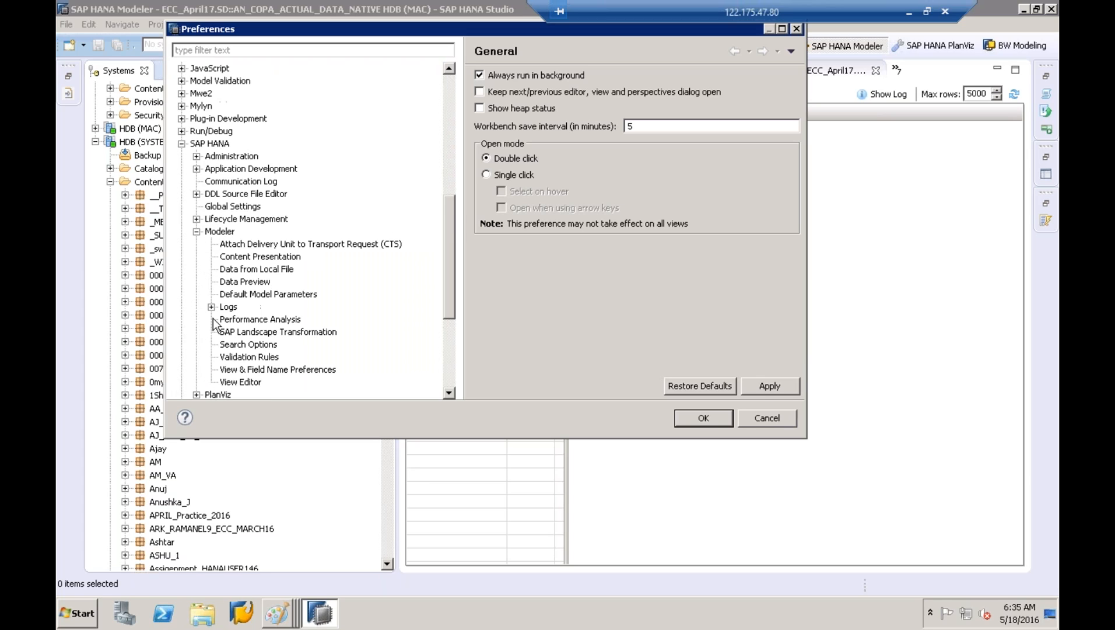
click(245, 282)
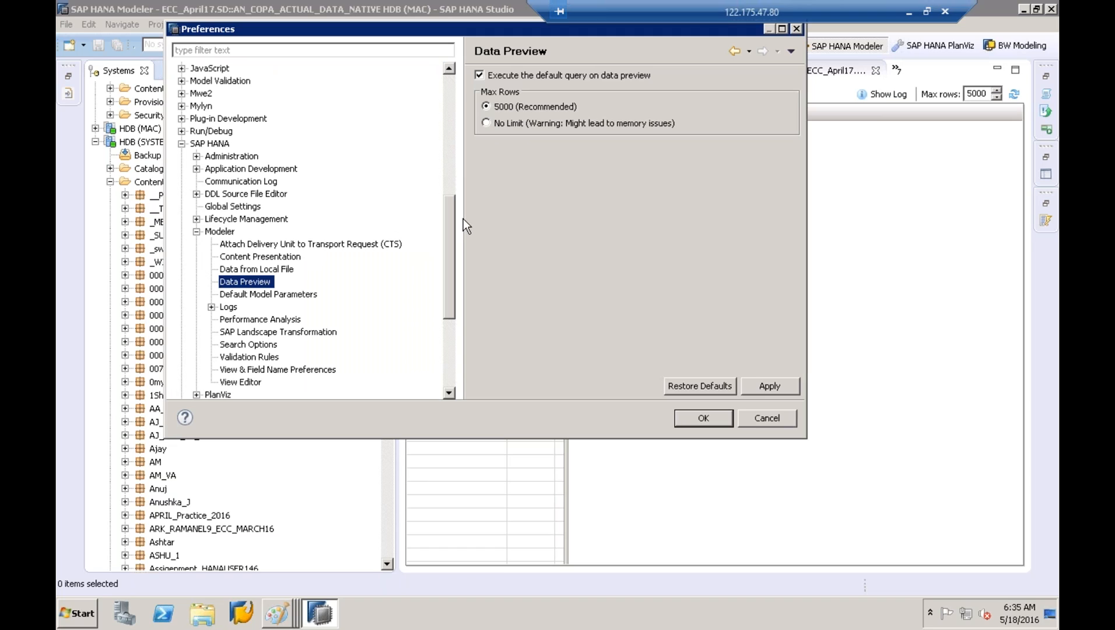
Narrow the Preferences dialog and cancel it, leaving Max Rows at 5000
drag(464, 219, 316, 220)
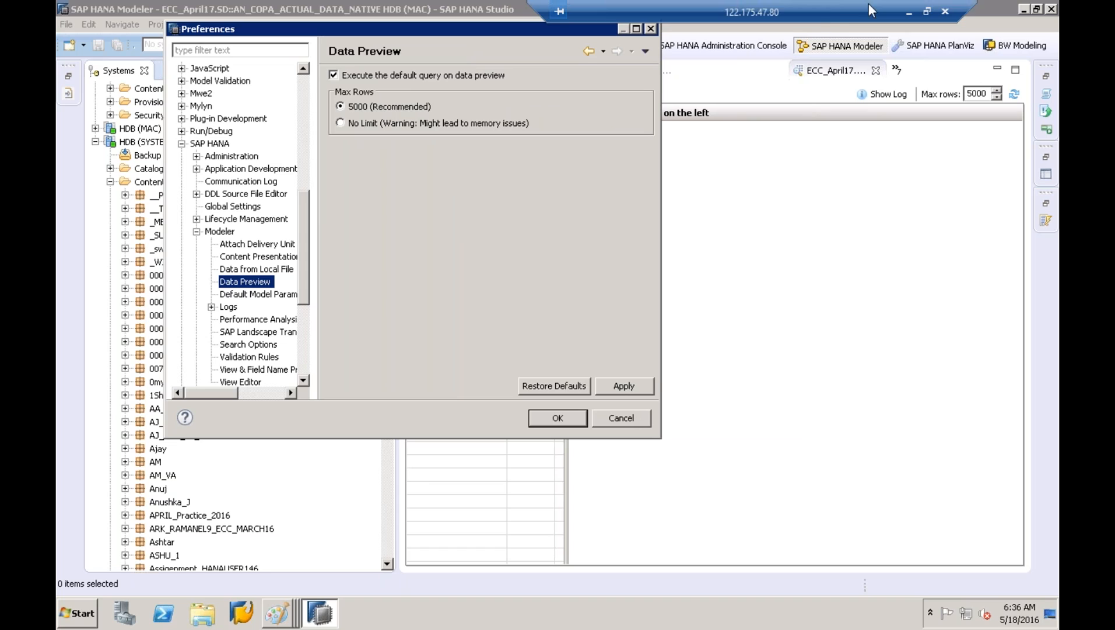
click(859, 15)
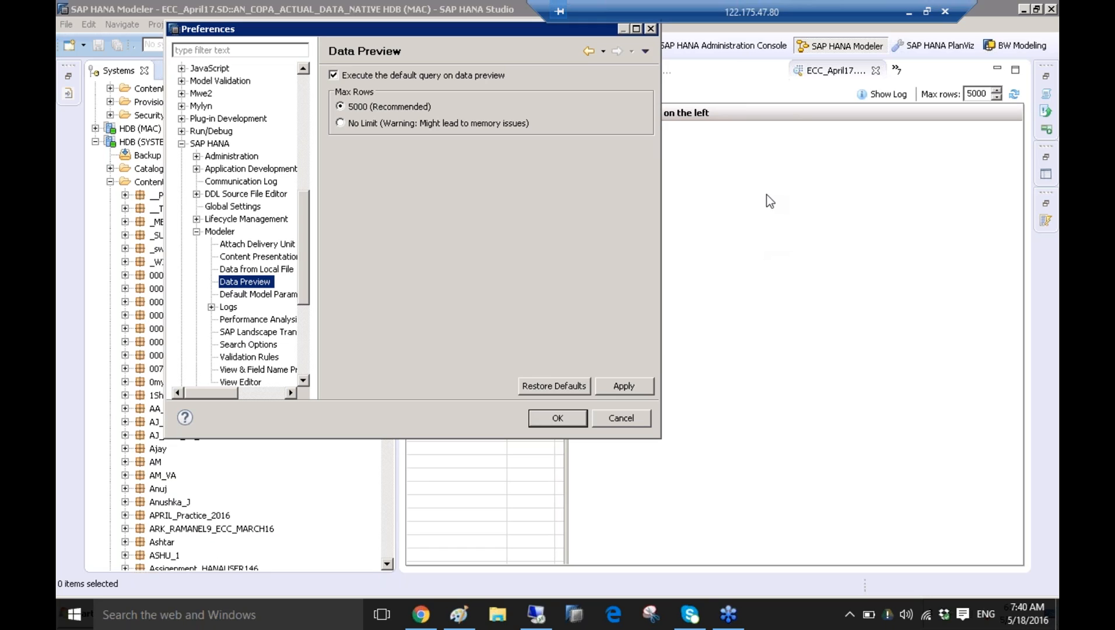
click(611, 415)
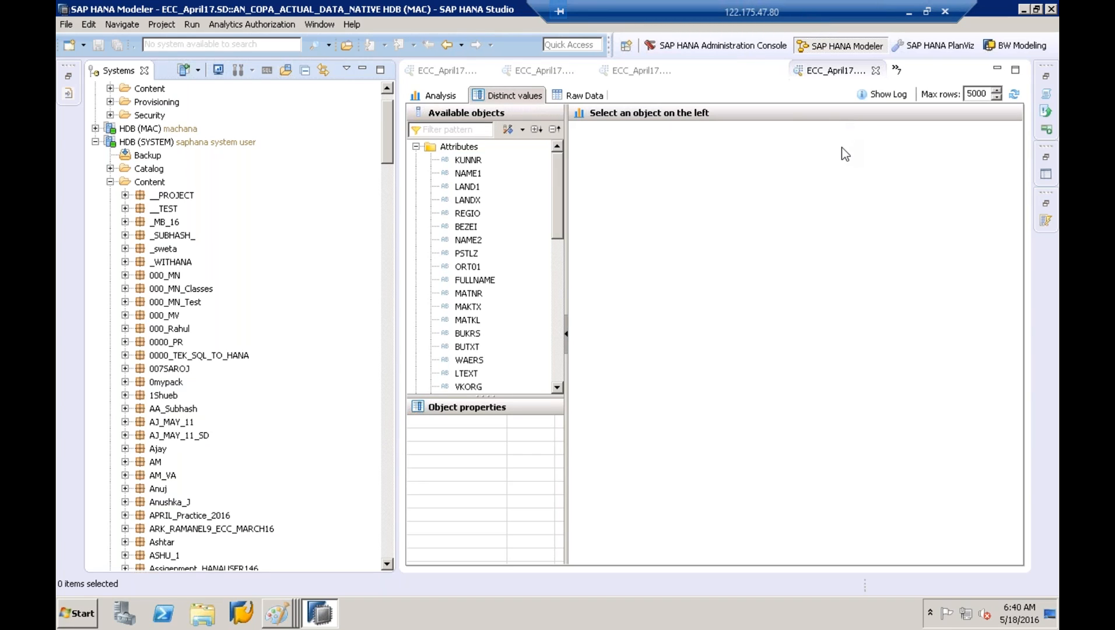
click(778, 486)
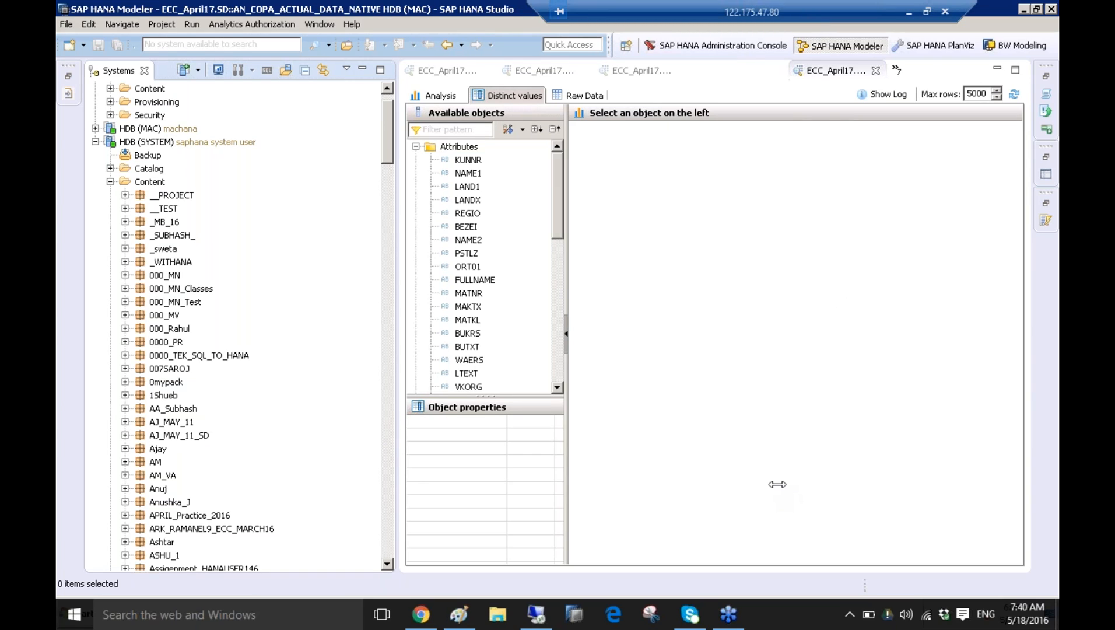